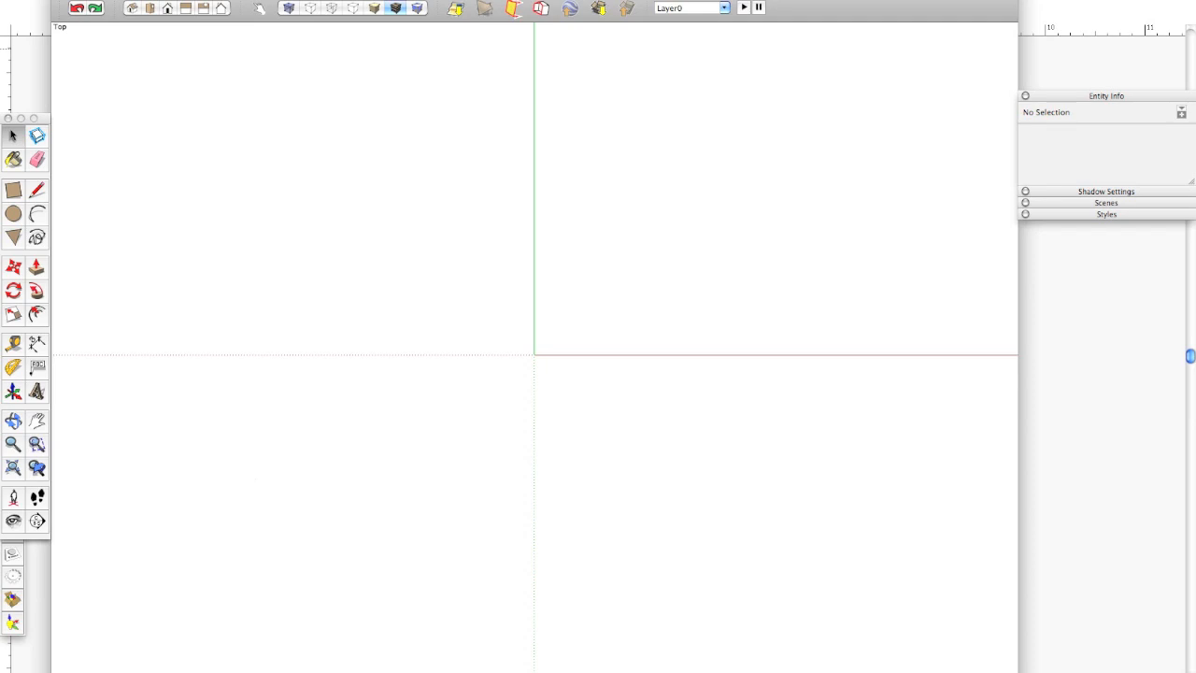
pyautogui.moveTo(534, 1)
pyautogui.mouseDown()
pyautogui.moveTo(512, 1)
pyautogui.moveTo(531, 1)
pyautogui.mouseUp()
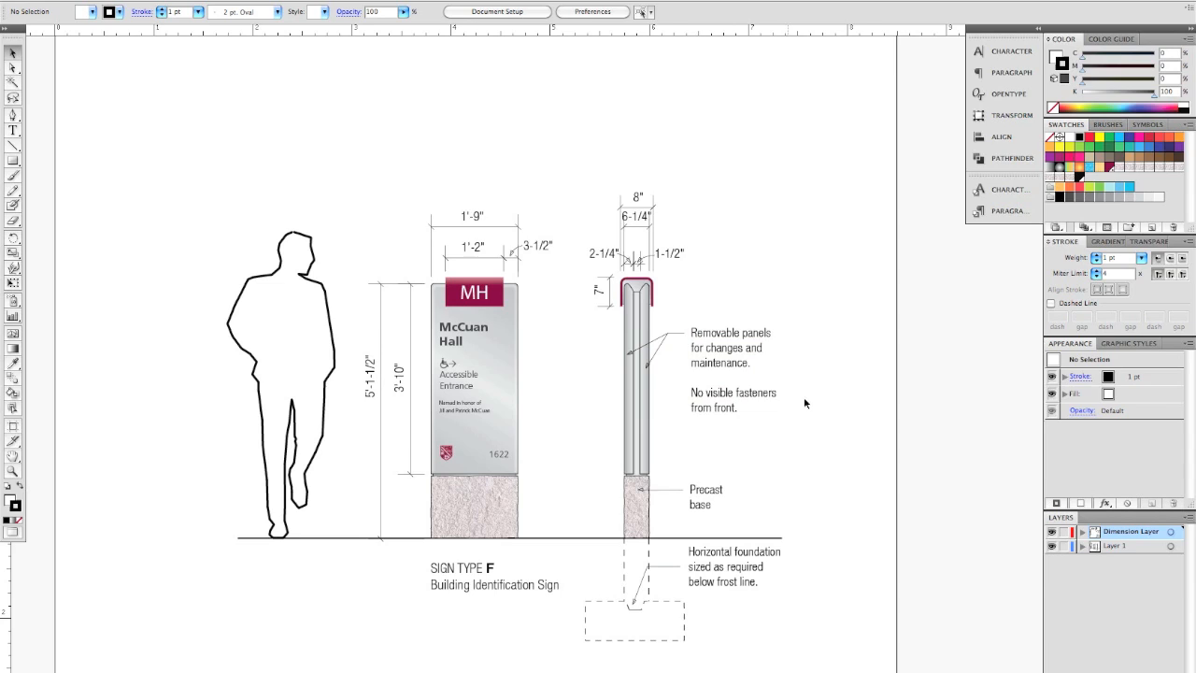
# Hide the Dimension Layer in the sign drawing, leaving the front and side elevations without their dimensions and notes.
pyautogui.click(1052, 531)
pyautogui.click(1052, 532)
pyautogui.click(1052, 532)
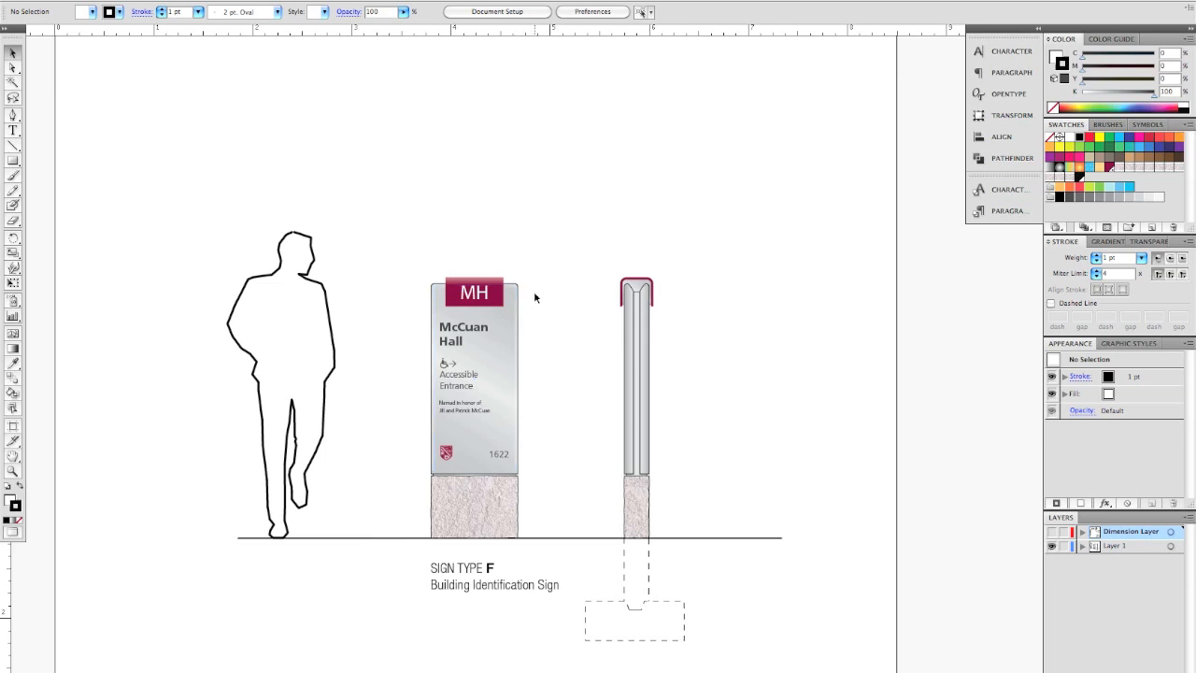
pyautogui.press('z')
pyautogui.moveTo(408, 235); pyautogui.dragTo(667, 550)
pyautogui.moveTo(654, 467); pyautogui.dragTo(593, 462)
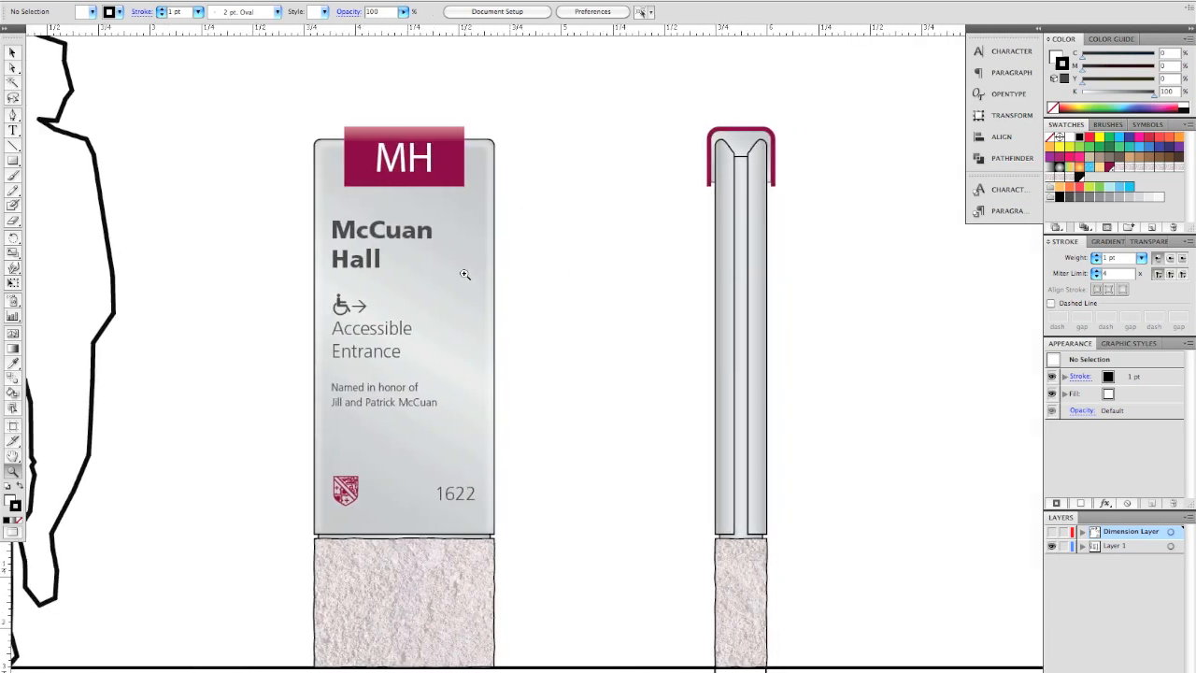
pyautogui.press('v')
pyautogui.moveTo(316, 129); pyautogui.dragTo(513, 661)
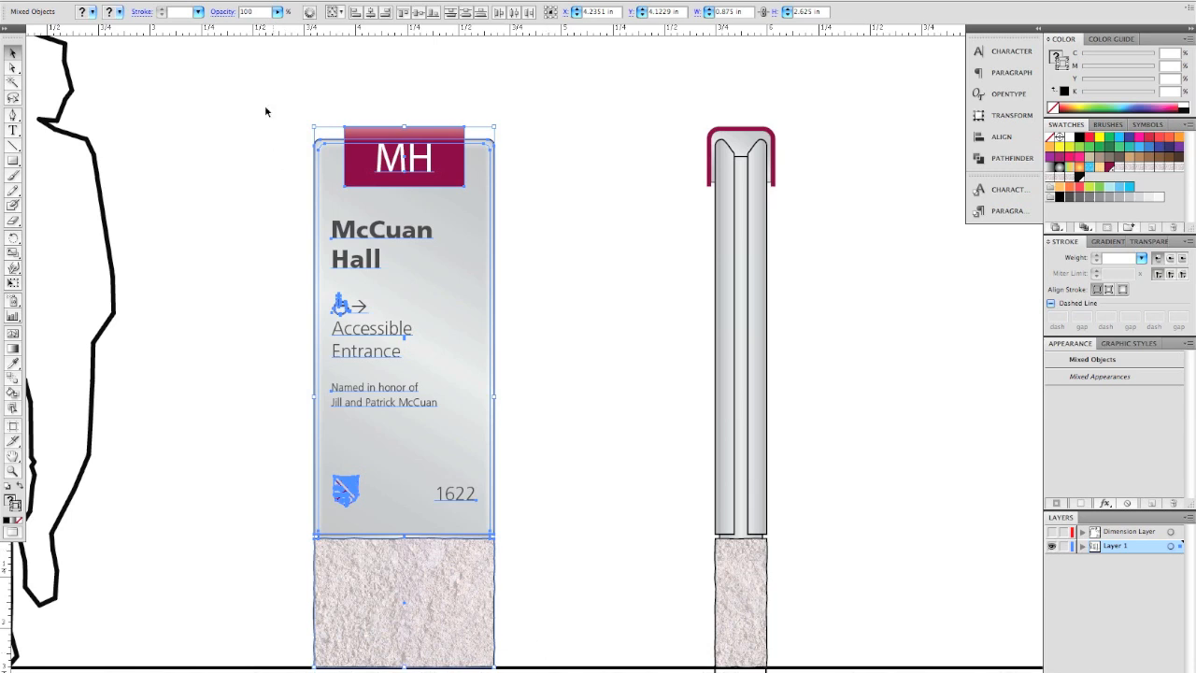
pyautogui.click(110, 0)
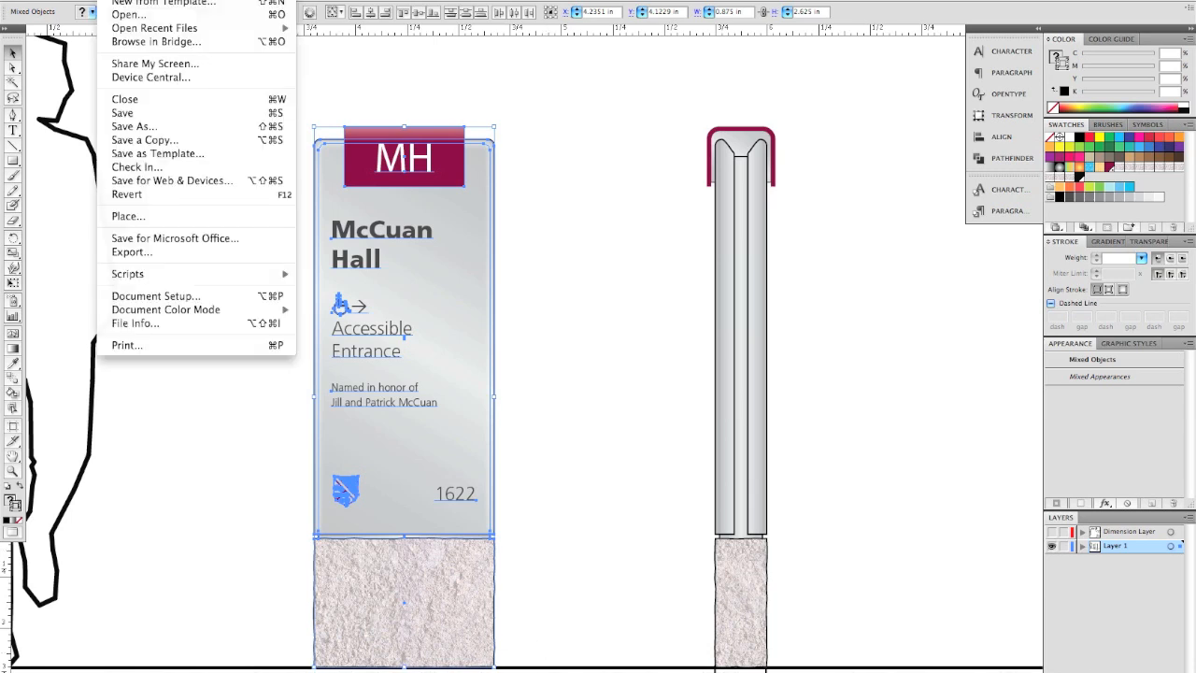
pyautogui.click(158, 252)
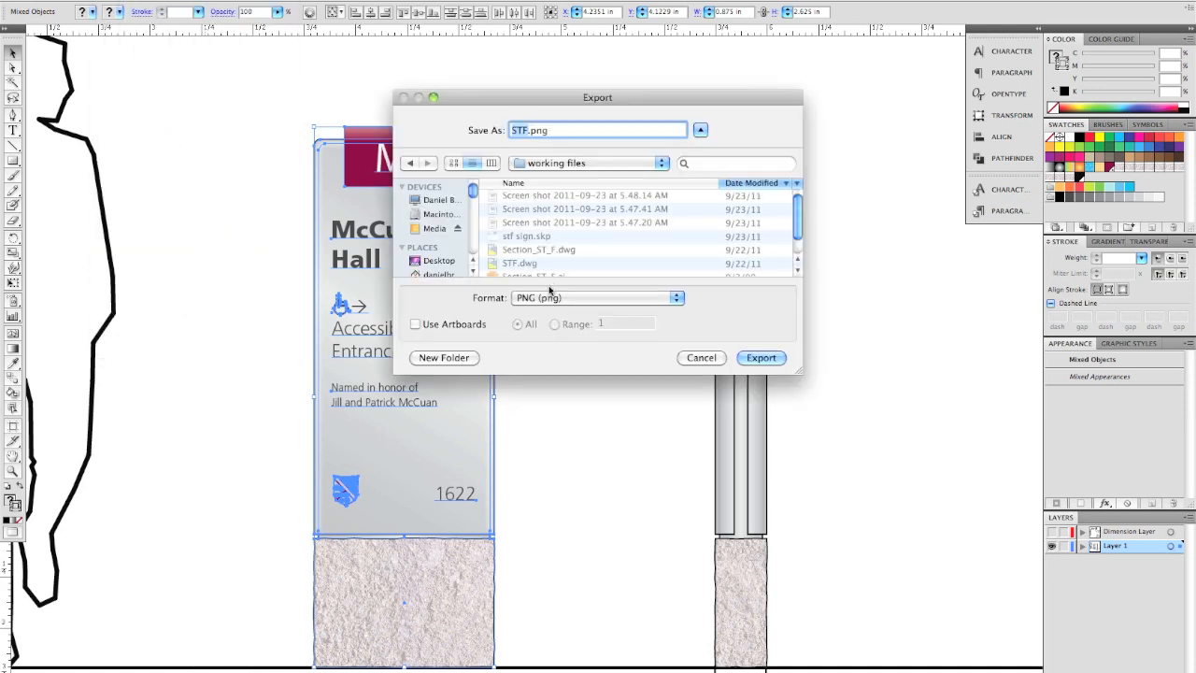
pyautogui.click(551, 297)
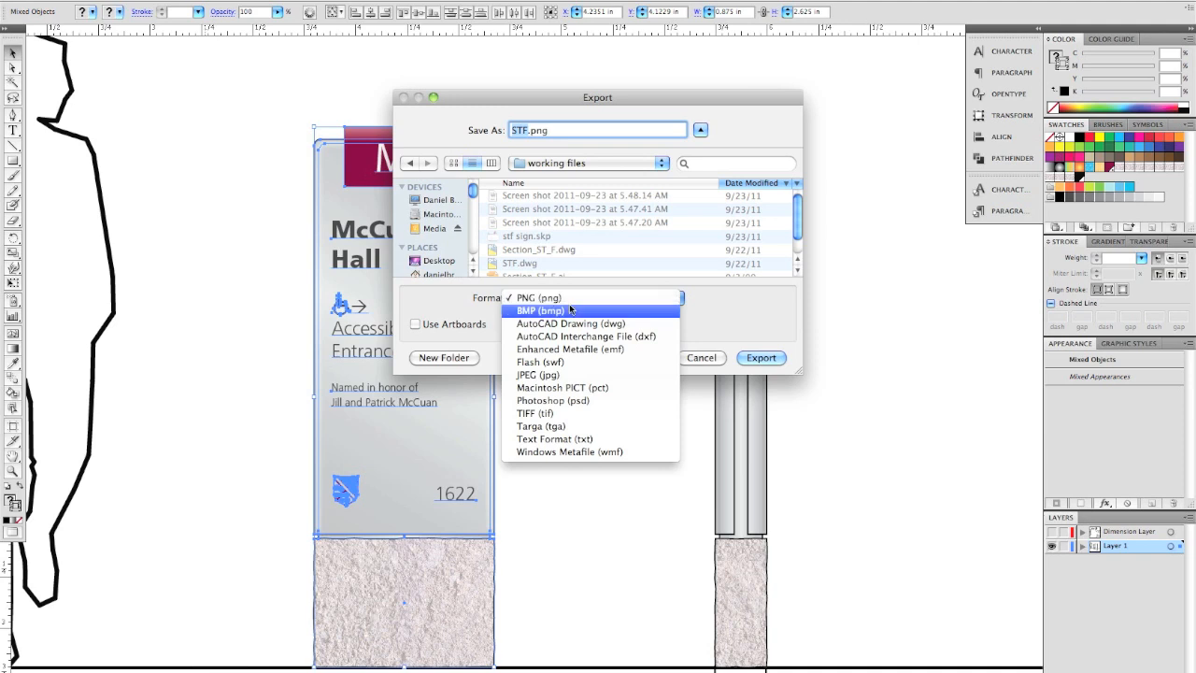
pyautogui.click(566, 374)
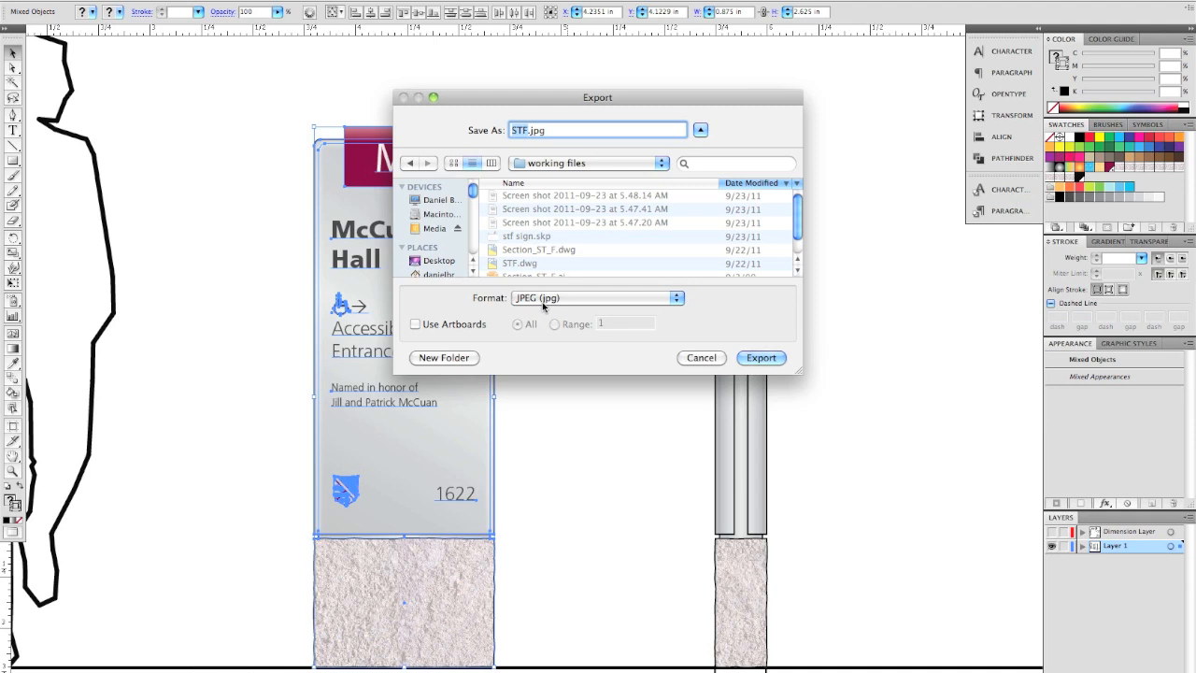
pyautogui.click(701, 357)
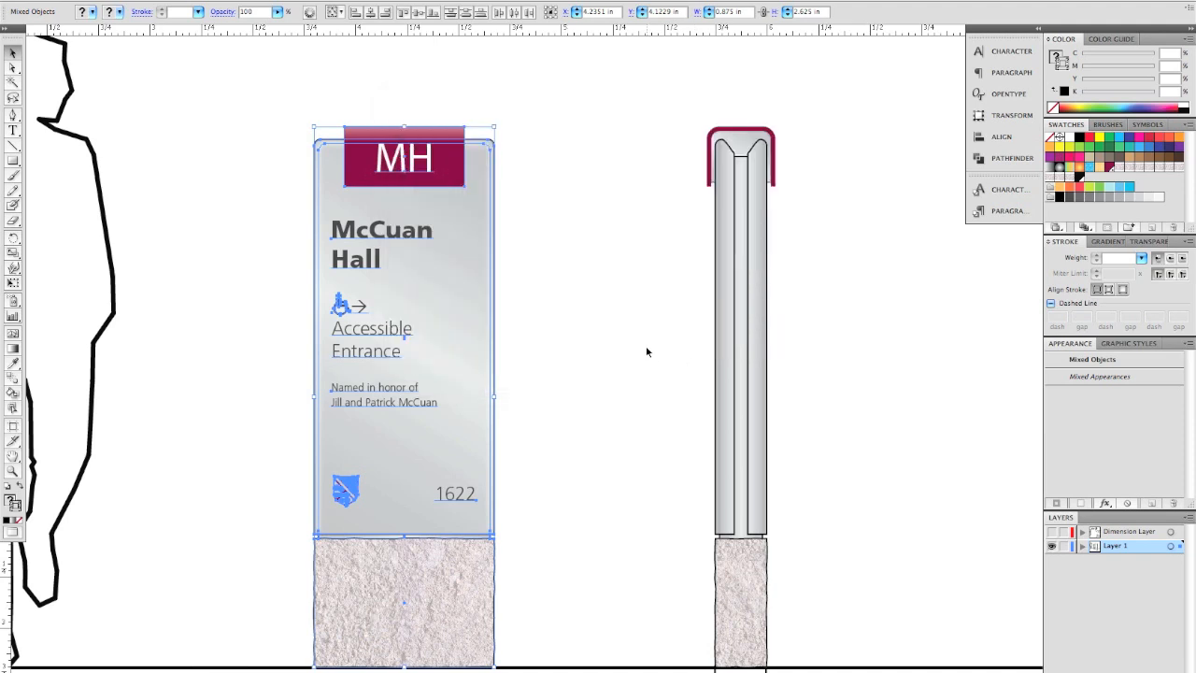
pyautogui.click(645, 351)
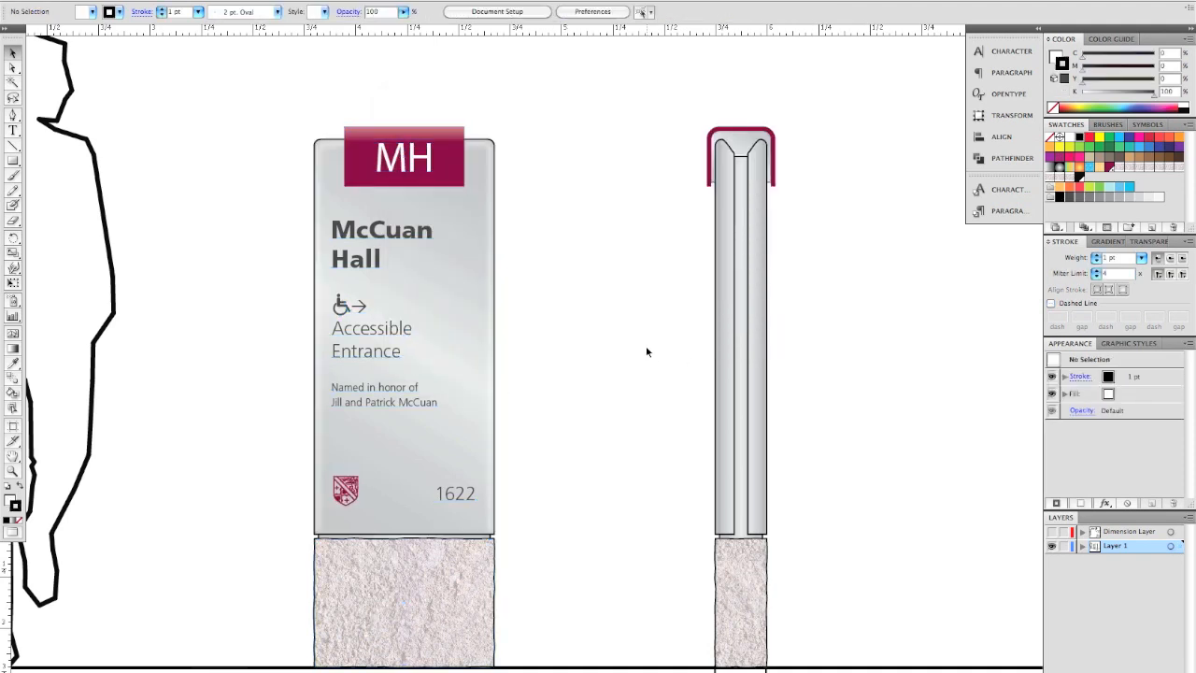
# Capture a screenshot of the sign's front and side elevations, from the ground line at the base's left corner to the side cap's upper-right corner.
pyautogui.press('super+minus')
pyautogui.moveTo(635, 331); pyautogui.dragTo(627, 349)
pyautogui.press('super+plus')
pyautogui.moveTo(638, 395); pyautogui.dragTo(572, 373)
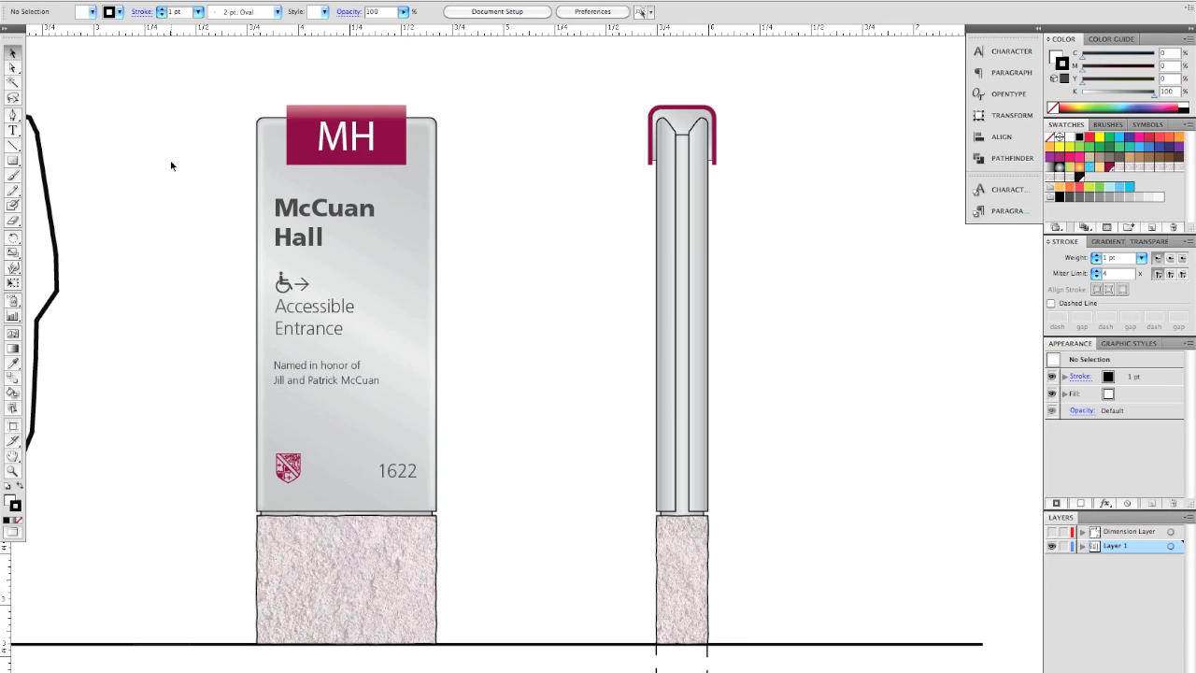
pyautogui.press('super+shift+4')
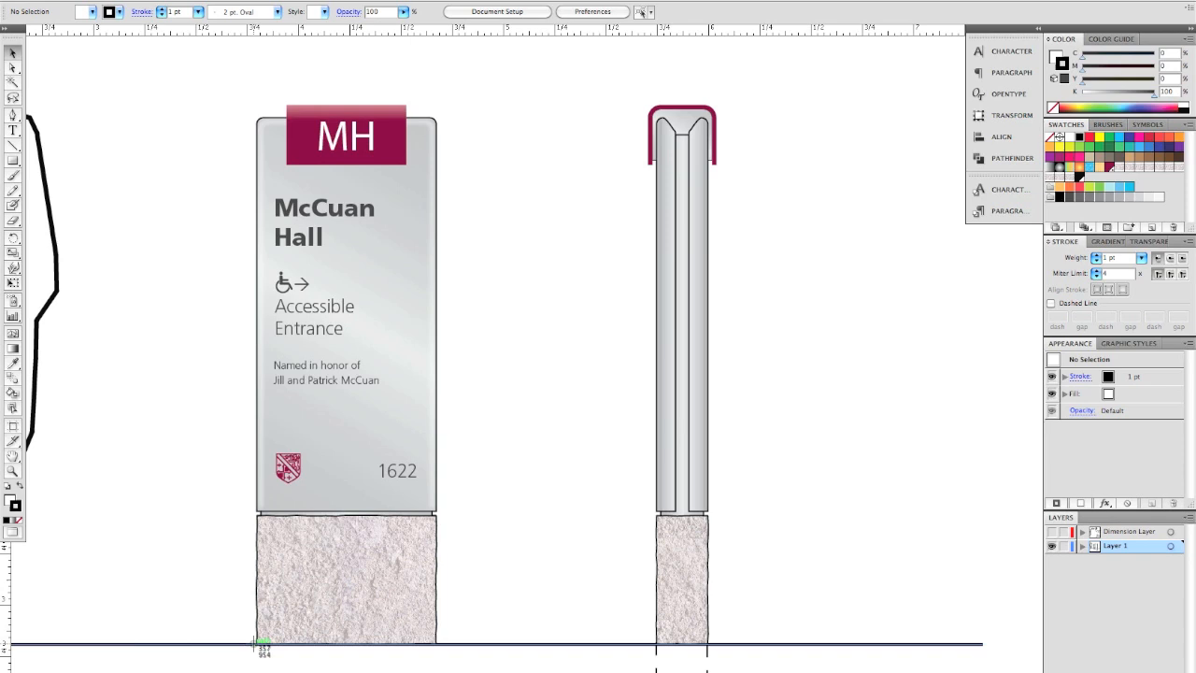
pyautogui.press('Escape')
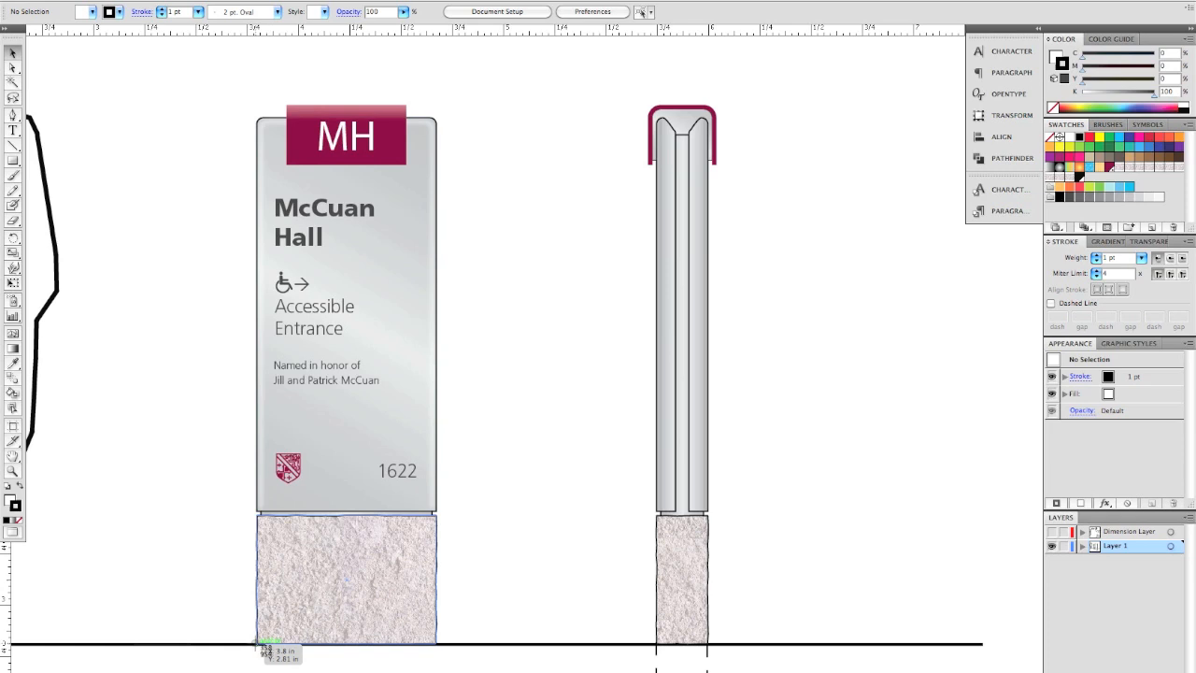
pyautogui.moveTo(257, 644); pyautogui.dragTo(516, 330)
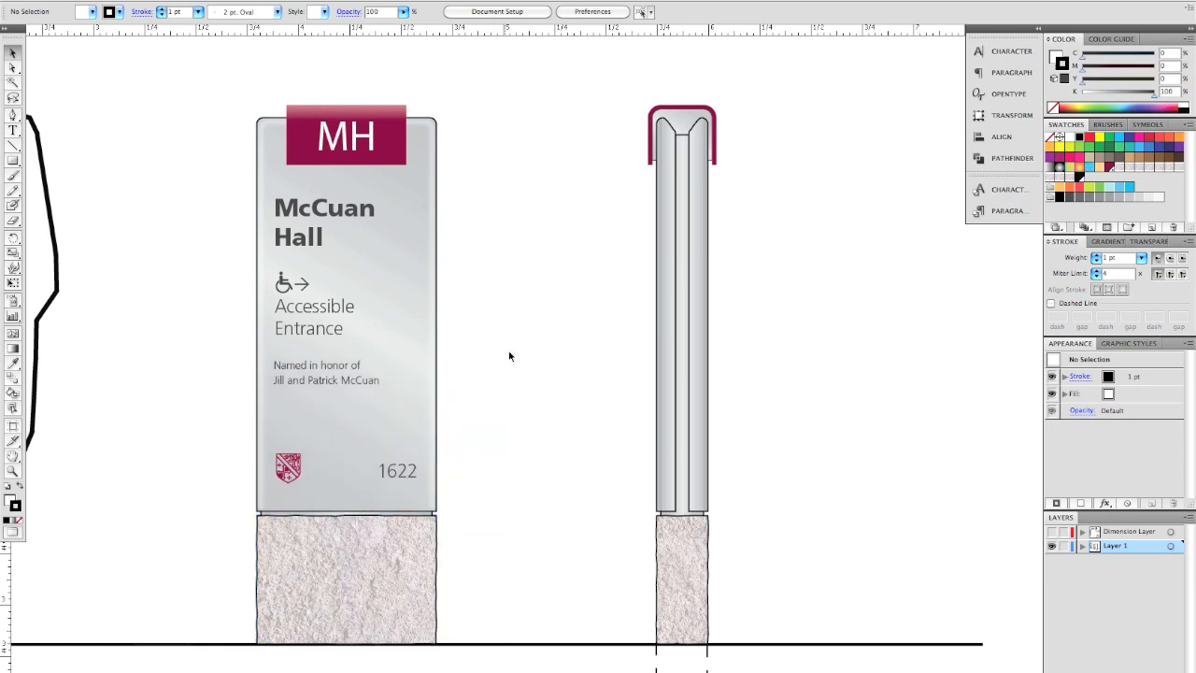
pyautogui.press('super+shift+4')
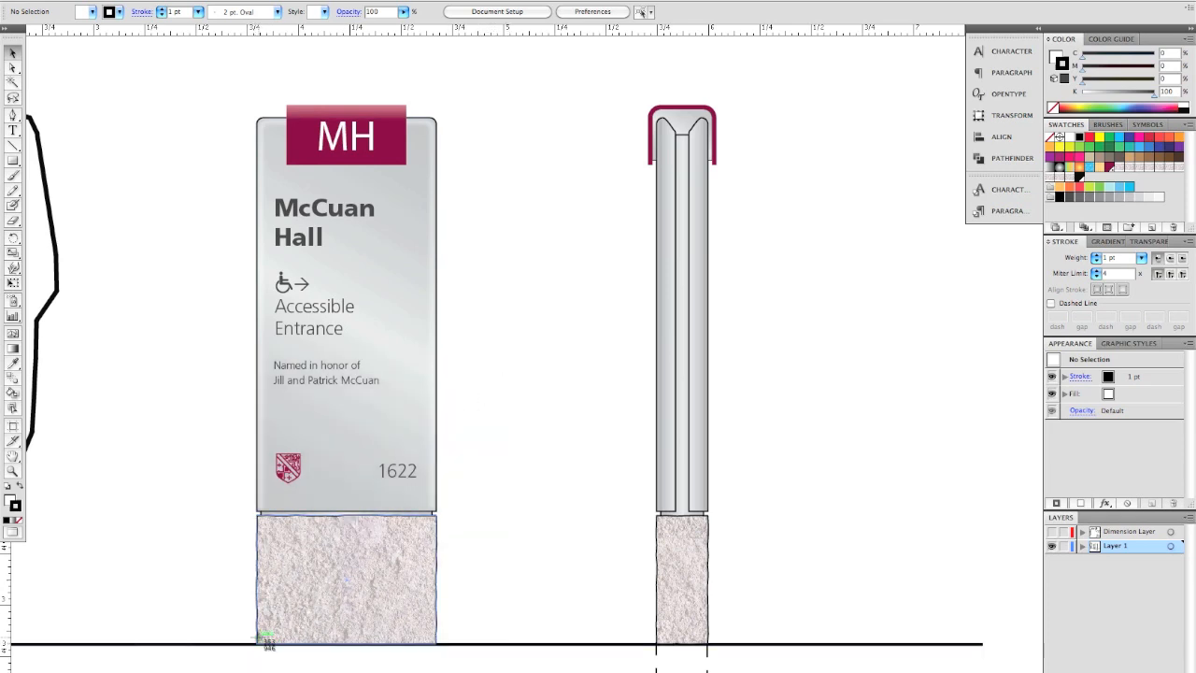
pyautogui.moveTo(261, 645); pyautogui.dragTo(716, 104)
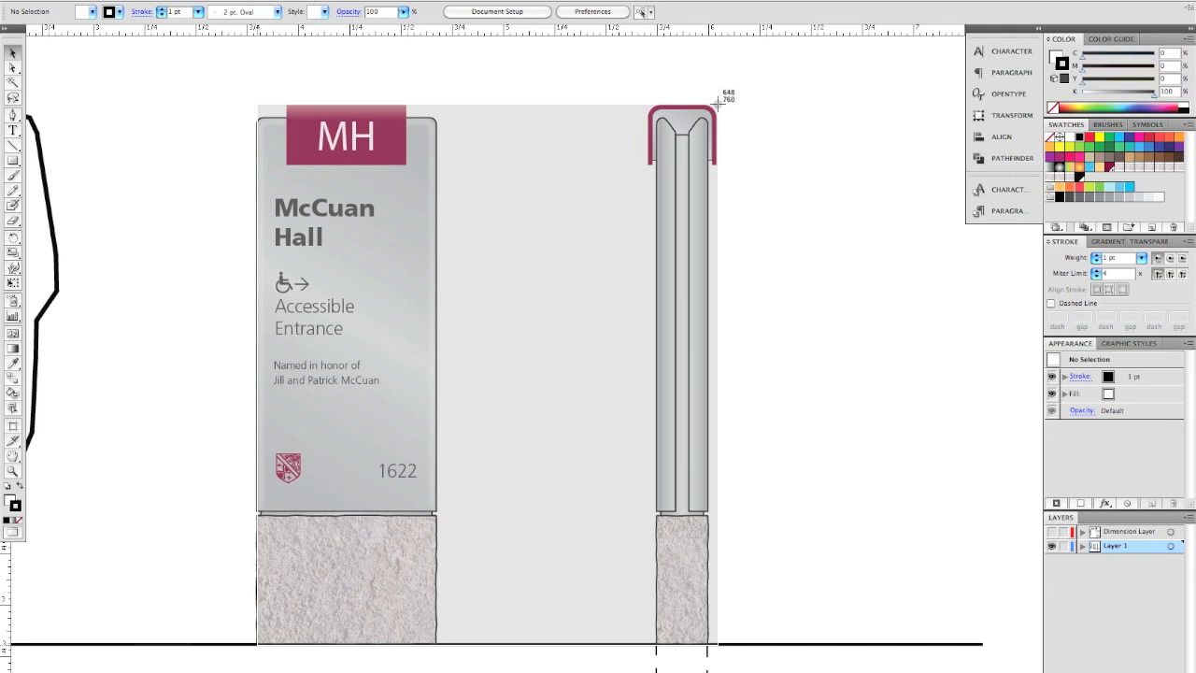
pyautogui.moveTo(716, 101); pyautogui.dragTo(716, 102)
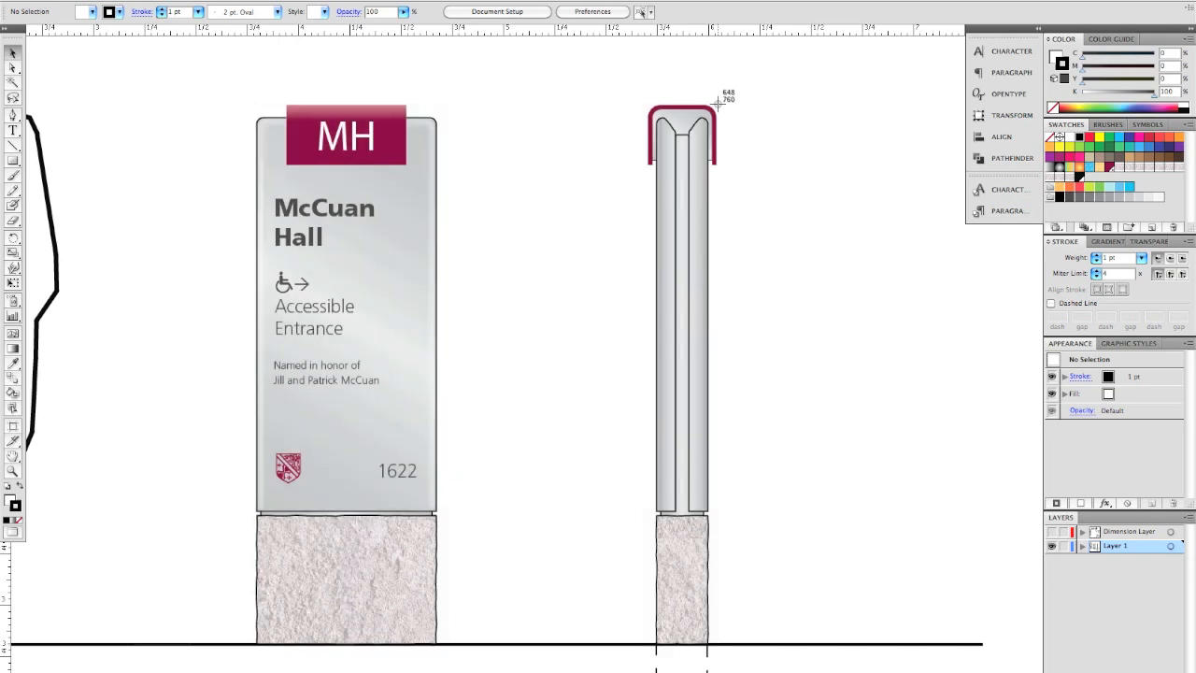
# Switch to Finder and preview the newest screenshot on the Desktop to check that it contains both sign elevations.
pyautogui.hotkey('ctrl', 'Right')
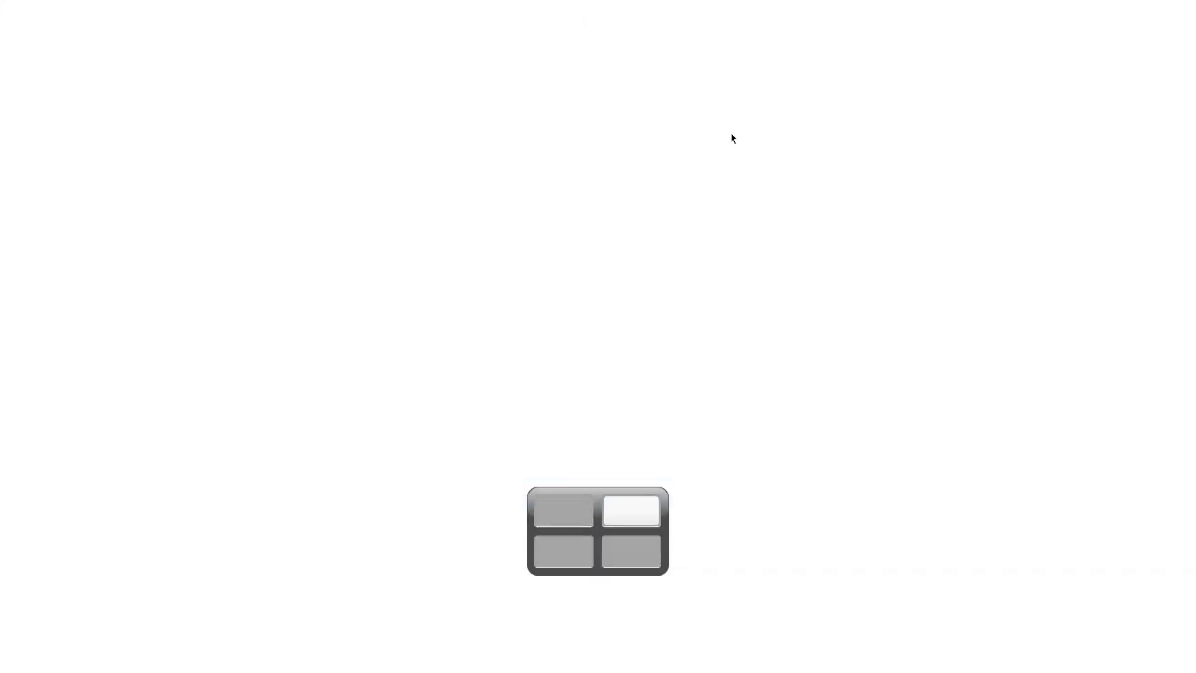
pyautogui.hotkey('ctrl', 'Left')
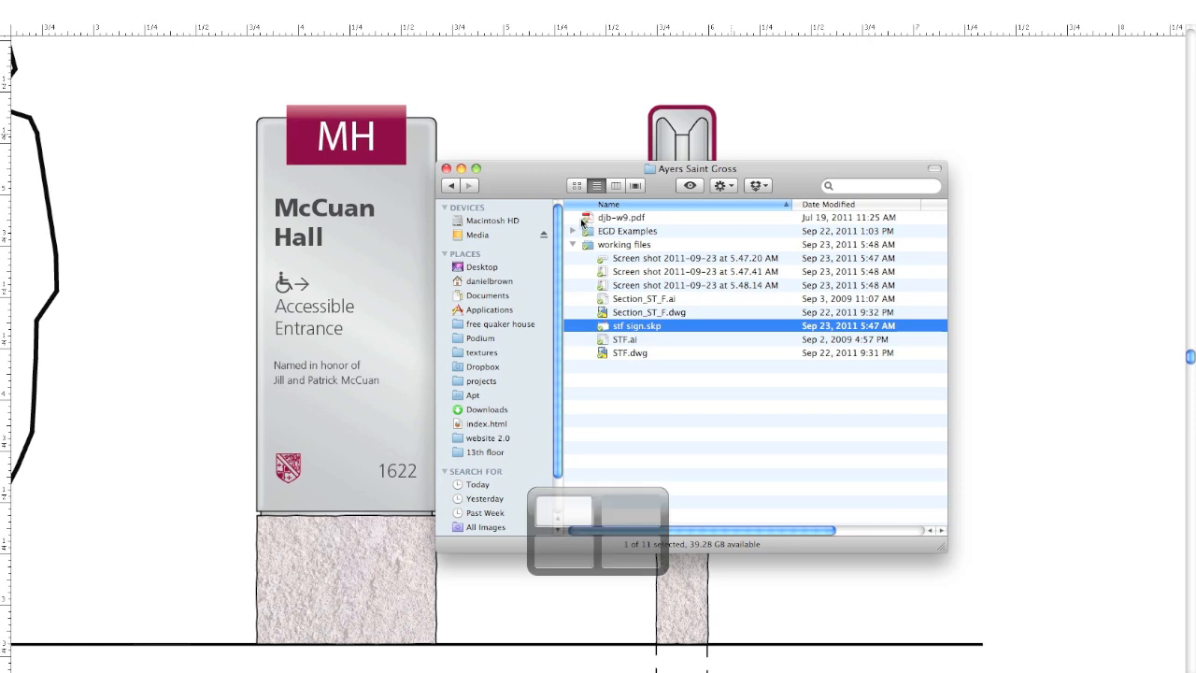
pyautogui.click(482, 266)
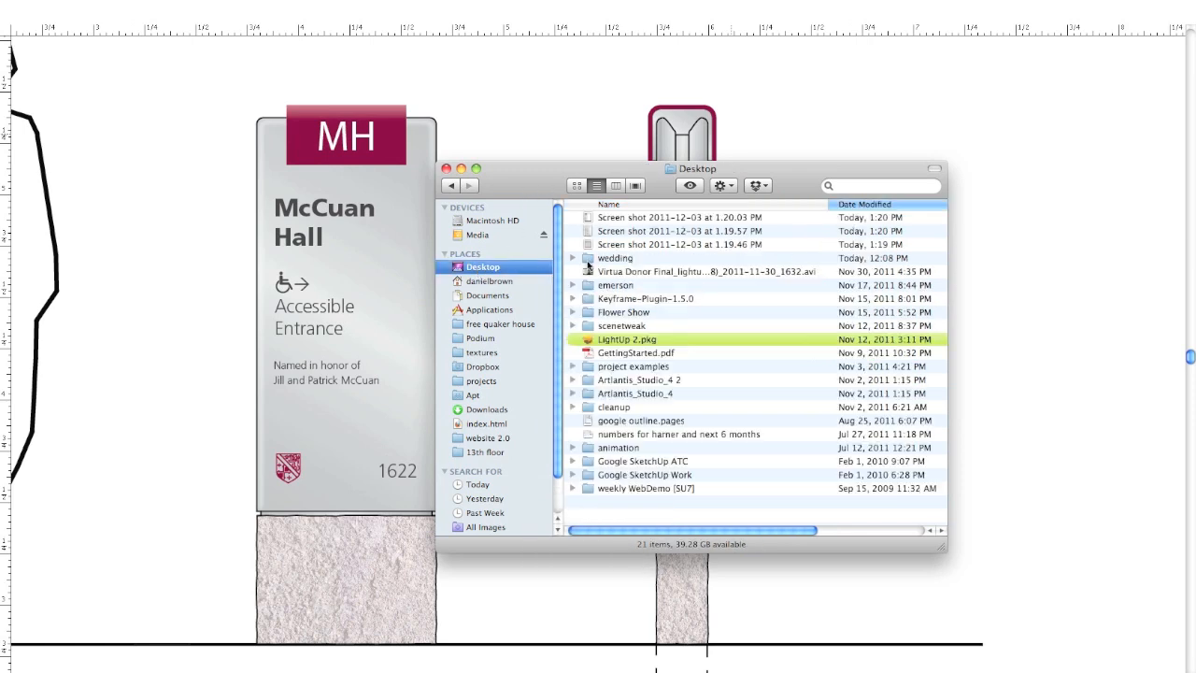
pyautogui.click(629, 217)
pyautogui.press('space')
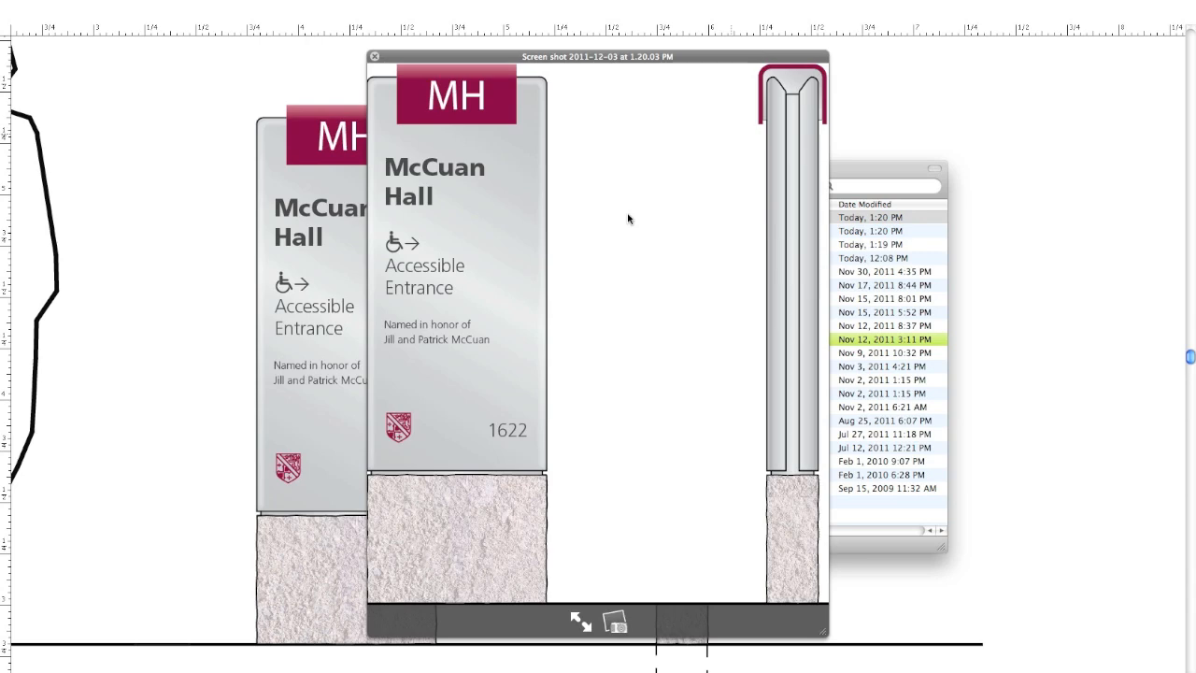
pyautogui.press('Down')
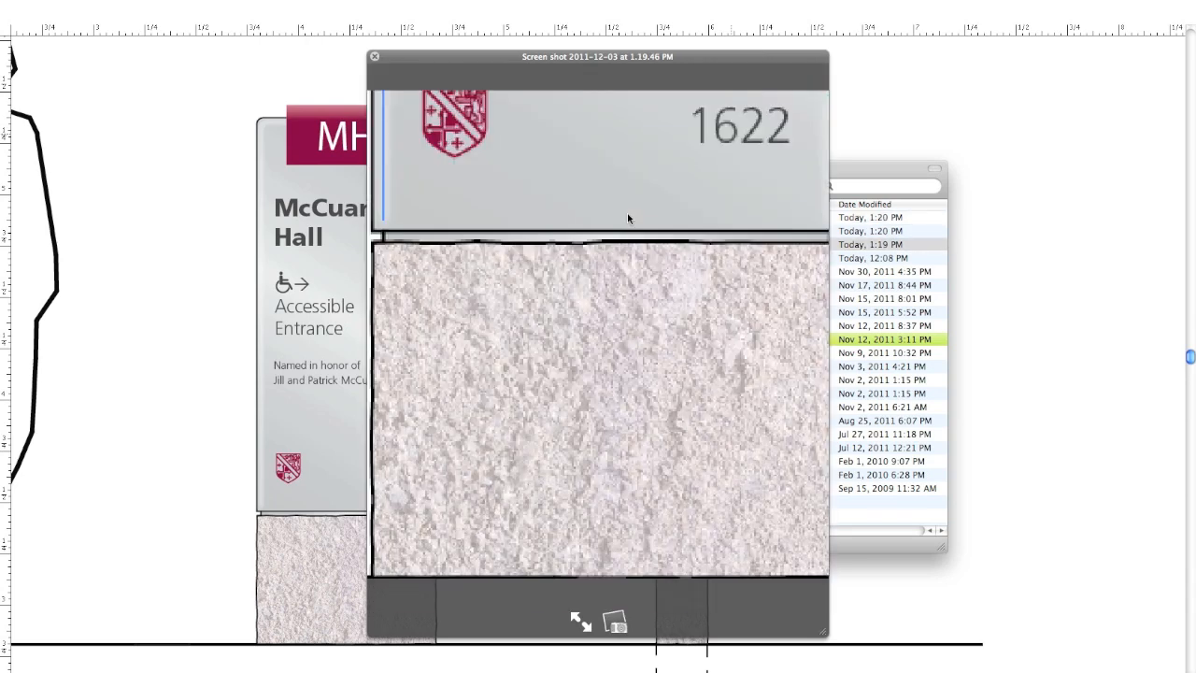
pyautogui.press('Up')
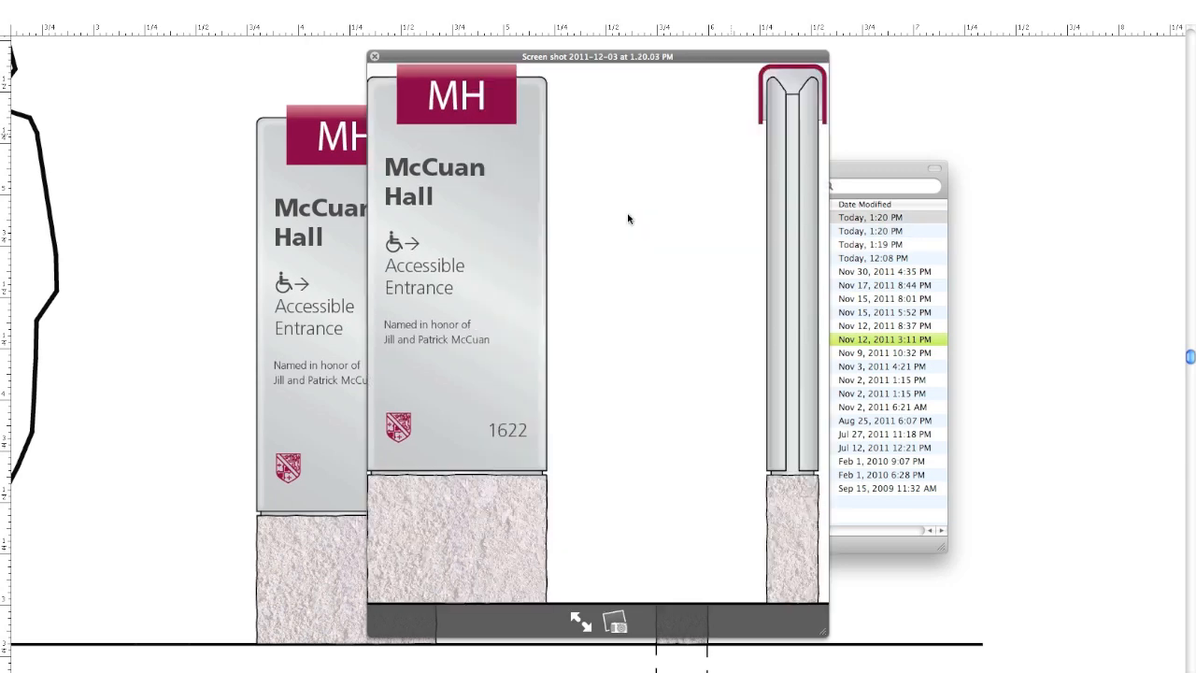
pyautogui.press('space')
# Switch to SketchUp and select "Screen shot 2011-12-03 at 1.20.03 PM" on the Desktop as the file to import.
pyautogui.press('super+Tab')
pyautogui.press('super+Tab')
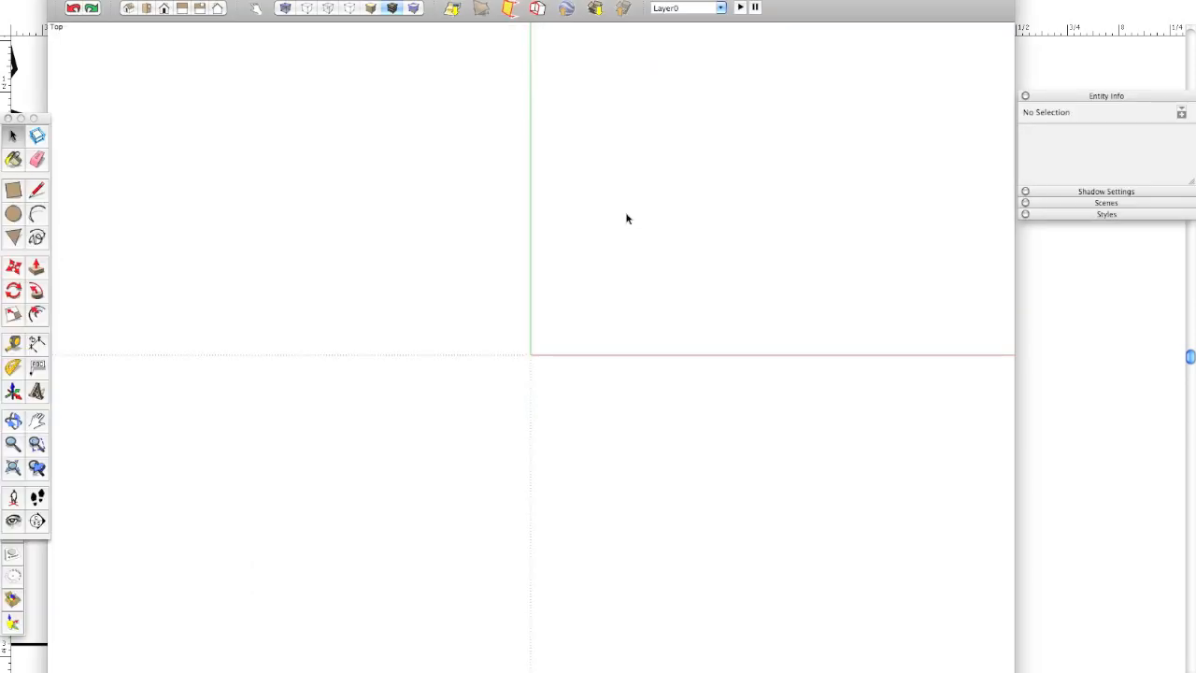
pyautogui.click(121, 3)
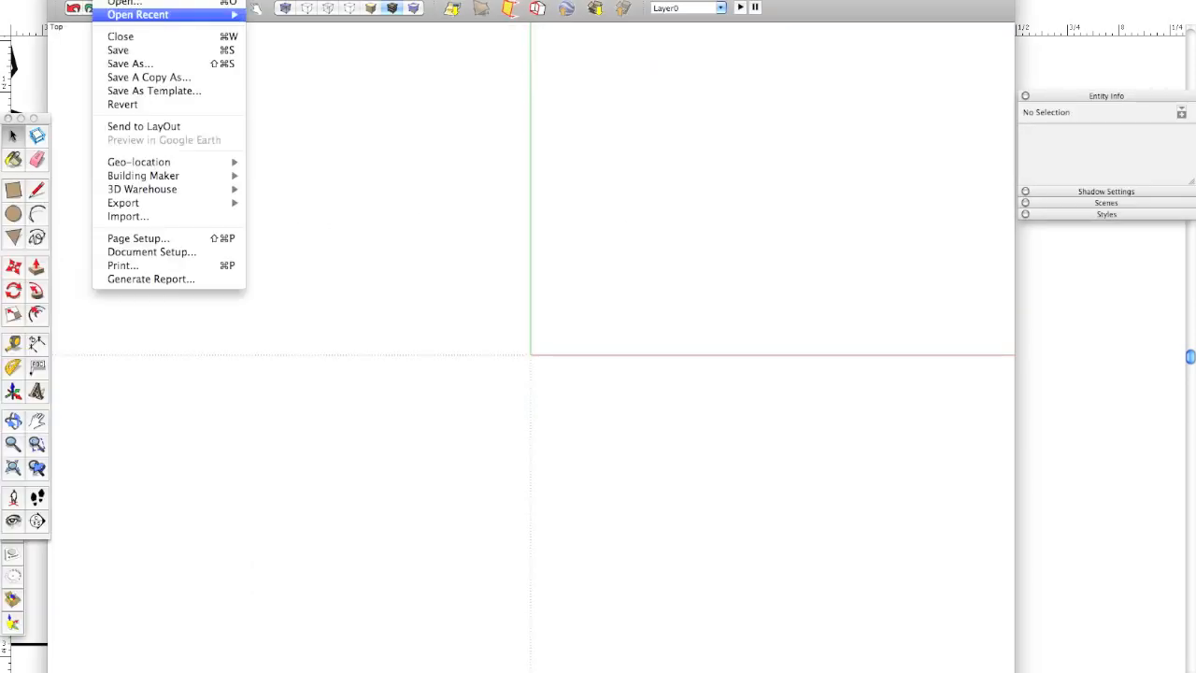
pyautogui.click(147, 216)
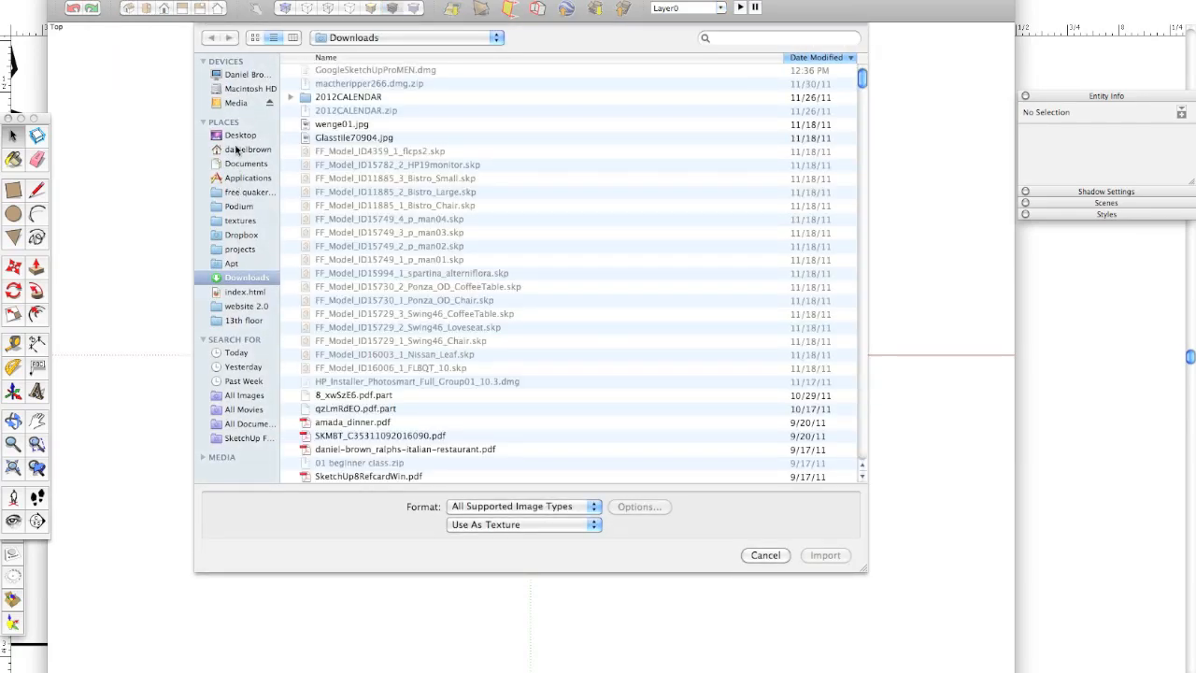
pyautogui.click(239, 136)
pyautogui.click(341, 71)
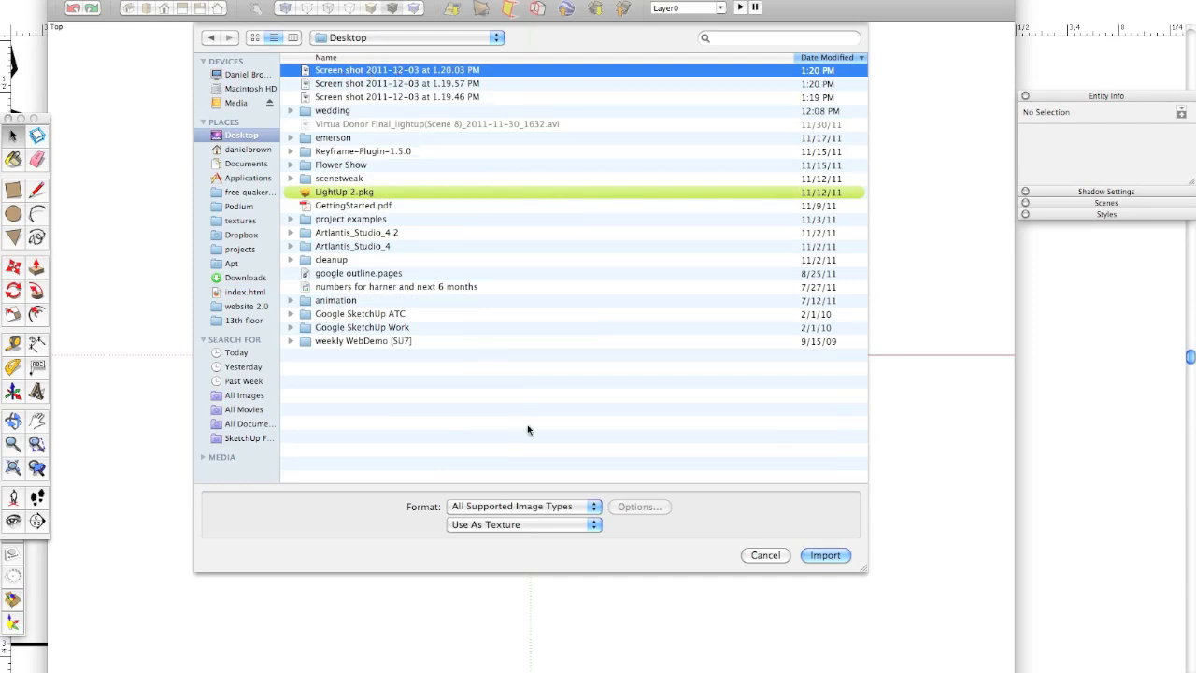
# Import the screenshot as an image using All Supported Image Types and anchor its lower-left corner at the origin.
pyautogui.click(512, 525)
pyautogui.click(514, 513)
pyautogui.click(523, 509)
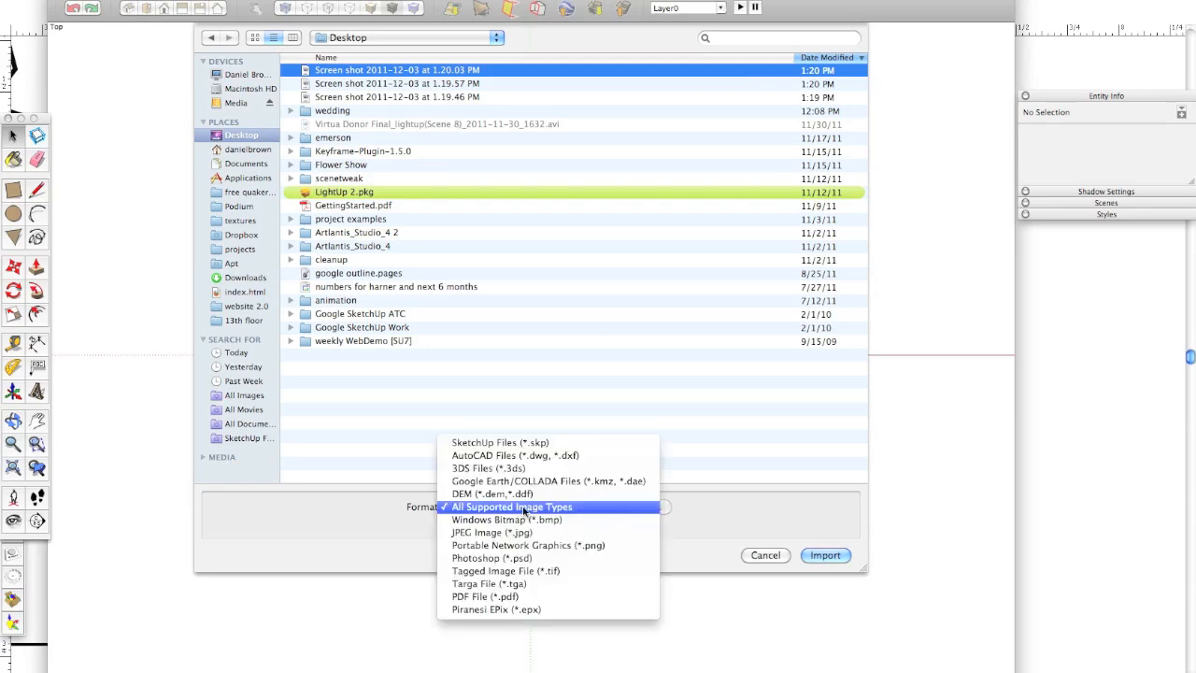
pyautogui.click(525, 510)
pyautogui.click(829, 555)
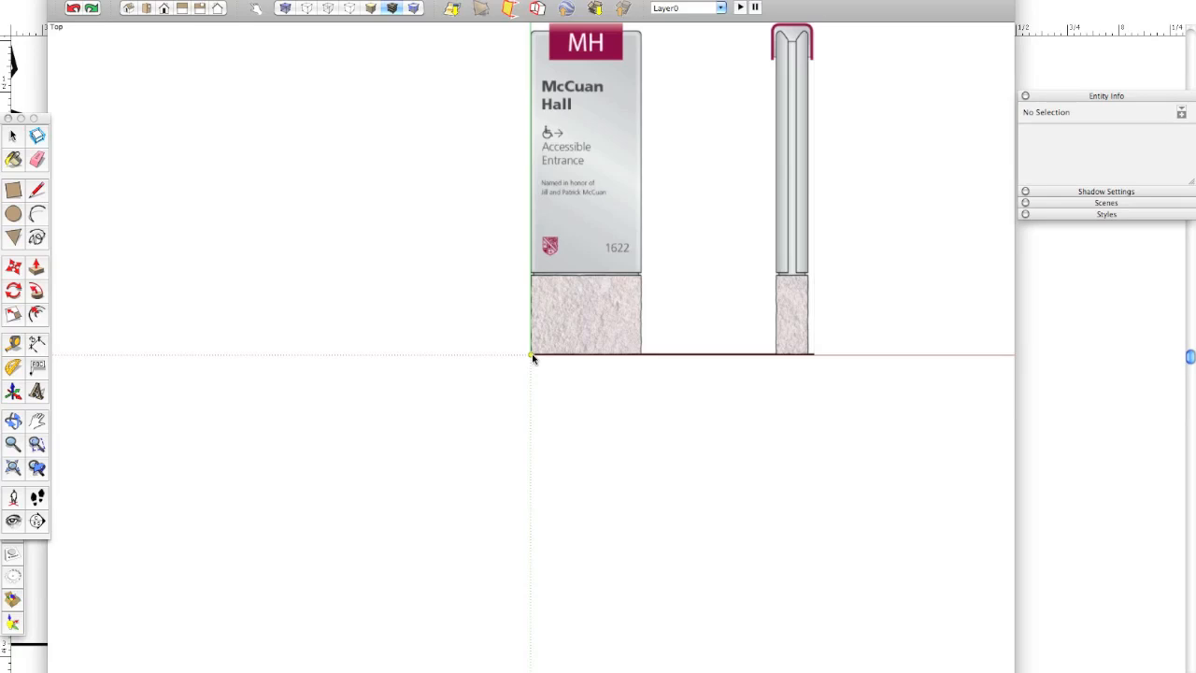
pyautogui.click(531, 353)
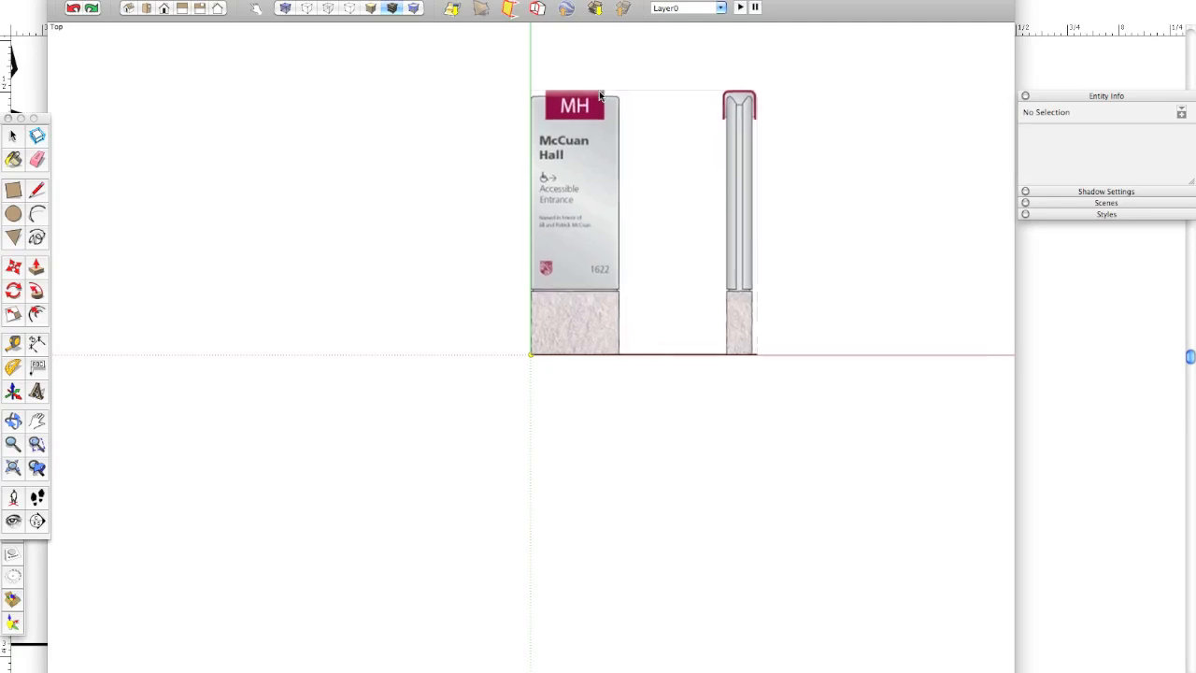
# Switch to Illustrator and show the Dimension Layer again to read the sign's overall height.
pyautogui.press('super+Tab')
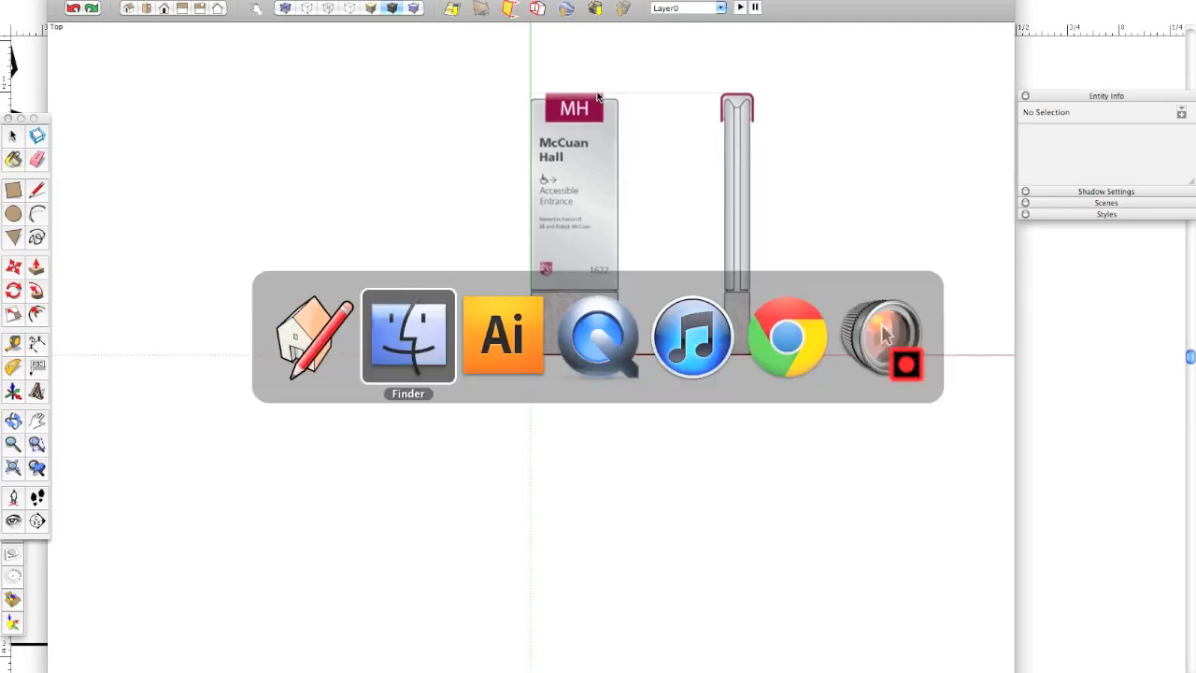
pyautogui.press('super+Tab')
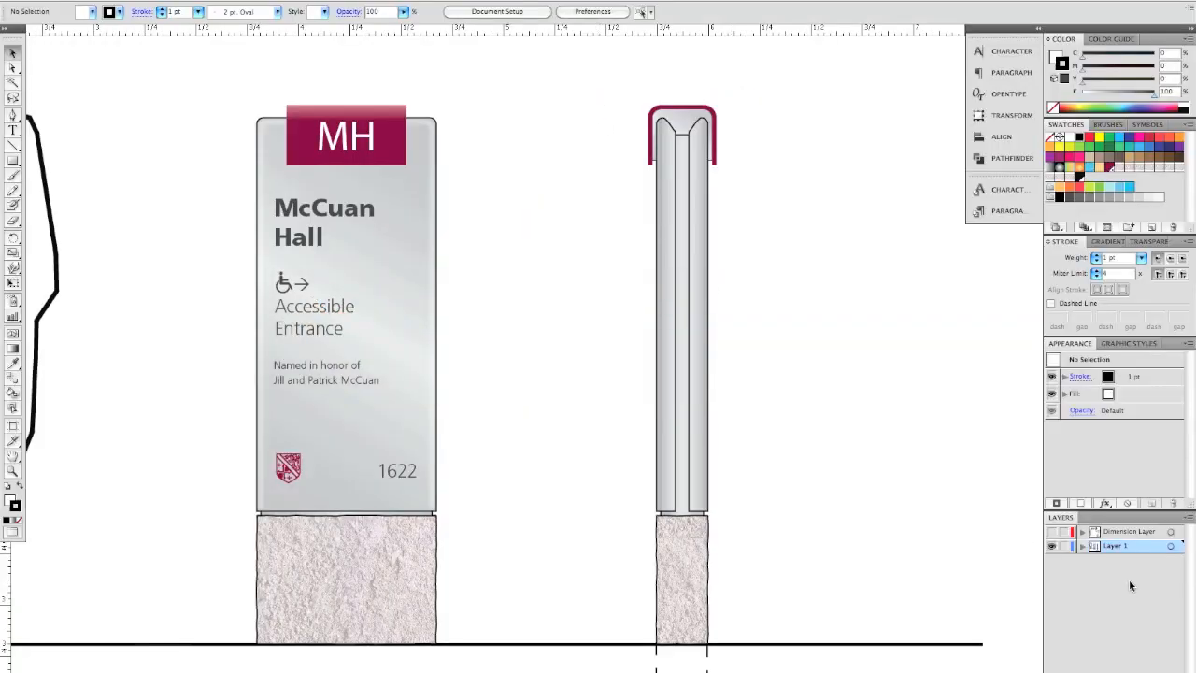
pyautogui.click(1051, 531)
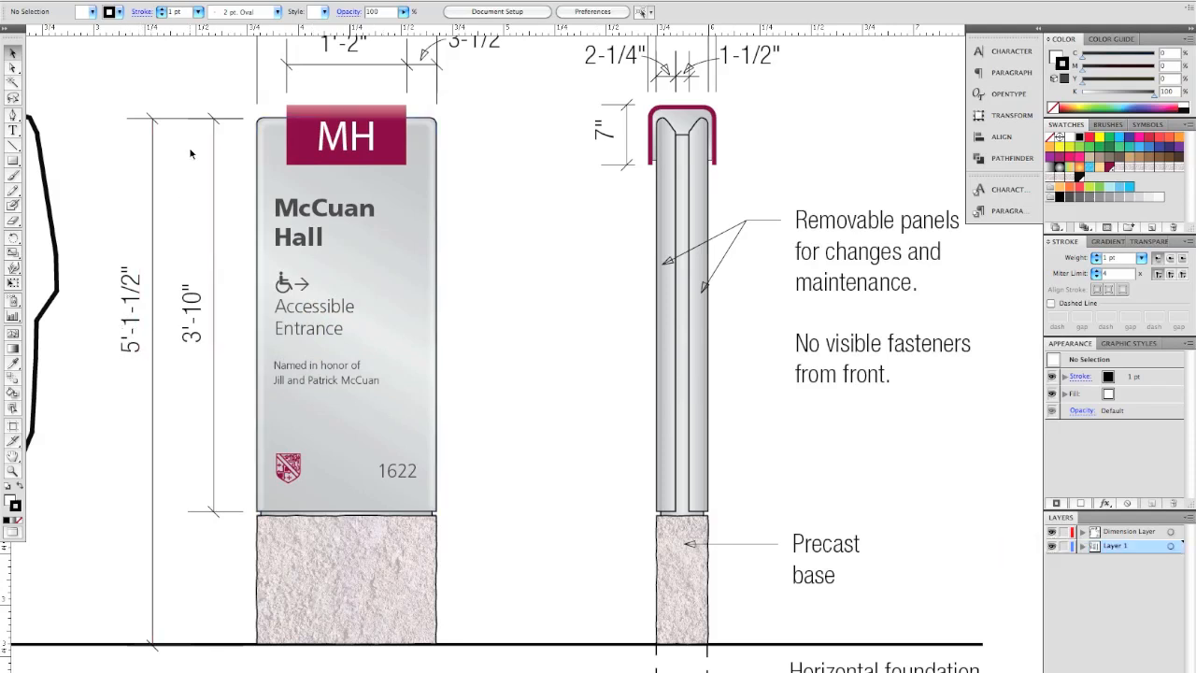
pyautogui.scroll(1, 271, 283)
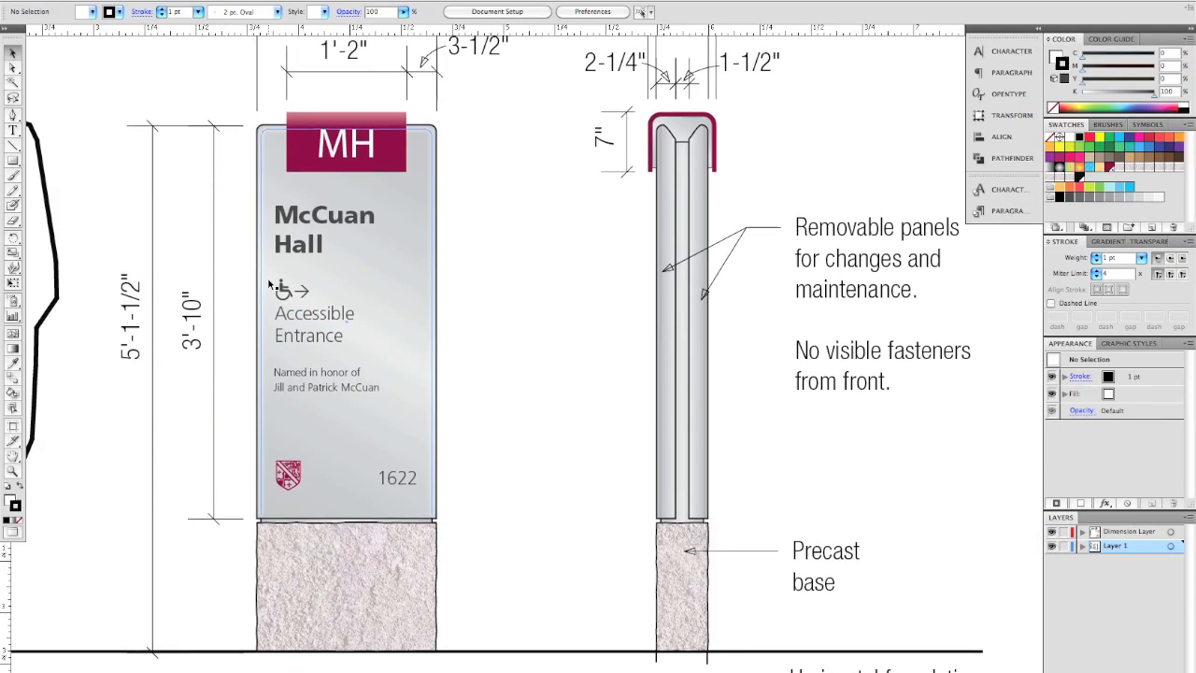
pyautogui.hscroll(-2, 269, 284)
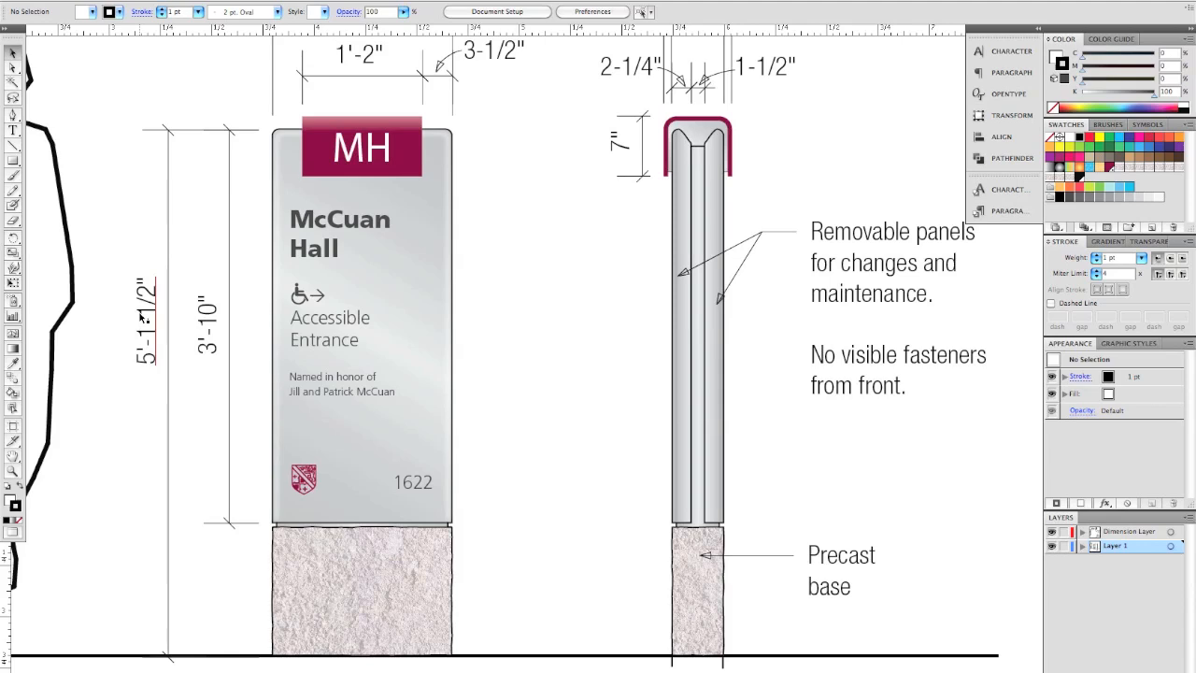
# Review the width dimensions, return to SketchUp and fix the imported image's size by placing its upper edge.
pyautogui.scroll(5, 142, 318)
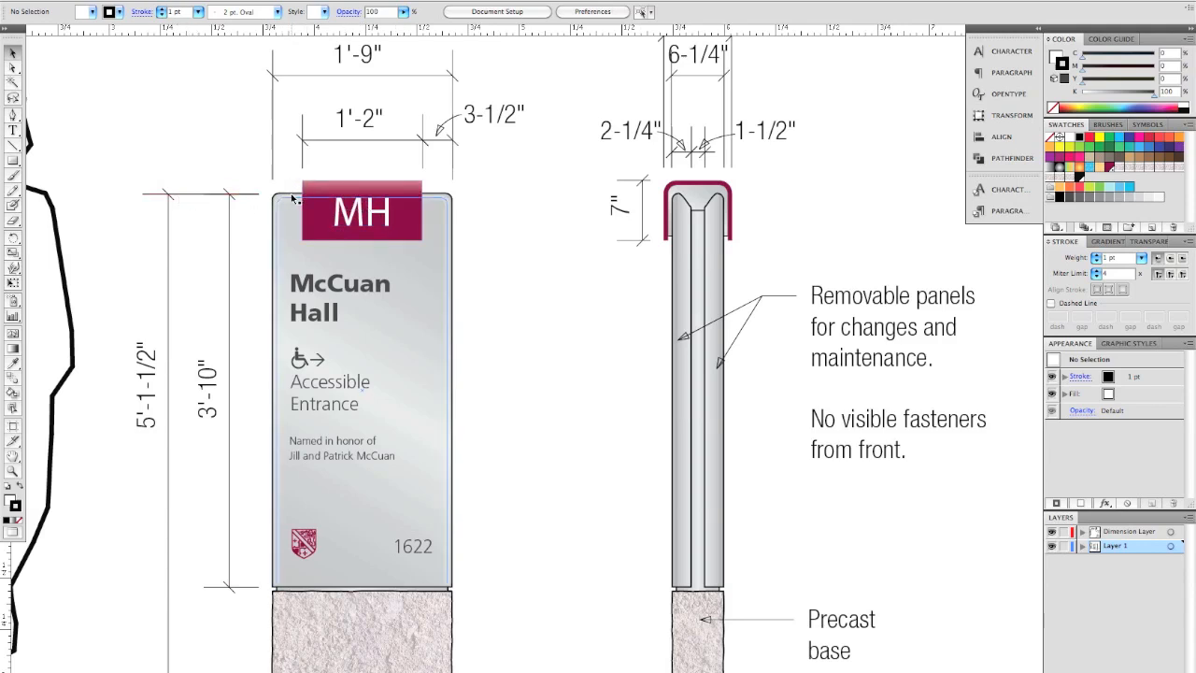
pyautogui.press('super+Tab')
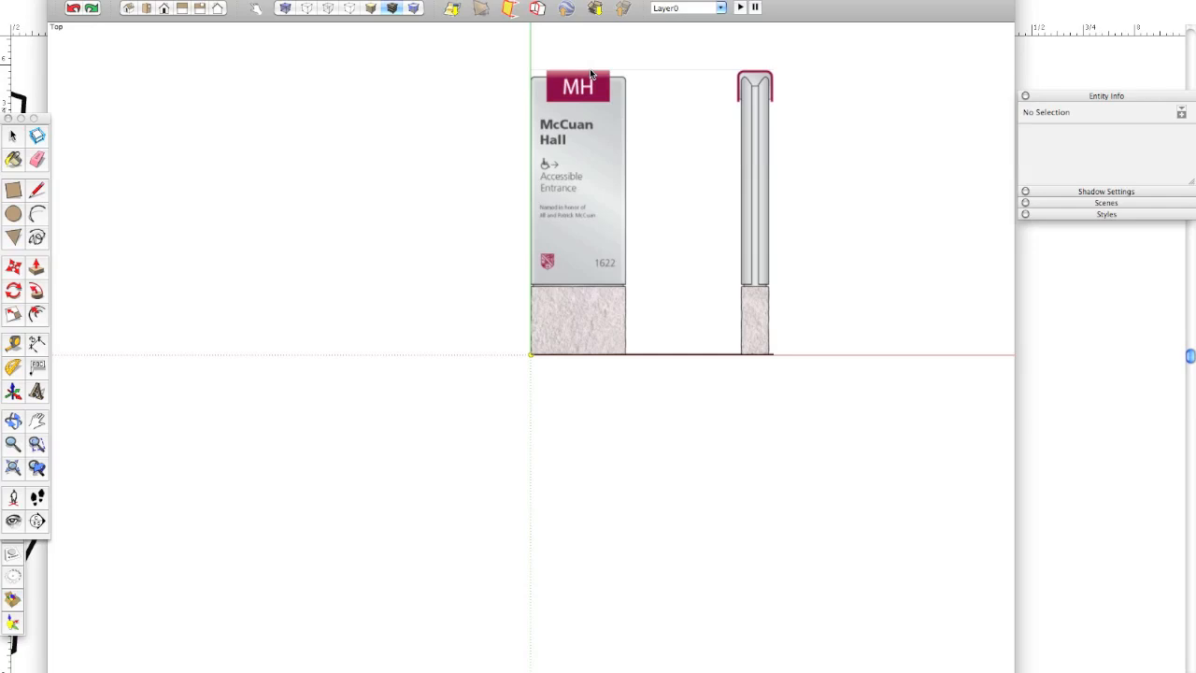
pyautogui.click(589, 69)
pyautogui.scroll(3, 576, 241)
pyautogui.scroll(5, 575, 248)
pyautogui.scroll(-1, 574, 247)
pyautogui.keyDown('shift'); pyautogui.moveTo(566, 272); pyautogui.dragTo(469, 270, button='middle'); pyautogui.keyUp('shift')
pyautogui.click(488, 95)
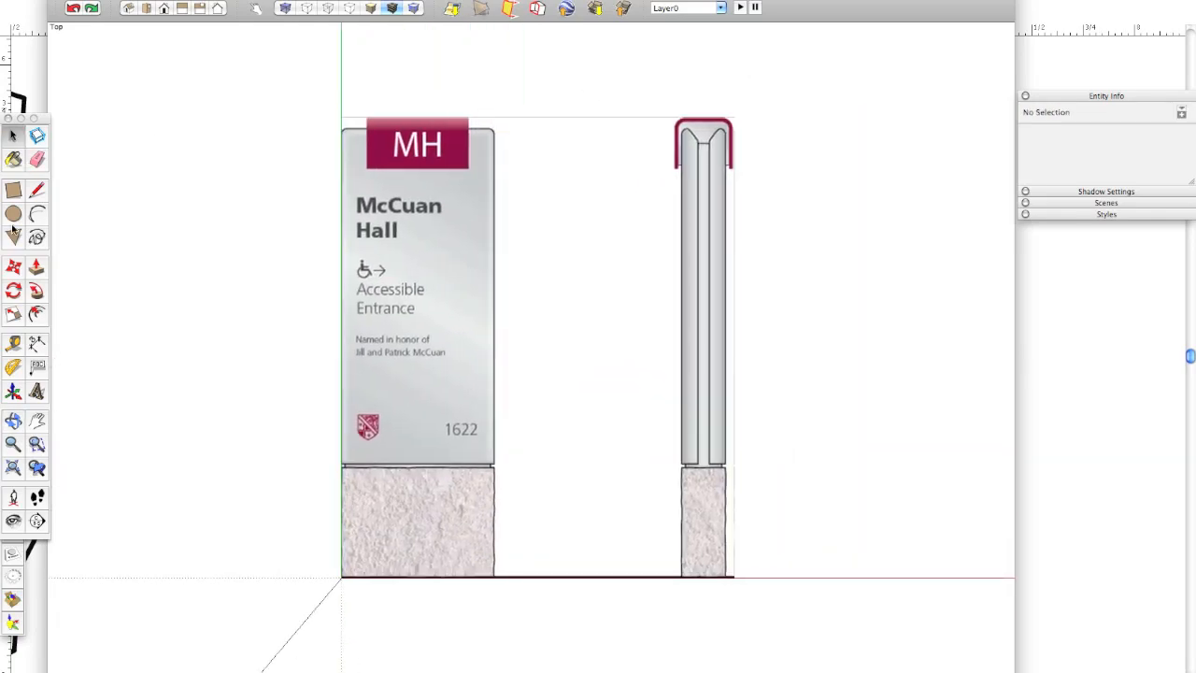
# Create a horizontal Tape Measure guide from the sign's baseline to the top of the front elevation.
pyautogui.click(13, 344)
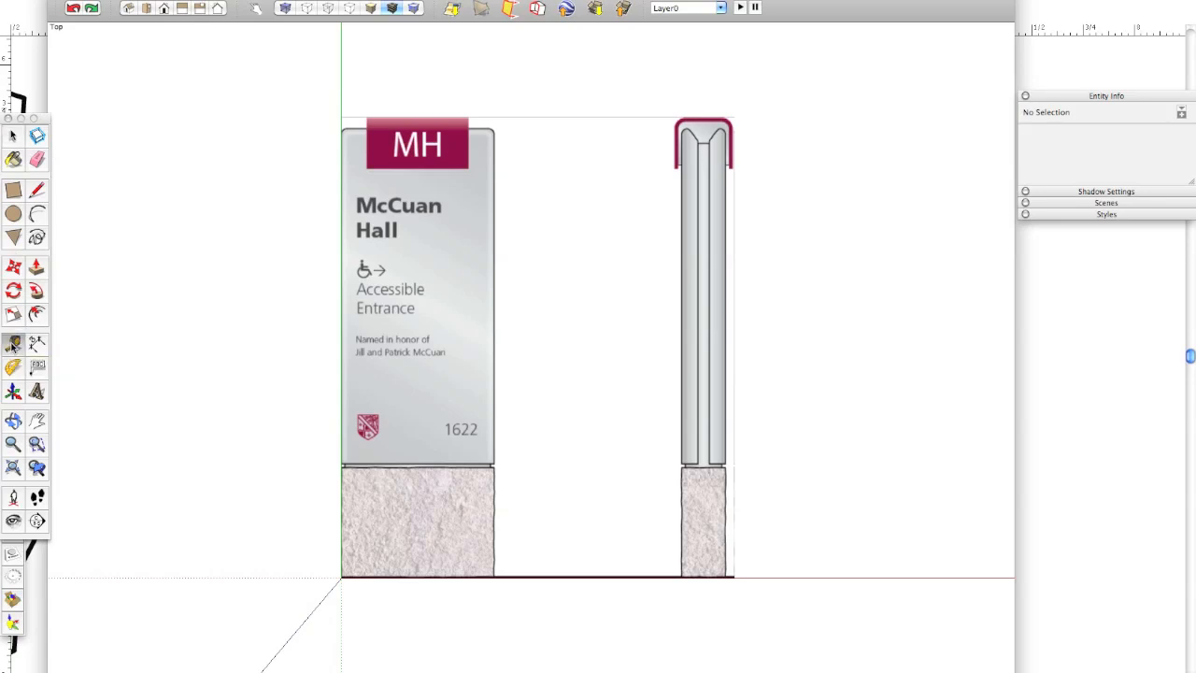
pyautogui.click(418, 569)
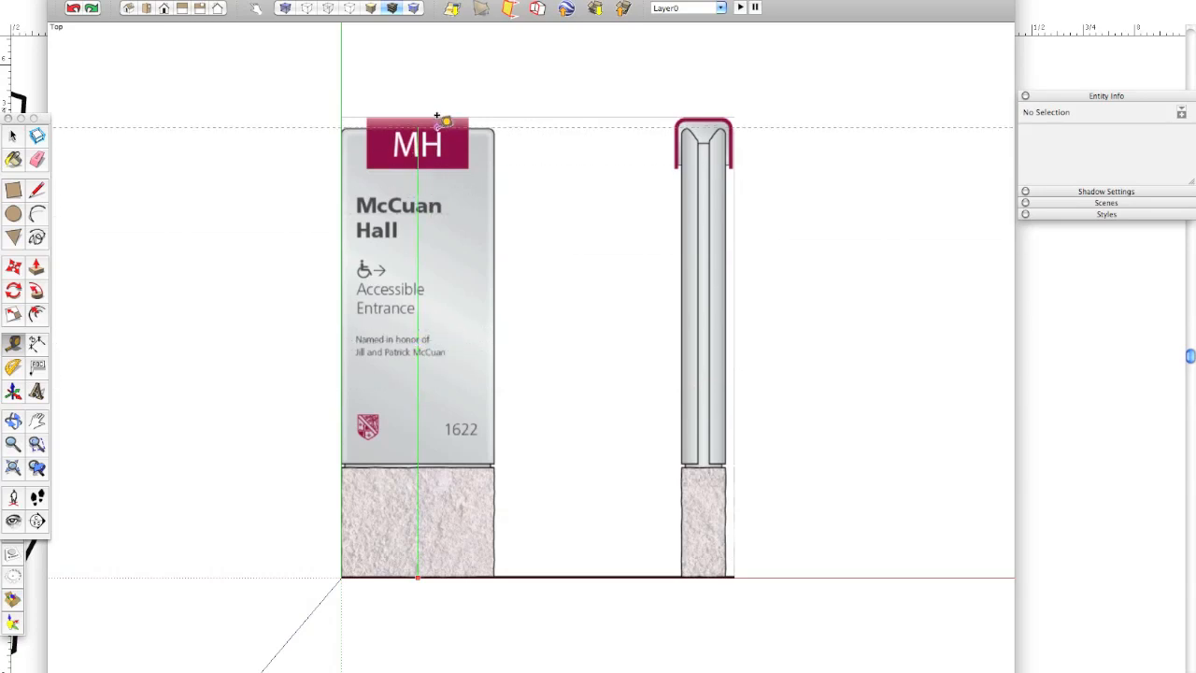
pyautogui.click(437, 117)
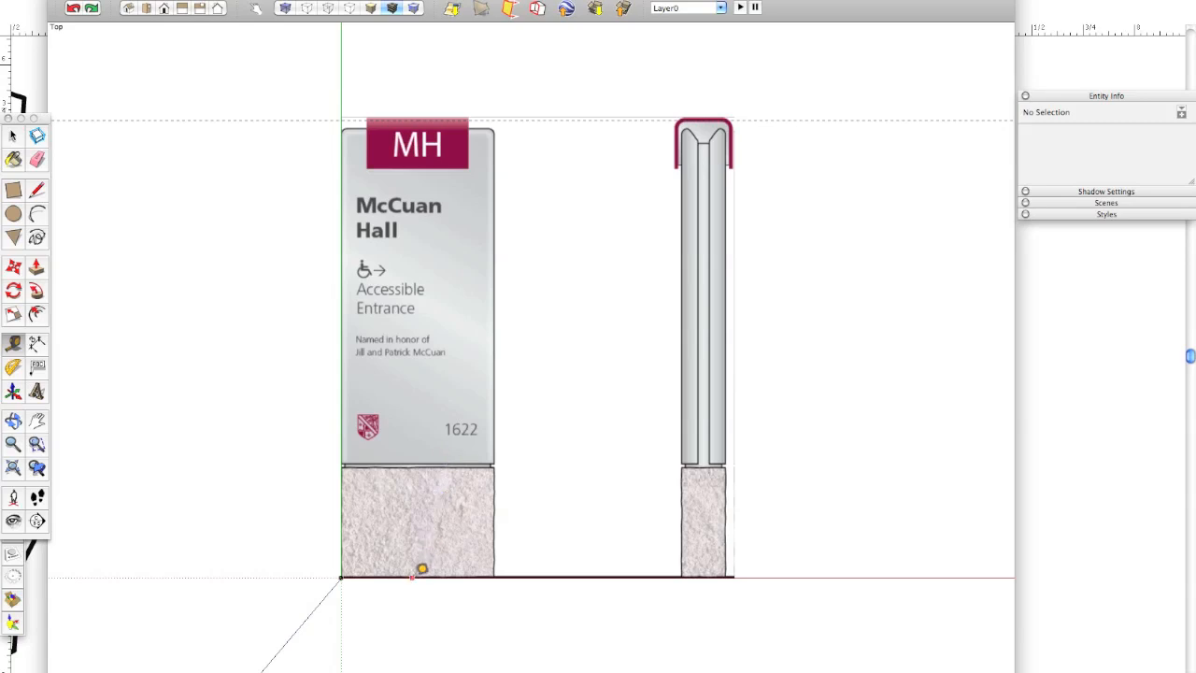
# Measure from the baseline to the guide and resize the model to the drawing's overall sign height.
pyautogui.click(411, 577)
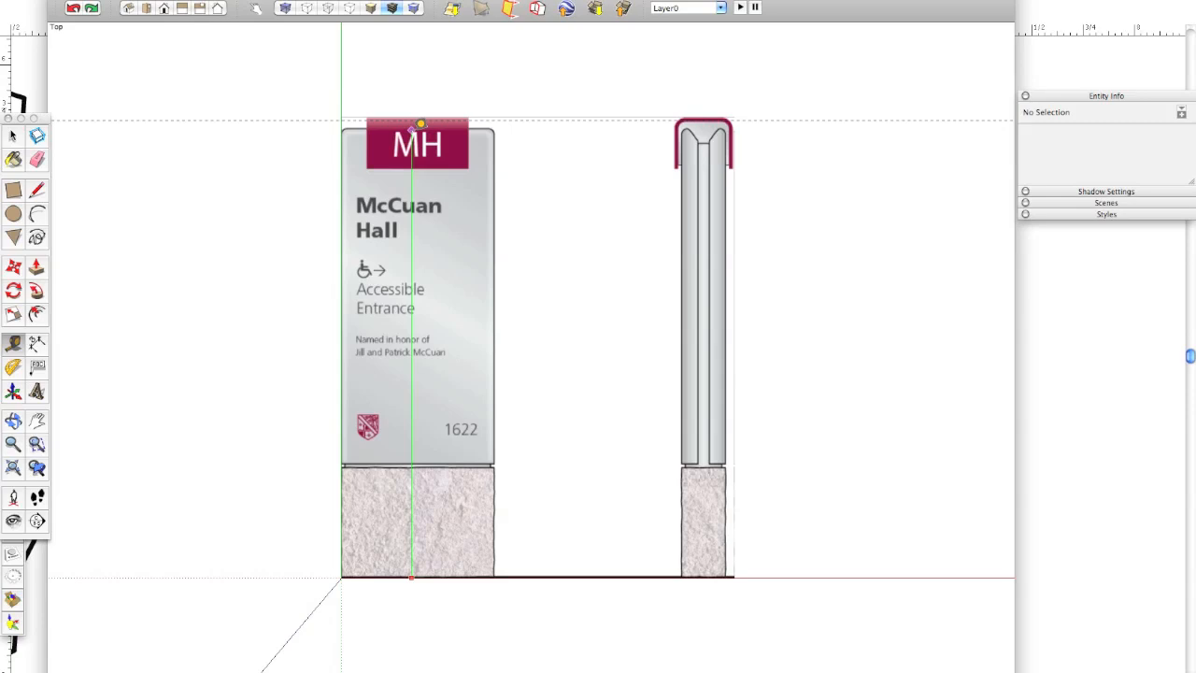
pyautogui.press('Return')
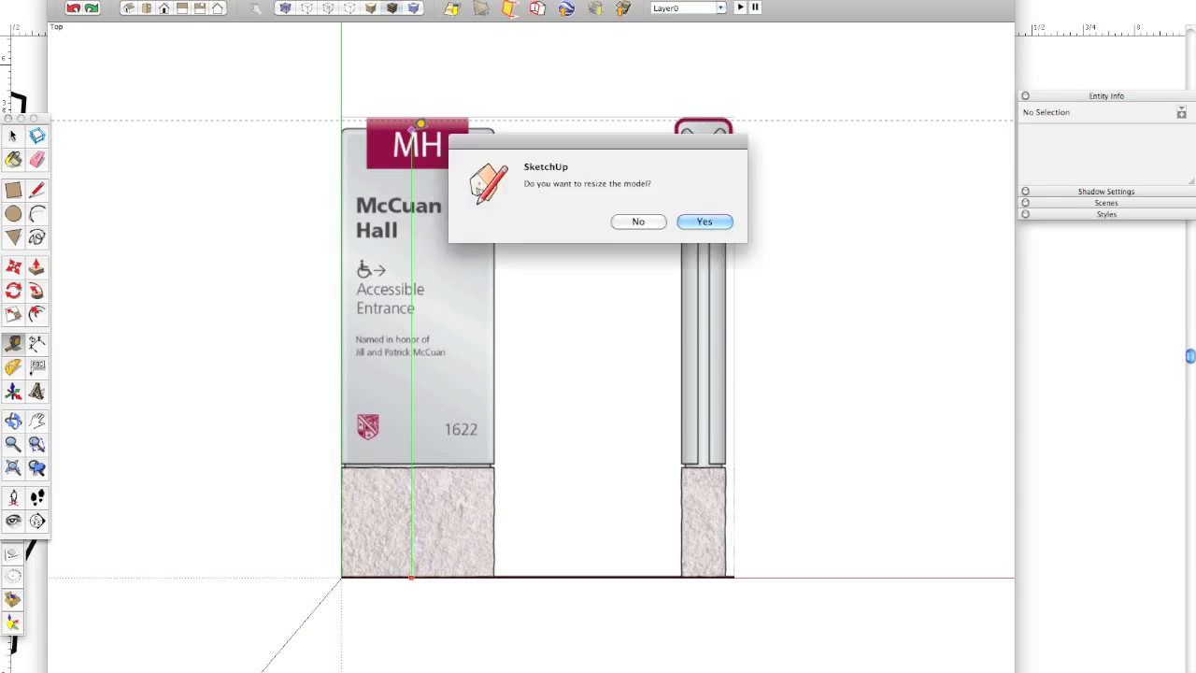
pyautogui.click(704, 222)
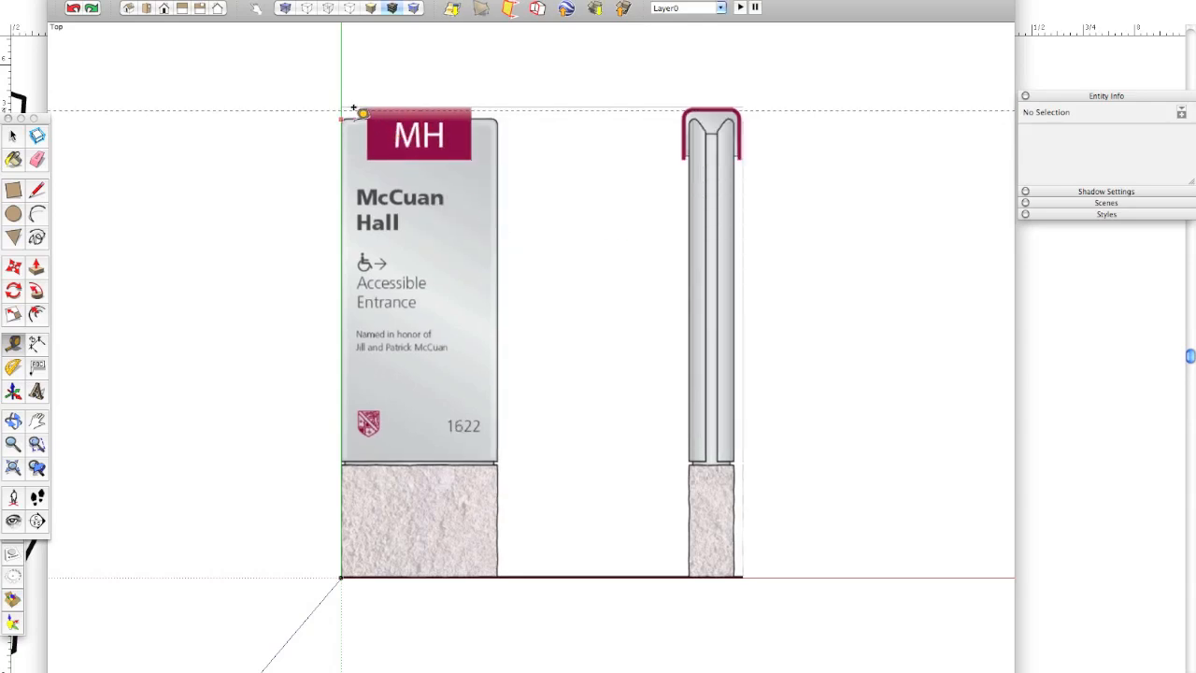
# Measure the resized sign's height and front width and compare them with the dimensions in the Illustrator drawing.
pyautogui.click(414, 576)
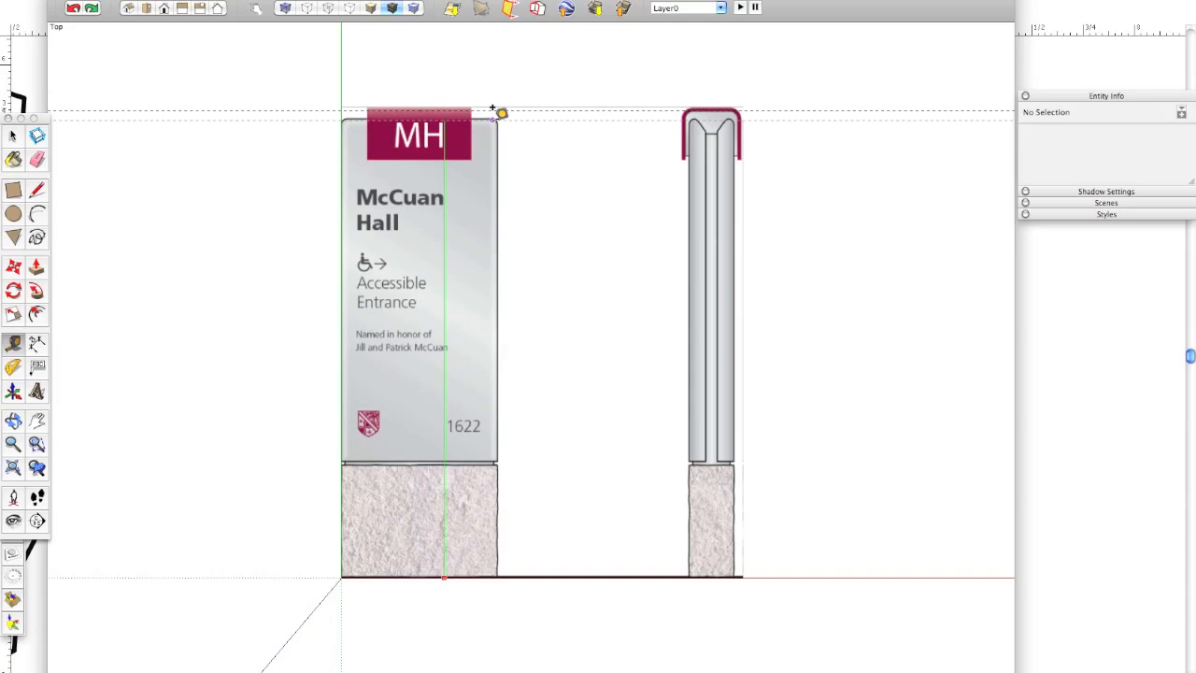
pyautogui.click(493, 110)
pyautogui.press('super+Tab')
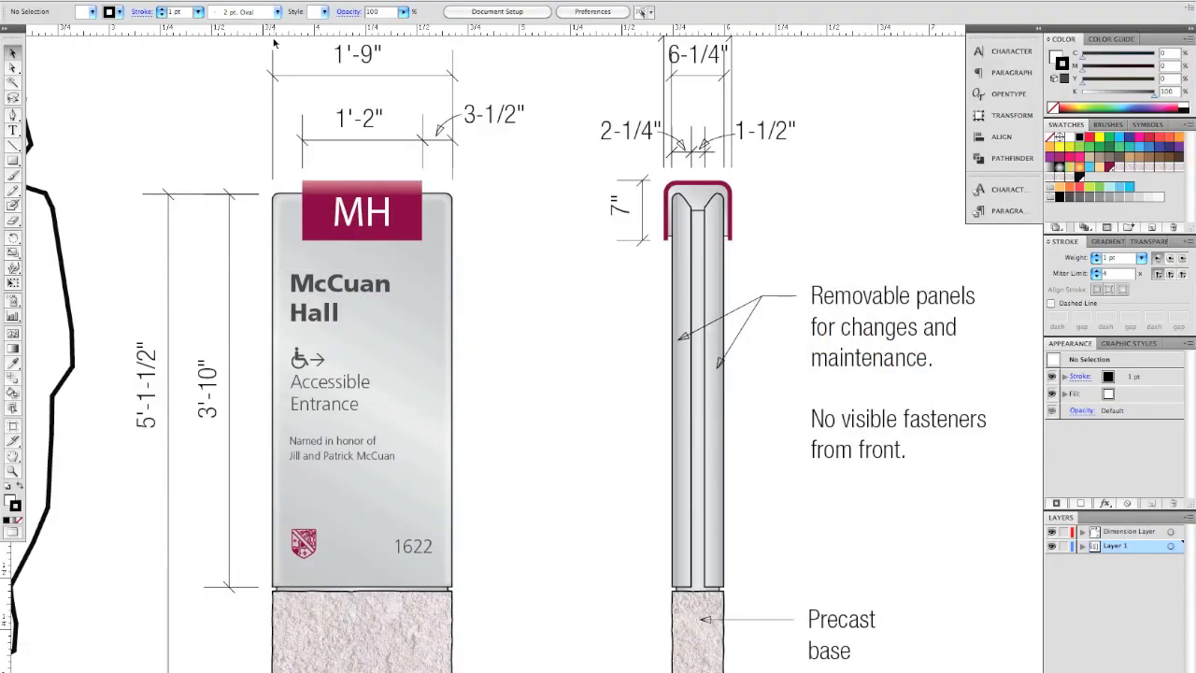
pyautogui.press('super+Tab')
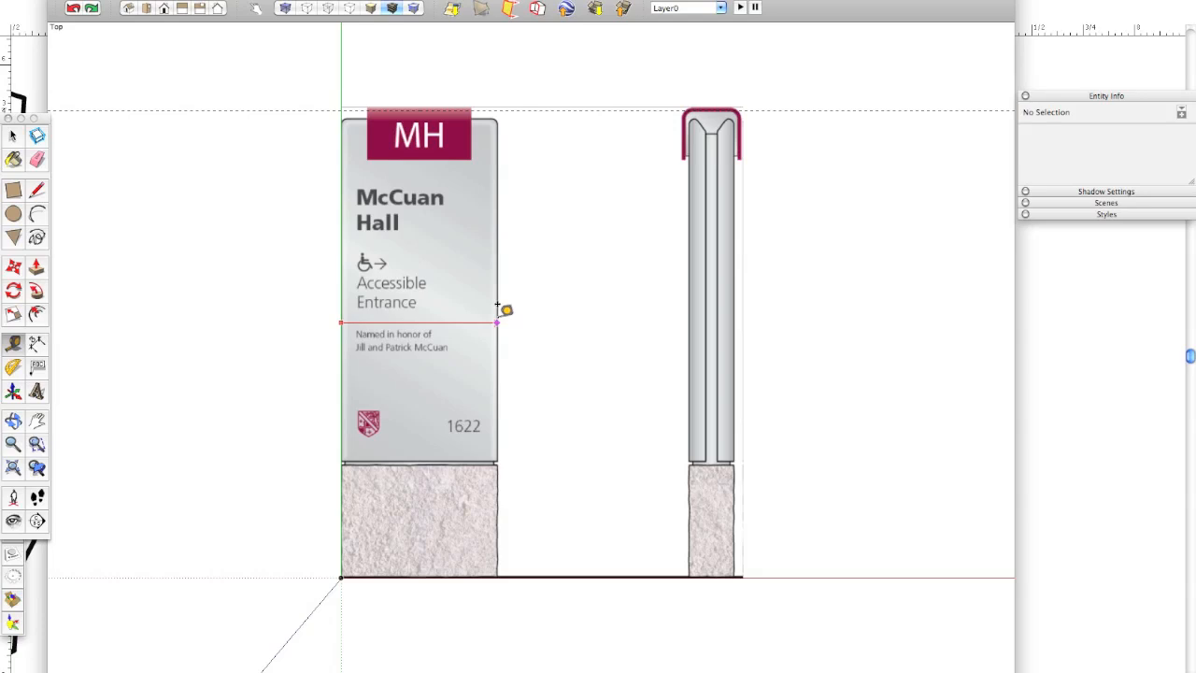
pyautogui.press('Escape')
# Erase the guide along the top of the sign and explode the imported image.
pyautogui.press('e')
pyautogui.press('space')
pyautogui.click(479, 184)
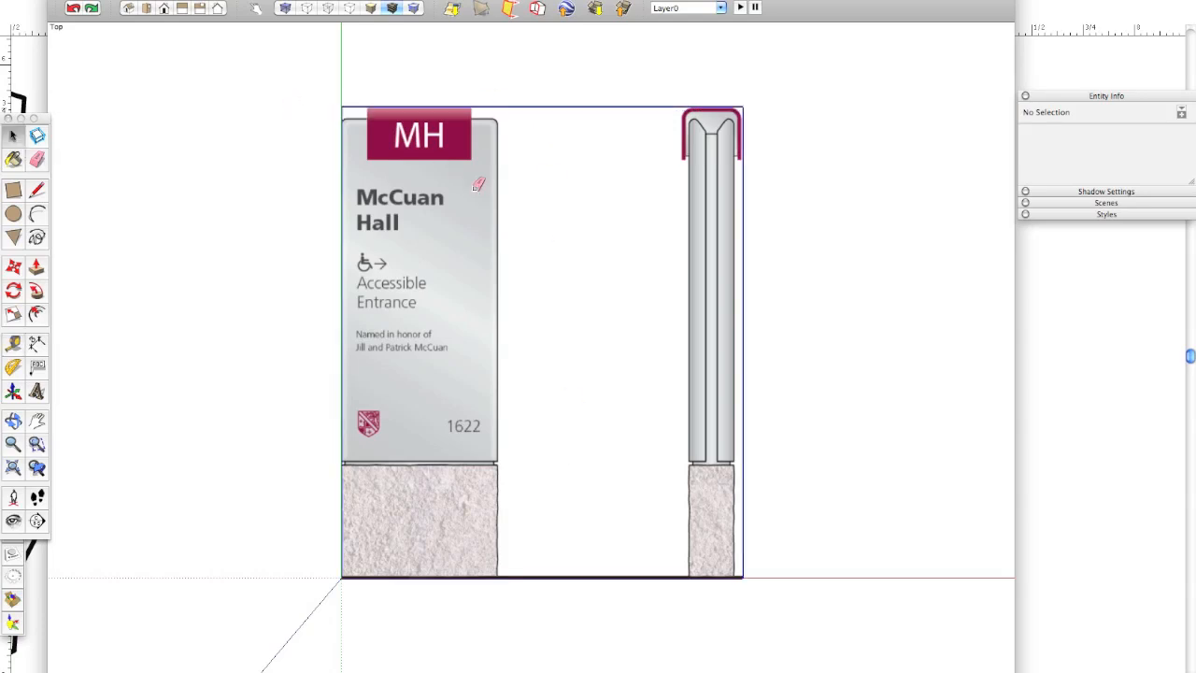
pyautogui.keyDown('shift'); pyautogui.moveTo(544, 232); pyautogui.dragTo(504, 262, button='middle'); pyautogui.keyUp('shift')
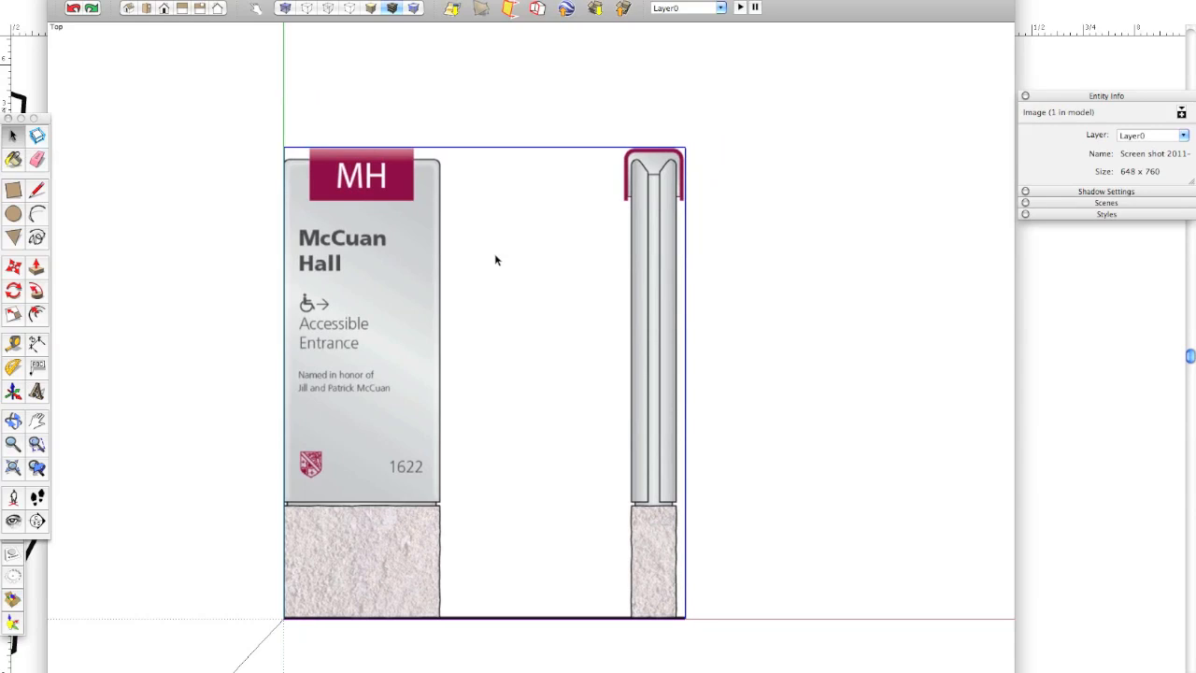
pyautogui.rightClick(496, 259)
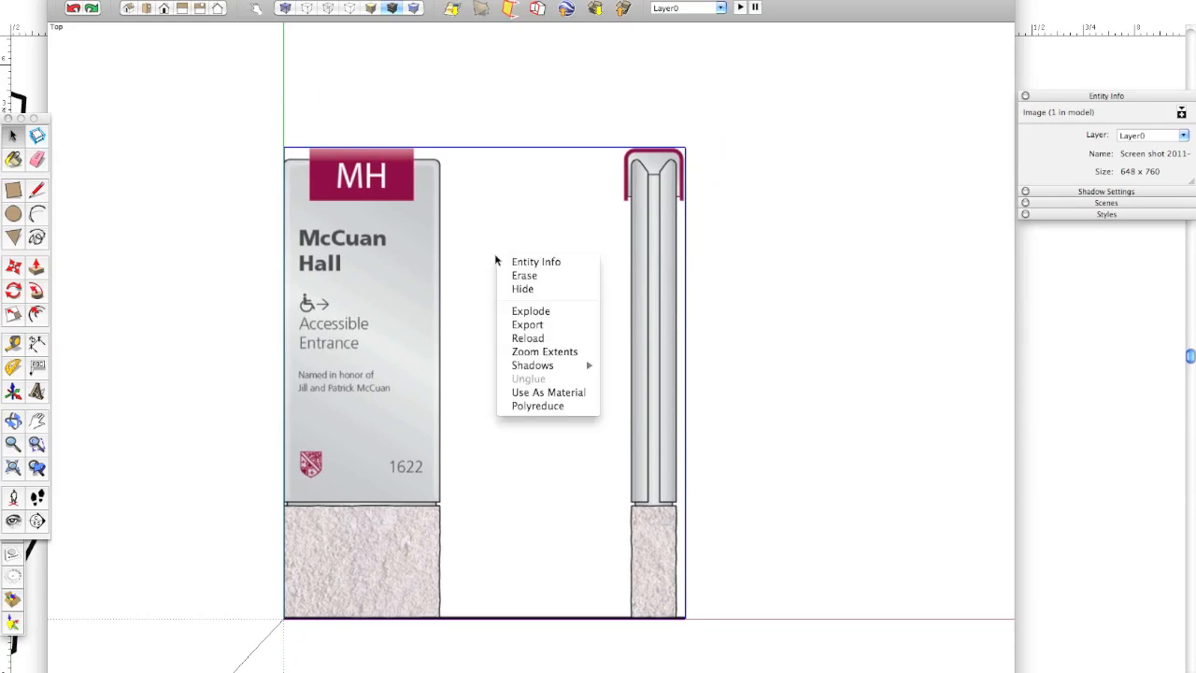
pyautogui.click(408, 128)
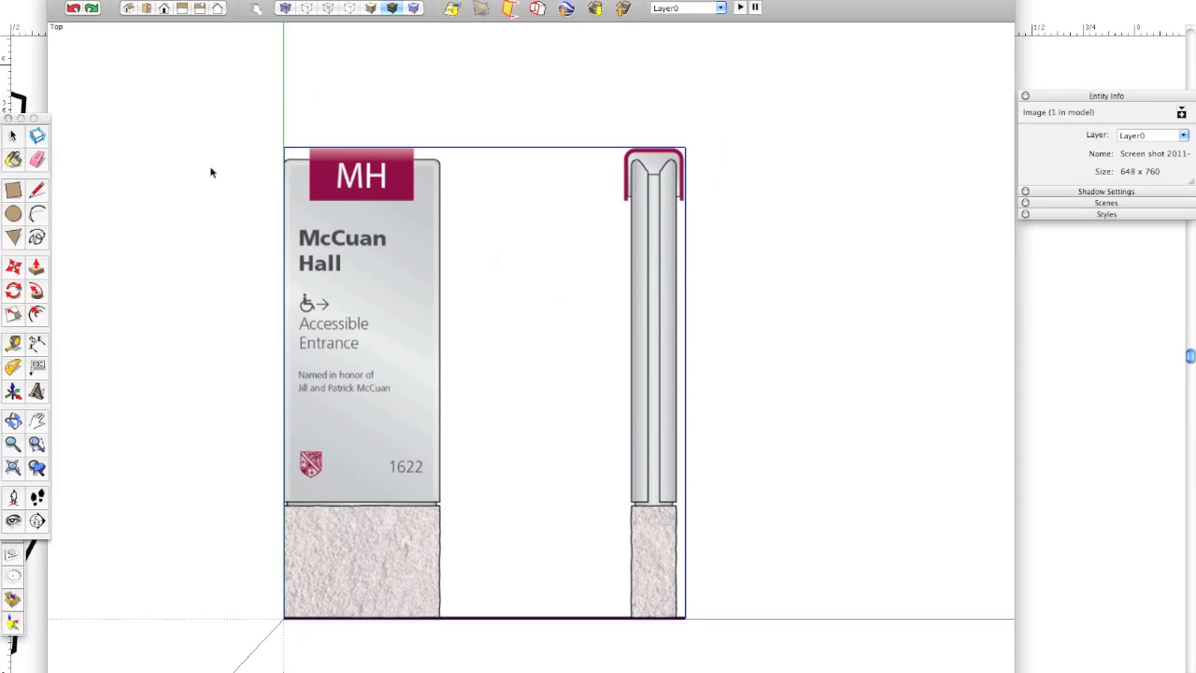
pyautogui.rightClick(544, 194)
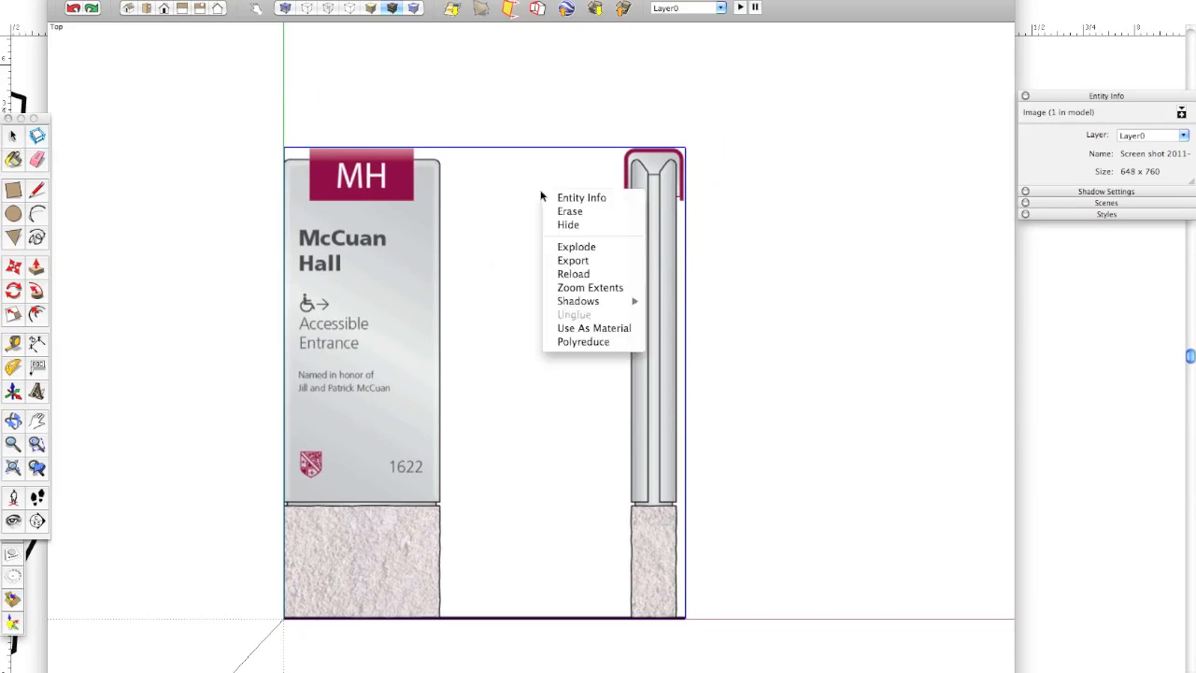
pyautogui.click(580, 247)
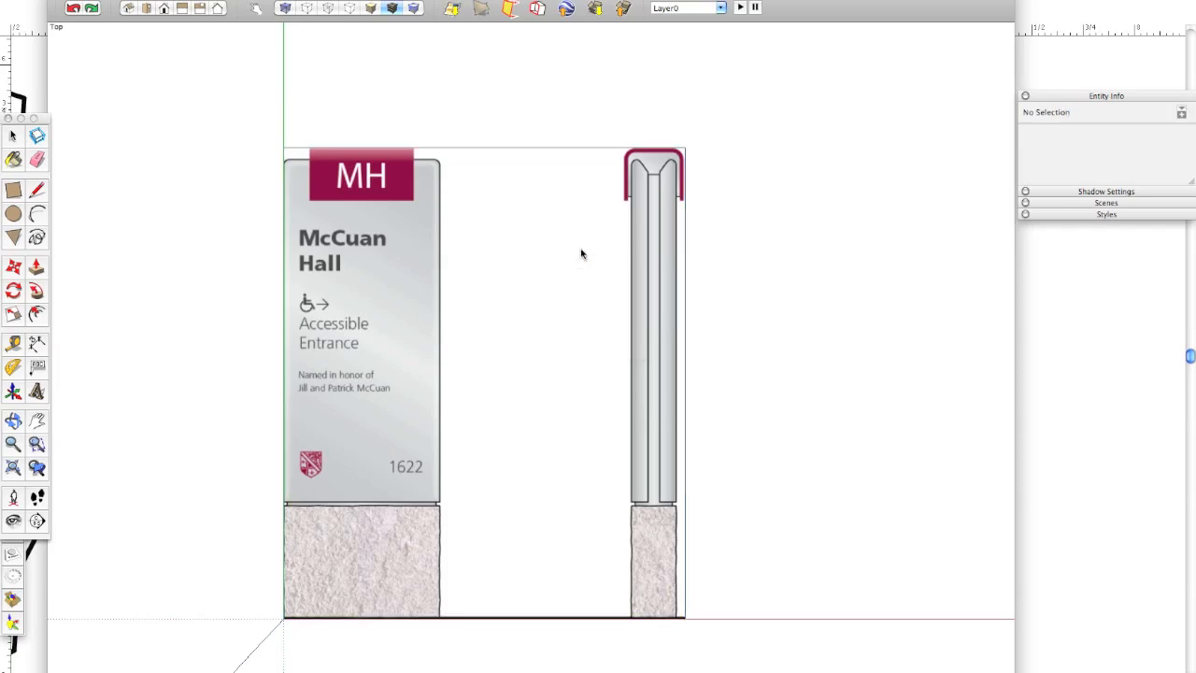
# Examine the exploded image from several angles as a textured face with bounding edges lying on the ground plane.
pyautogui.scroll(-1, 581, 291)
pyautogui.moveTo(591, 427); pyautogui.dragTo(374, 161, button='middle')
pyautogui.moveTo(713, 581); pyautogui.dragTo(427, 387, button='middle')
pyautogui.doubleClick(529, 374)
pyautogui.doubleClick(547, 332)
pyautogui.click(693, 265)
pyautogui.doubleClick(507, 330)
pyautogui.click(667, 263)
pyautogui.doubleClick(555, 334)
pyautogui.click(673, 286)
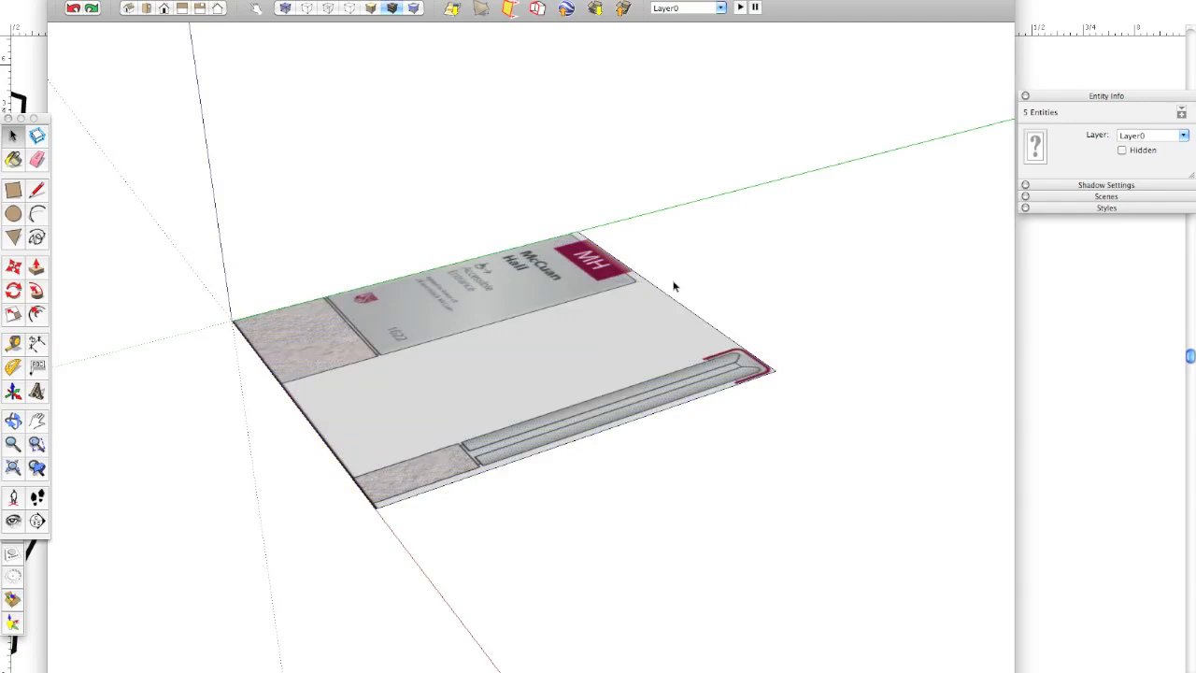
pyautogui.moveTo(590, 311); pyautogui.dragTo(714, 181, button='middle')
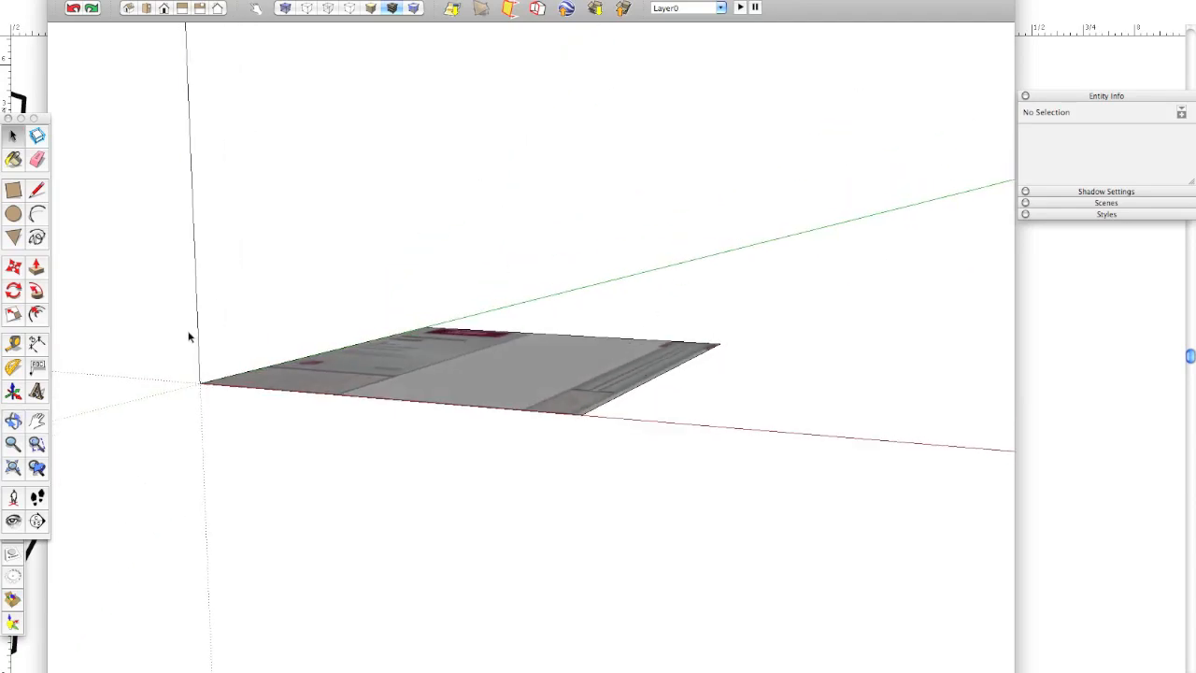
pyautogui.moveTo(203, 128); pyautogui.dragTo(478, 391, button='middle')
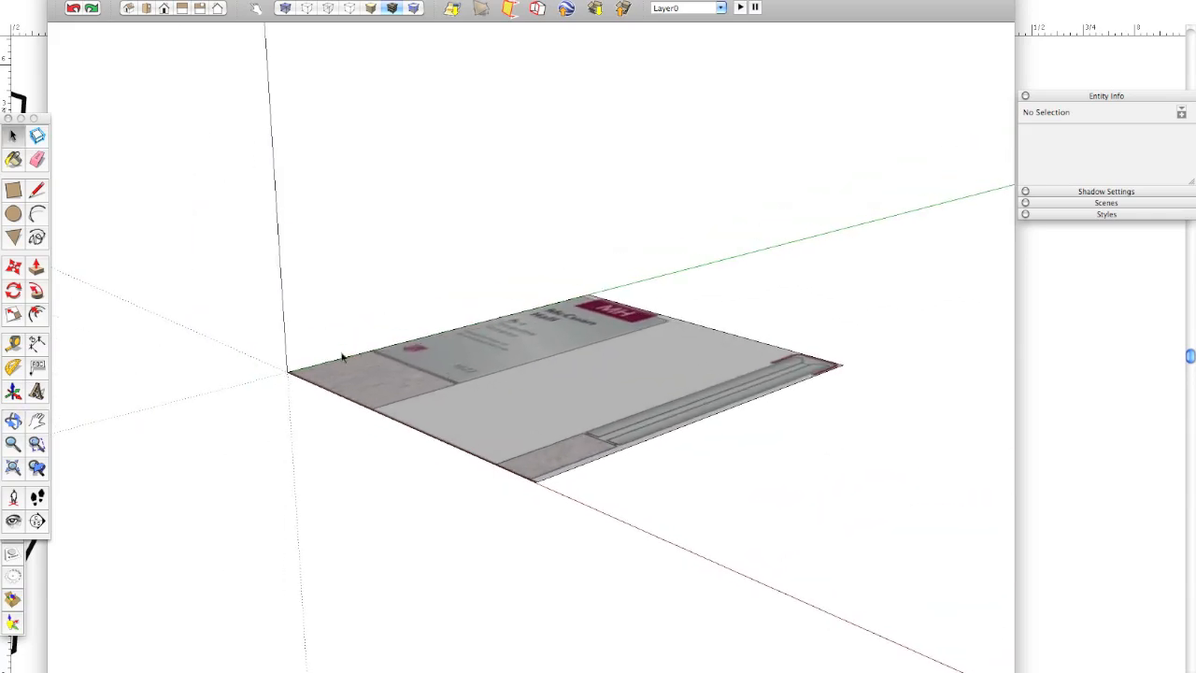
# Select the image face together with its bounding edges and activate the Rotate tool.
pyautogui.doubleClick(520, 379)
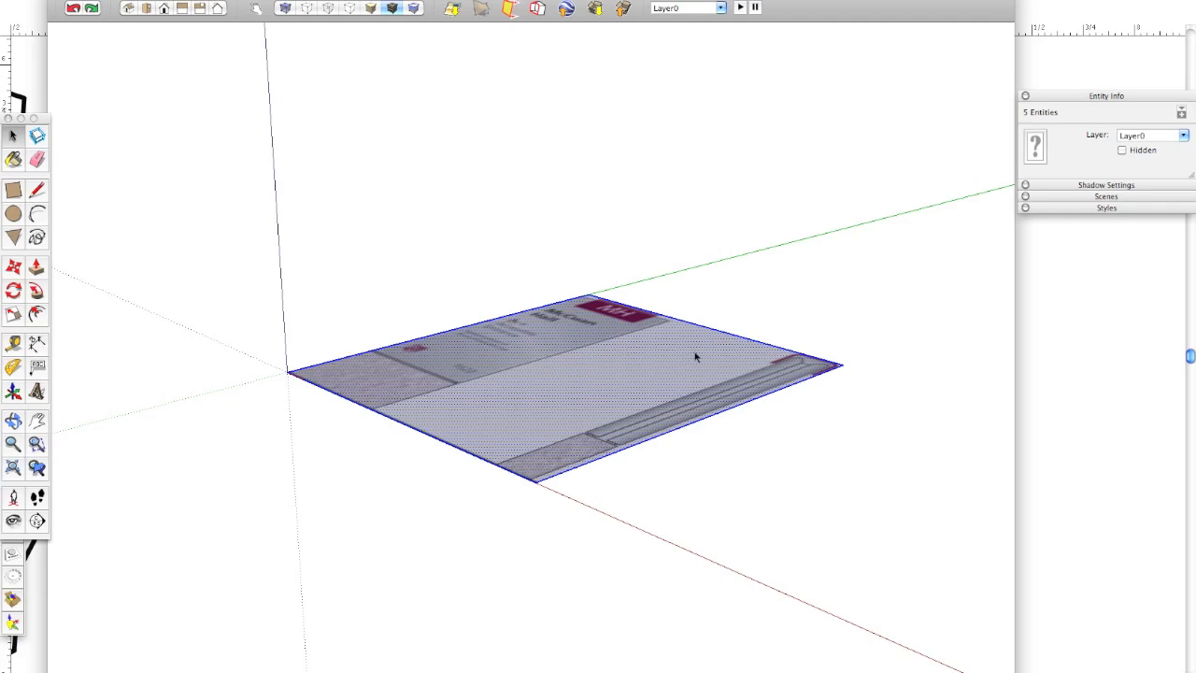
pyautogui.click(13, 290)
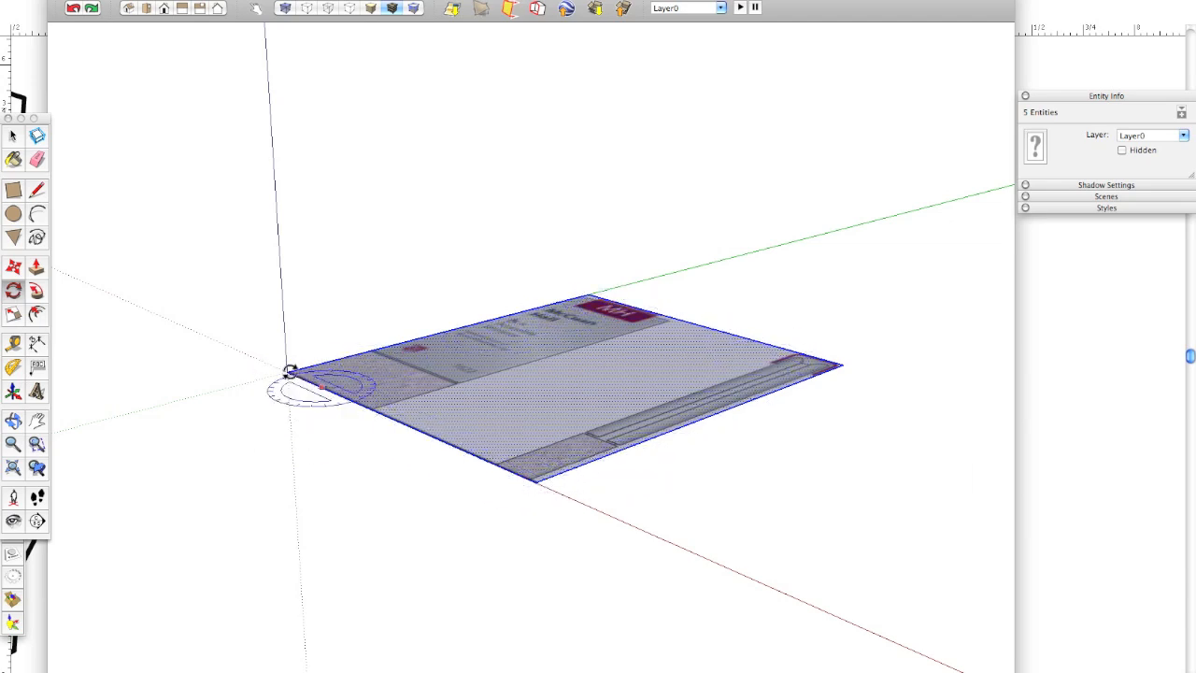
pyautogui.click(476, 325)
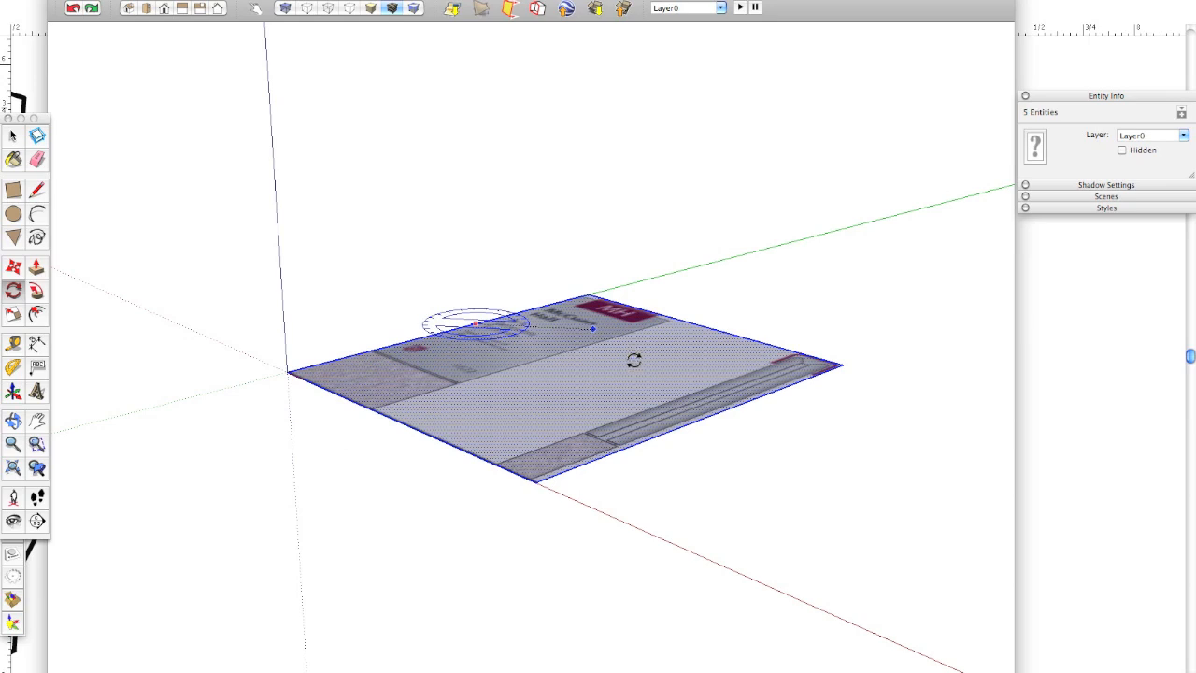
pyautogui.click(633, 358)
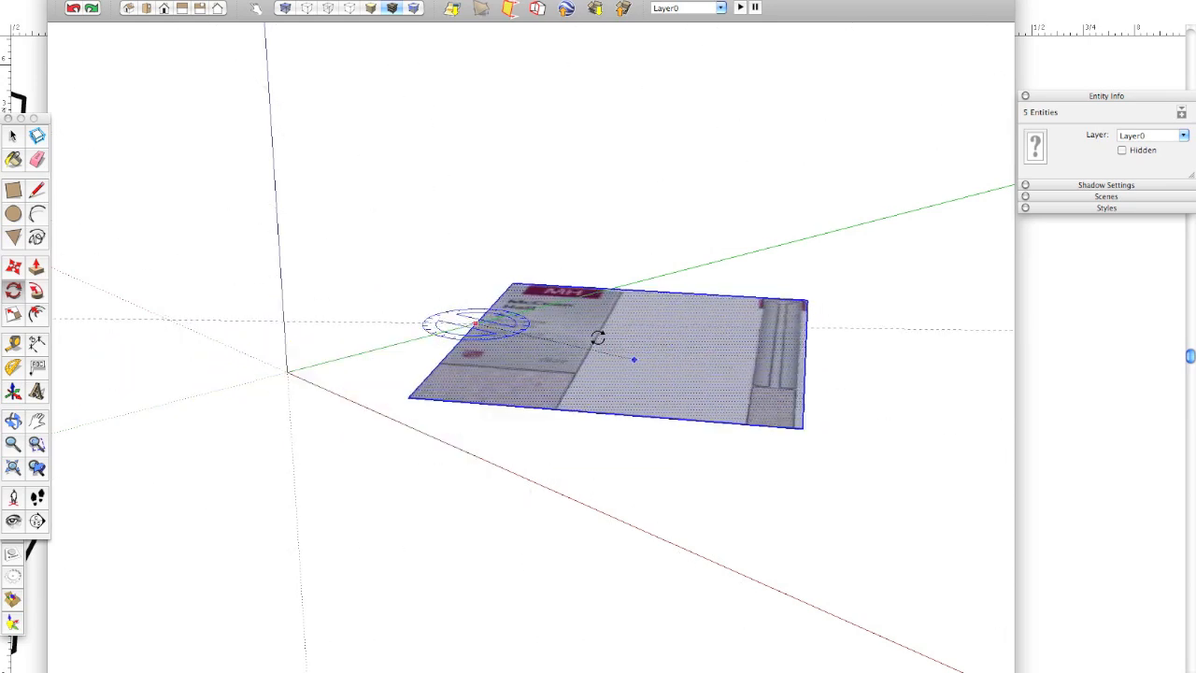
pyautogui.press('Escape')
# Rotate the selected image face about the red axis at the origin, from the green axis up to the blue axis, so it stands upright.
pyautogui.moveTo(596, 350); pyautogui.dragTo(352, 241, button='middle')
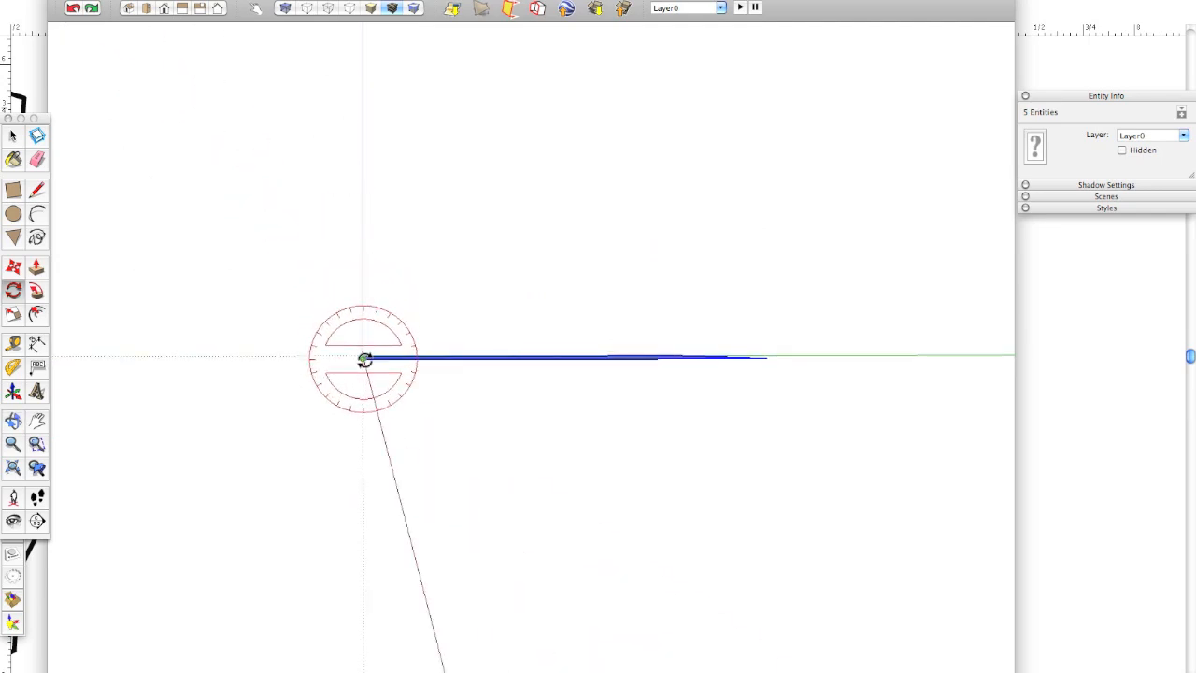
pyautogui.moveTo(364, 314); pyautogui.dragTo(571, 496, button='middle')
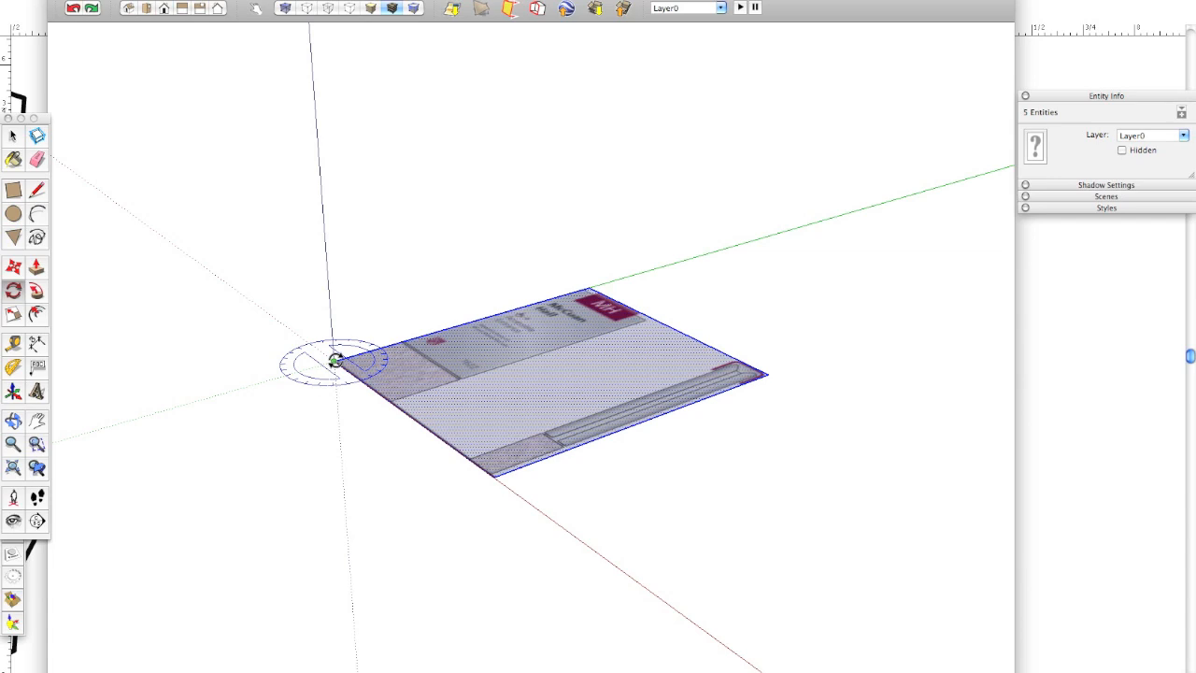
pyautogui.press('Right')
pyautogui.click(335, 359)
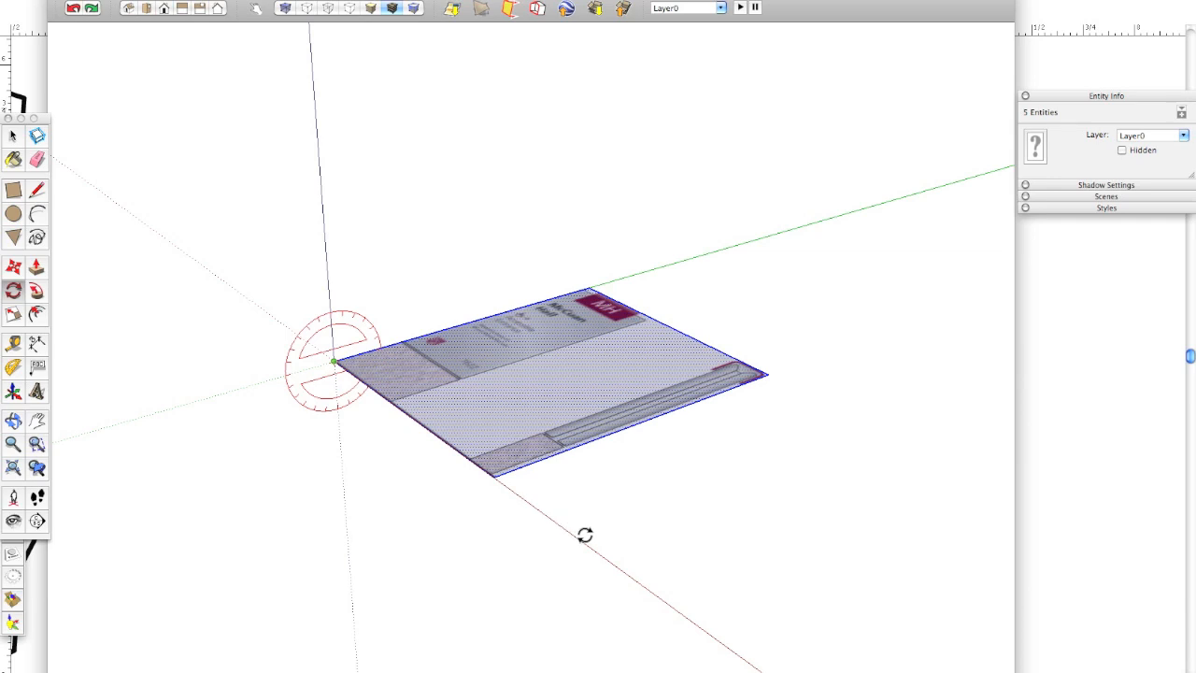
pyautogui.press('Left')
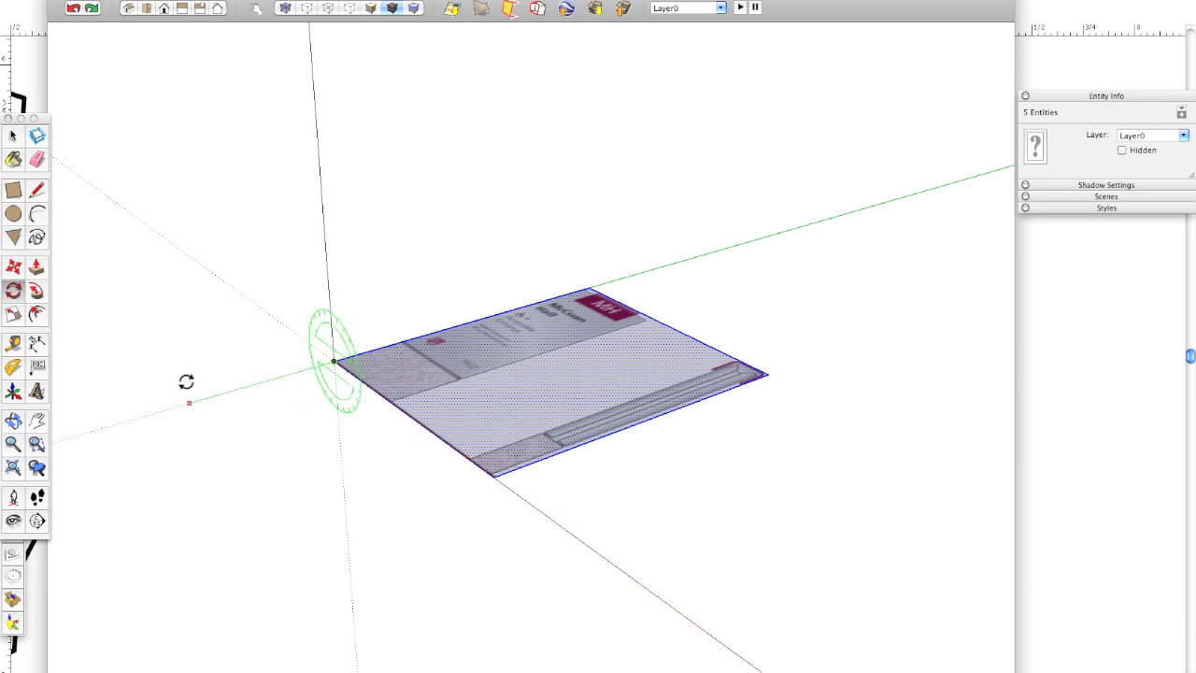
pyautogui.press('Right')
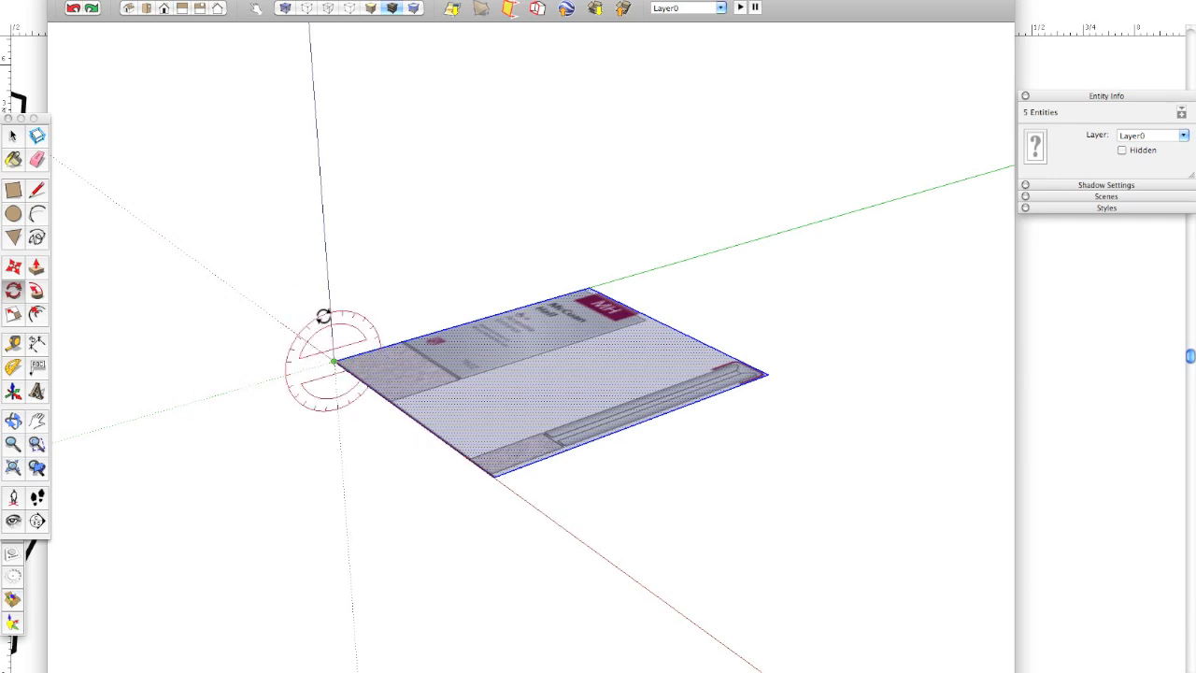
pyautogui.click(561, 526)
pyautogui.click(586, 288)
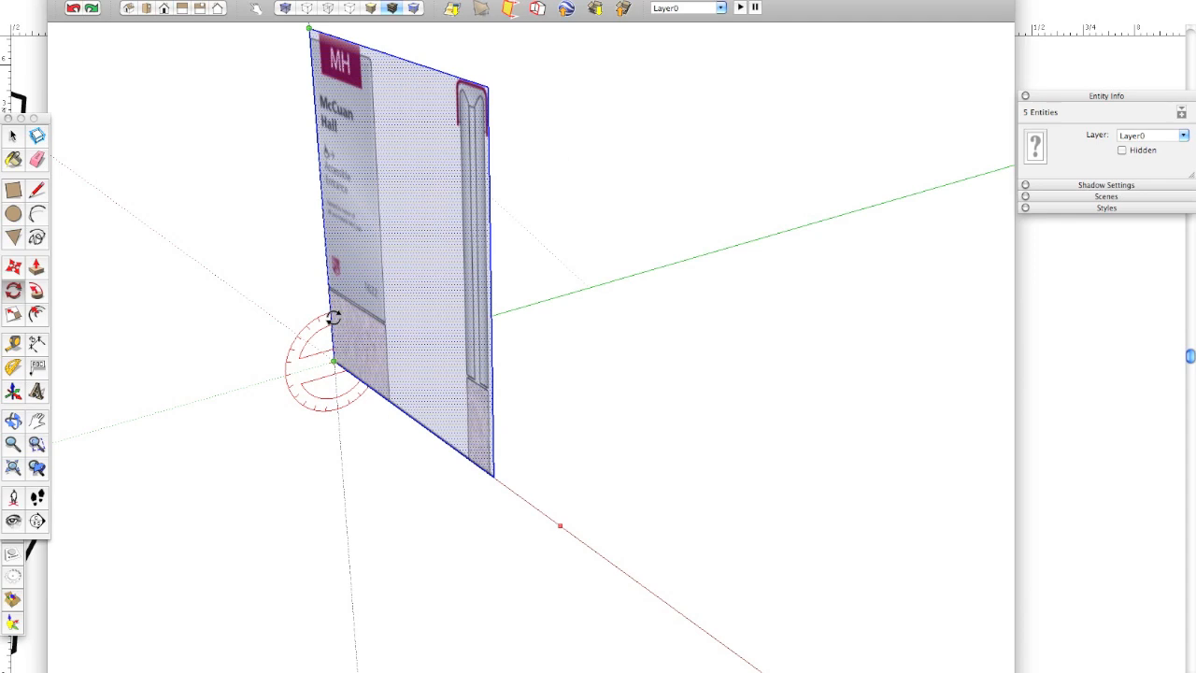
pyautogui.click(334, 318)
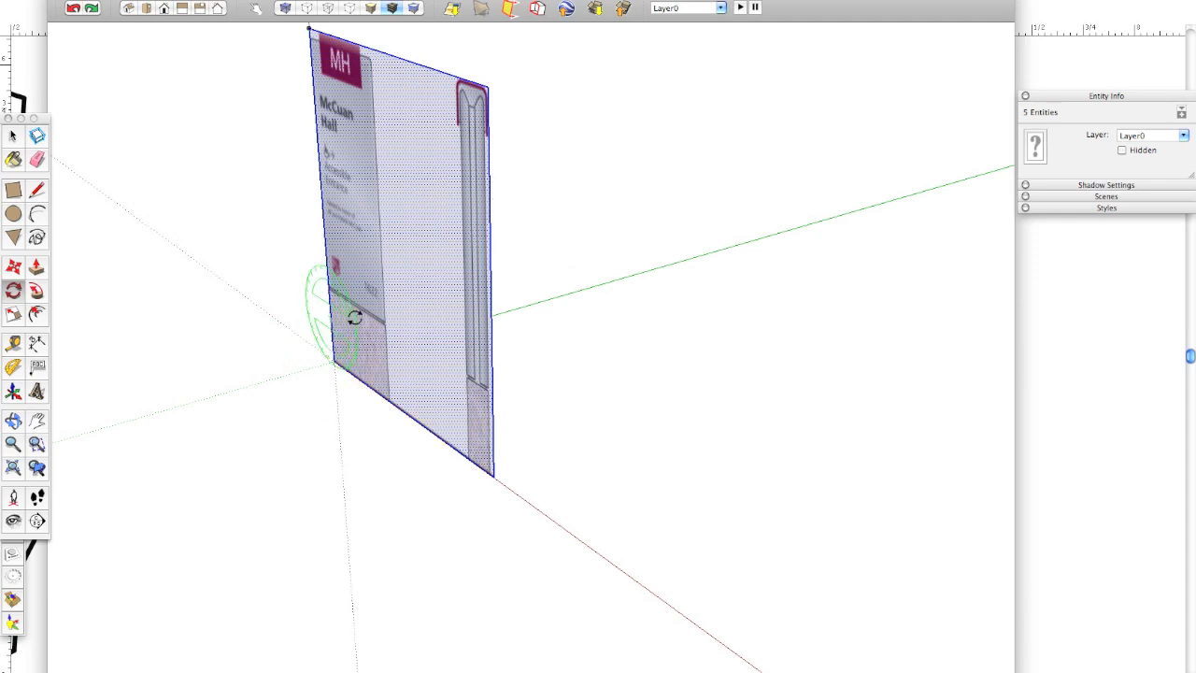
pyautogui.press('space')
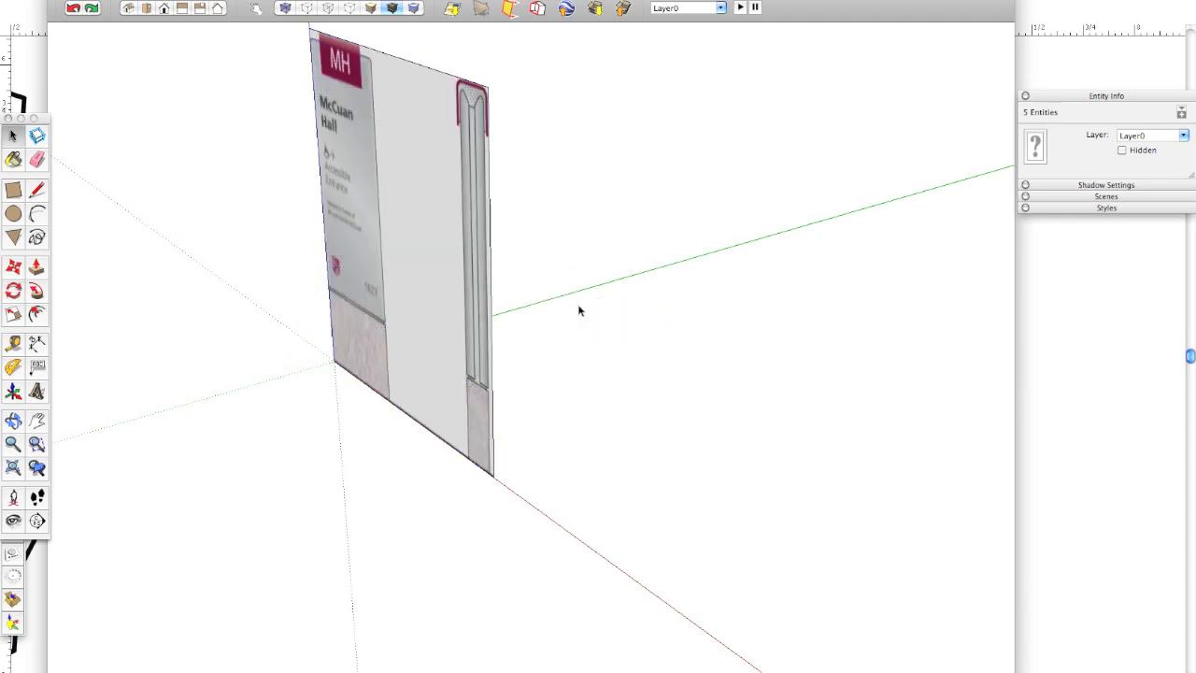
pyautogui.click(580, 311)
pyautogui.moveTo(366, 312); pyautogui.dragTo(743, 296, button='middle')
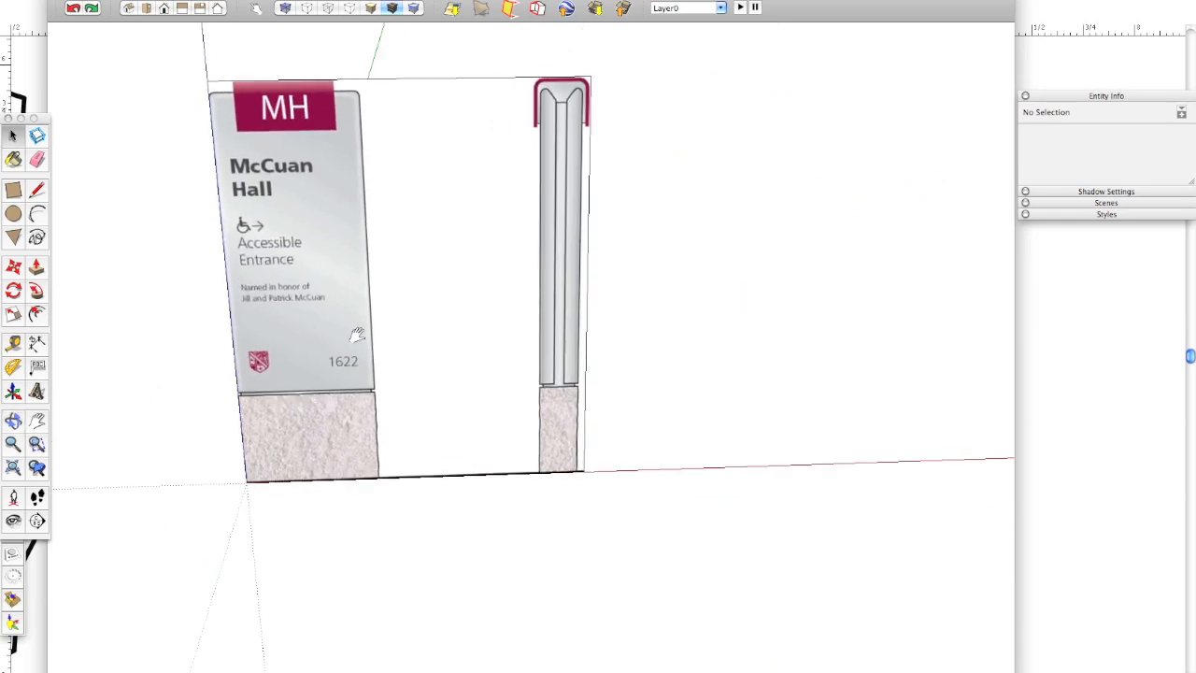
pyautogui.keyDown('shift'); pyautogui.moveTo(355, 333); pyautogui.dragTo(462, 332, button='middle'); pyautogui.keyUp('shift')
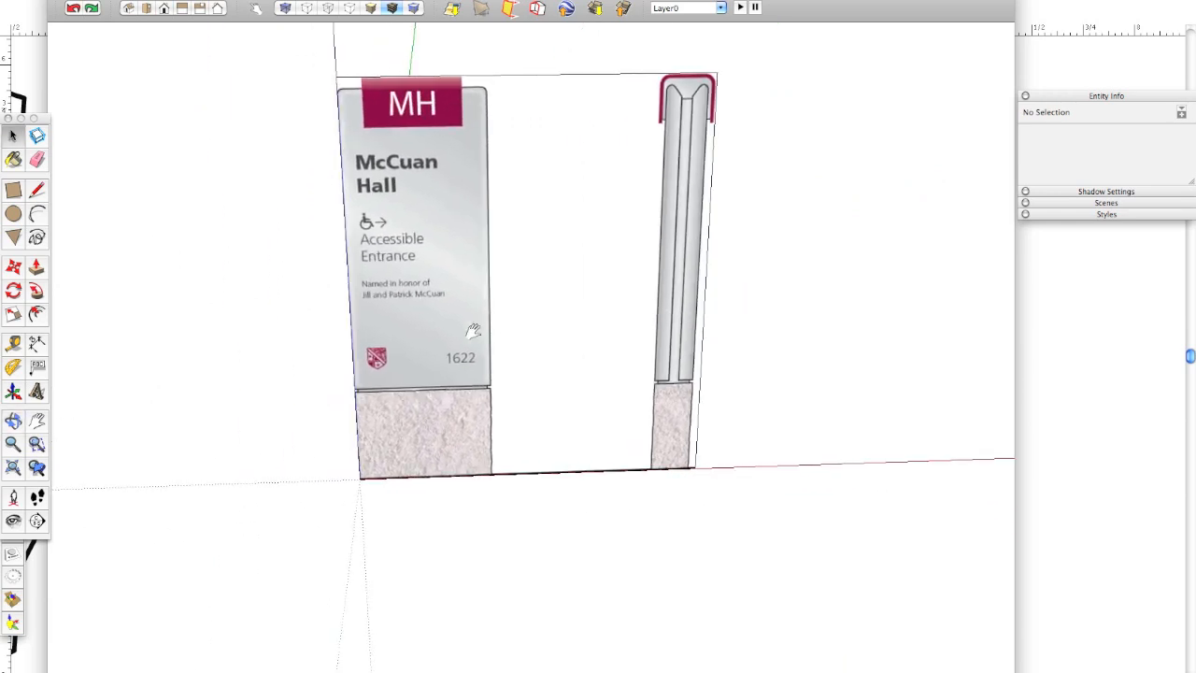
# Copy the outer vertical edge of the image face along the base to the front elevation's other side, dividing the face there.
pyautogui.click(348, 241)
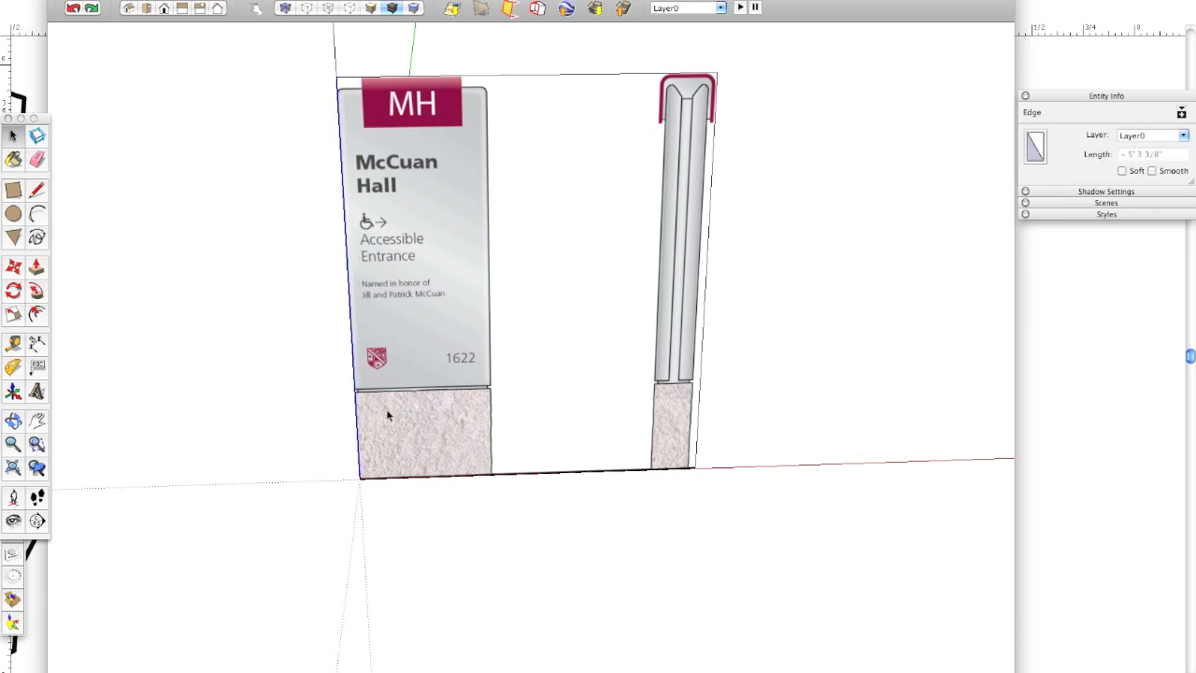
pyautogui.press('m')
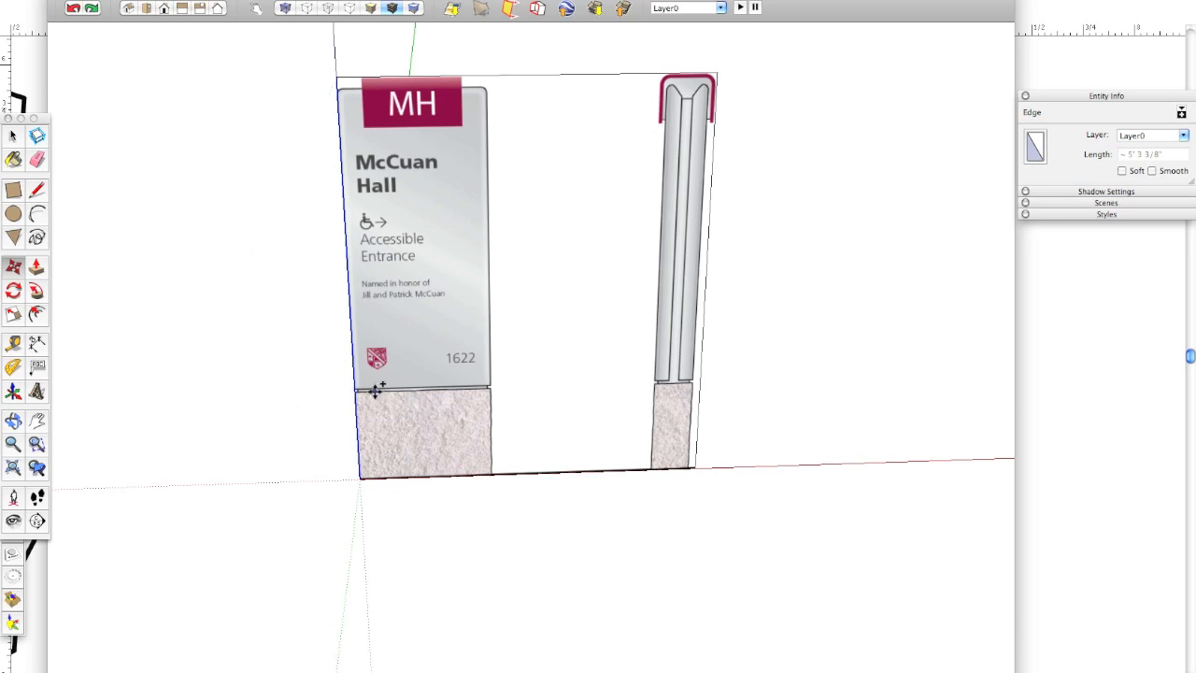
pyautogui.click(360, 479)
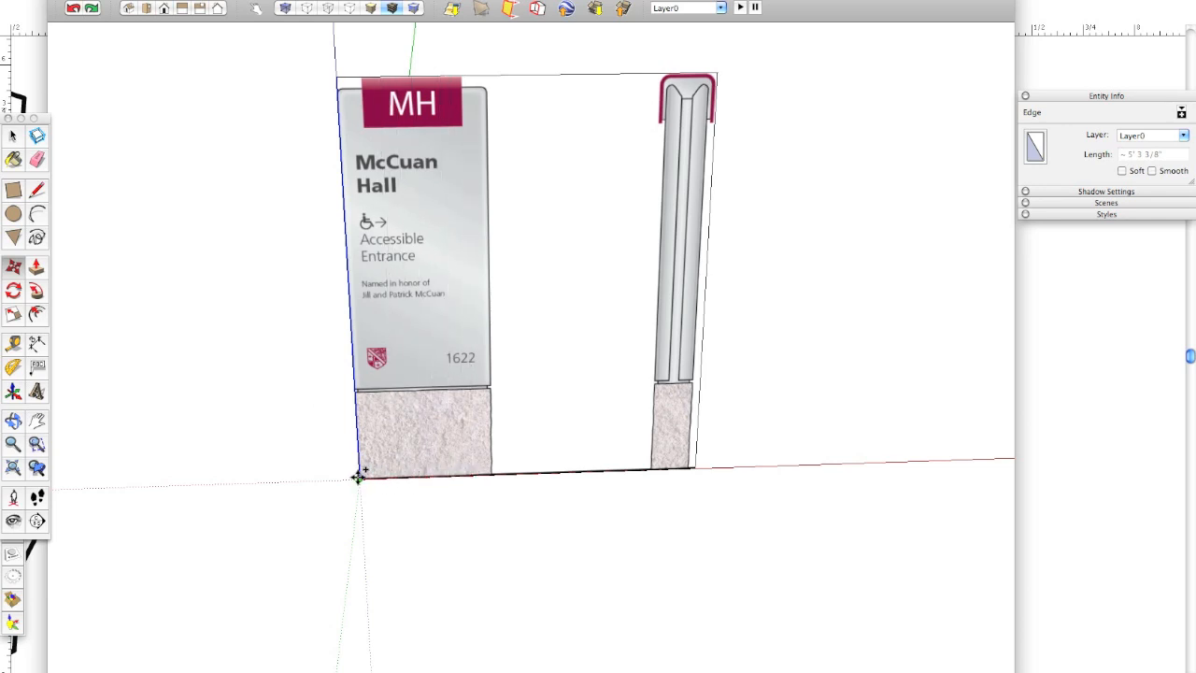
pyautogui.click(492, 473)
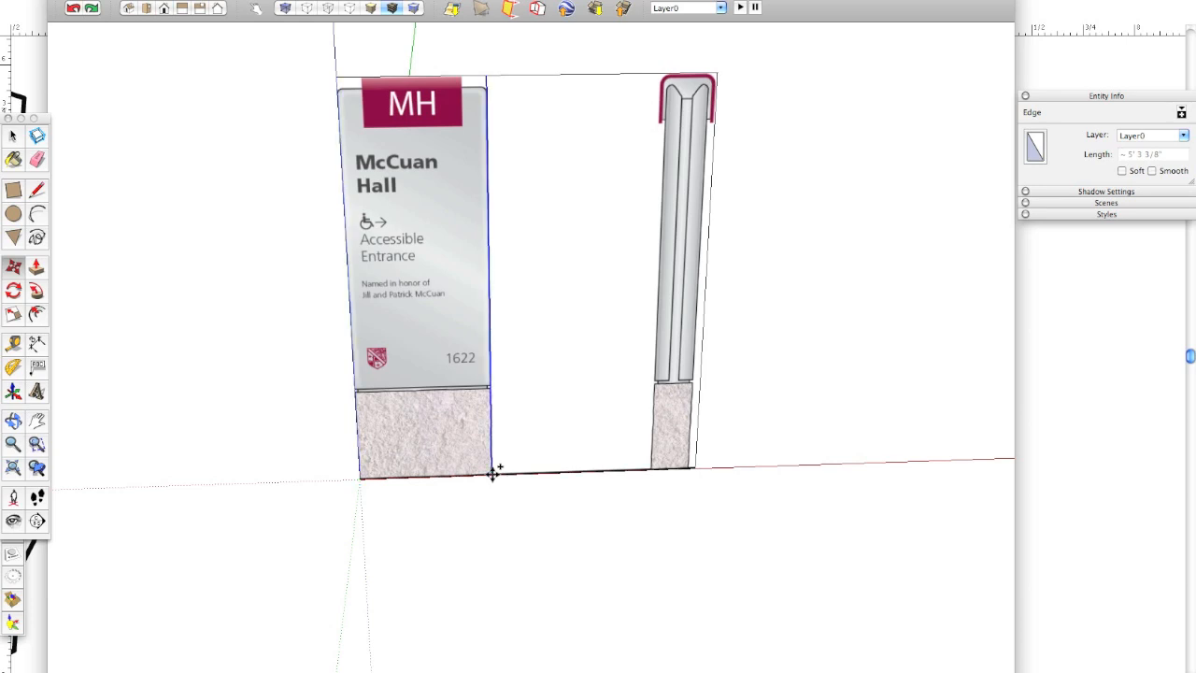
pyautogui.press('space')
pyautogui.scroll(4, 480, 336)
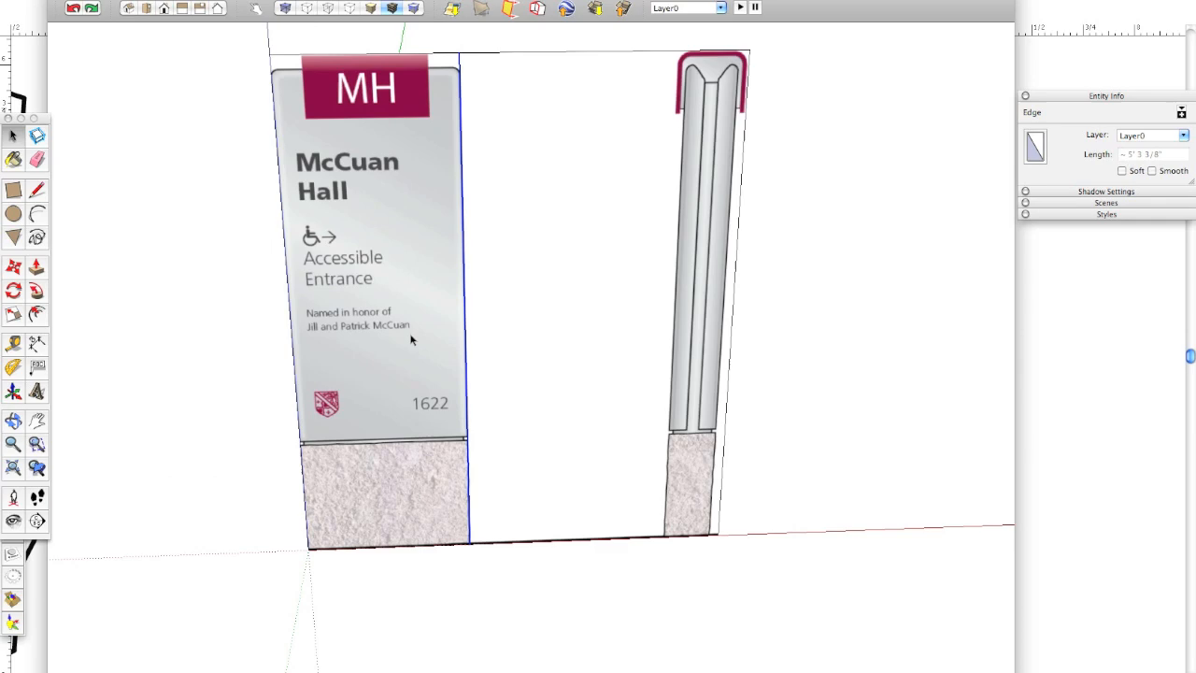
pyautogui.click(411, 338)
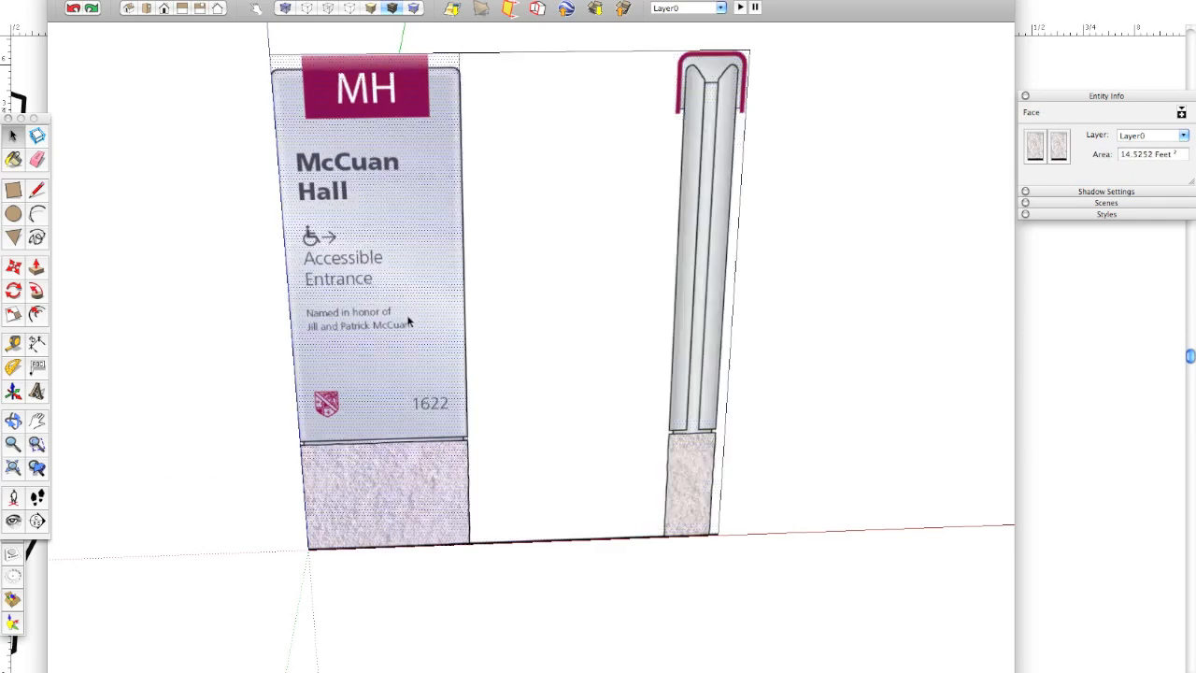
pyautogui.click(469, 311)
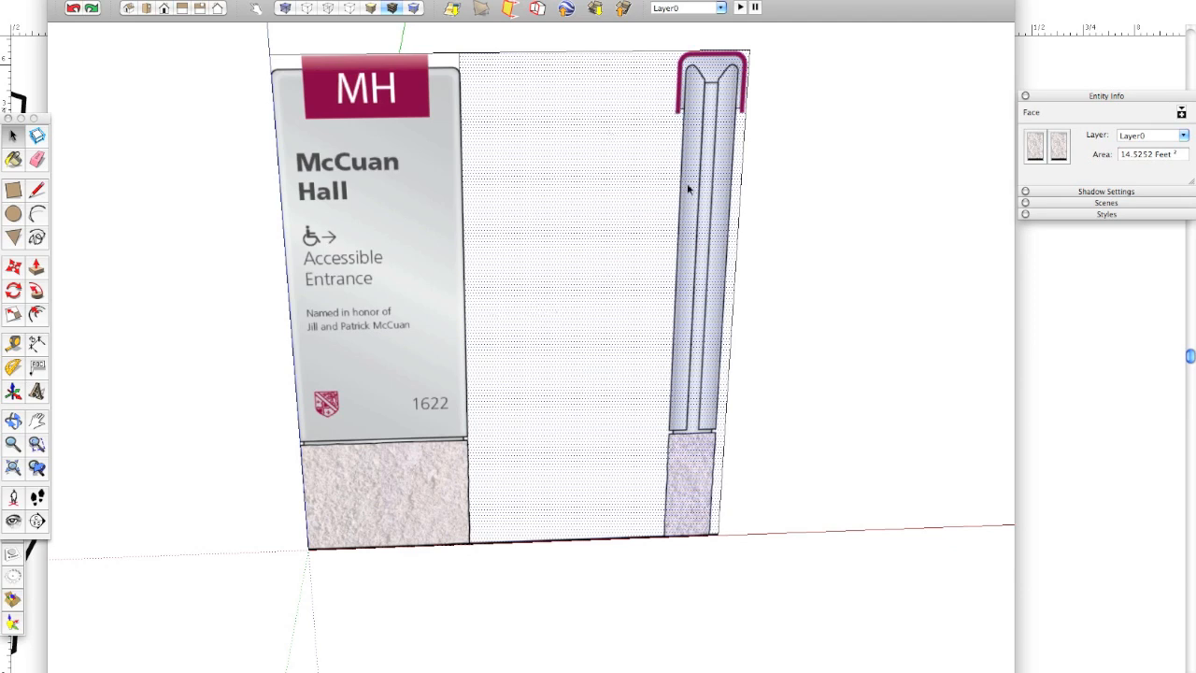
# Copy the far vertical edge of the image inward along the red axis to just beyond the side elevation's opposite side.
pyautogui.click(742, 163)
pyautogui.press('m')
pyautogui.click(742, 158)
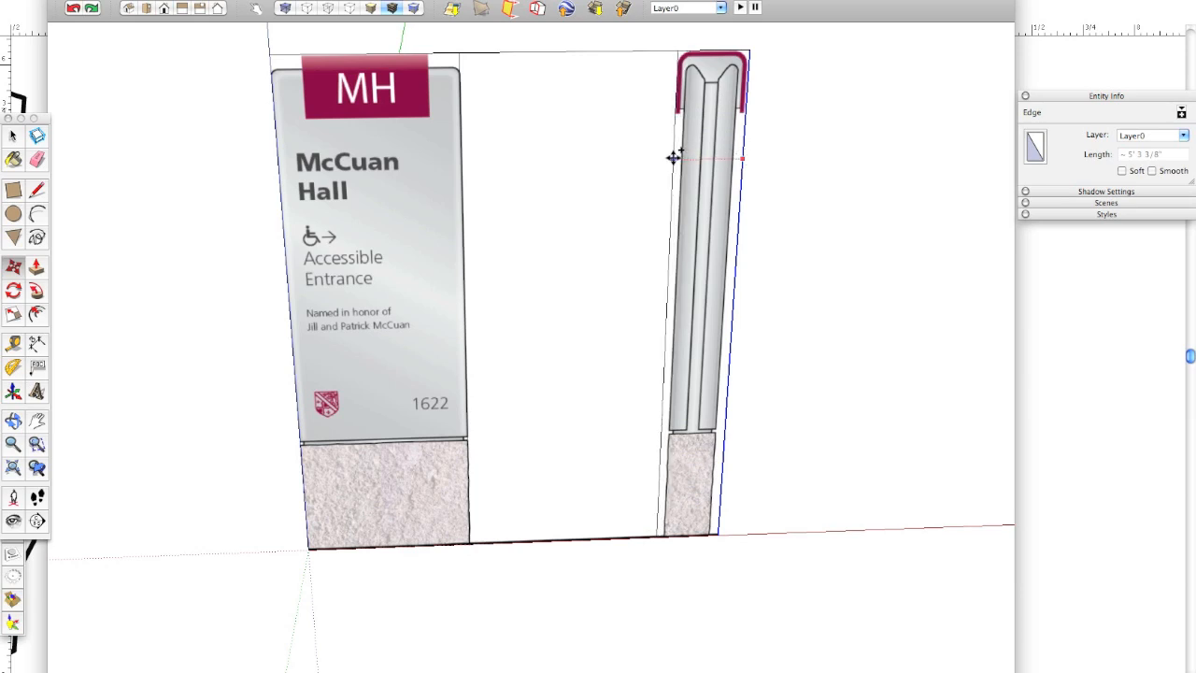
pyautogui.click(674, 157)
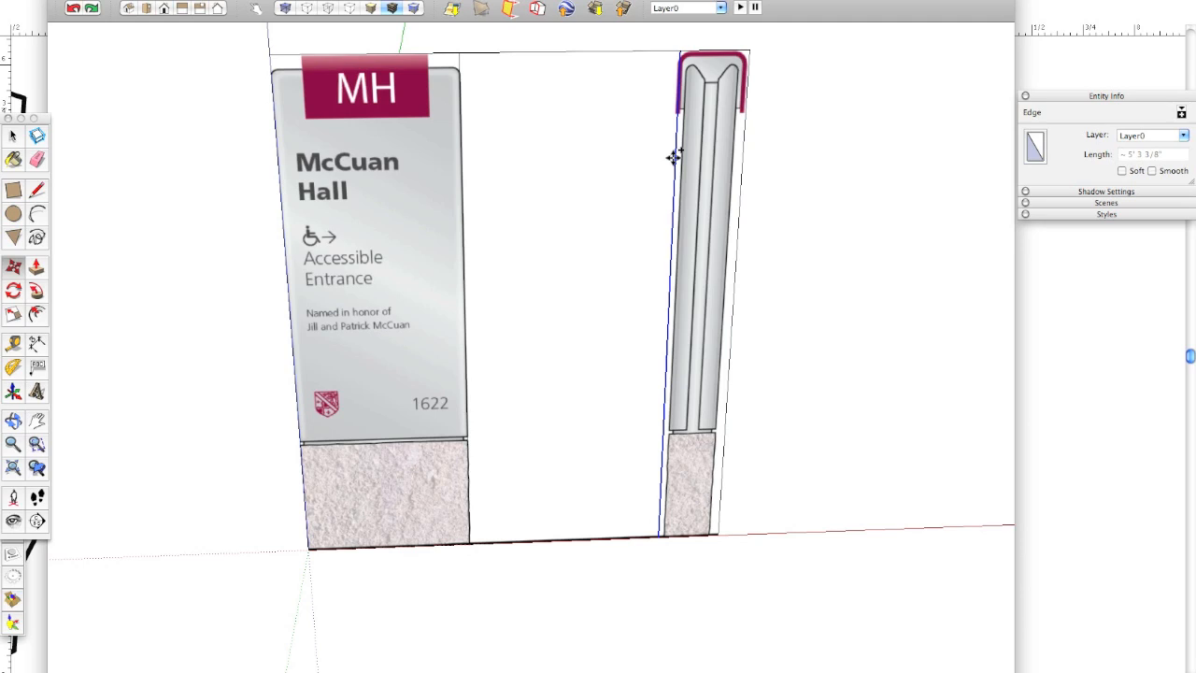
pyautogui.press('space')
# Reposition the texture on the side elevation's face, shifting it slightly to centre the sign profile between the edges.
pyautogui.click(699, 176)
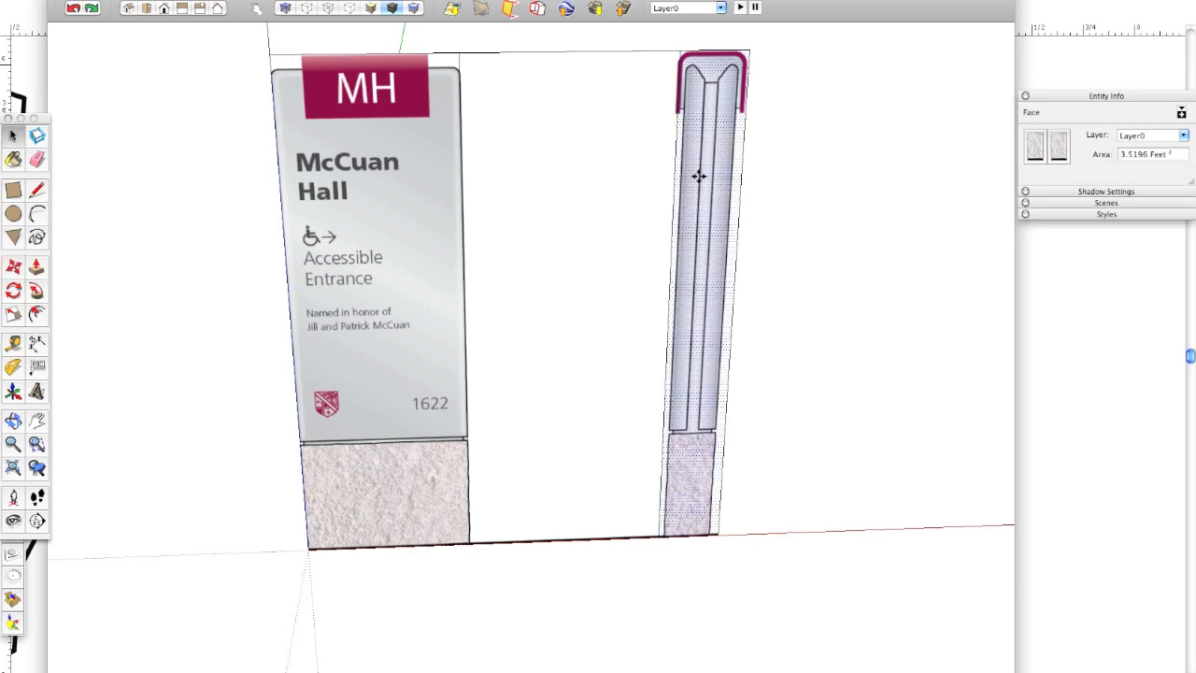
pyautogui.rightClick(699, 178)
pyautogui.moveTo(751, 339)
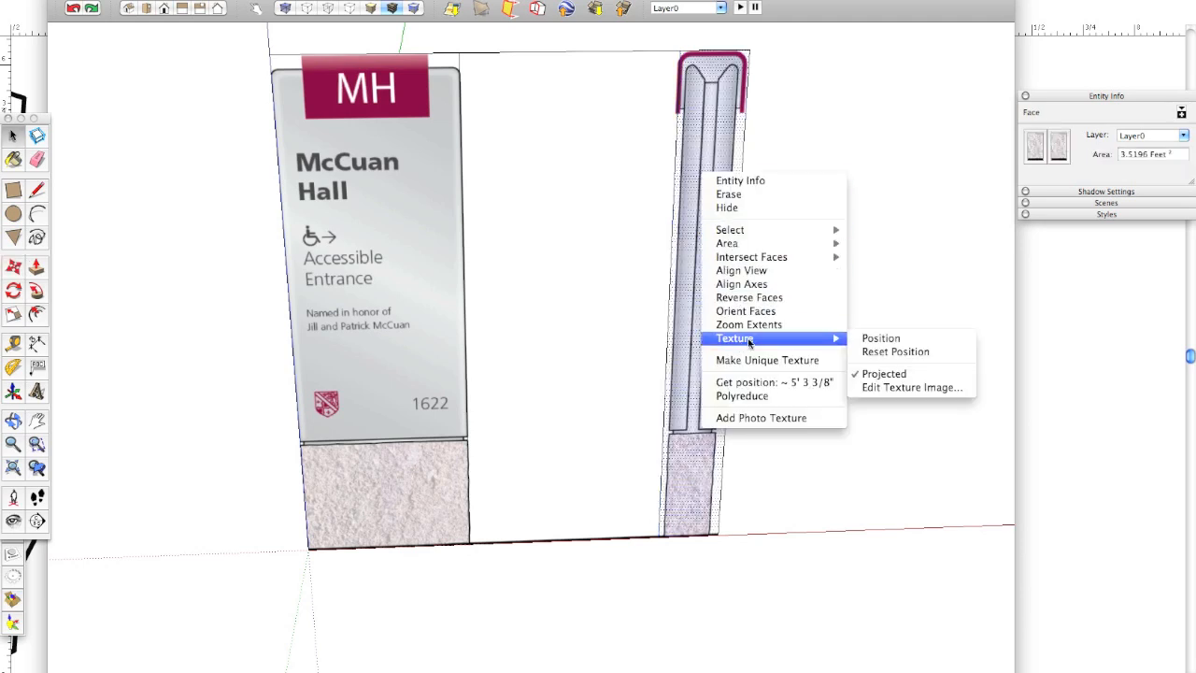
pyautogui.click(881, 338)
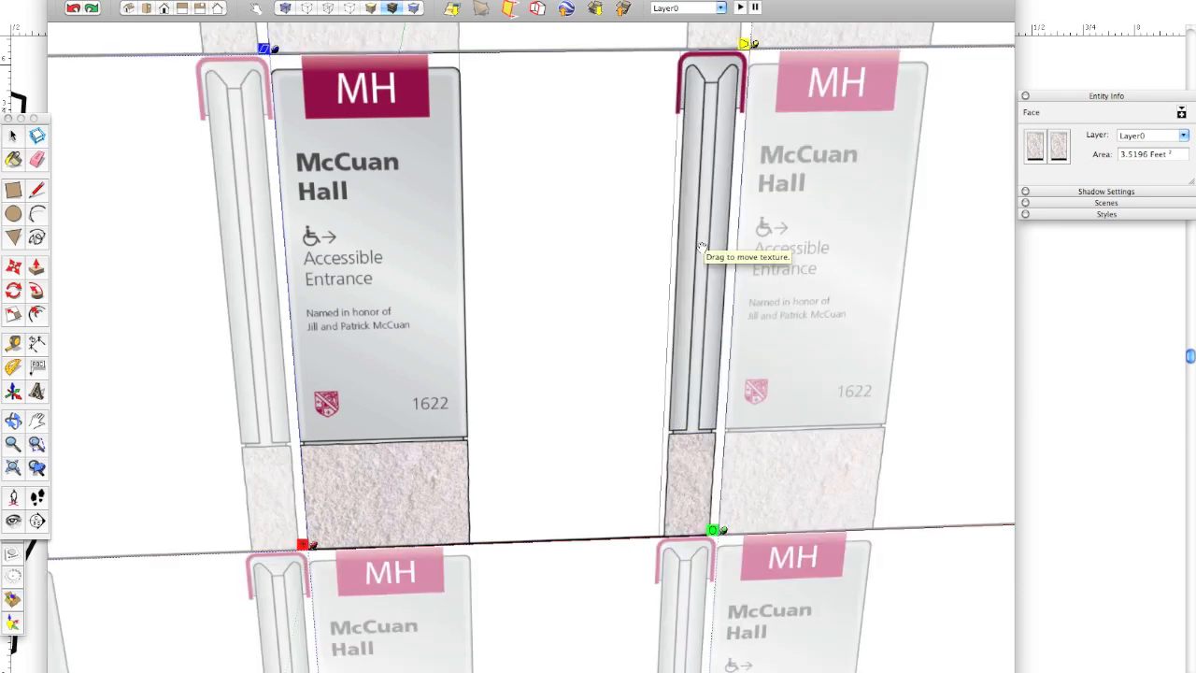
pyautogui.moveTo(702, 249); pyautogui.dragTo(704, 248)
pyautogui.press('Return')
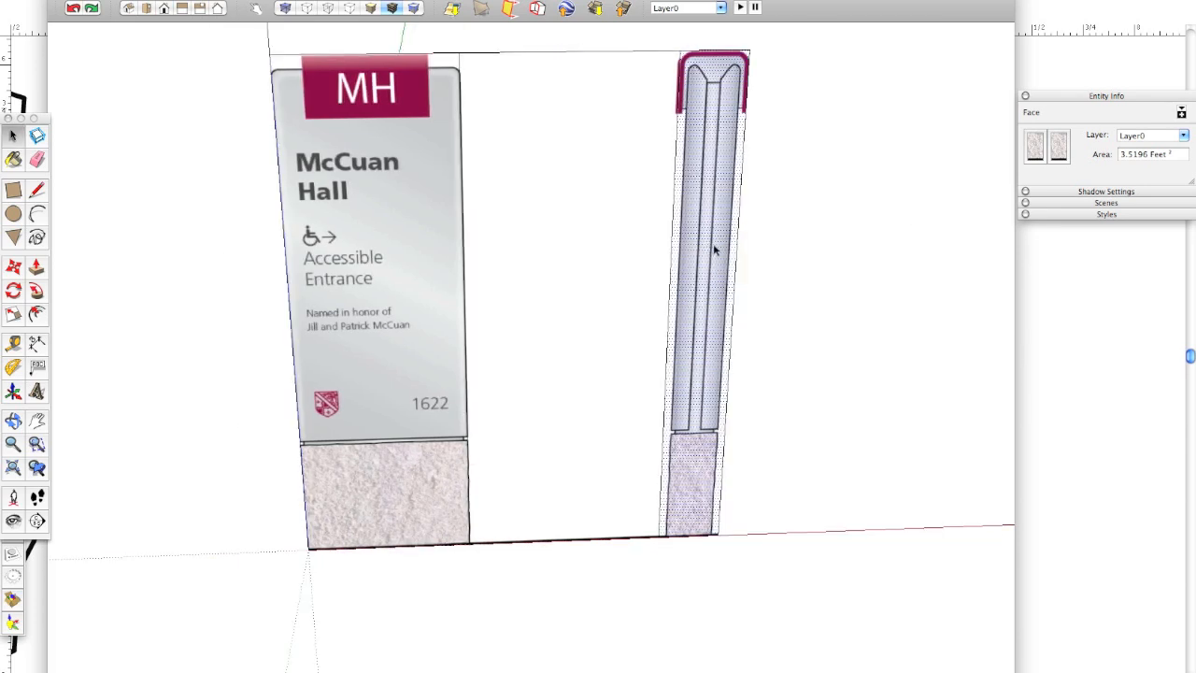
# Erase the upper and lower edges joining the front and side elevations, removing the blank face between them.
pyautogui.keyDown('shift'); pyautogui.click(404, 178); pyautogui.keyUp('shift')
pyautogui.click(703, 149)
pyautogui.click(432, 154)
pyautogui.press('e')
pyautogui.click(497, 53)
pyautogui.click(564, 540)
pyautogui.press('space')
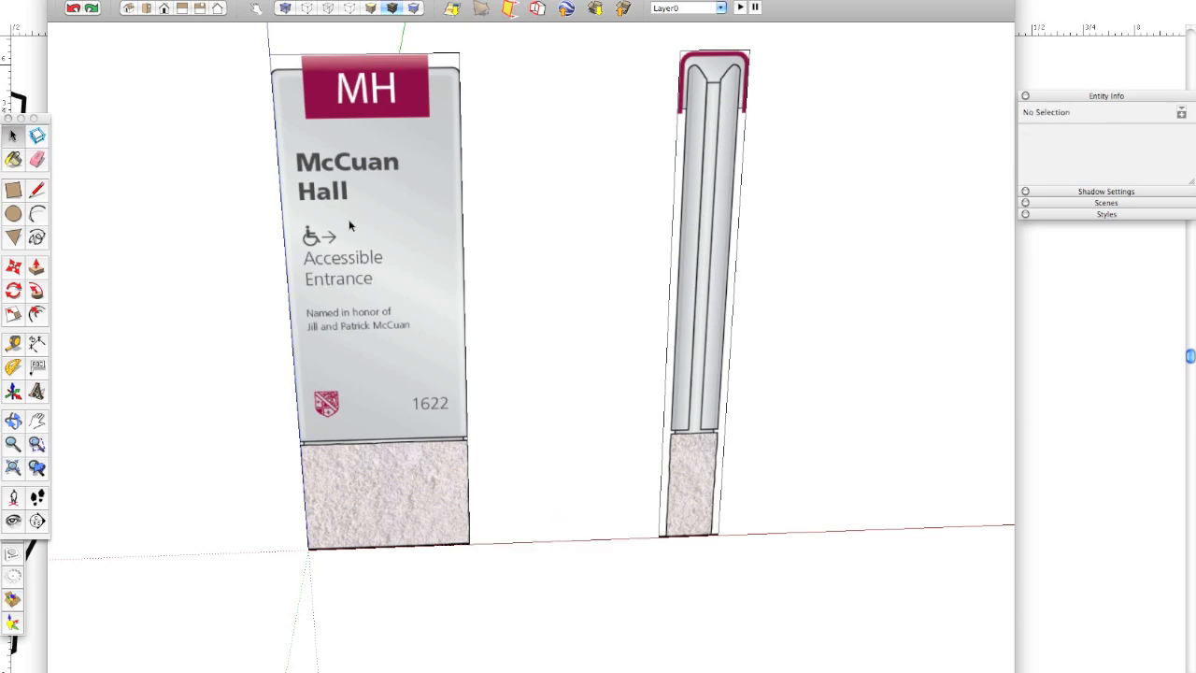
# Check that the front and side elevations are independent by alternately selecting each face with its bounding edges.
pyautogui.doubleClick(348, 222)
pyautogui.doubleClick(714, 257)
pyautogui.doubleClick(357, 248)
pyautogui.doubleClick(698, 209)
pyautogui.doubleClick(377, 294)
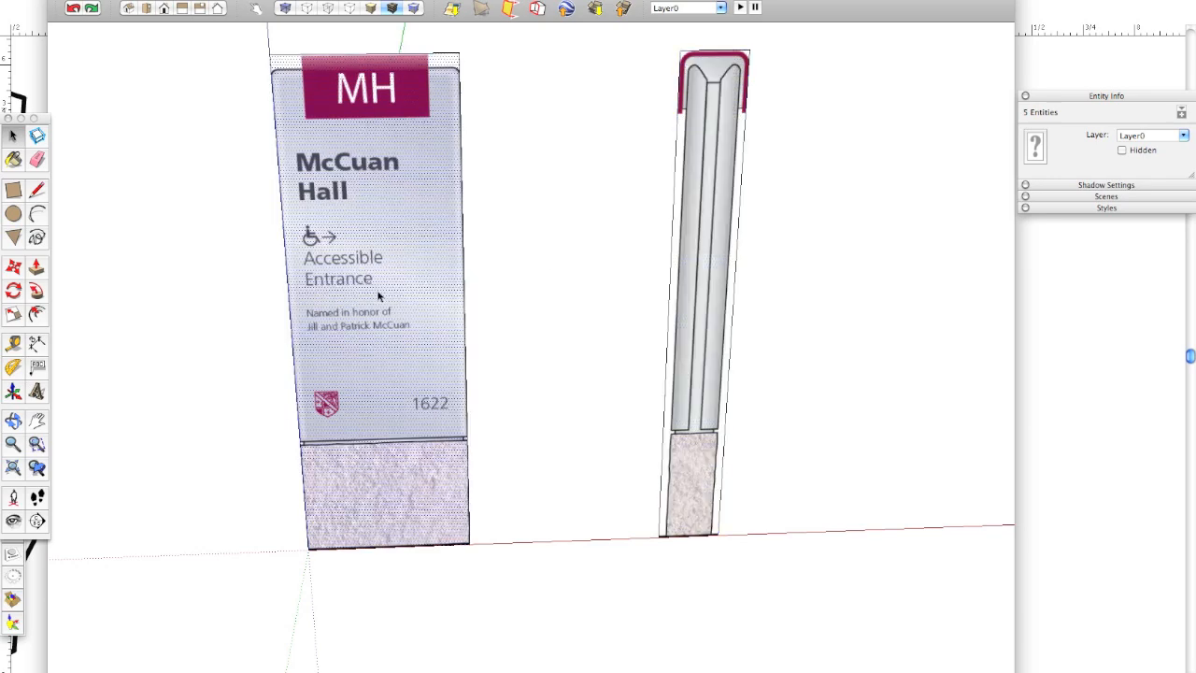
# Rotate the side elevation with its edges about the blue axis at its lower inner corner until it runs parallel to the green axis.
pyautogui.moveTo(558, 312); pyautogui.dragTo(187, 354, button='middle')
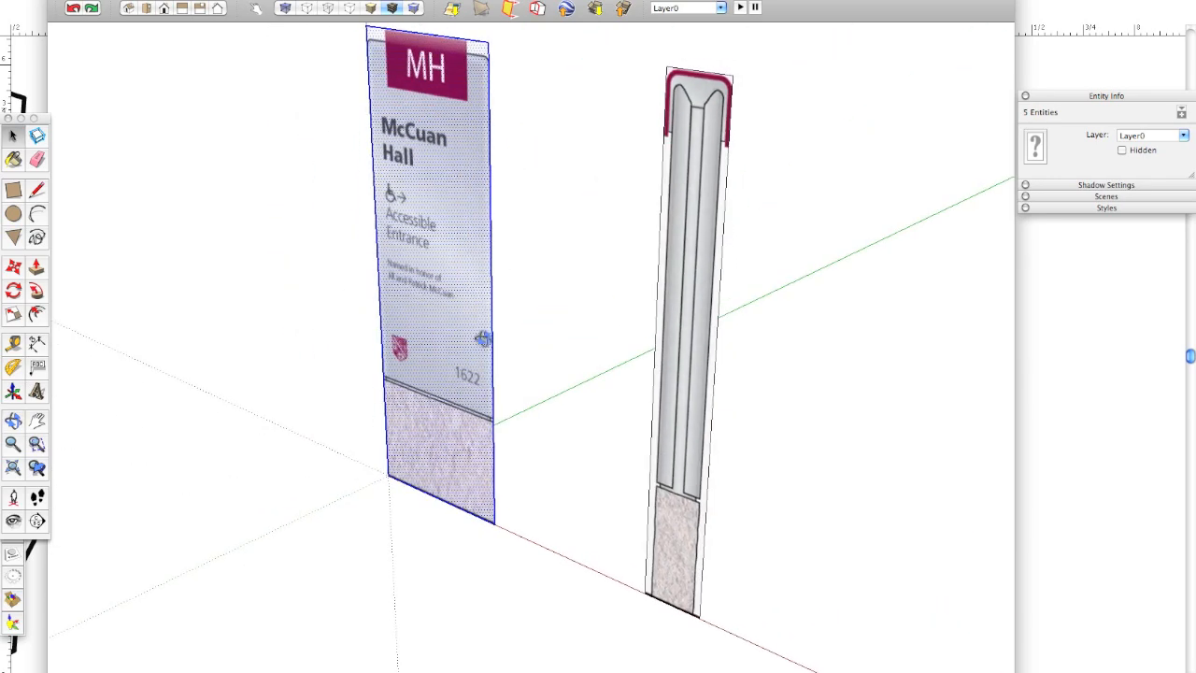
pyautogui.moveTo(483, 337); pyautogui.dragTo(482, 385, button='middle')
pyautogui.scroll(-3, 484, 347)
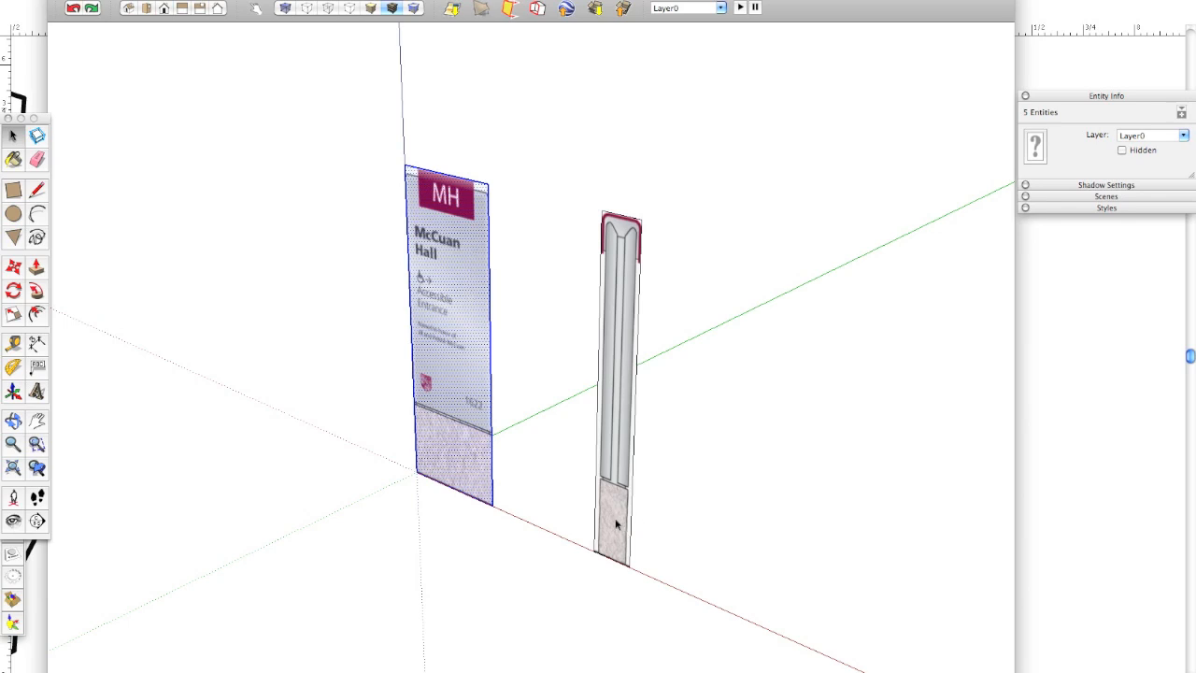
pyautogui.click(614, 492)
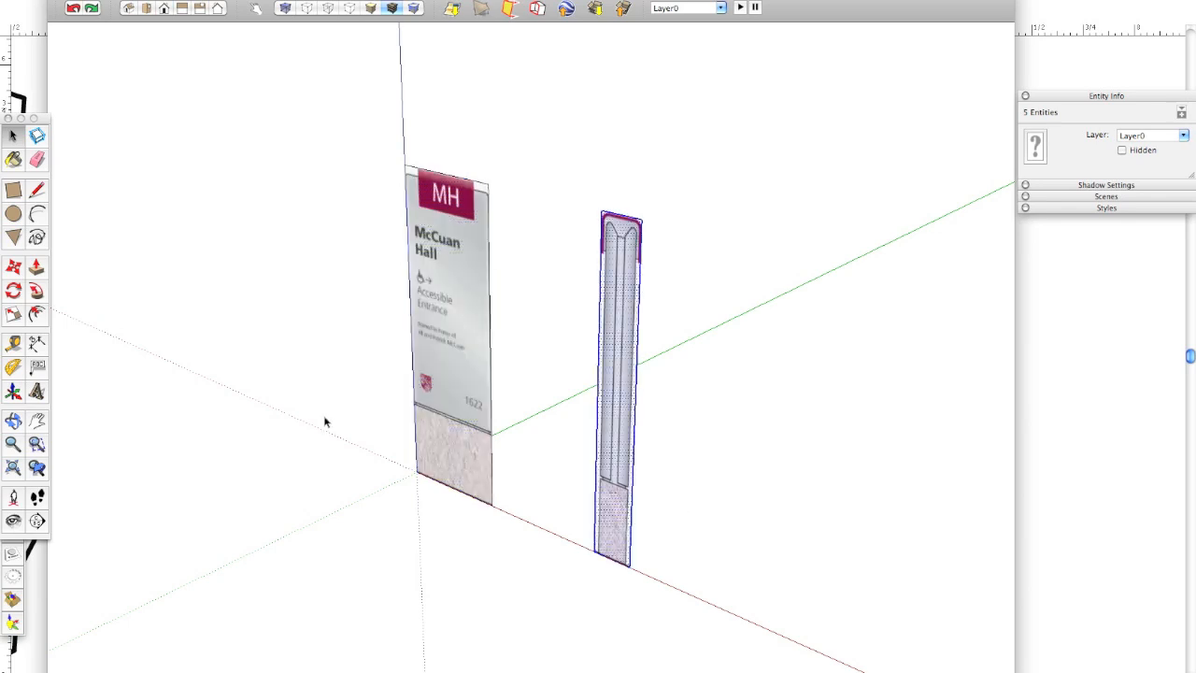
pyautogui.click(13, 291)
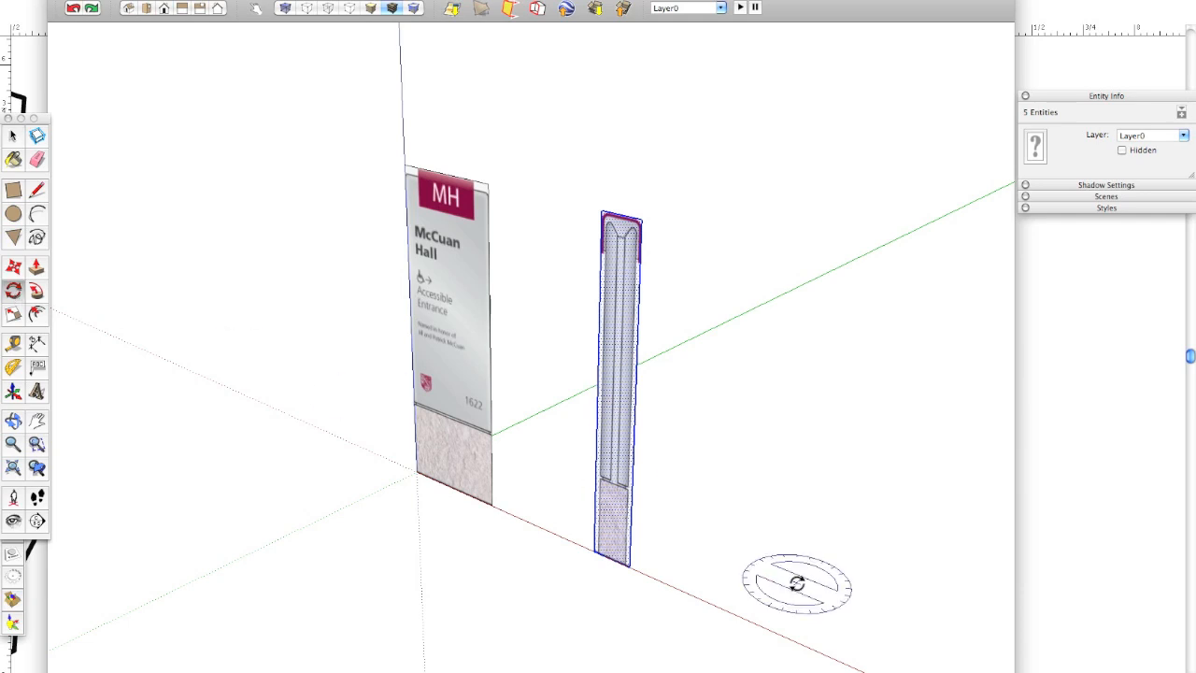
pyautogui.click(605, 558)
pyautogui.click(635, 556)
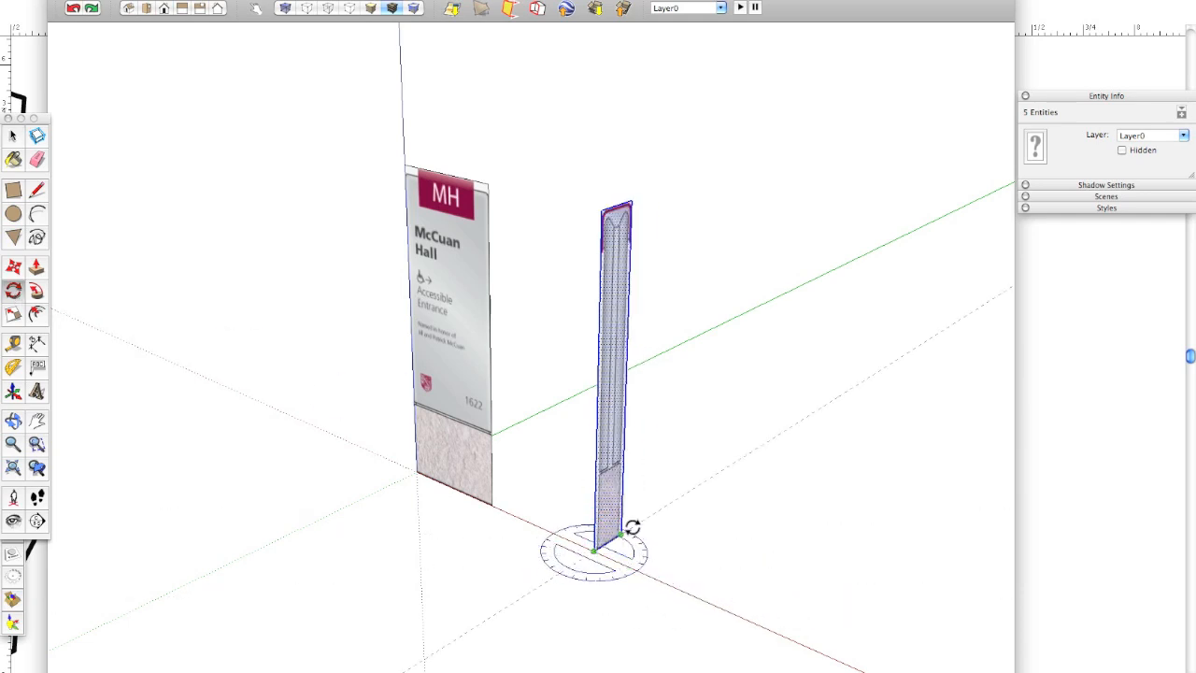
pyautogui.click(631, 527)
pyautogui.press('space')
pyautogui.click(480, 548)
pyautogui.moveTo(551, 490); pyautogui.dragTo(285, 478, button='middle')
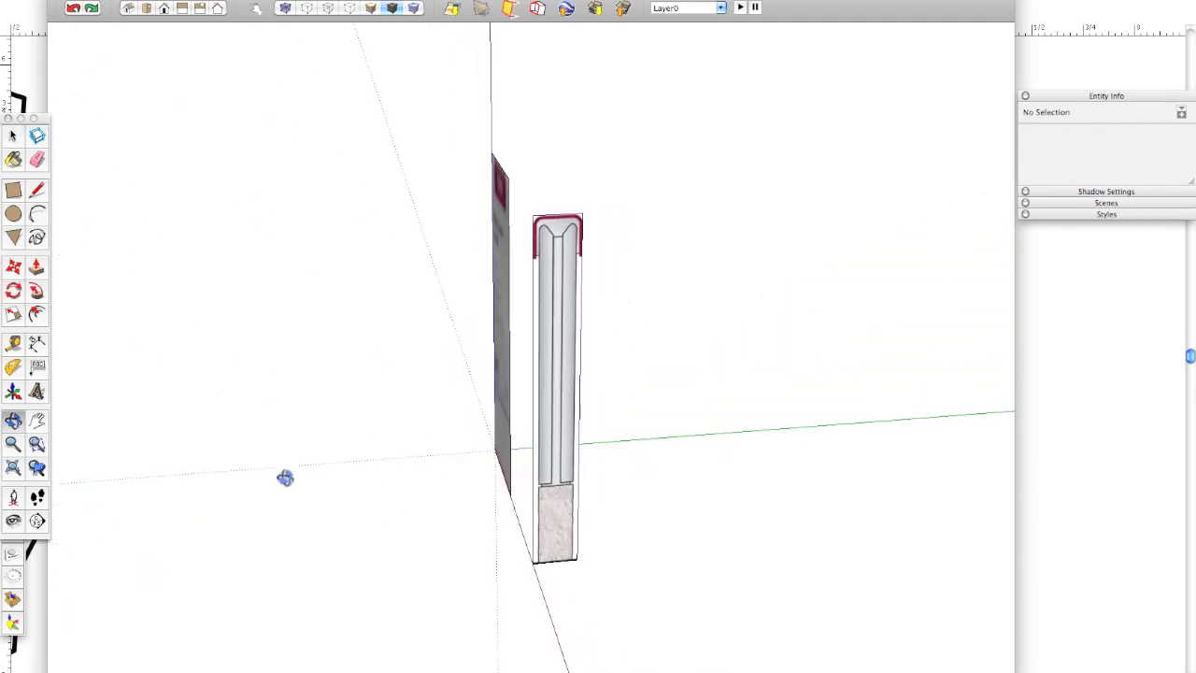
# Switch to Illustrator to examine the side elevation's cap and panel width dimensions, and return to SketchUp.
pyautogui.press('super+Tab')
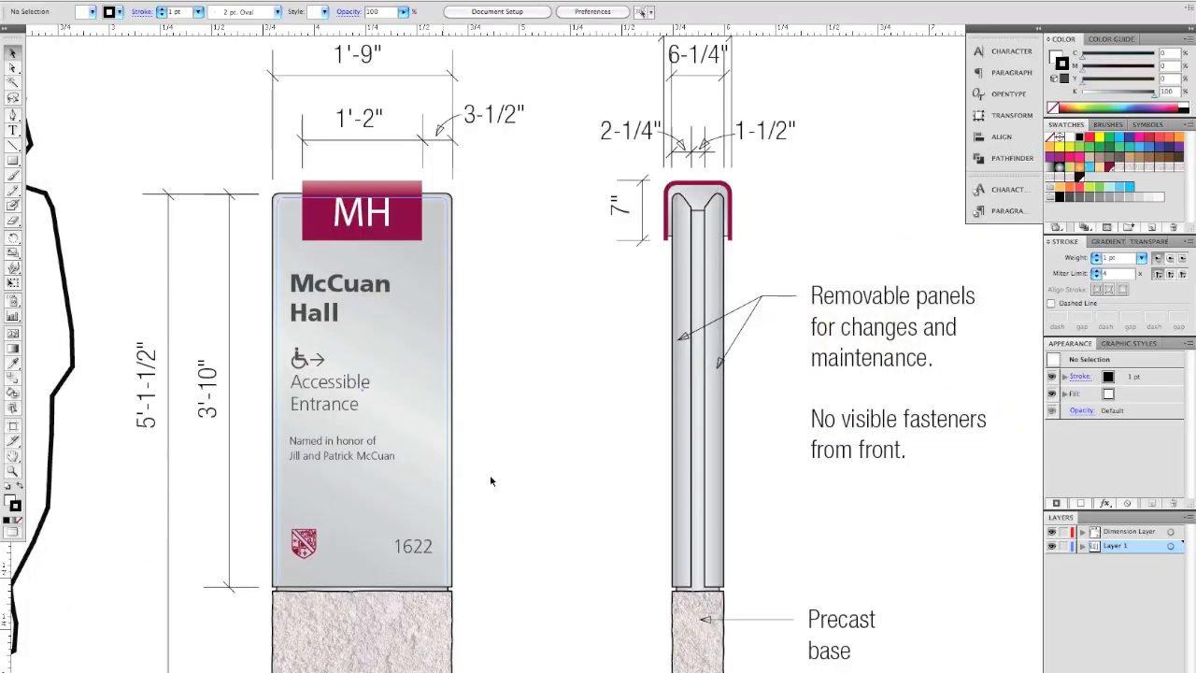
pyautogui.moveTo(581, 501); pyautogui.dragTo(482, 574)
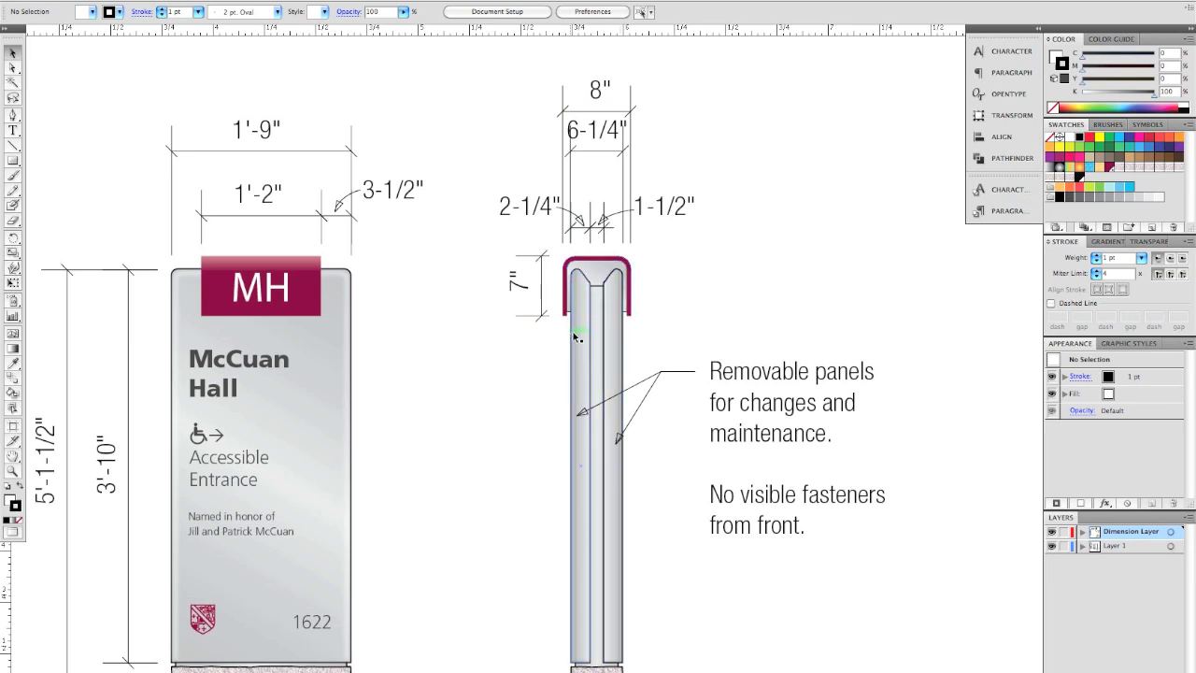
pyautogui.press('super+Tab')
pyautogui.press('super+Tab')
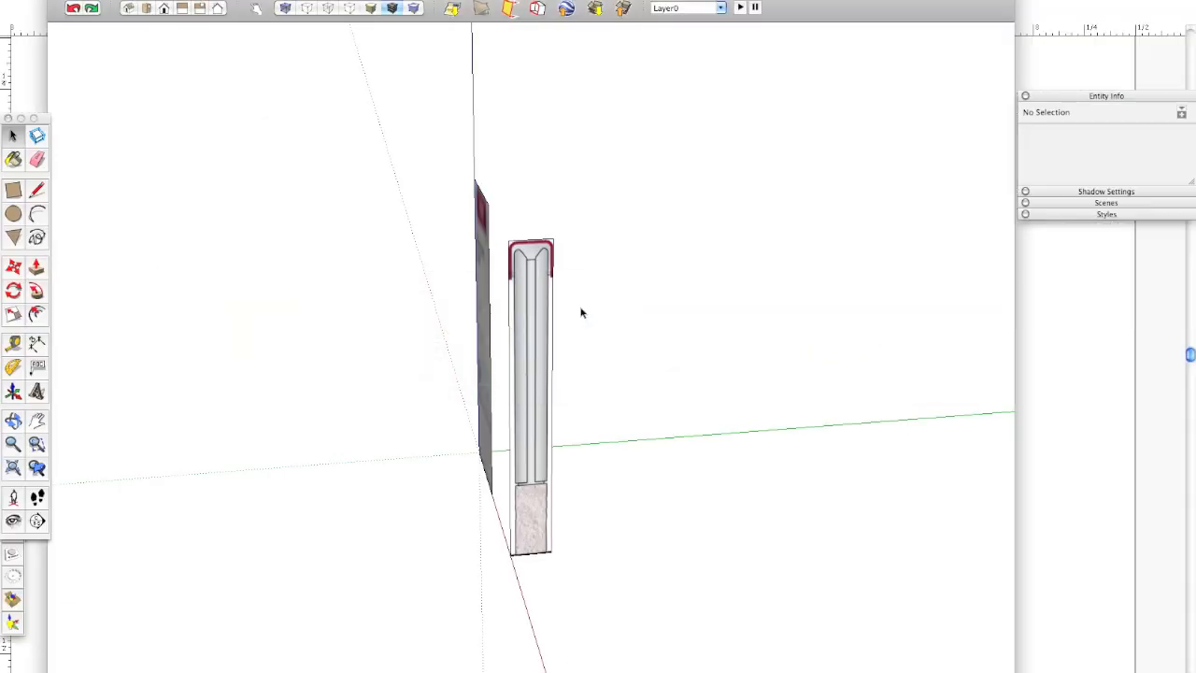
# Try a vertical guide near the side elevation's inner edge and erase it.
pyautogui.moveTo(579, 312); pyautogui.dragTo(629, 360, button='middle')
pyautogui.scroll(3, 459, 425)
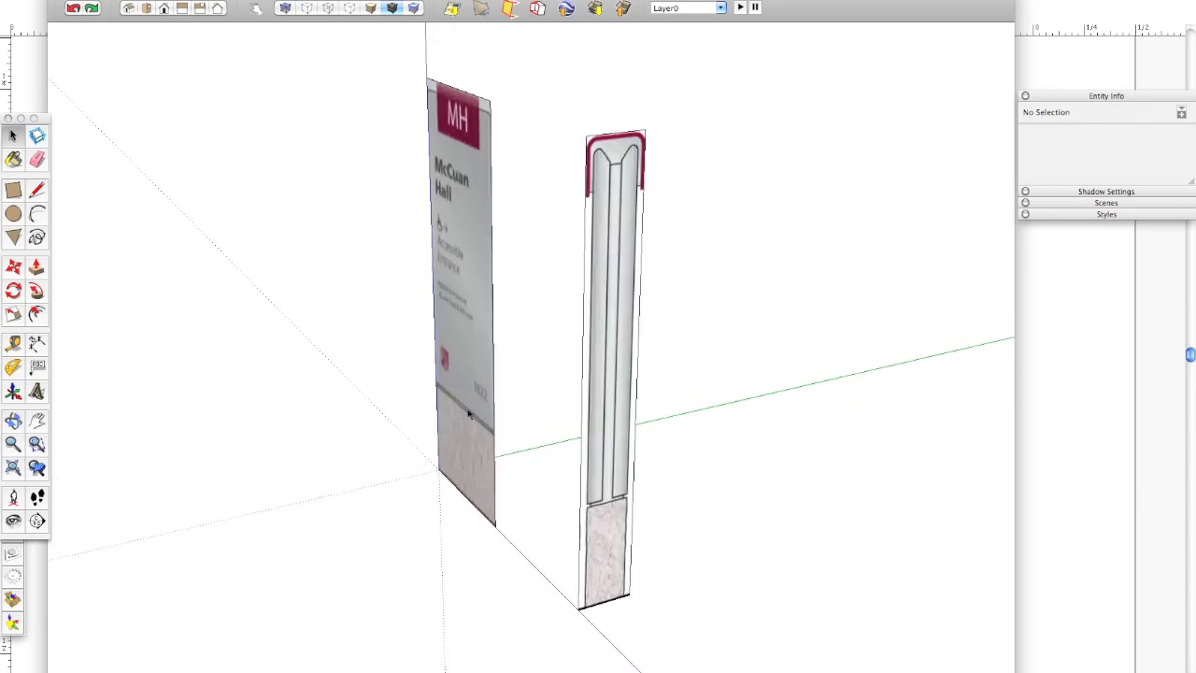
pyautogui.doubleClick(470, 447)
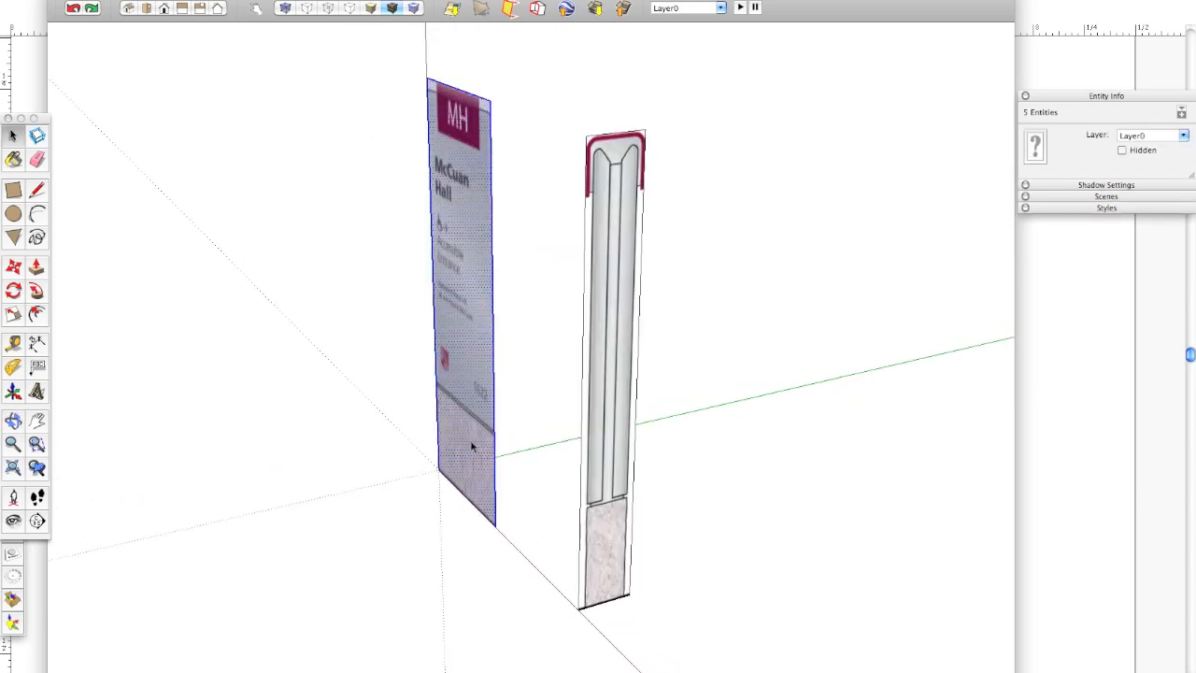
pyautogui.press('m')
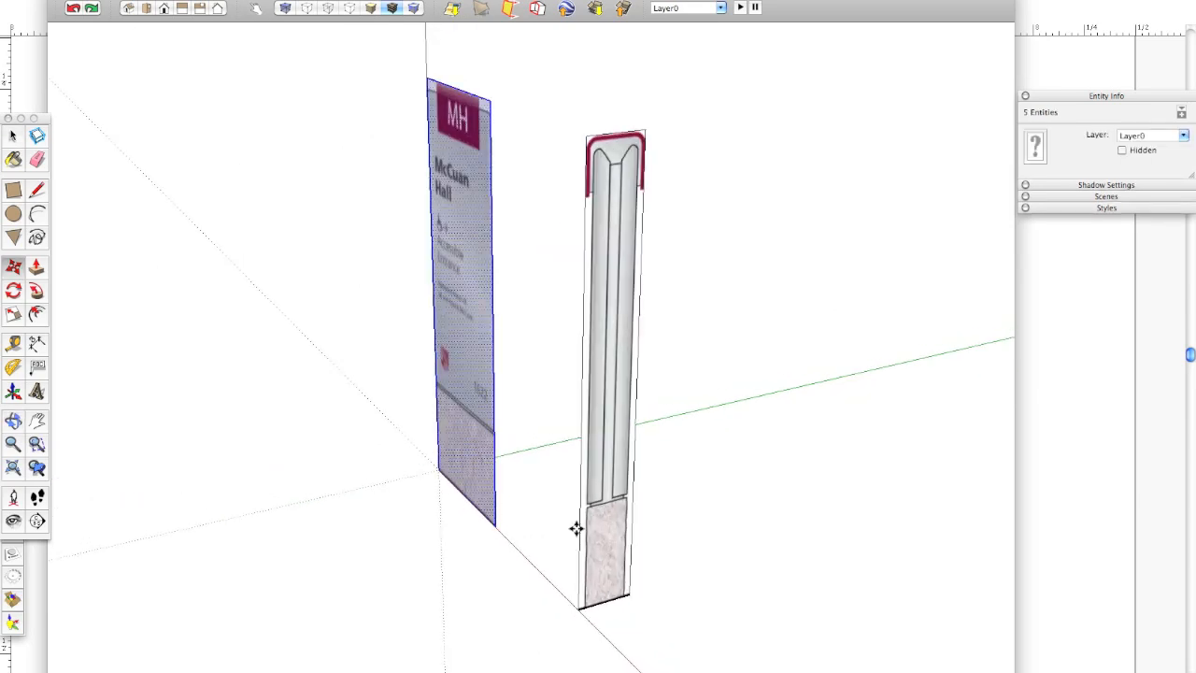
pyautogui.press('t')
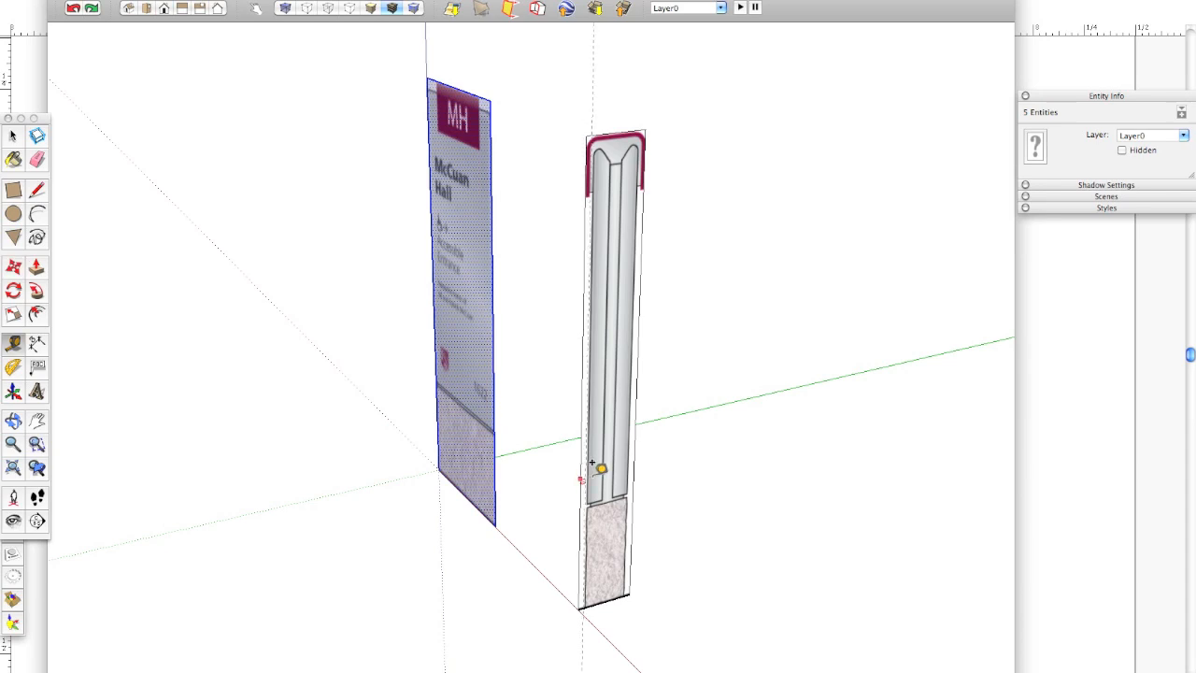
pyautogui.scroll(1, 603, 456)
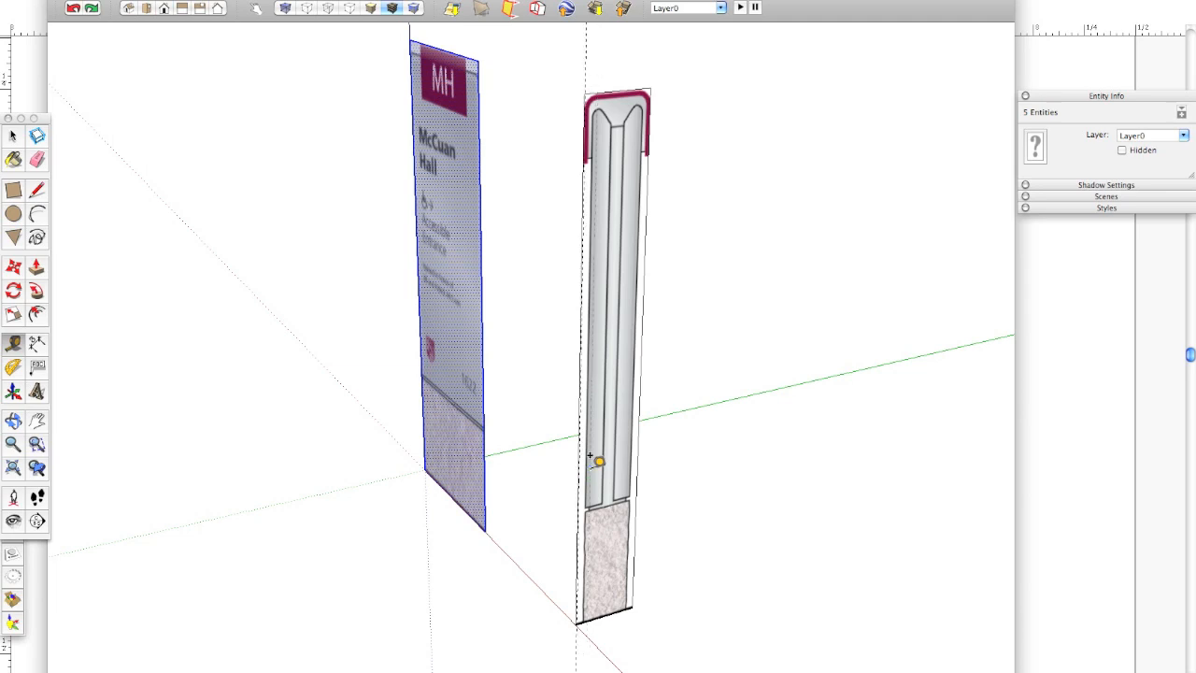
pyautogui.press('e')
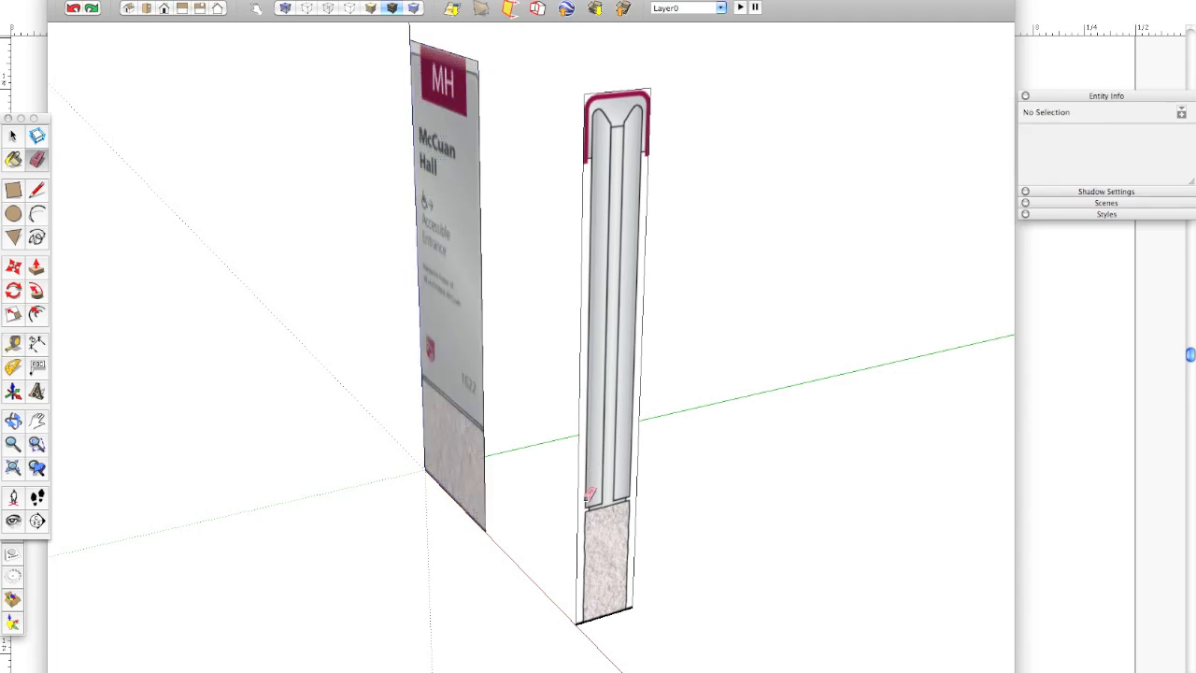
# Place vertical guides inset from both outer edges of the side elevation, along the two sides of its panels and base.
pyautogui.press('t')
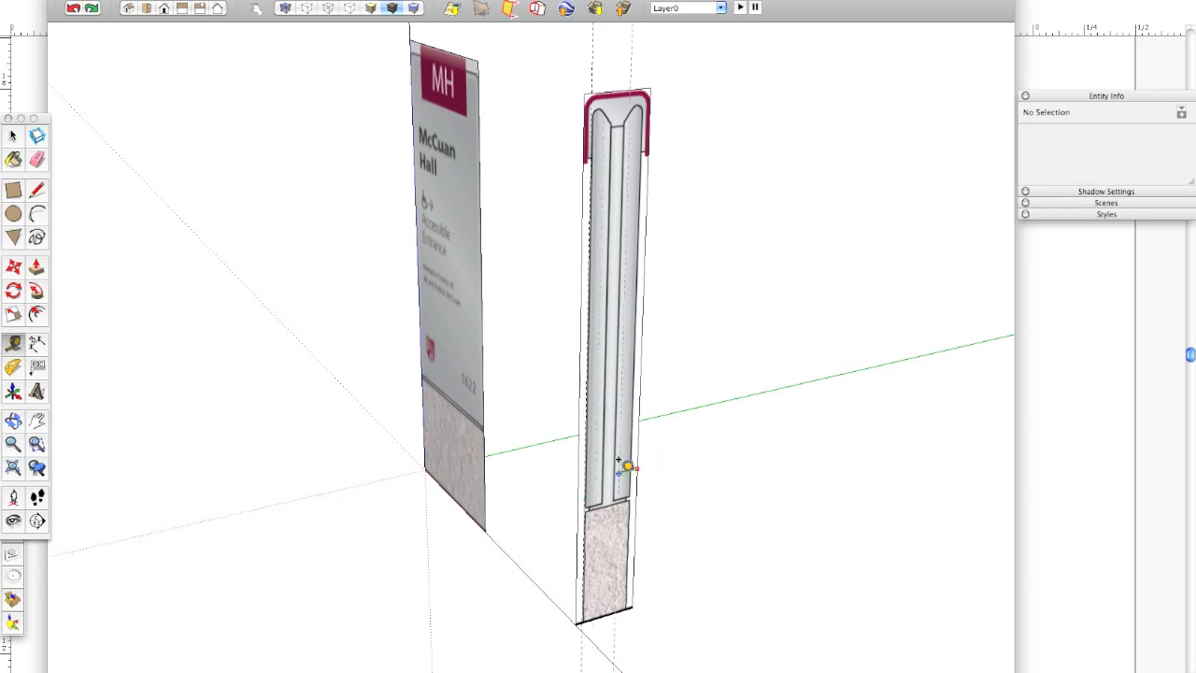
pyautogui.moveTo(623, 465); pyautogui.dragTo(579, 461, button='middle')
pyautogui.press('space')
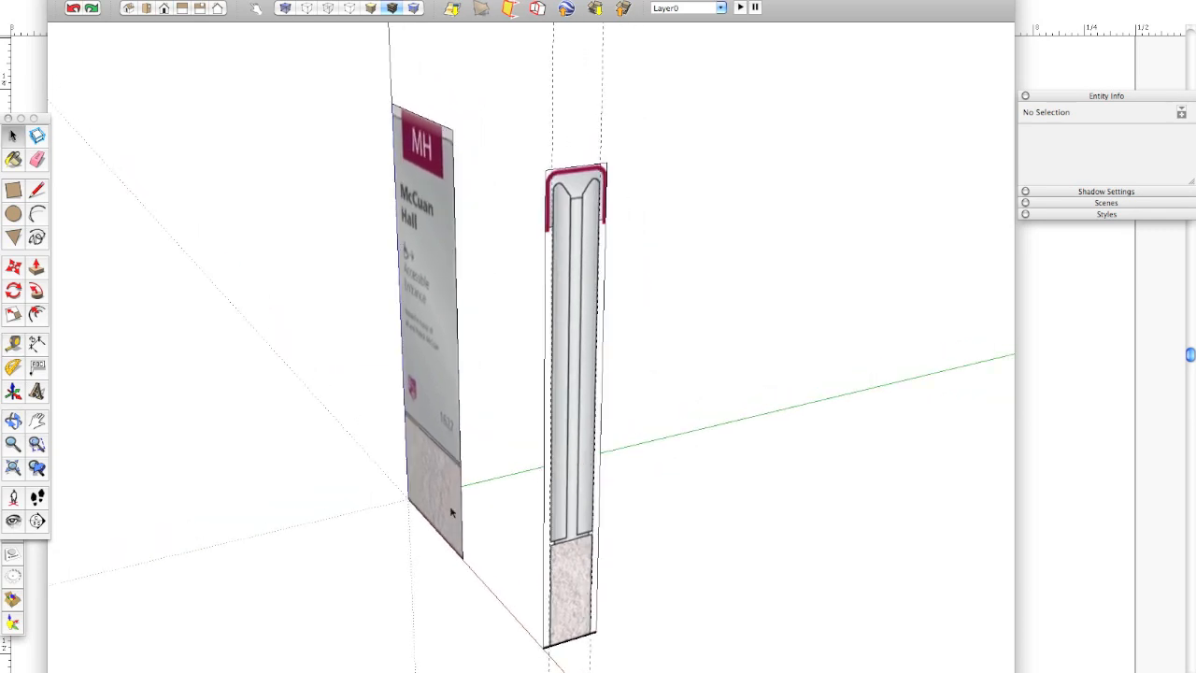
# Move the front elevation with its edges slightly along the green axis and place a guide parallel to the red axis along its base.
pyautogui.doubleClick(449, 510)
pyautogui.press('m')
pyautogui.moveTo(460, 556); pyautogui.dragTo(483, 551)
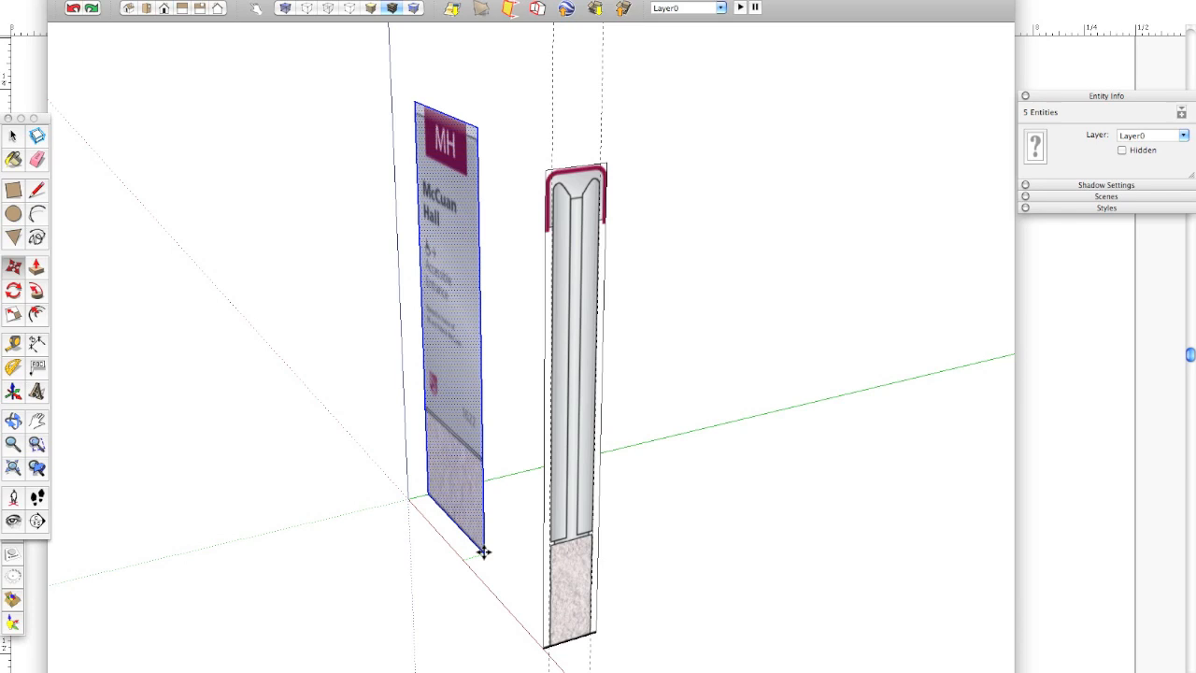
pyautogui.press('Escape')
pyautogui.press('t')
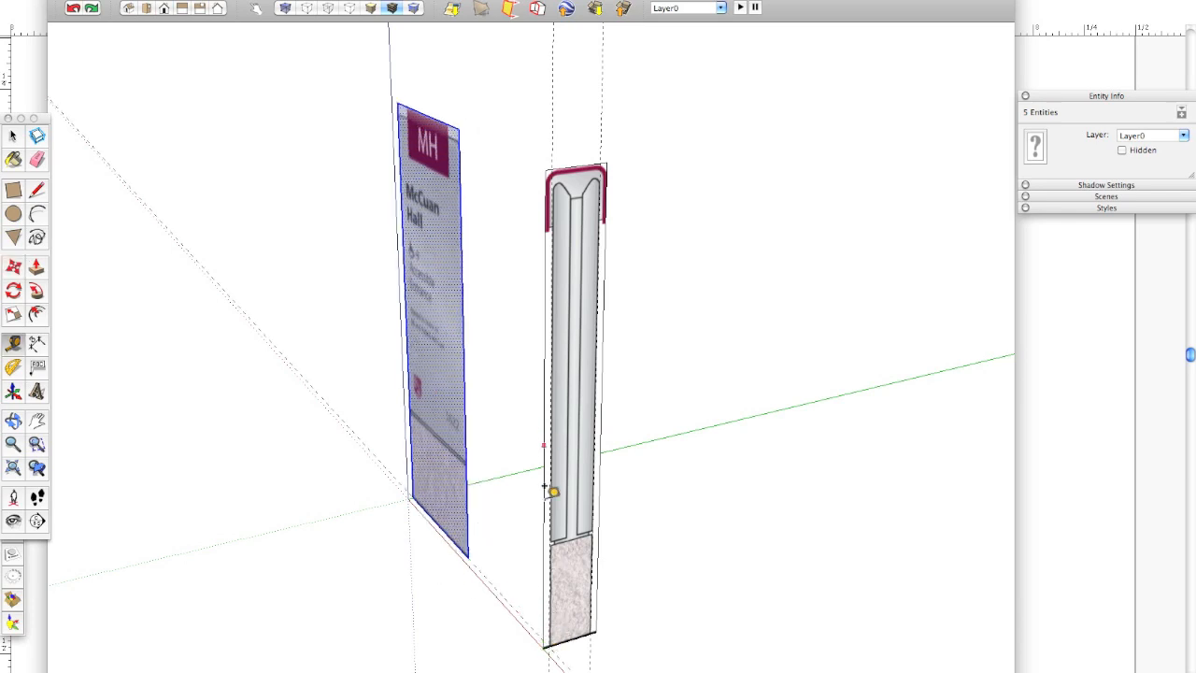
# Push/Pull the front elevation's face into a block as deep as the side elevation is wide.
pyautogui.press('p')
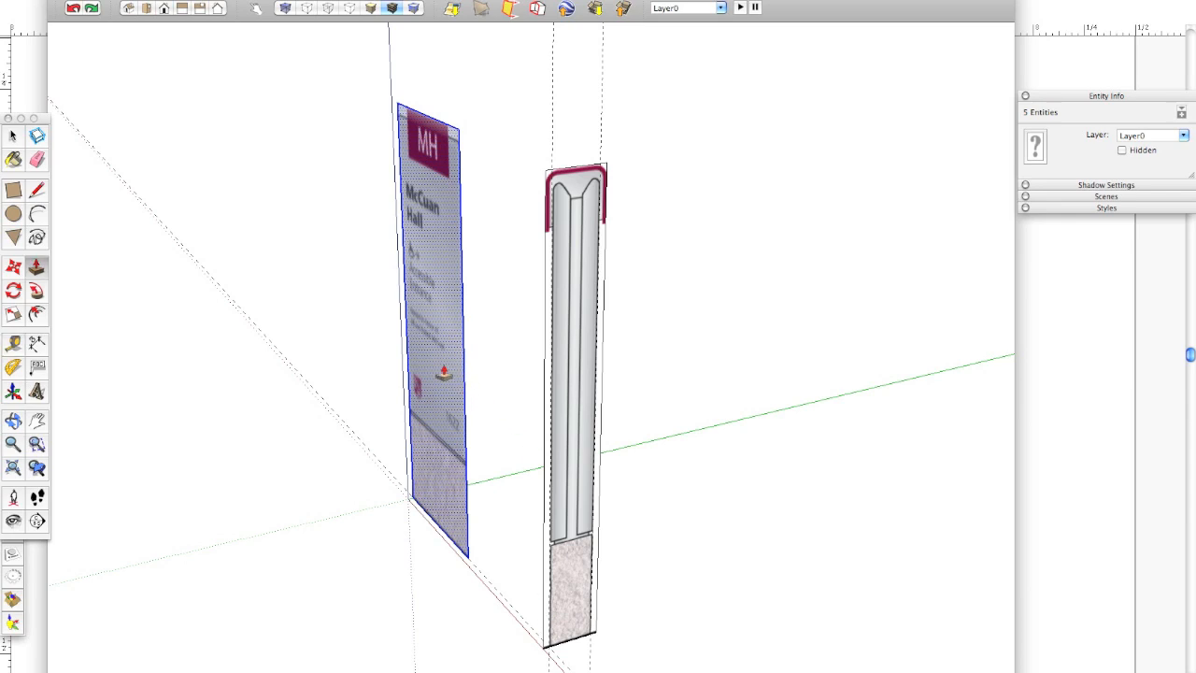
pyautogui.moveTo(443, 369); pyautogui.dragTo(599, 171)
pyautogui.press('Escape')
pyautogui.click(35, 268)
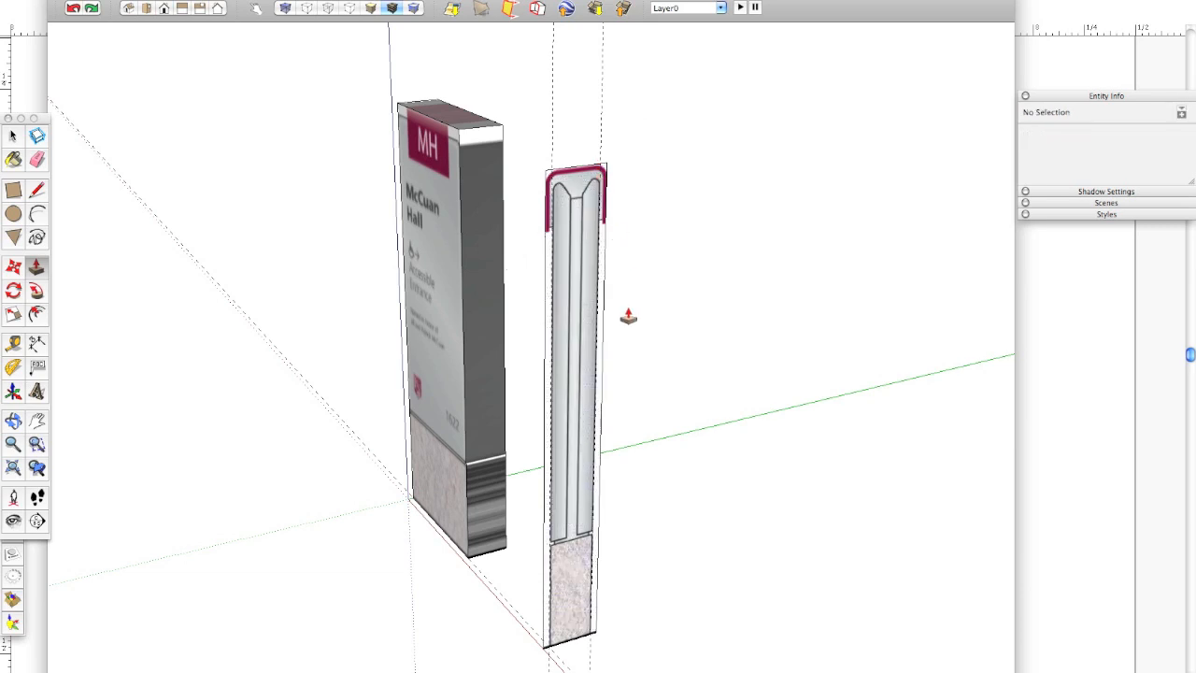
# Sample the side elevation's image texture and paint it onto the narrow side of the extruded sign block.
pyautogui.press('b')
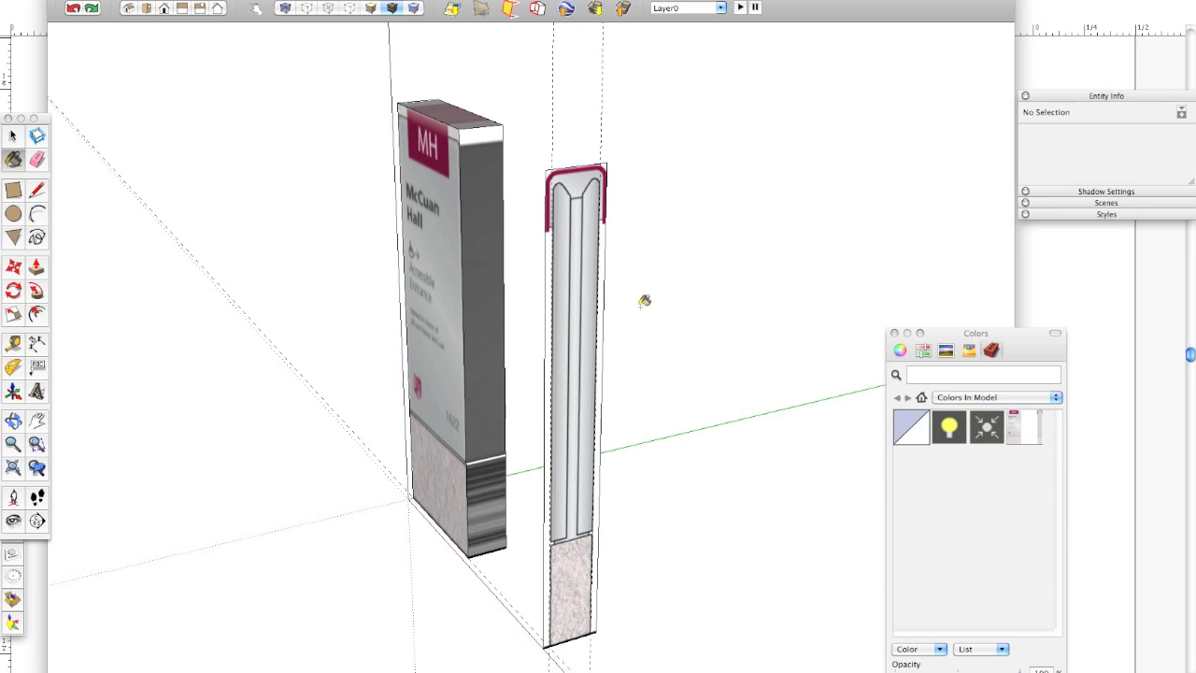
pyautogui.moveTo(939, 336); pyautogui.dragTo(941, 258)
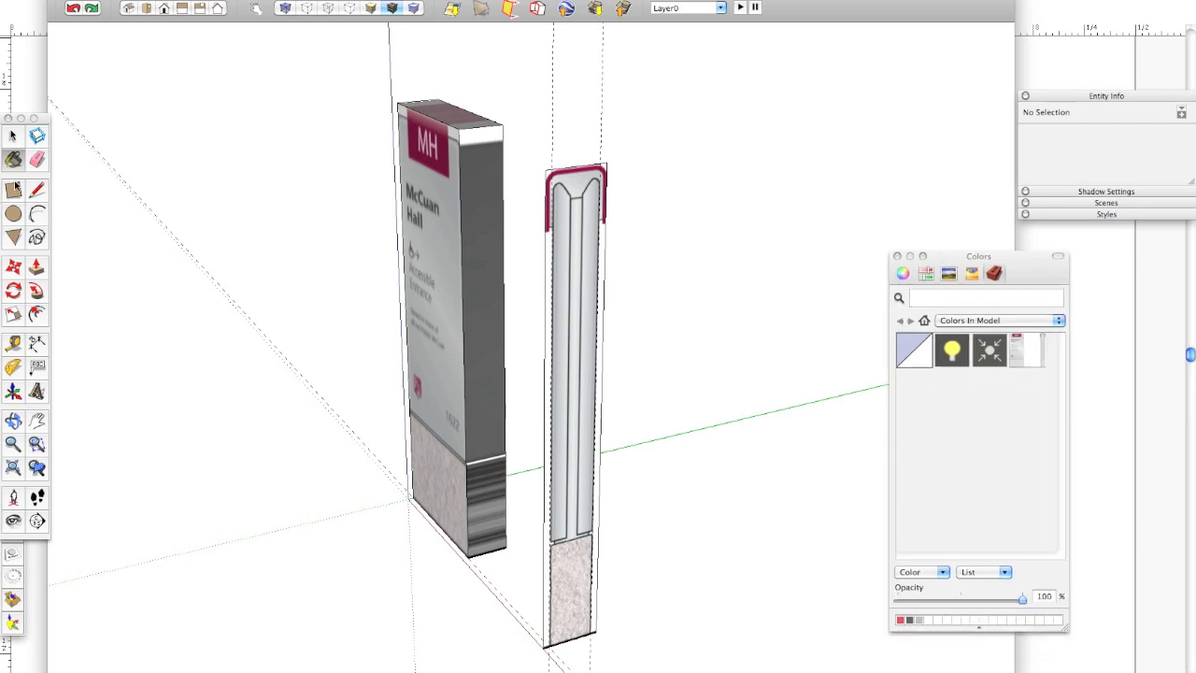
pyautogui.keyDown('super'); pyautogui.click(580, 240); pyautogui.keyUp('super')
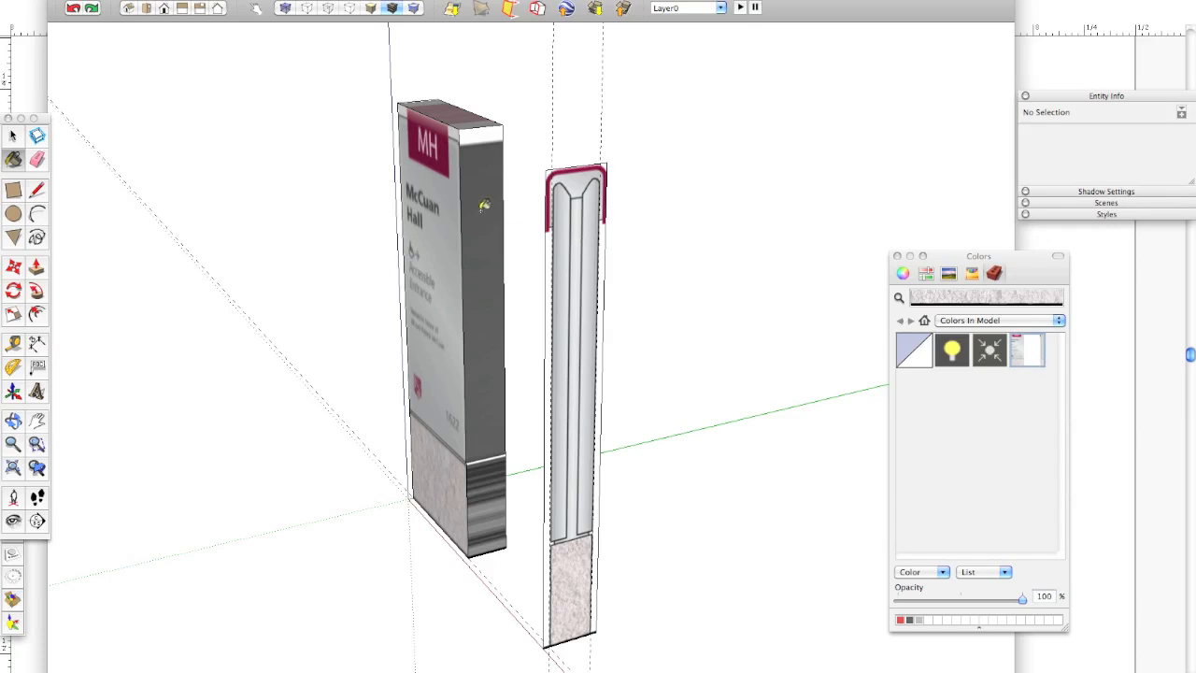
pyautogui.click(483, 205)
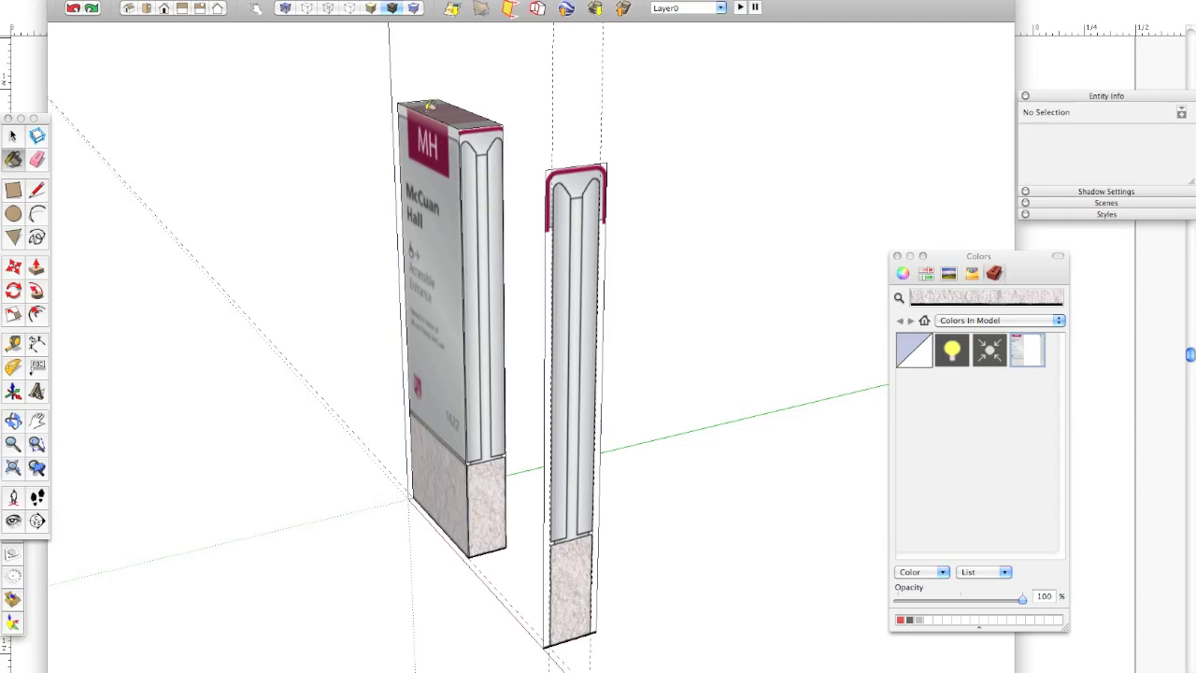
# Examine the textured sign block from several angles and compare its top with the side elevation's maroon cap.
pyautogui.moveTo(477, 246)
pyautogui.mouseDown(button='middle')
pyautogui.moveTo(440, 357)
pyautogui.moveTo(563, 327)
pyautogui.mouseUp(button='middle')
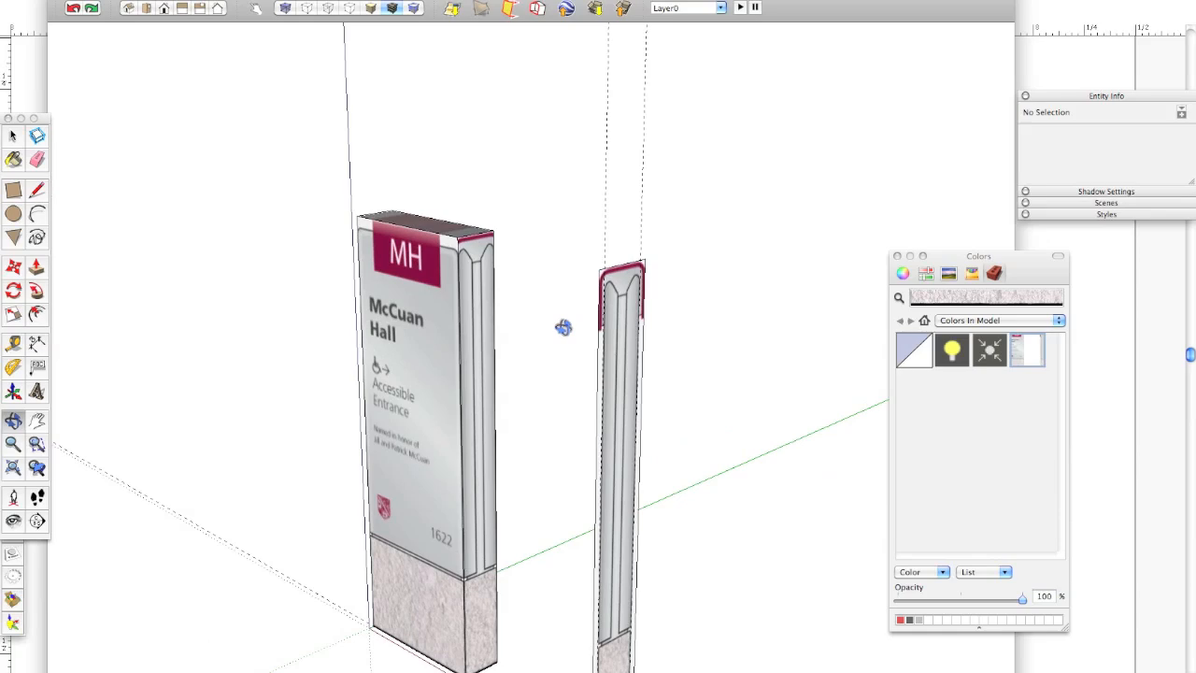
pyautogui.moveTo(564, 328)
pyautogui.mouseDown(button='middle')
pyautogui.moveTo(430, 334)
pyautogui.moveTo(763, 339)
pyautogui.moveTo(445, 342)
pyautogui.moveTo(720, 339)
pyautogui.mouseUp(button='middle')
pyautogui.press('b')
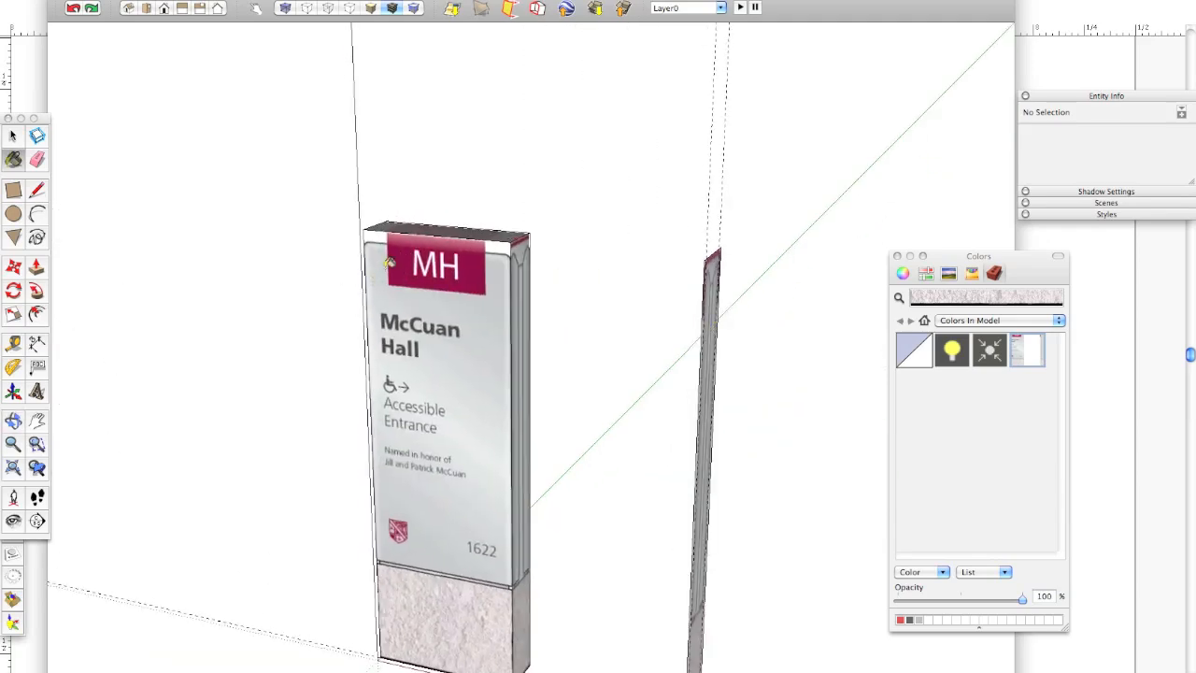
pyautogui.press('o')
pyautogui.moveTo(429, 421)
pyautogui.mouseDown()
pyautogui.moveTo(428, 305)
pyautogui.moveTo(520, 406)
pyautogui.moveTo(654, 454)
pyautogui.mouseUp()
pyautogui.scroll(3, 418, 293)
pyautogui.press('b')
pyautogui.scroll(-1, 567, 315)
pyautogui.moveTo(393, 321)
pyautogui.mouseDown(button='middle')
pyautogui.moveTo(798, 347)
pyautogui.moveTo(632, 364)
pyautogui.moveTo(414, 355)
pyautogui.moveTo(371, 339)
pyautogui.mouseUp(button='middle')
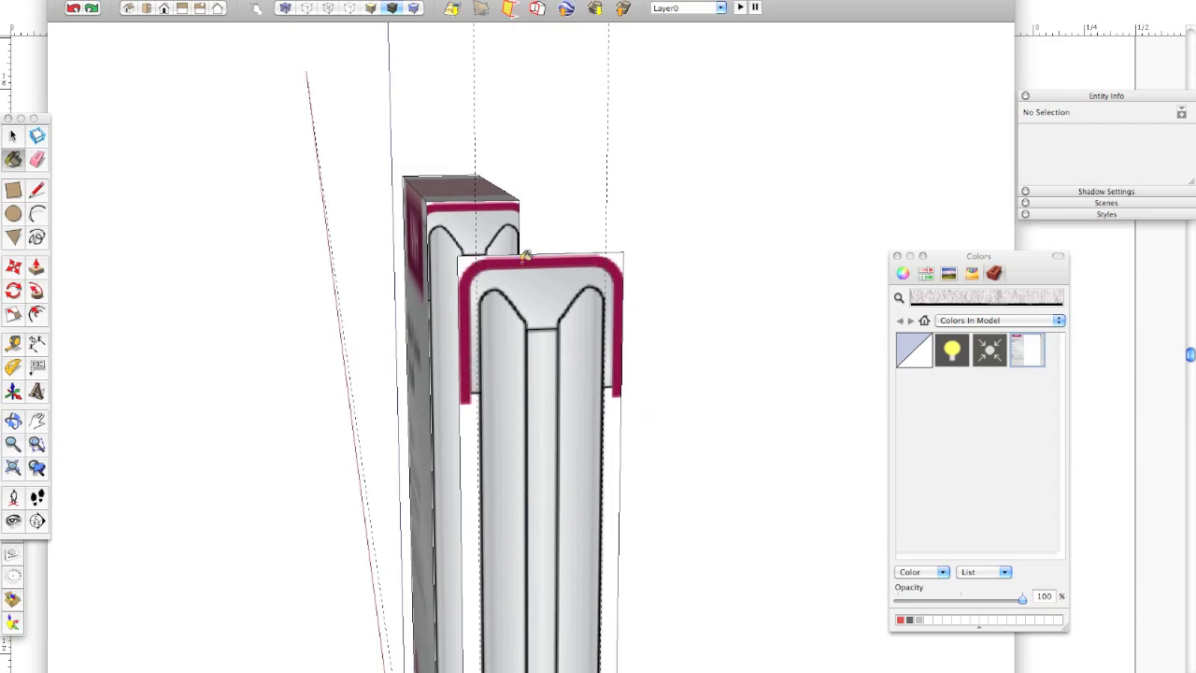
pyautogui.moveTo(495, 388)
pyautogui.mouseDown(button='middle')
pyautogui.moveTo(598, 364)
pyautogui.moveTo(600, 392)
pyautogui.moveTo(483, 390)
pyautogui.mouseUp(button='middle')
pyautogui.scroll(1, 691, 241)
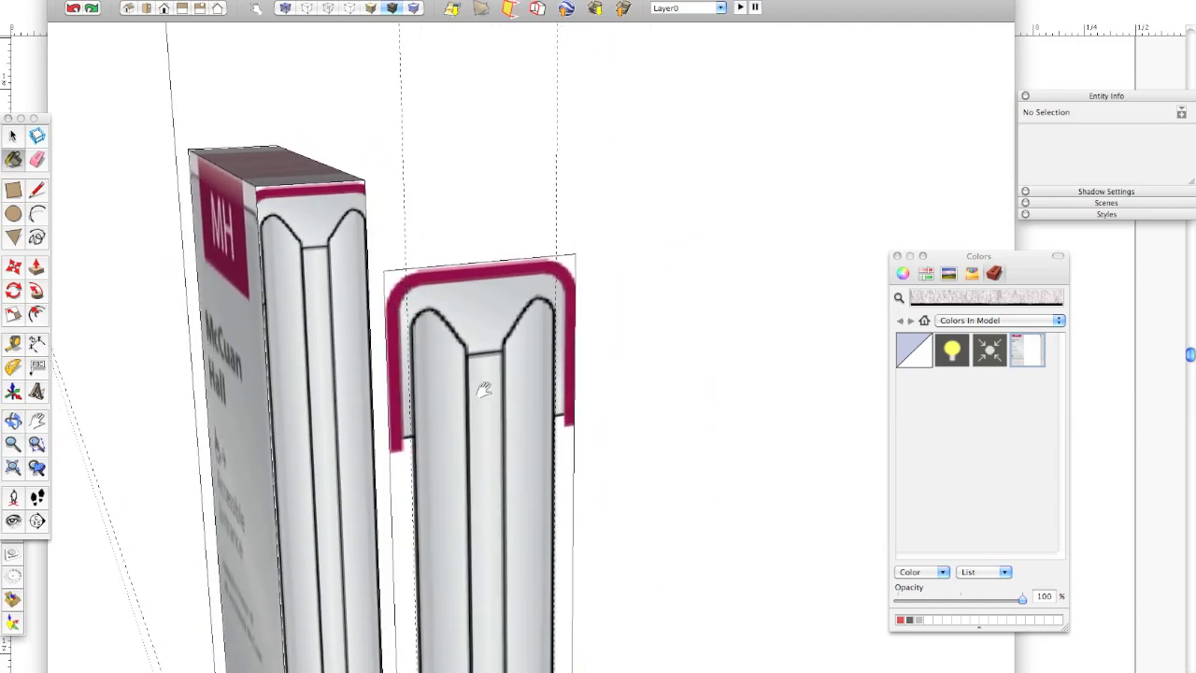
# Switch to Illustrator to examine the rounded corner of the side elevation's maroon cap path, and return to SketchUp.
pyautogui.press('super+Tab')
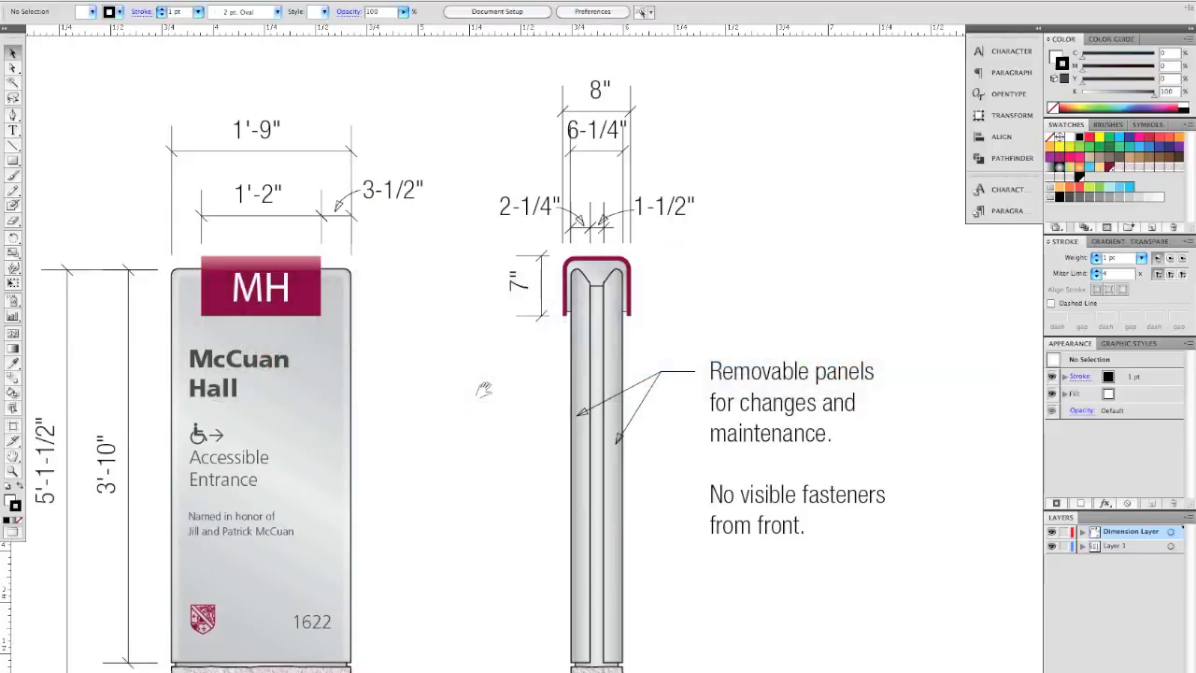
pyautogui.press('a')
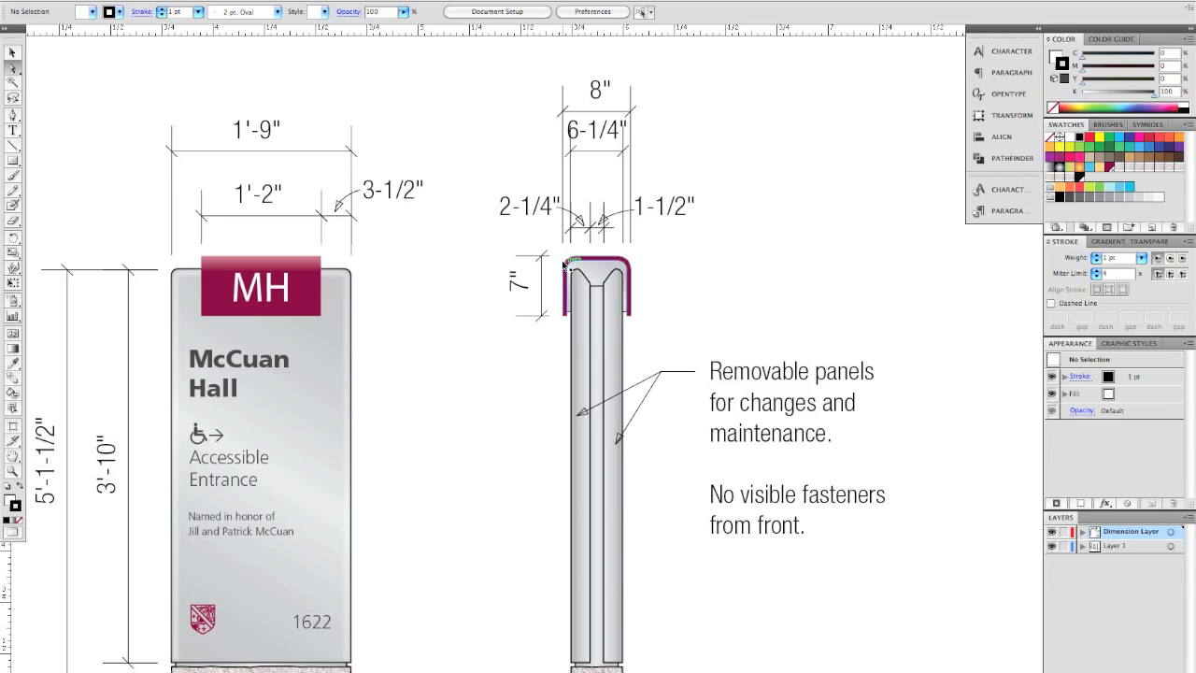
pyautogui.click(564, 279)
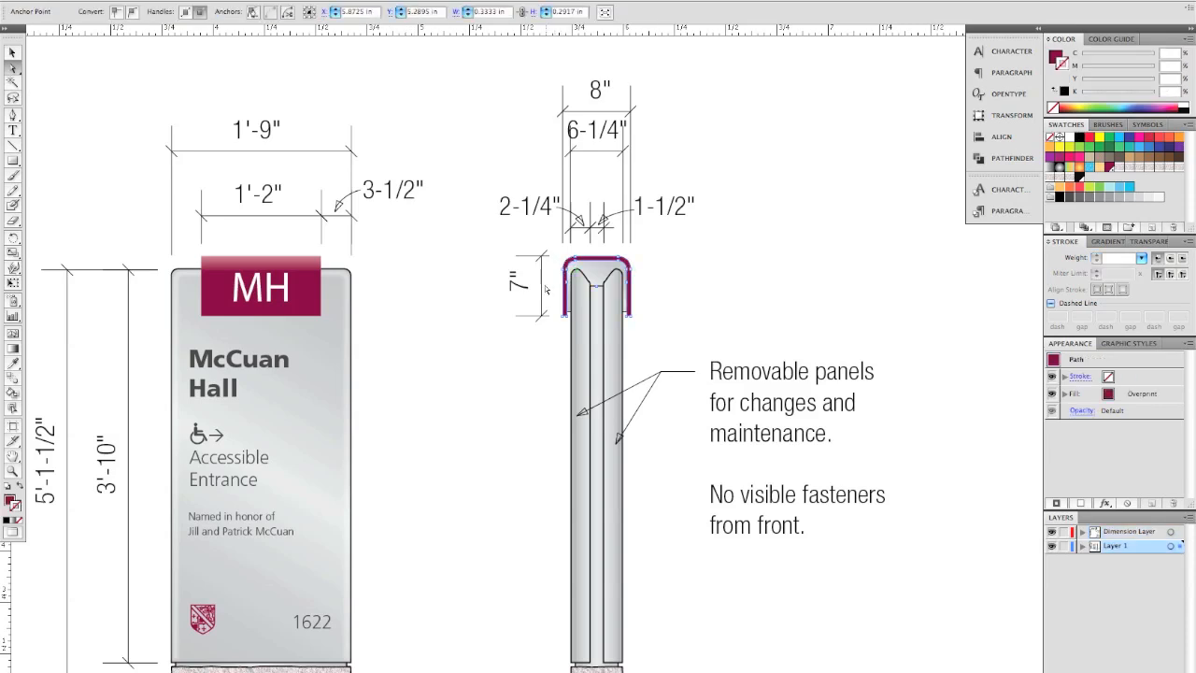
pyautogui.click(555, 273)
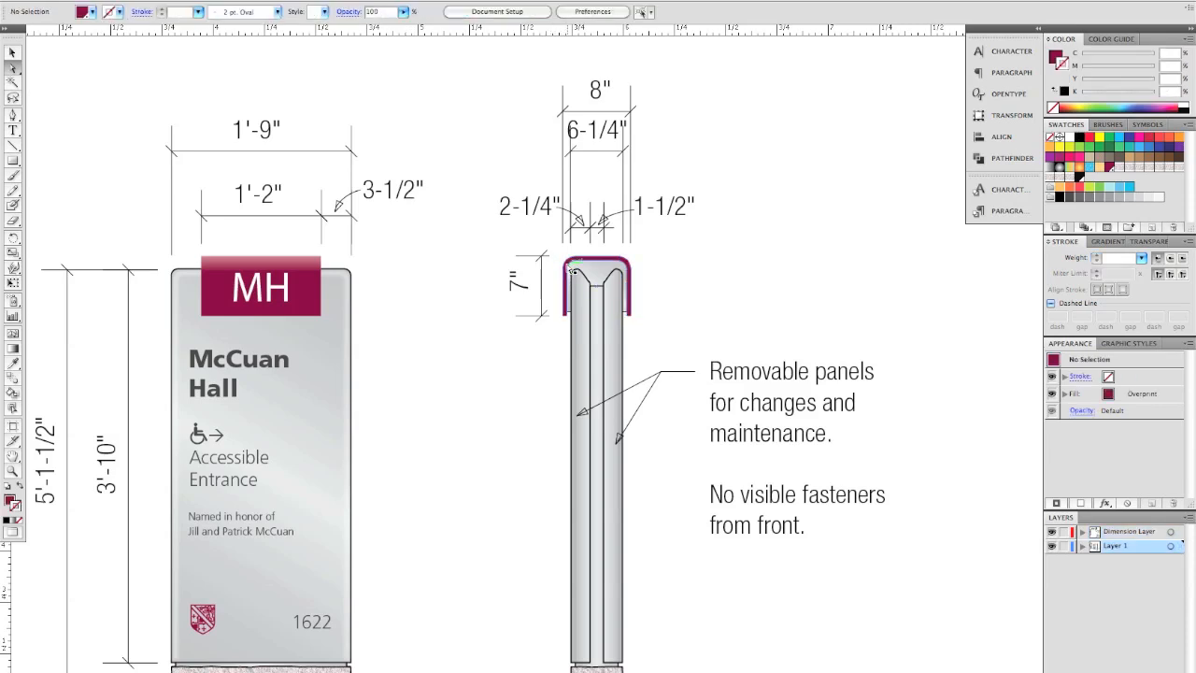
pyautogui.press('super+Tab')
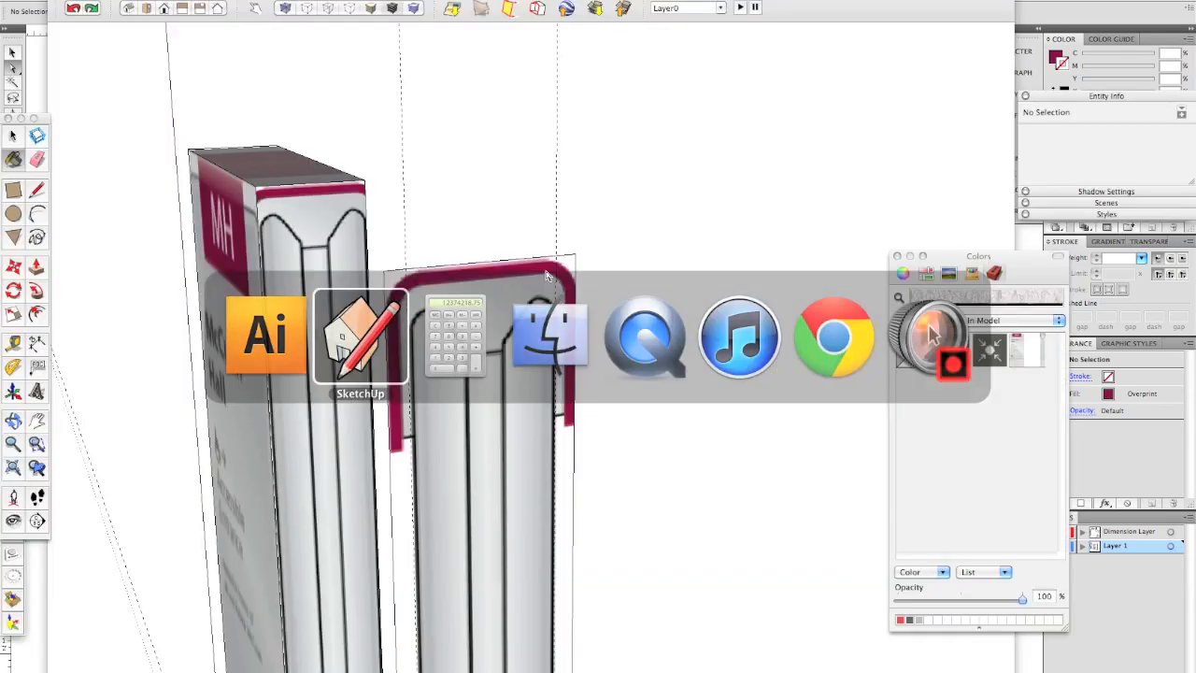
# Erase the two vertical guides along the sides of the side elevation's panels.
pyautogui.press('t')
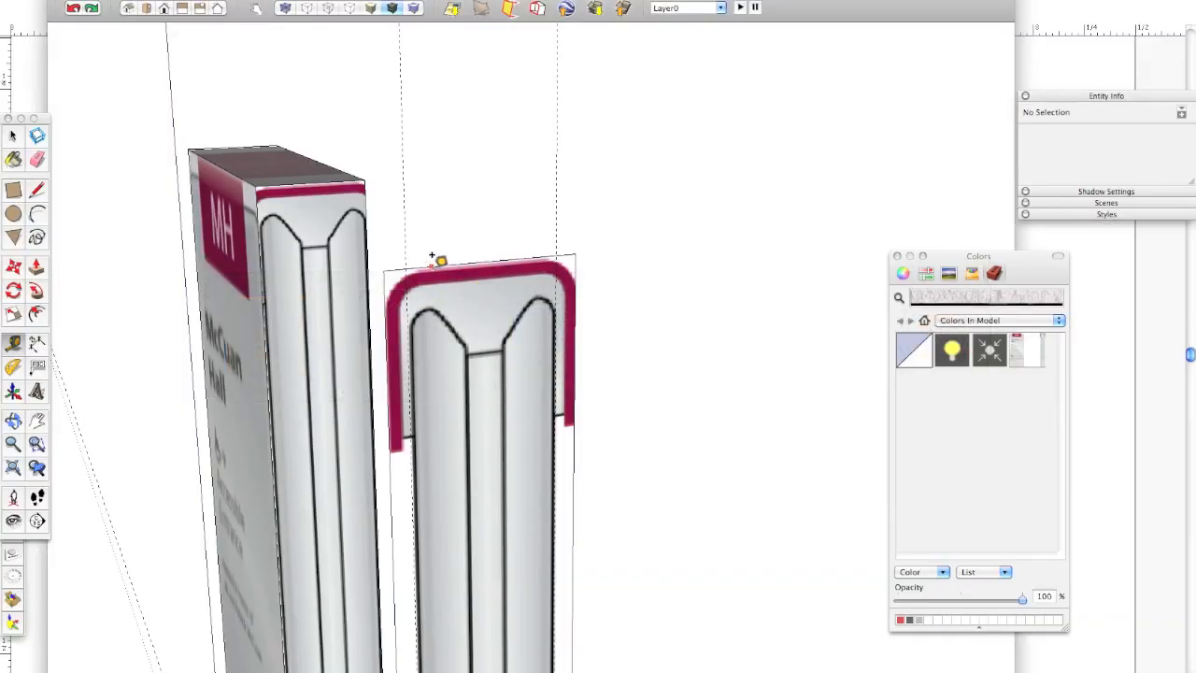
pyautogui.click(432, 269)
pyautogui.press('e')
pyautogui.click(406, 301)
pyautogui.click(557, 280)
# Place guides on the side elevation marking where the cap's rounded corners begin, plus a horizontal guide along the cap's lower ends.
pyautogui.press('t')
pyautogui.click(436, 268)
pyautogui.click(542, 321)
pyautogui.click(393, 329)
pyautogui.click(448, 266)
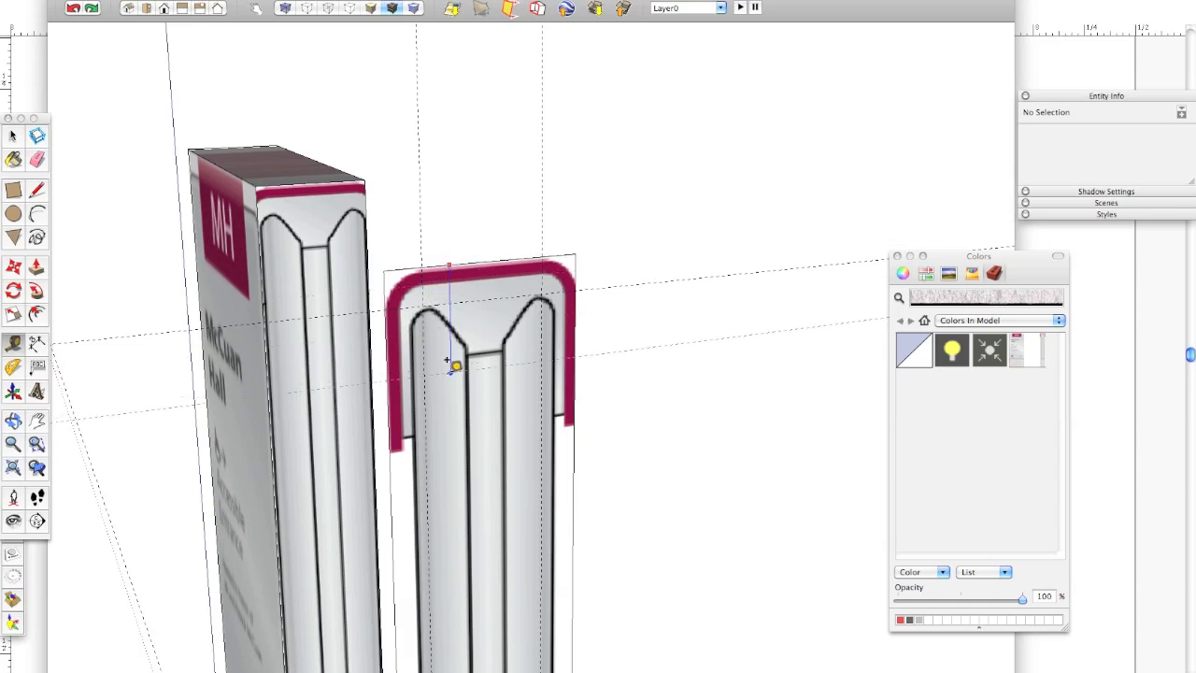
pyautogui.click(450, 363)
# Draw arcs over both upper corners of the side elevation's cap and a line across it at its lower ends.
pyautogui.click(36, 214)
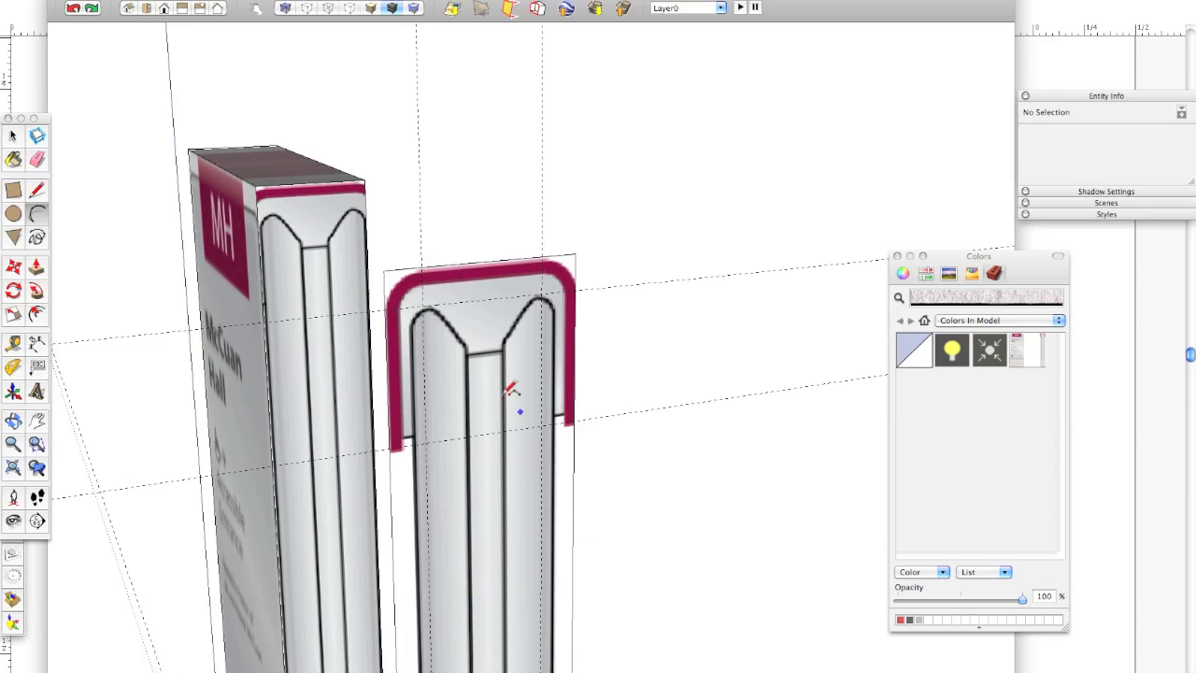
pyautogui.click(385, 310)
pyautogui.click(542, 256)
pyautogui.click(575, 290)
pyautogui.click(575, 278)
pyautogui.press('l')
pyautogui.click(388, 448)
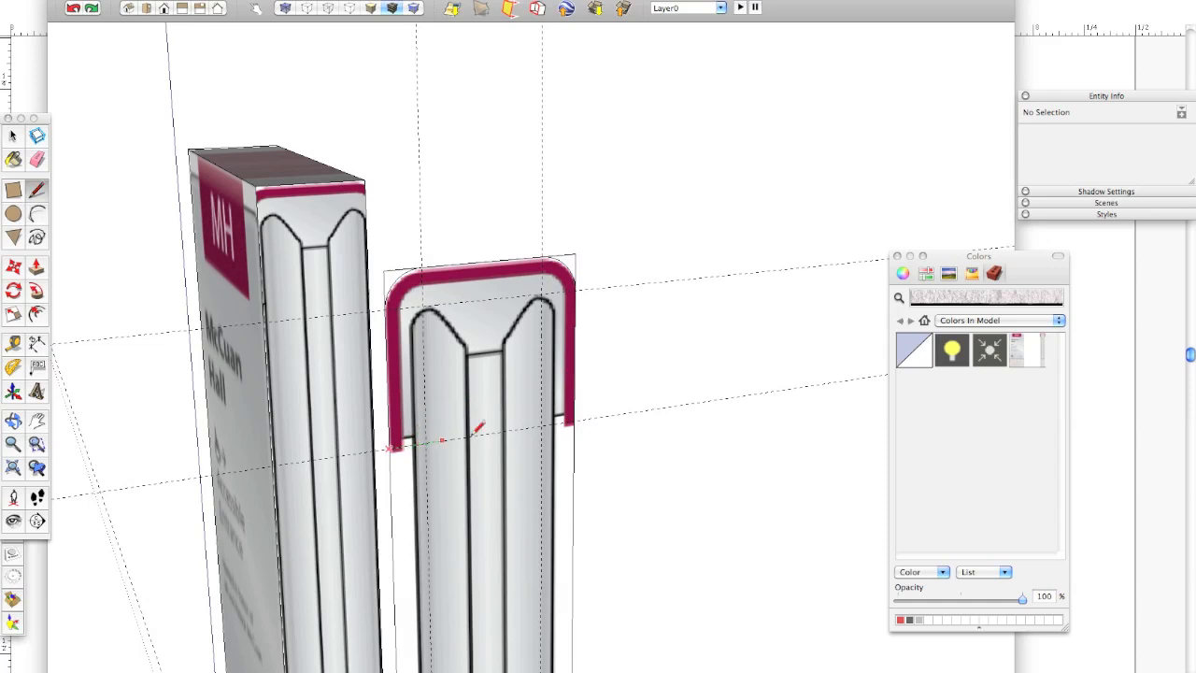
pyautogui.click(571, 423)
# Erase the square corner edges outside the cap's arcs and the guides used to construct it.
pyautogui.press('e')
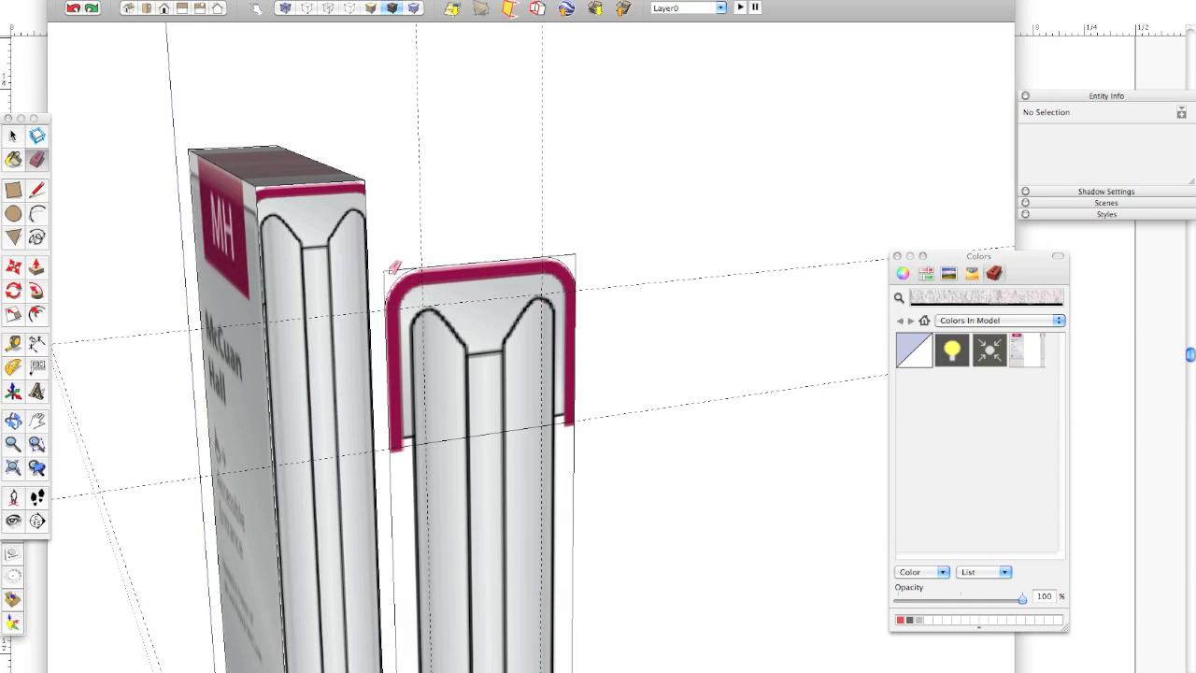
pyautogui.moveTo(394, 266); pyautogui.dragTo(584, 253)
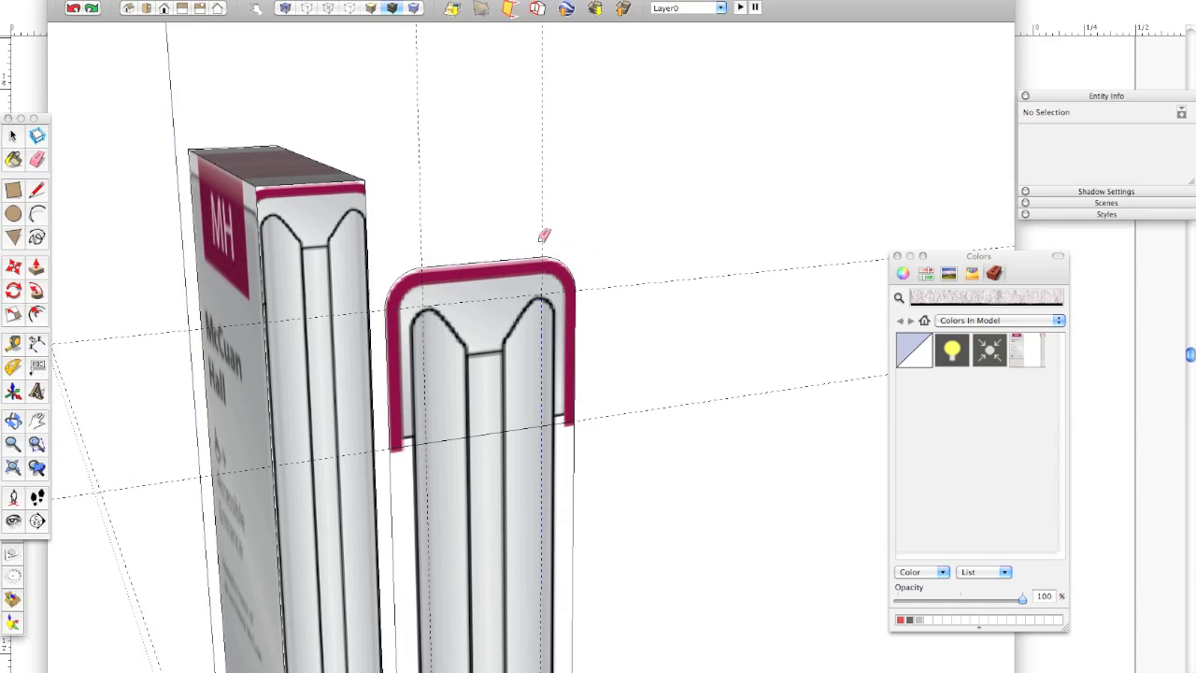
pyautogui.click(422, 244)
pyautogui.click(635, 284)
pyautogui.click(638, 412)
# Select the cap's outer side, arc and top edges and offset them inward to the inner edge of the maroon band.
pyautogui.press('space')
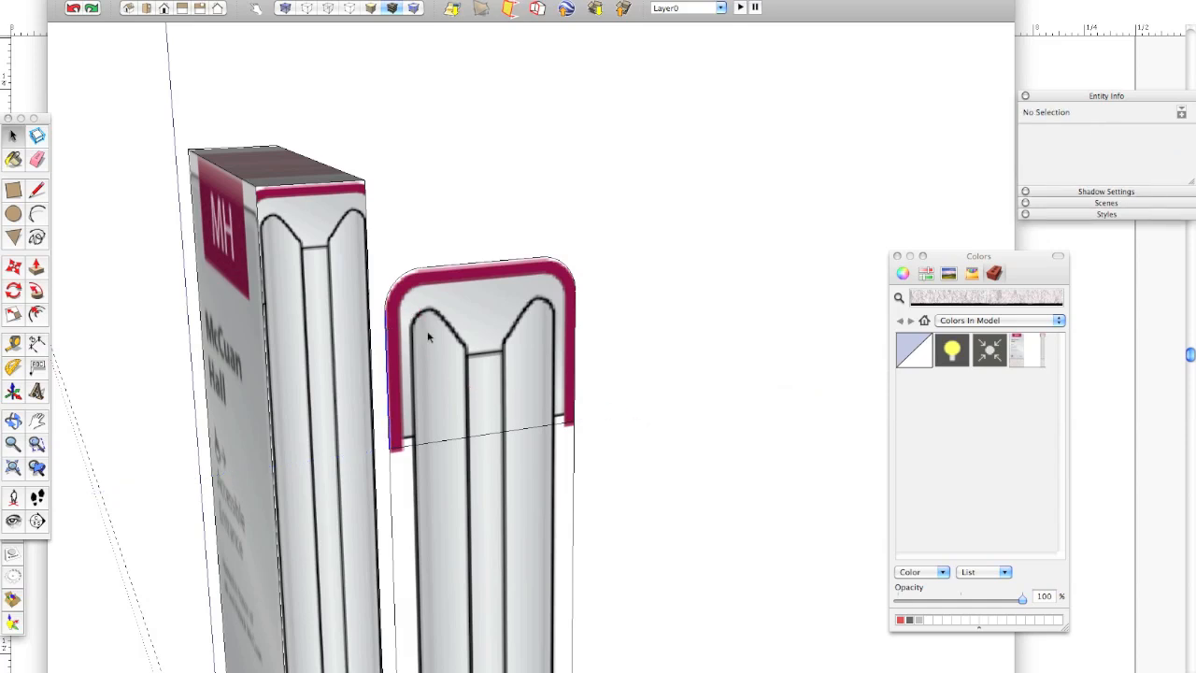
pyautogui.click(418, 331)
pyautogui.keyDown('shift'); pyautogui.click(397, 281); pyautogui.keyUp('shift')
pyautogui.keyDown('shift'); pyautogui.click(447, 269); pyautogui.keyUp('shift')
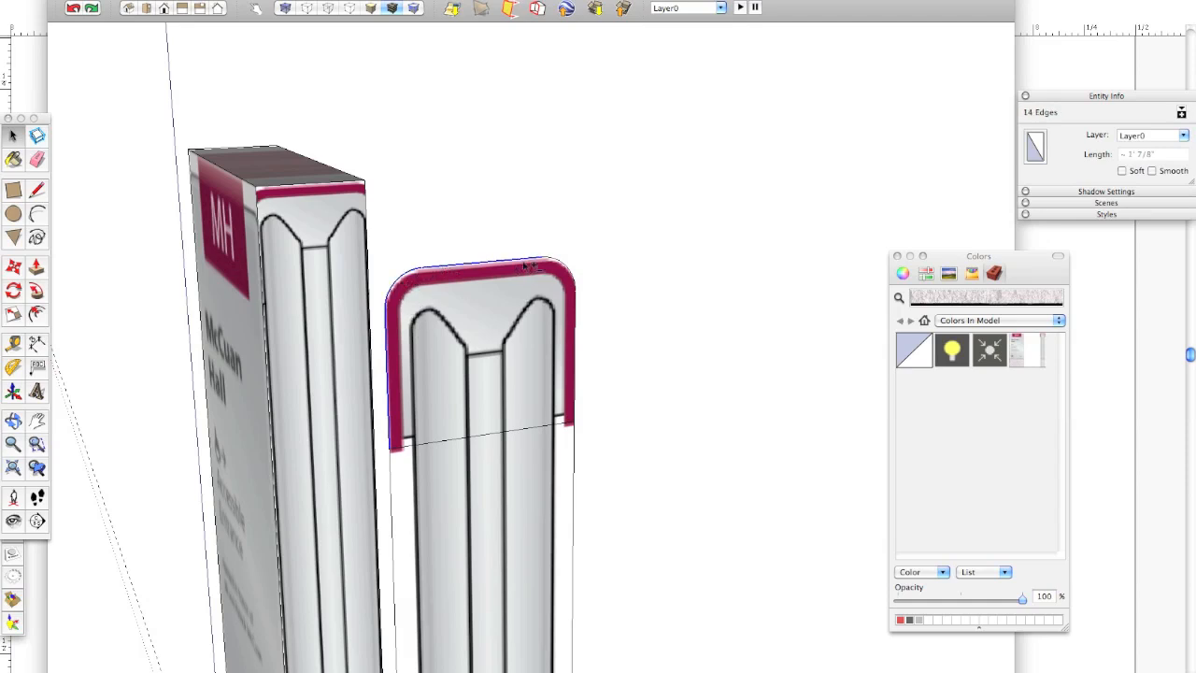
pyautogui.keyDown('shift'); pyautogui.click(575, 268); pyautogui.keyUp('shift')
pyautogui.keyDown('shift'); pyautogui.click(575, 332); pyautogui.keyUp('shift')
pyautogui.click(36, 314)
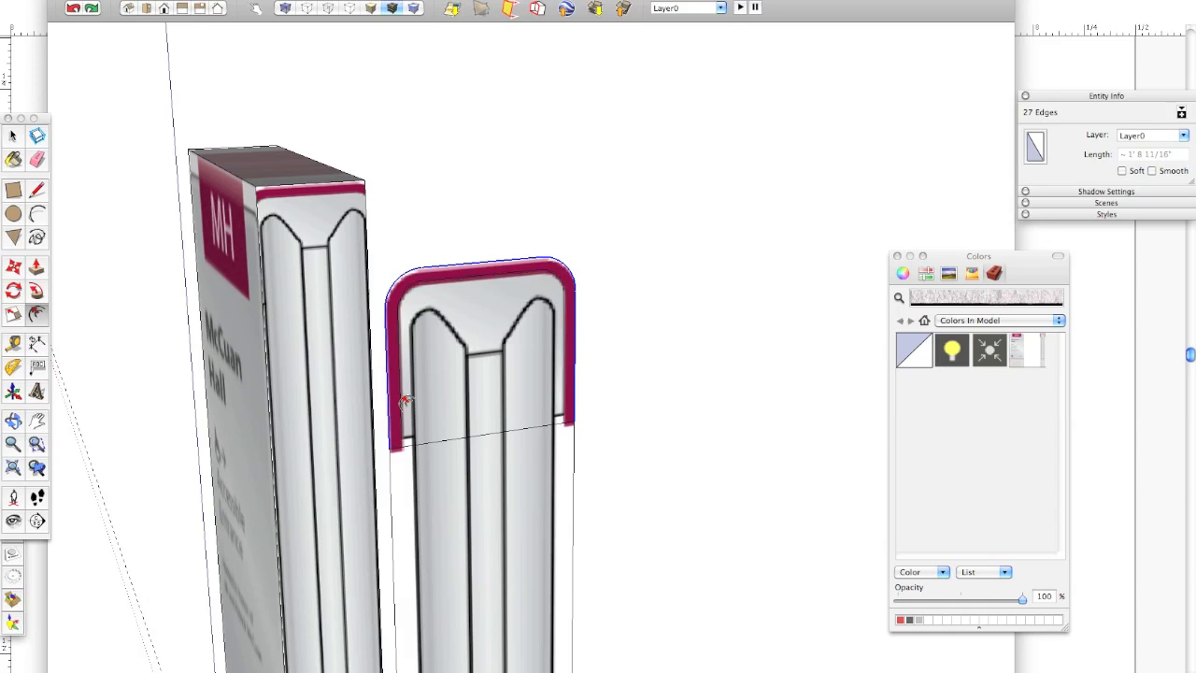
pyautogui.press('space')
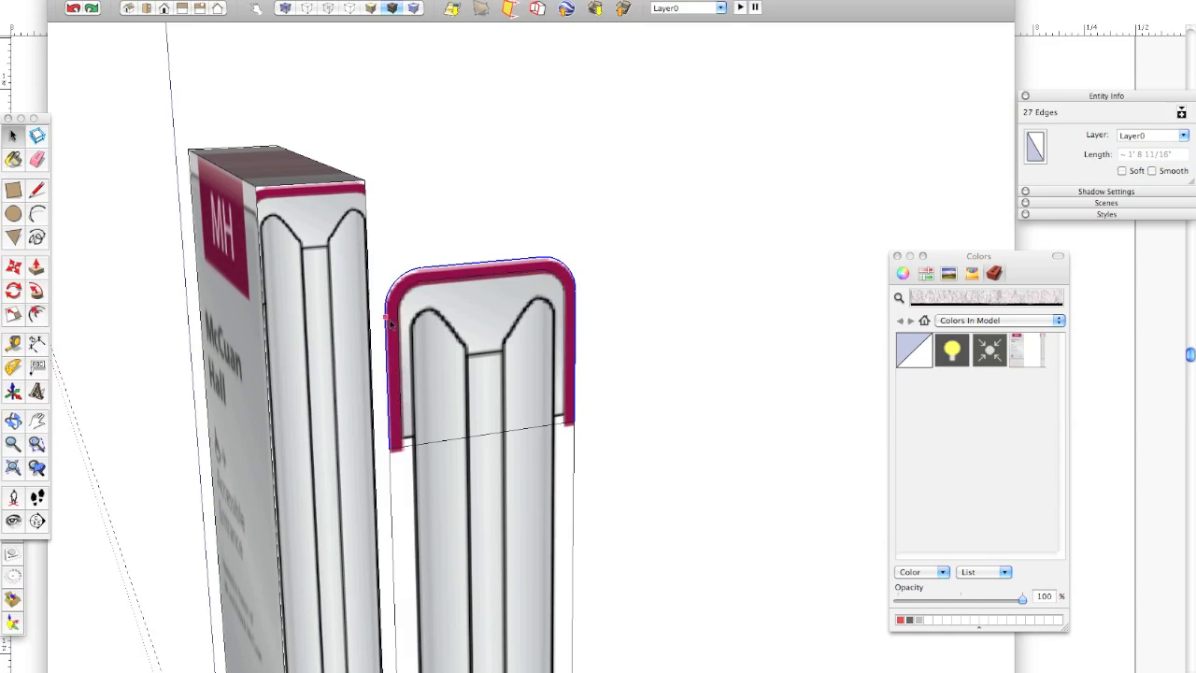
# Select the maroon cap band's face with its bounding edges and make it a group.
pyautogui.click(394, 334)
pyautogui.doubleClick(397, 312)
pyautogui.click(458, 273)
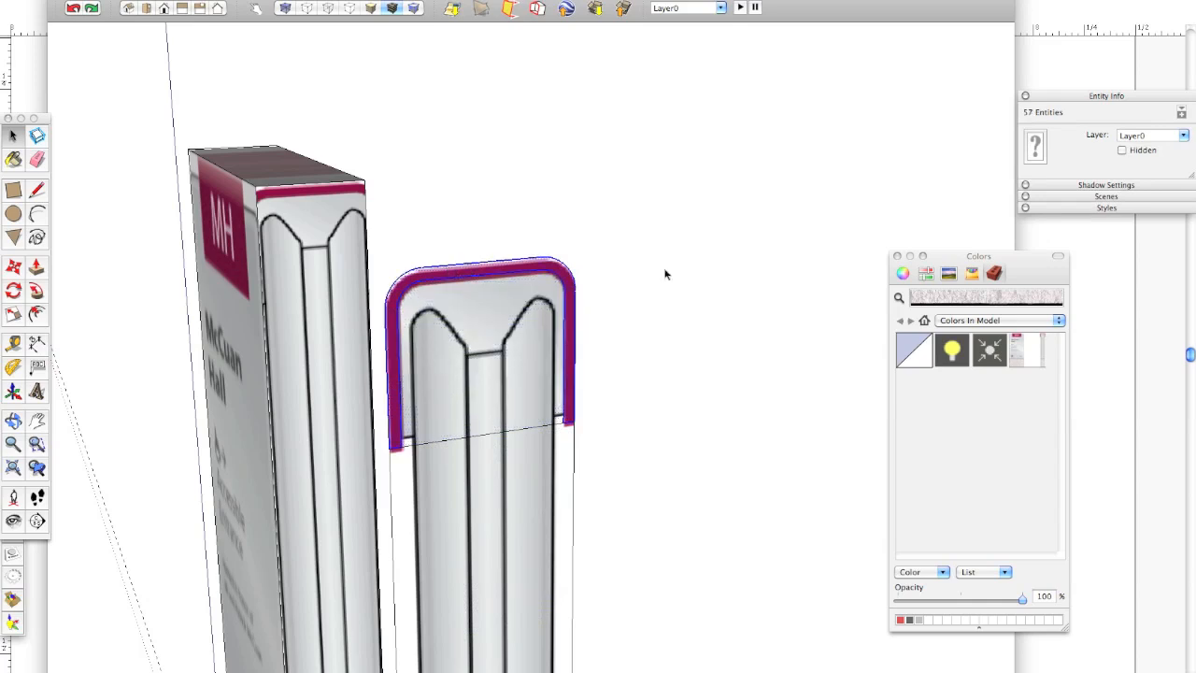
pyautogui.click(617, 272)
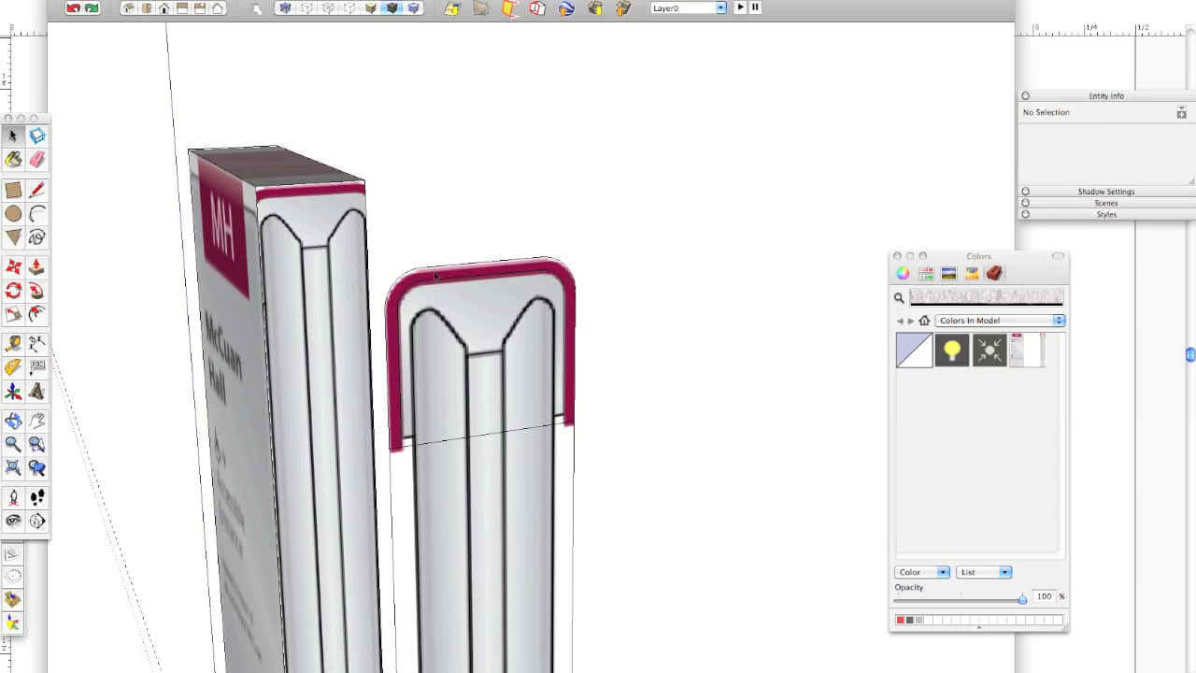
pyautogui.click(435, 276)
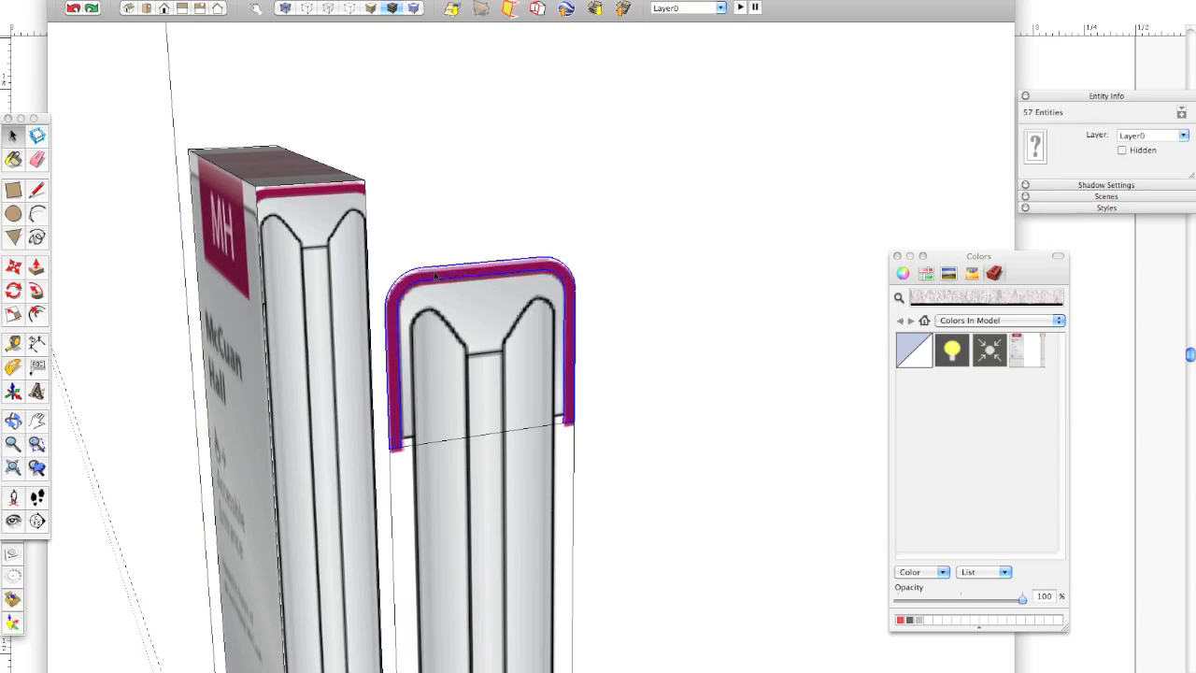
pyautogui.rightClick(435, 275)
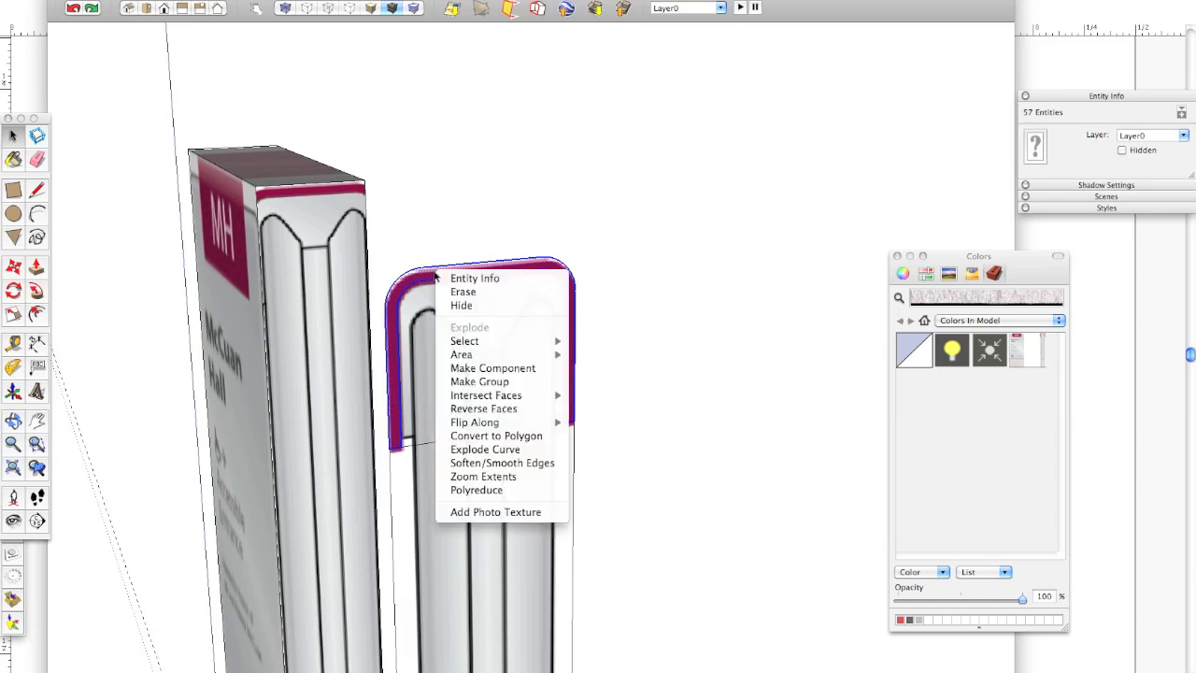
pyautogui.click(492, 382)
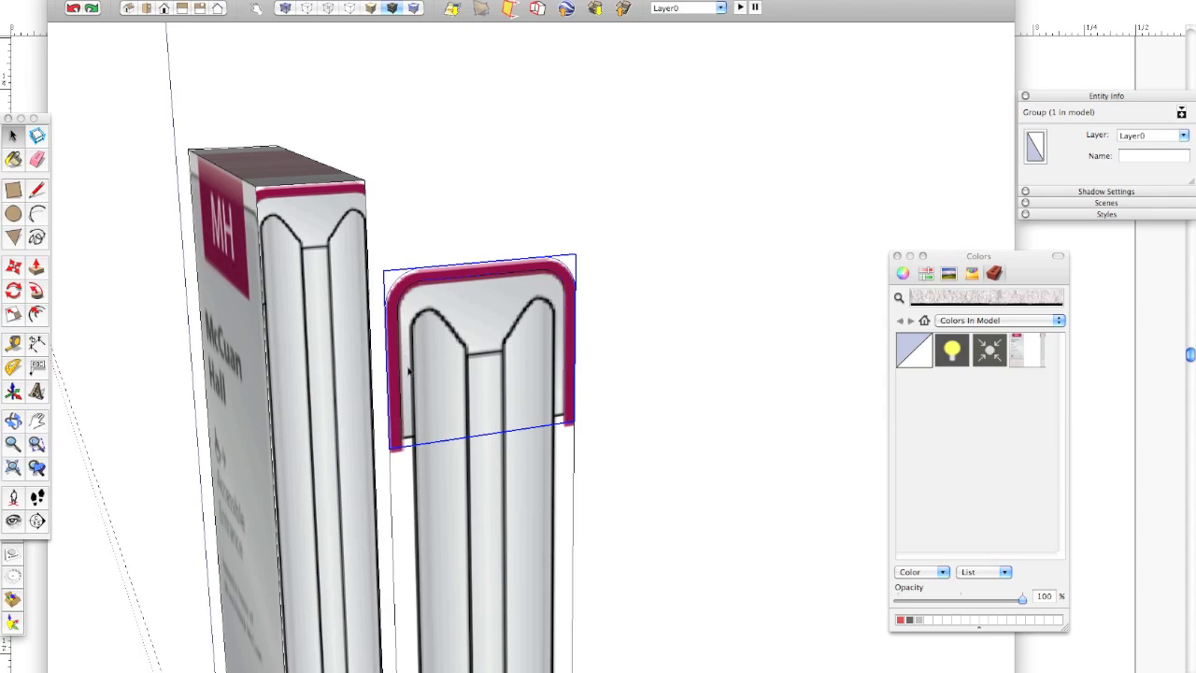
pyautogui.moveTo(406, 293); pyautogui.dragTo(725, 322, button='middle')
pyautogui.press('m')
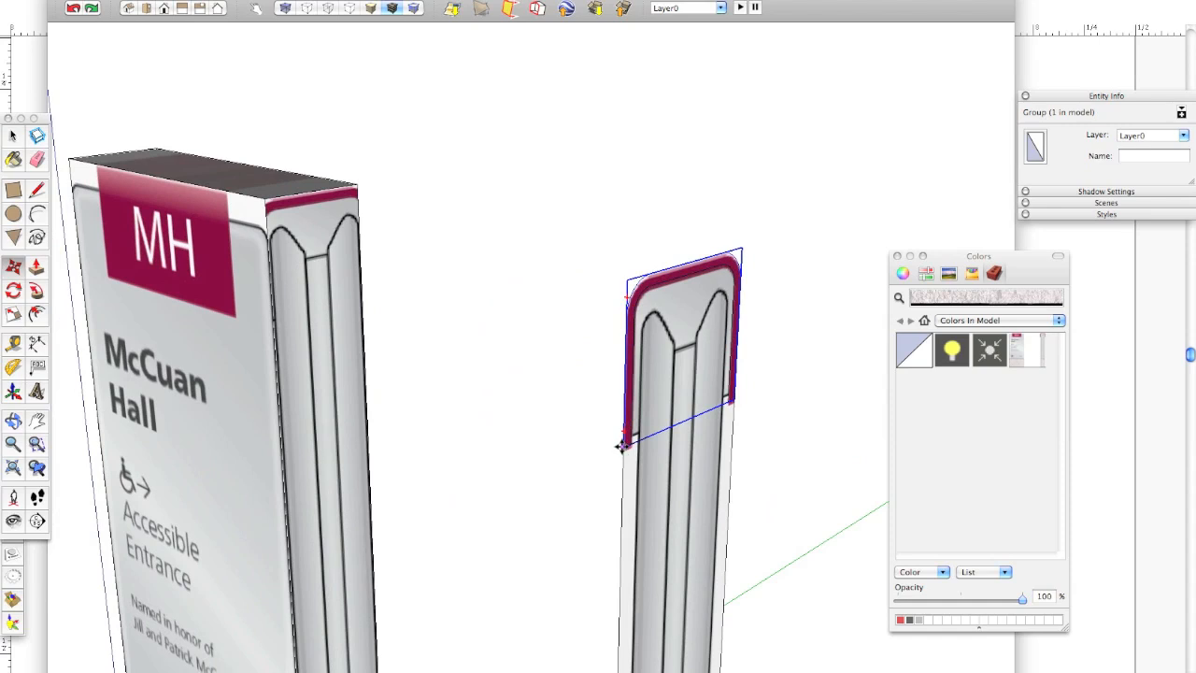
pyautogui.click(624, 446)
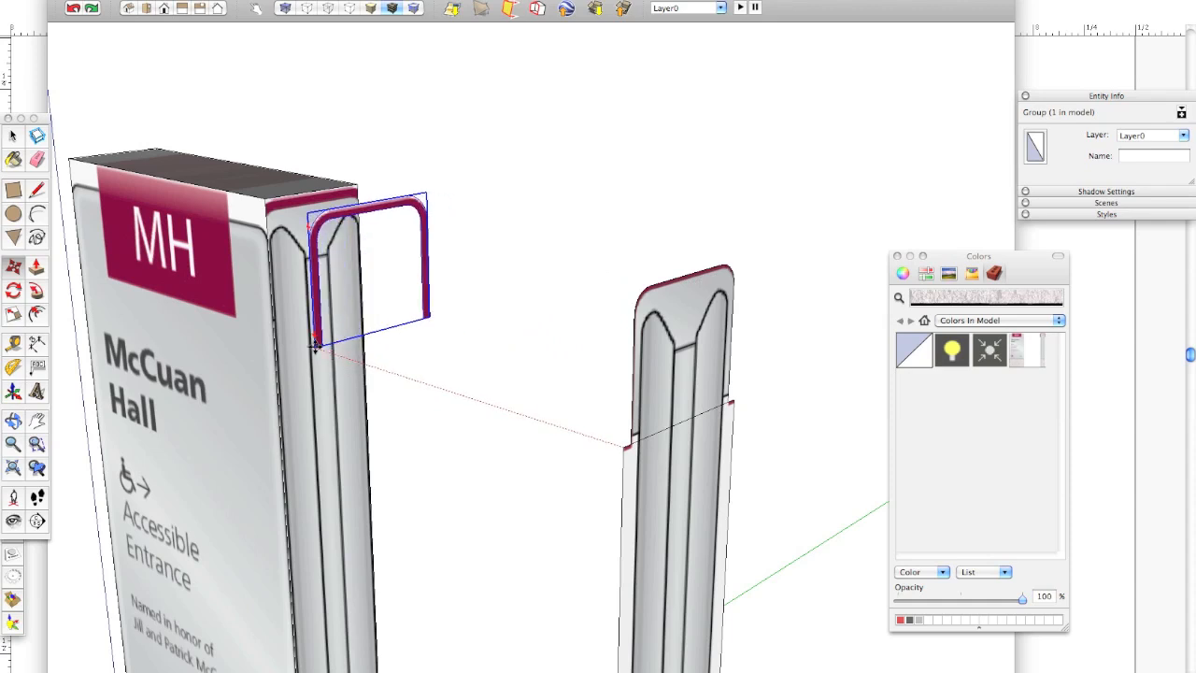
pyautogui.press('Escape')
pyautogui.press('space')
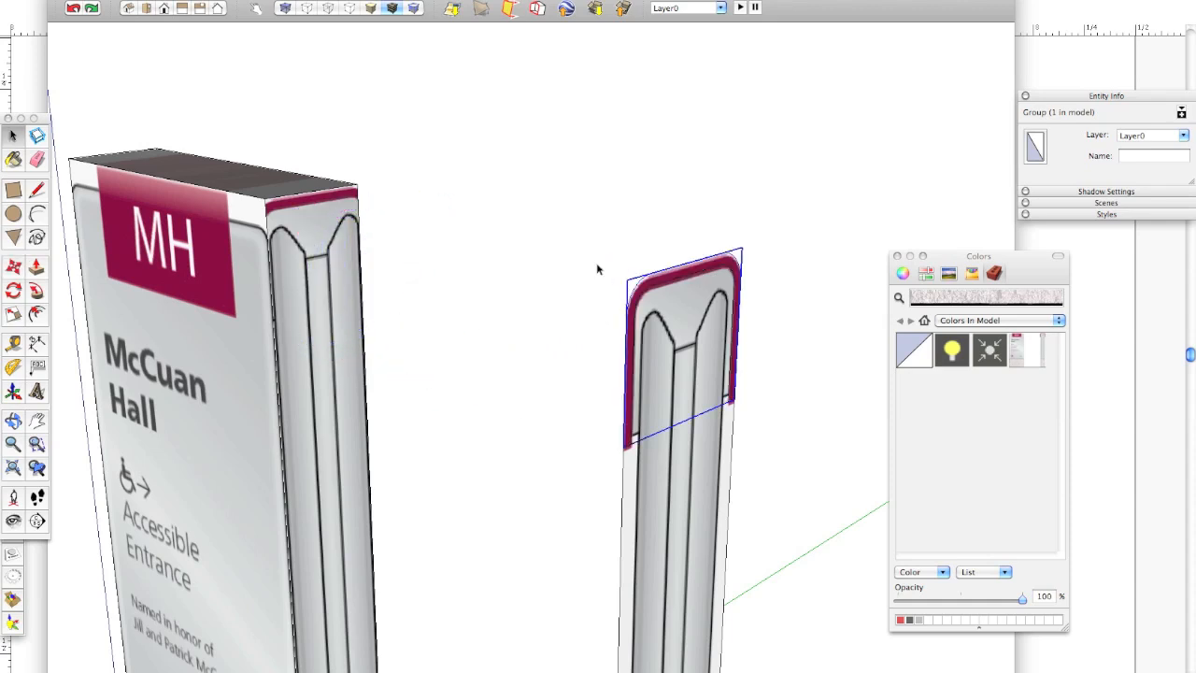
# Move the cap group from its lower outer corner to the matching lower corner of the block's maroon MH panel.
pyautogui.click(598, 268)
pyautogui.click(669, 277)
pyautogui.click(14, 269)
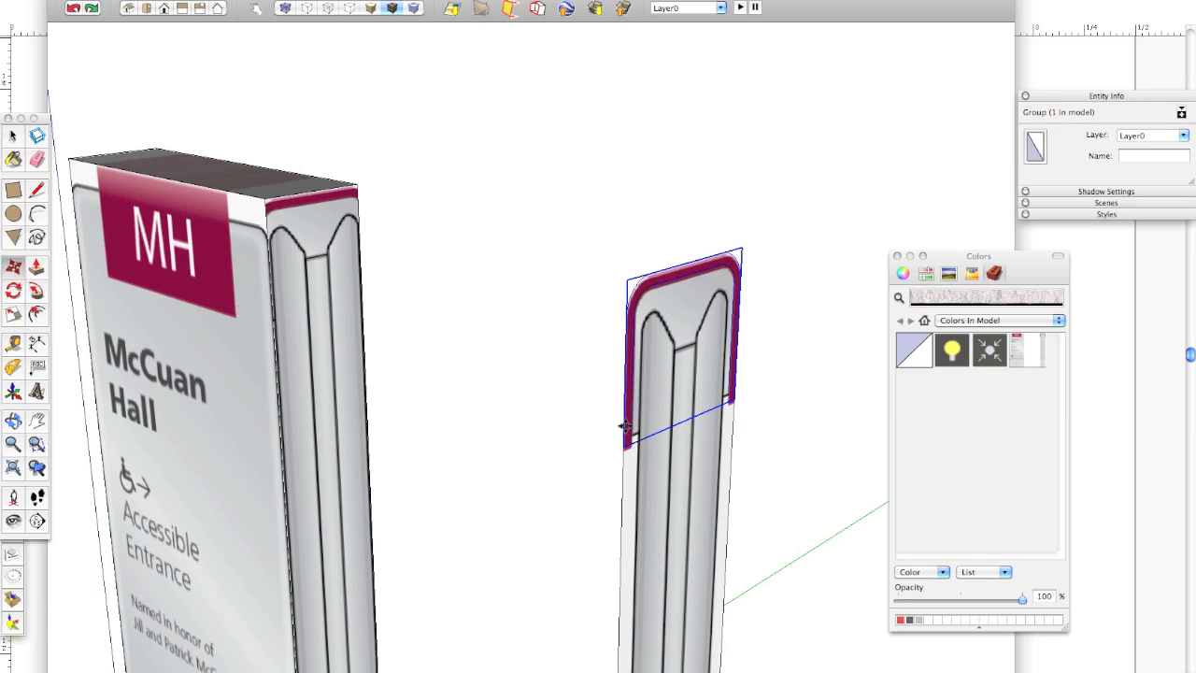
pyautogui.moveTo(622, 439); pyautogui.dragTo(228, 317)
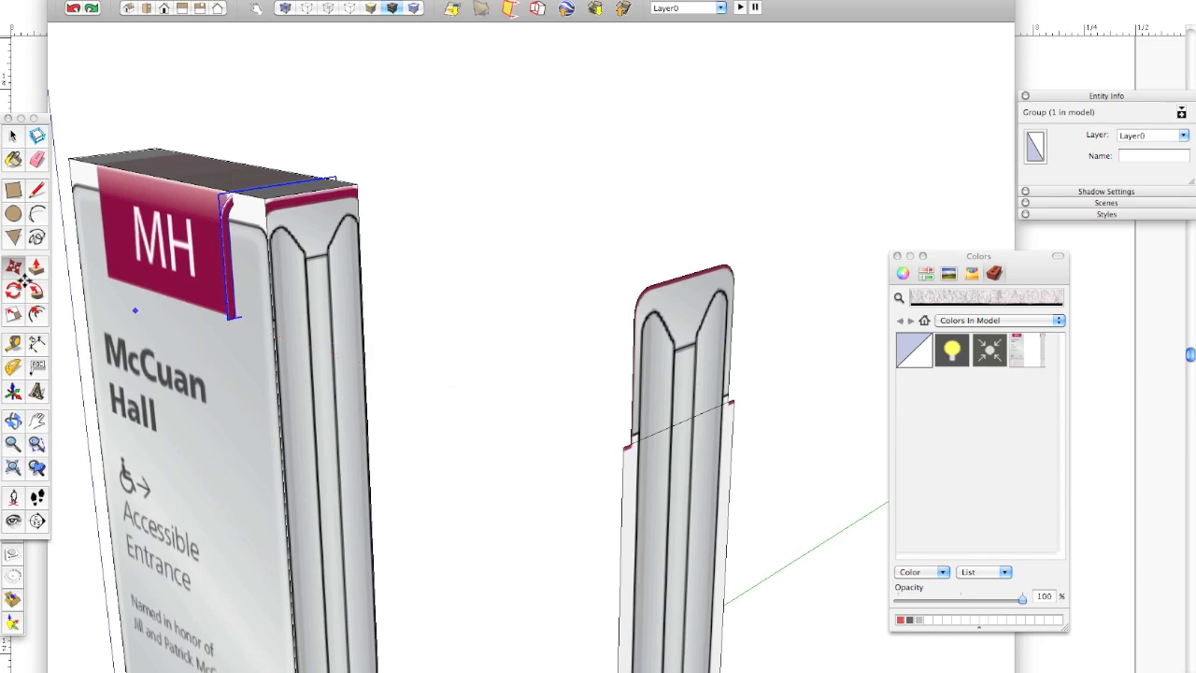
# Nudge the cap group sideways so it lines up with the outer vertical edge of the block's maroon MH panel.
pyautogui.moveTo(243, 275); pyautogui.dragTo(690, 346, button='middle')
pyautogui.moveTo(534, 348); pyautogui.dragTo(686, 349, button='middle')
pyautogui.scroll(3, 616, 370)
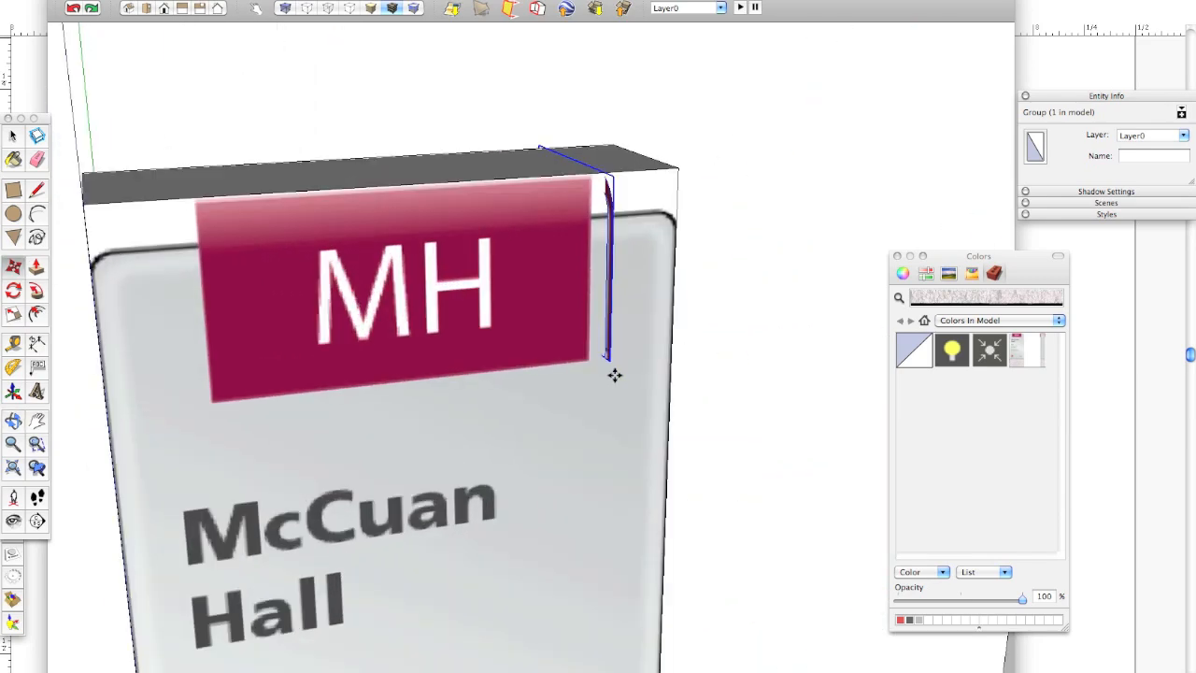
pyautogui.moveTo(608, 375); pyautogui.dragTo(598, 376)
pyautogui.moveTo(639, 376); pyautogui.dragTo(339, 368, button='middle')
pyautogui.moveTo(494, 409); pyautogui.dragTo(504, 408)
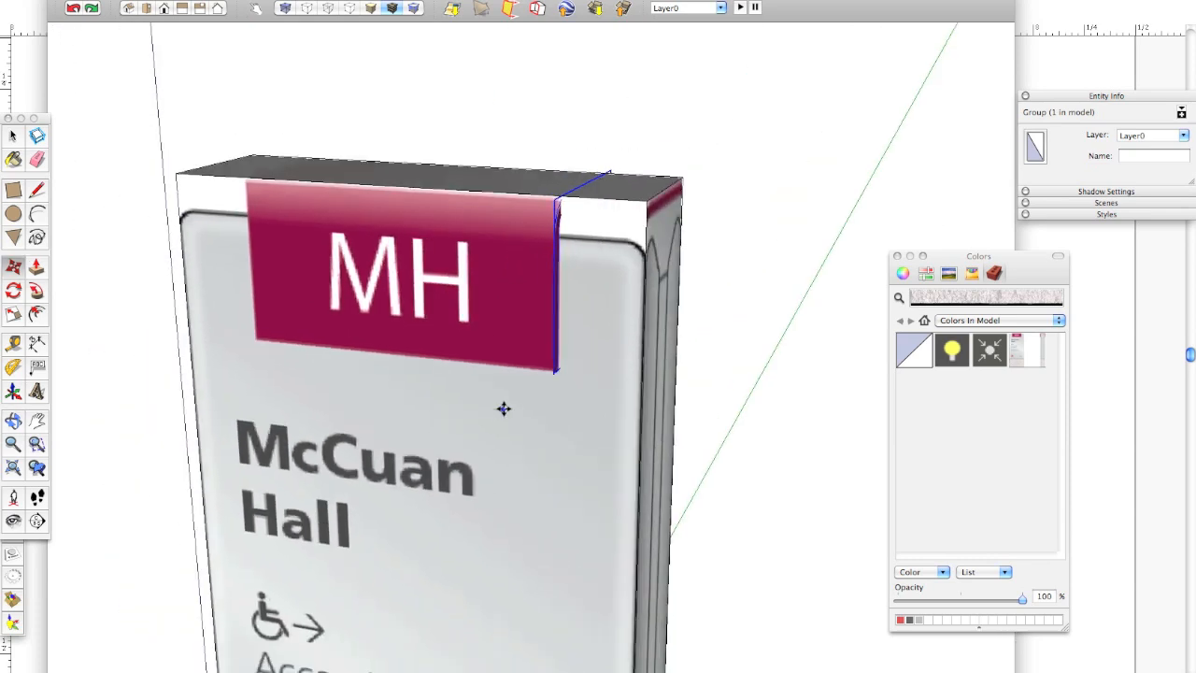
# Push the block's top face down to the upper edge of the gray sign panel, removing the white strip above it.
pyautogui.keyDown('shift'); pyautogui.moveTo(436, 307); pyautogui.dragTo(768, 340, button='middle'); pyautogui.keyUp('shift')
pyautogui.keyDown('shift'); pyautogui.moveTo(391, 362); pyautogui.dragTo(469, 320, button='middle'); pyautogui.keyUp('shift')
pyautogui.scroll(-2, 452, 319)
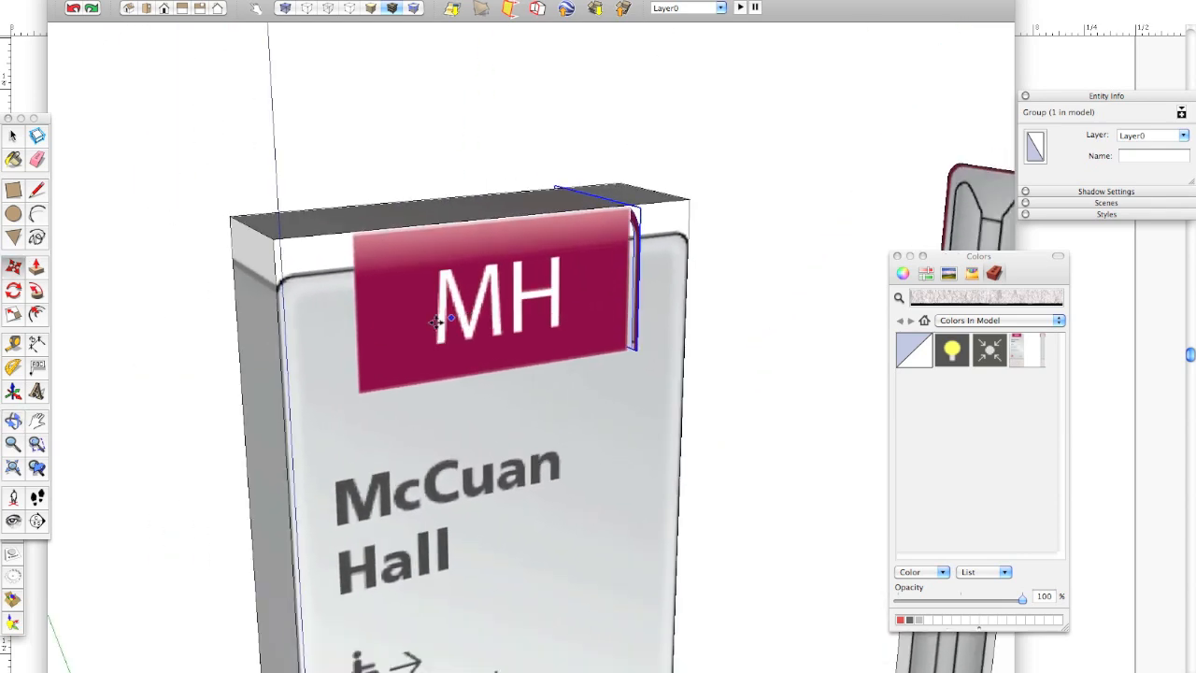
pyautogui.press('space')
pyautogui.click(307, 339)
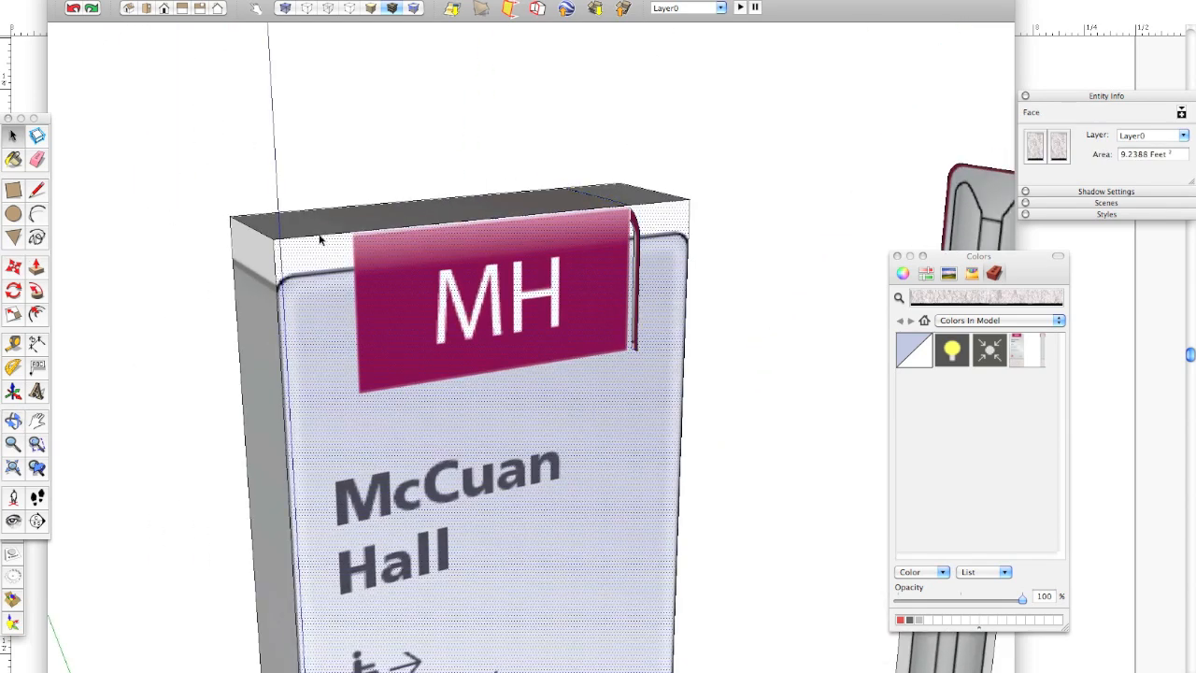
pyautogui.press('p')
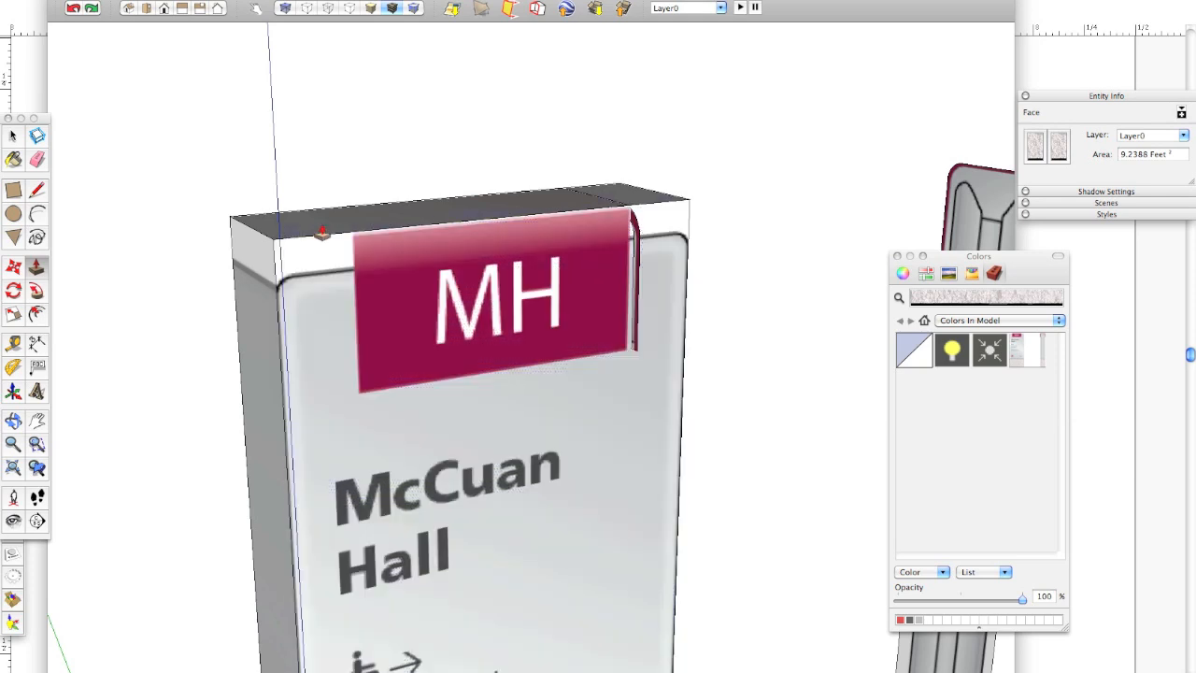
pyautogui.press('space')
pyautogui.click(314, 161)
pyautogui.press('p')
pyautogui.moveTo(339, 234); pyautogui.dragTo(342, 269)
pyautogui.moveTo(342, 269); pyautogui.dragTo(555, 320, button='middle')
pyautogui.click(599, 220)
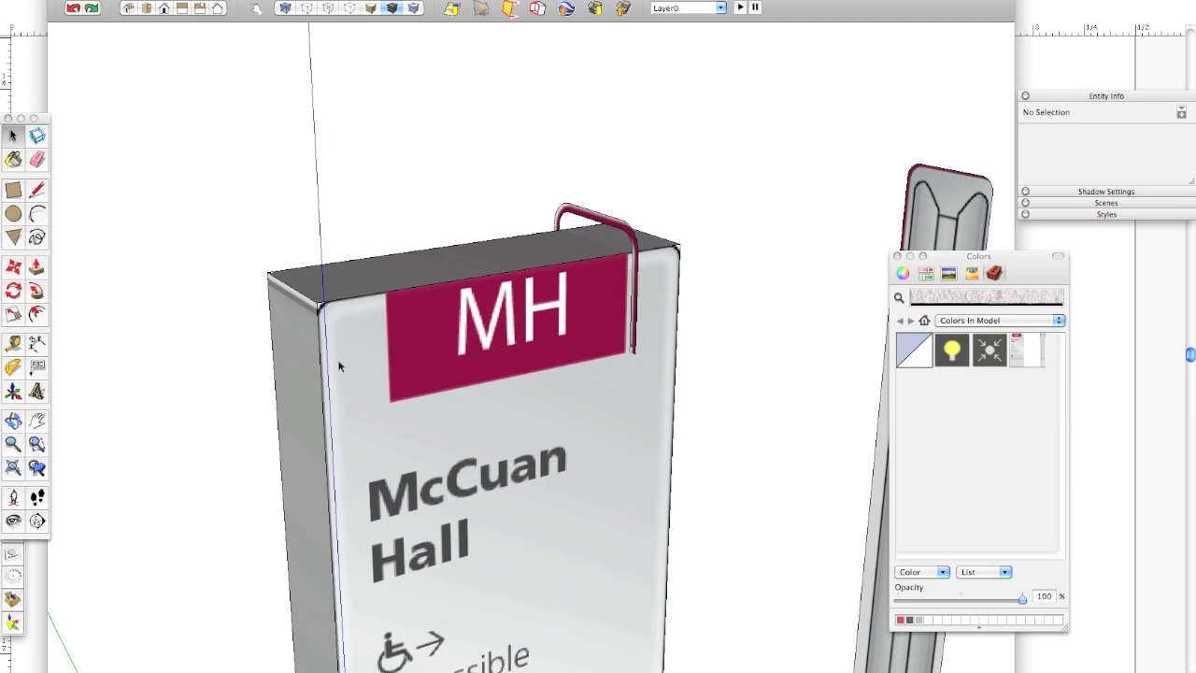
# Place a vertical guide on the block's front face along the MH panel's opposite vertical edge.
pyautogui.press('t')
pyautogui.click(319, 364)
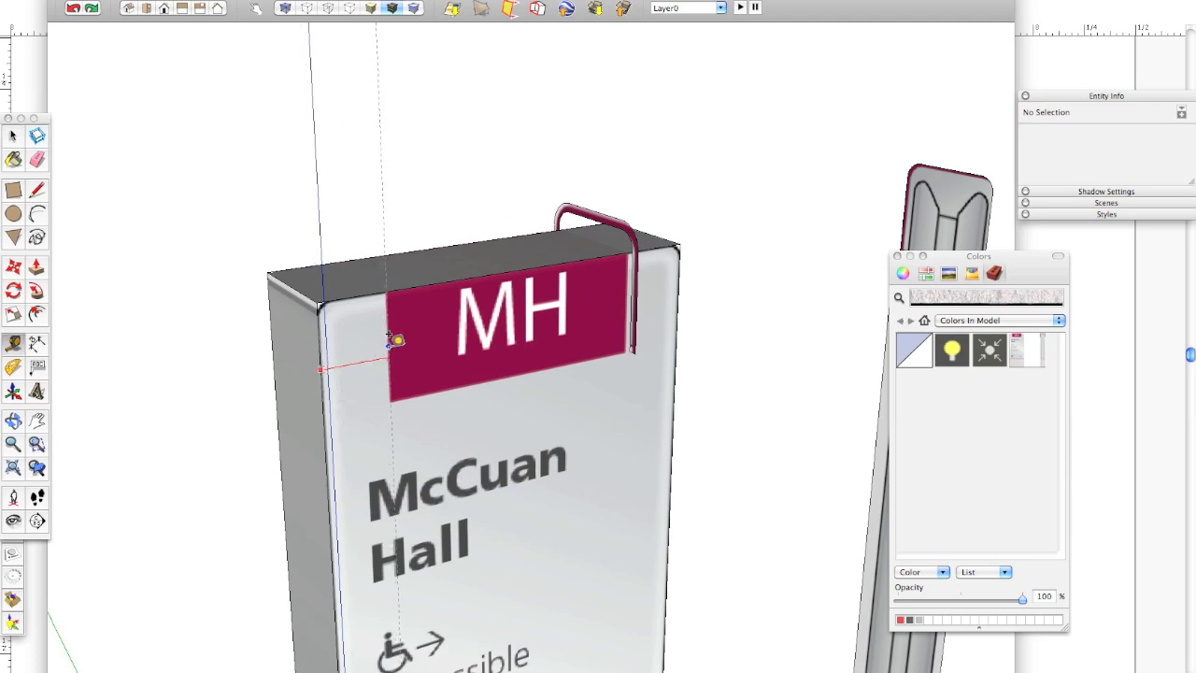
pyautogui.click(389, 336)
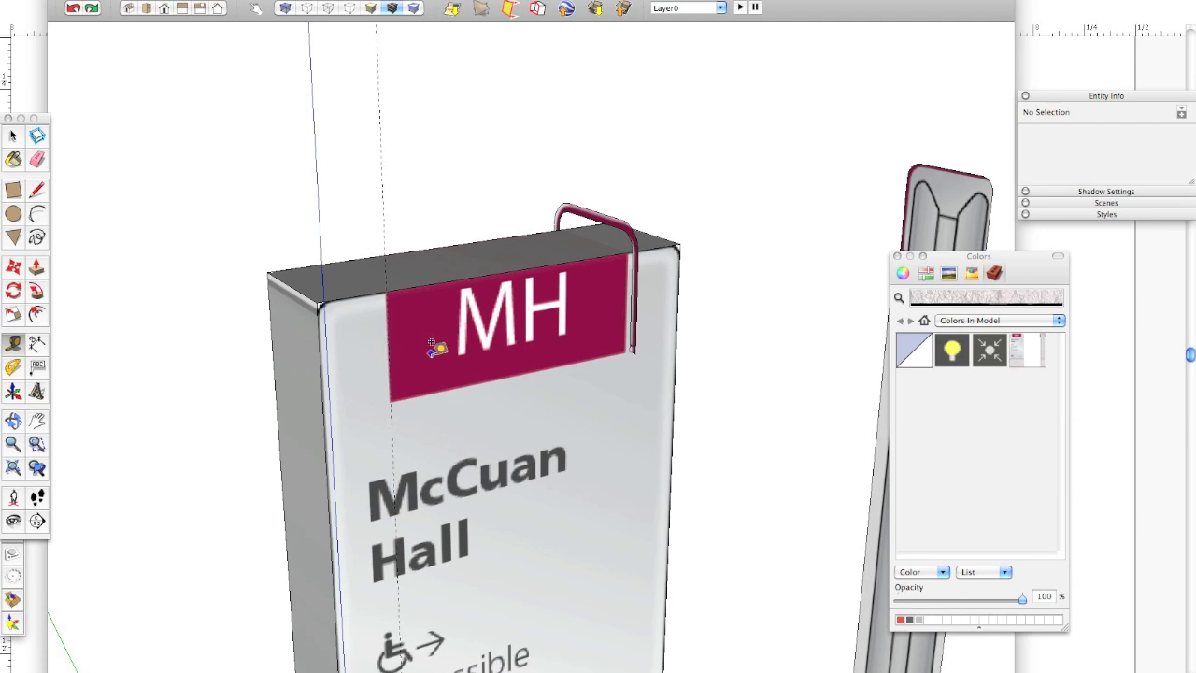
# Open the cap group and extrude its band face across the block to the vertical guide.
pyautogui.press('space')
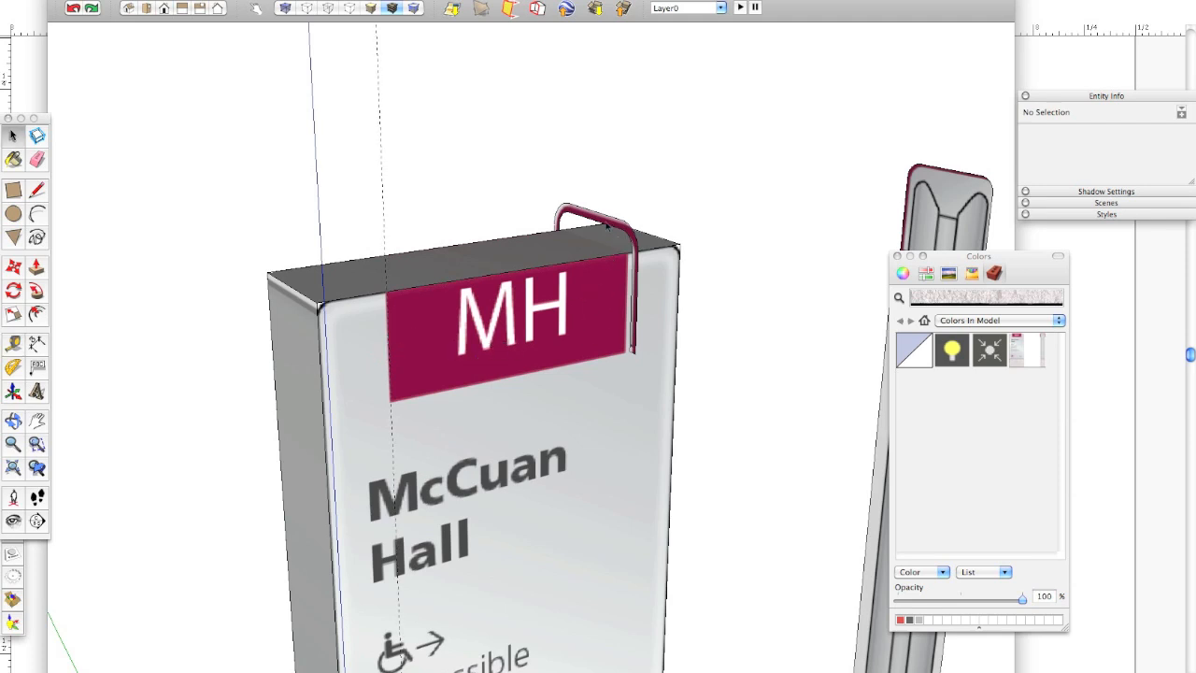
pyautogui.doubleClick(606, 225)
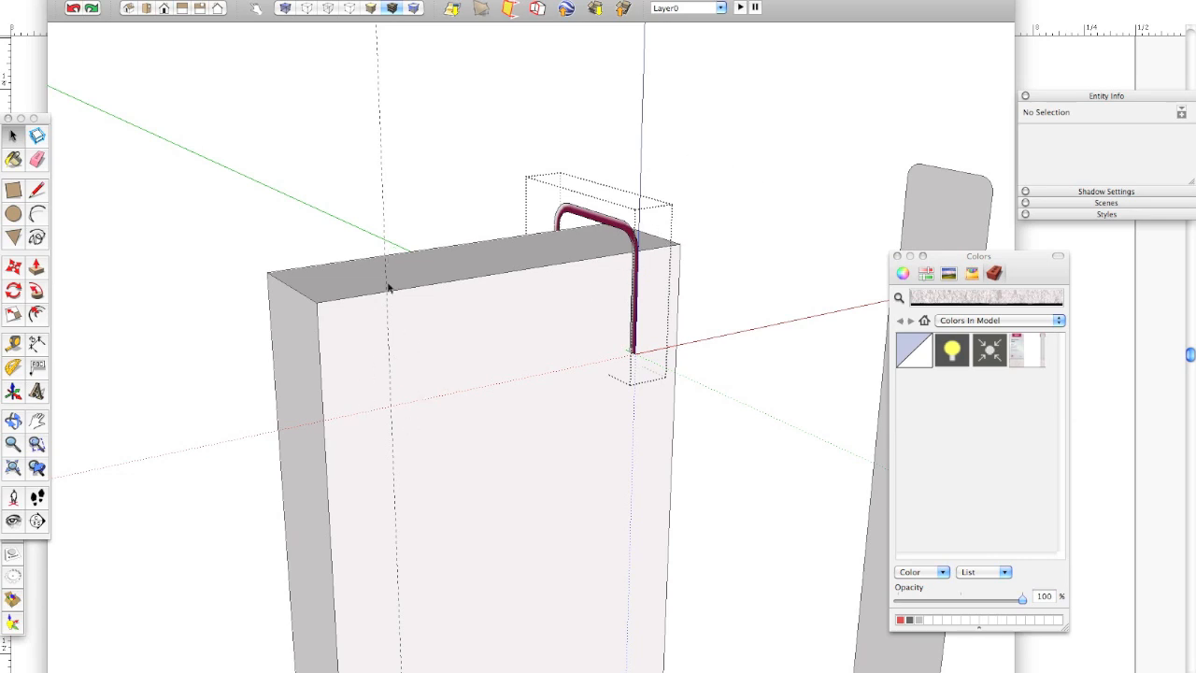
pyautogui.press('p')
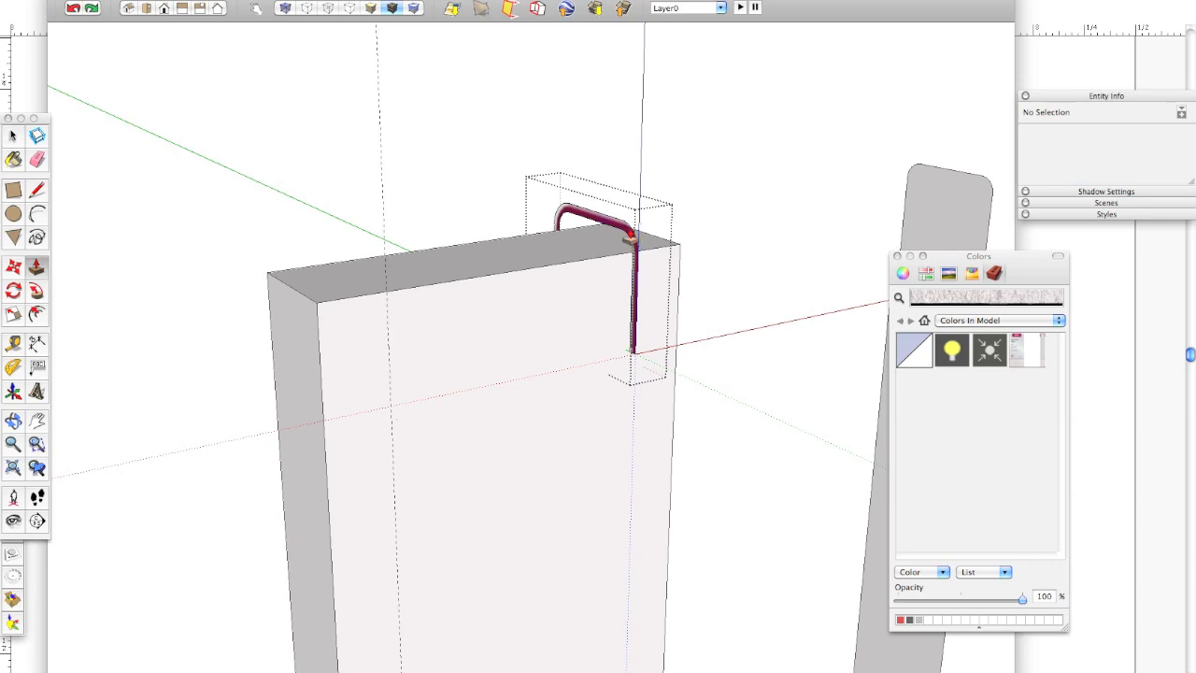
pyautogui.moveTo(633, 331); pyautogui.dragTo(386, 299)
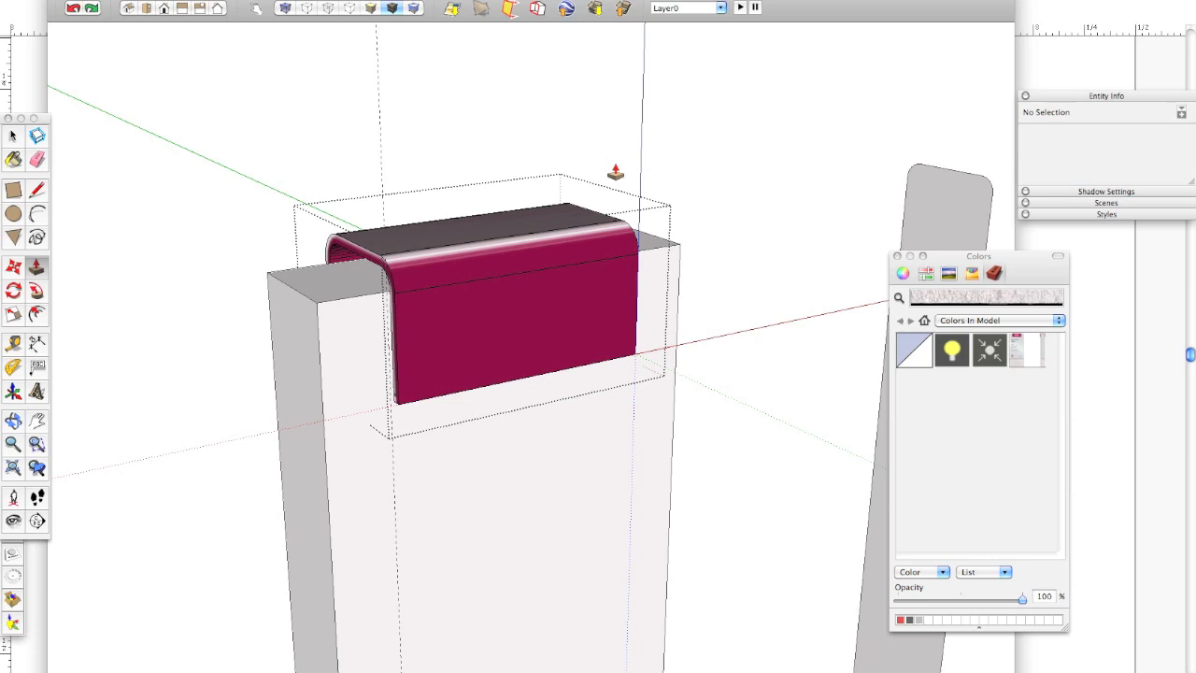
# Sample the block's front texture and paint it onto the cap's front, curved and top faces so the MH lettering carries over.
pyautogui.press('b')
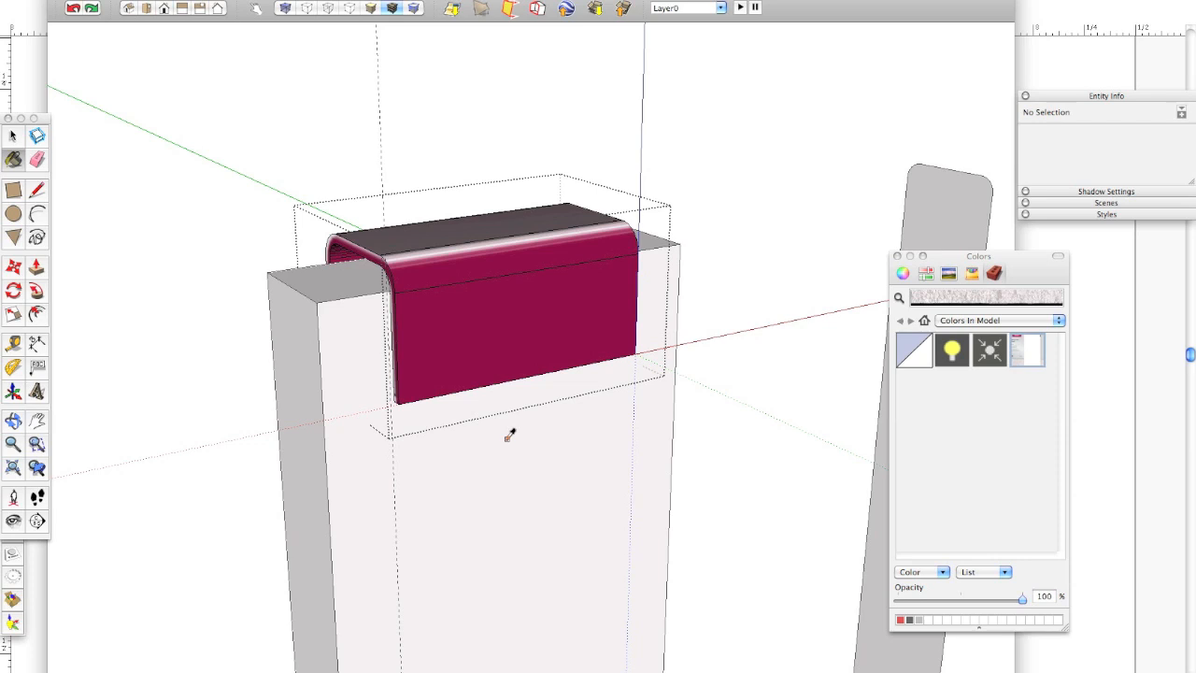
pyautogui.press('space')
pyautogui.click(502, 318)
pyautogui.press('b')
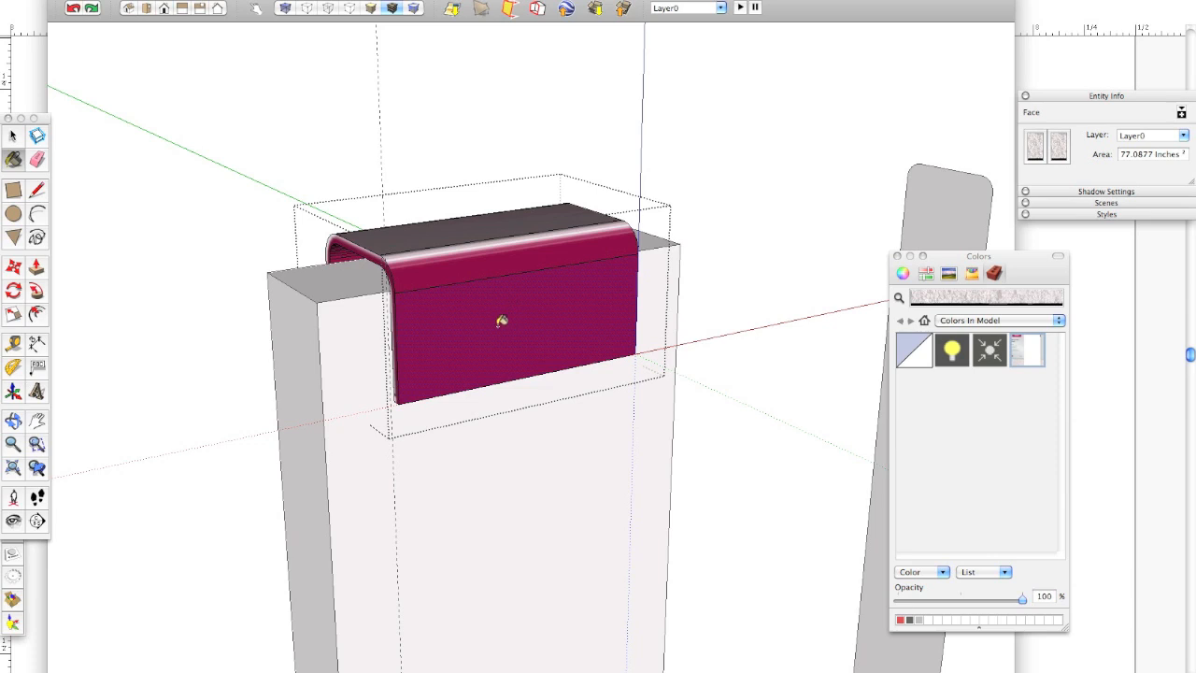
pyautogui.click(502, 327)
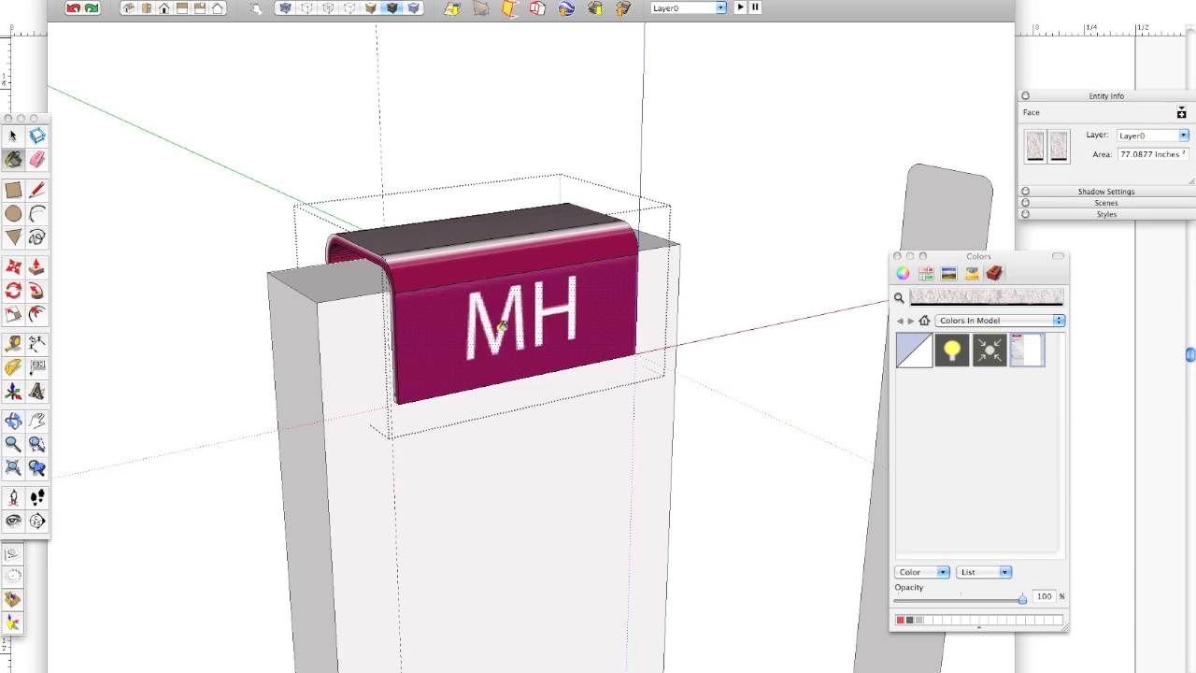
pyautogui.click(457, 261)
pyautogui.click(440, 239)
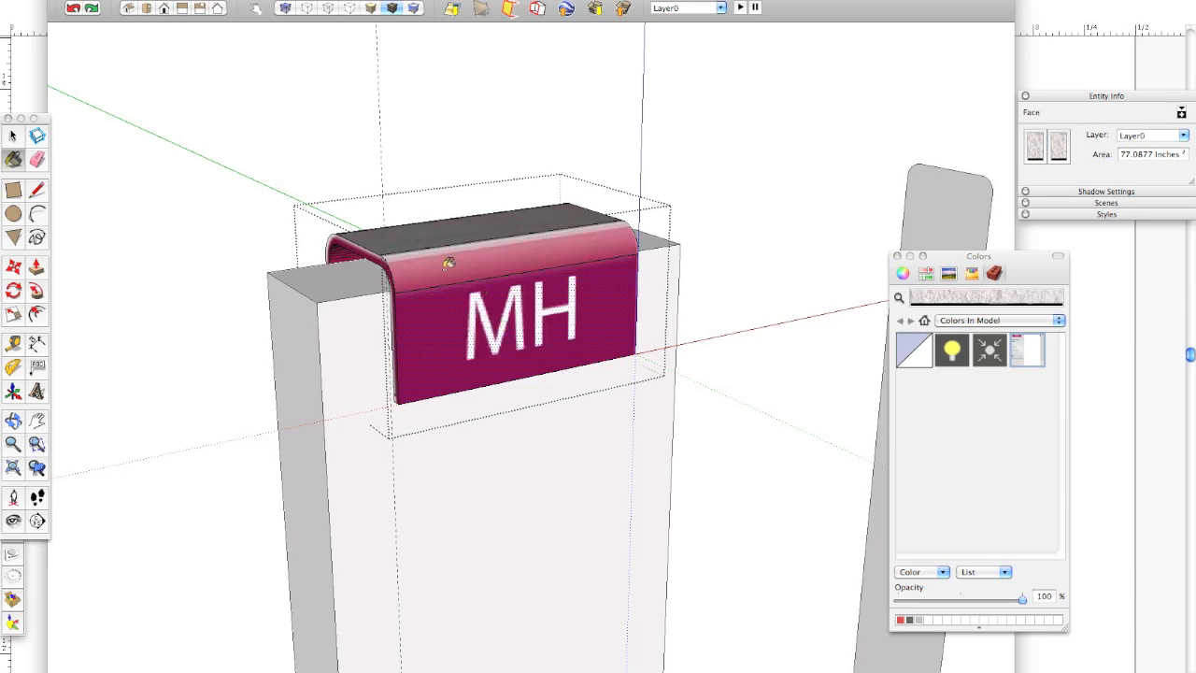
pyautogui.moveTo(464, 265)
pyautogui.mouseDown(button='middle')
pyautogui.moveTo(457, 299)
pyautogui.moveTo(633, 291)
pyautogui.mouseUp(button='middle')
pyautogui.scroll(3, 632, 291)
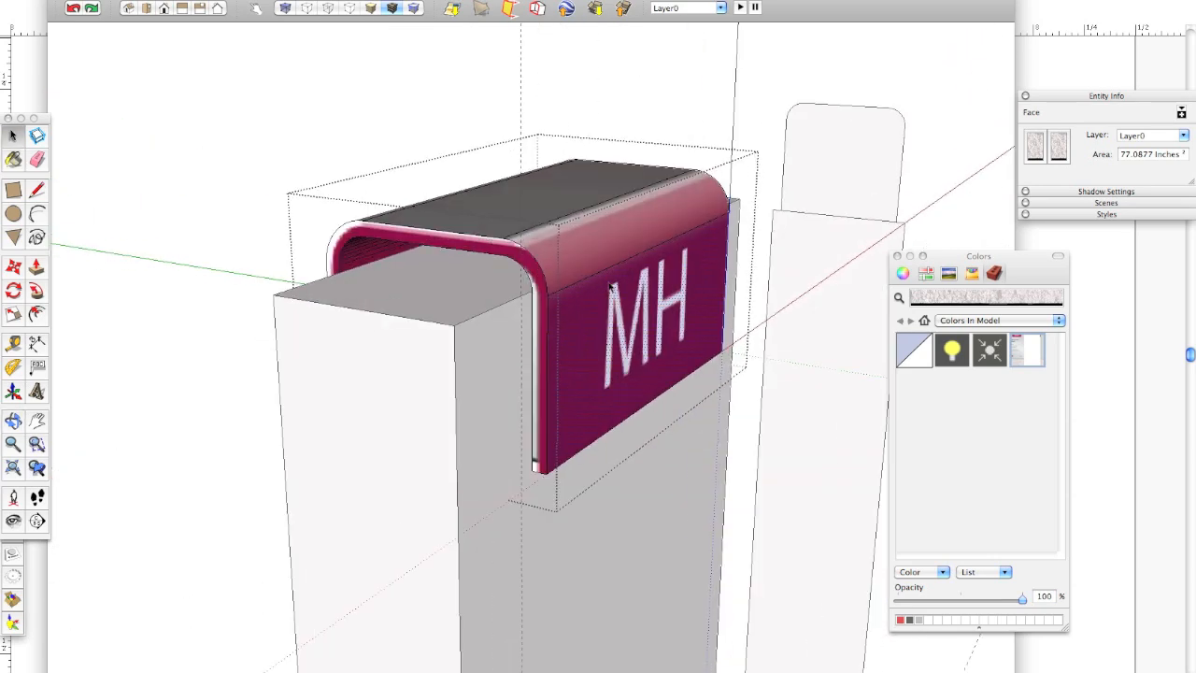
pyautogui.moveTo(590, 266); pyautogui.dragTo(458, 255, button='middle')
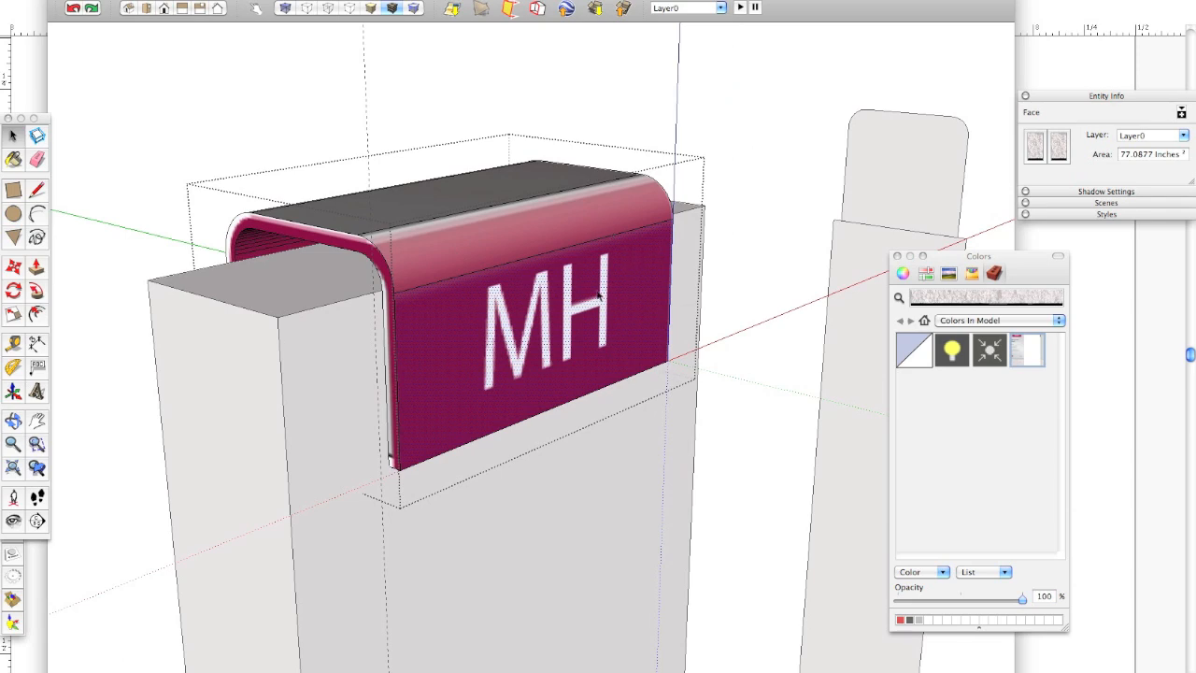
pyautogui.press('shift+super+a')
# Sample the solid maroon beside the MH lettering on the cap's front as the current paint color.
pyautogui.moveTo(478, 329); pyautogui.dragTo(397, 275, button='middle')
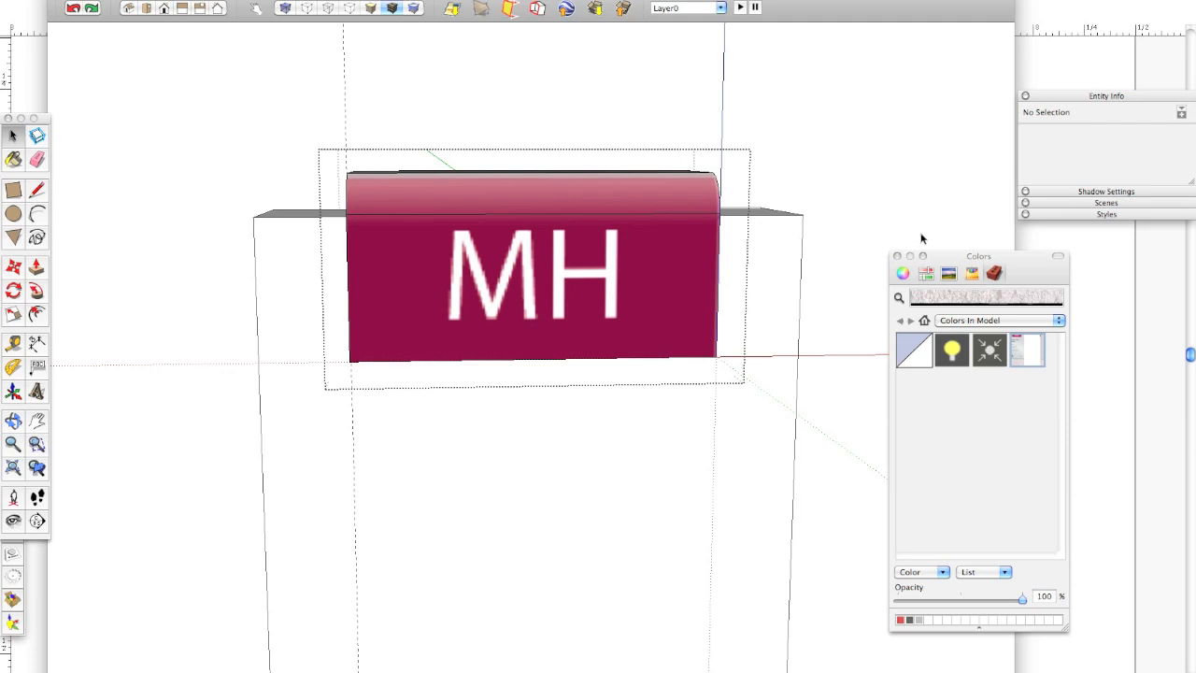
pyautogui.moveTo(960, 258); pyautogui.dragTo(923, 184)
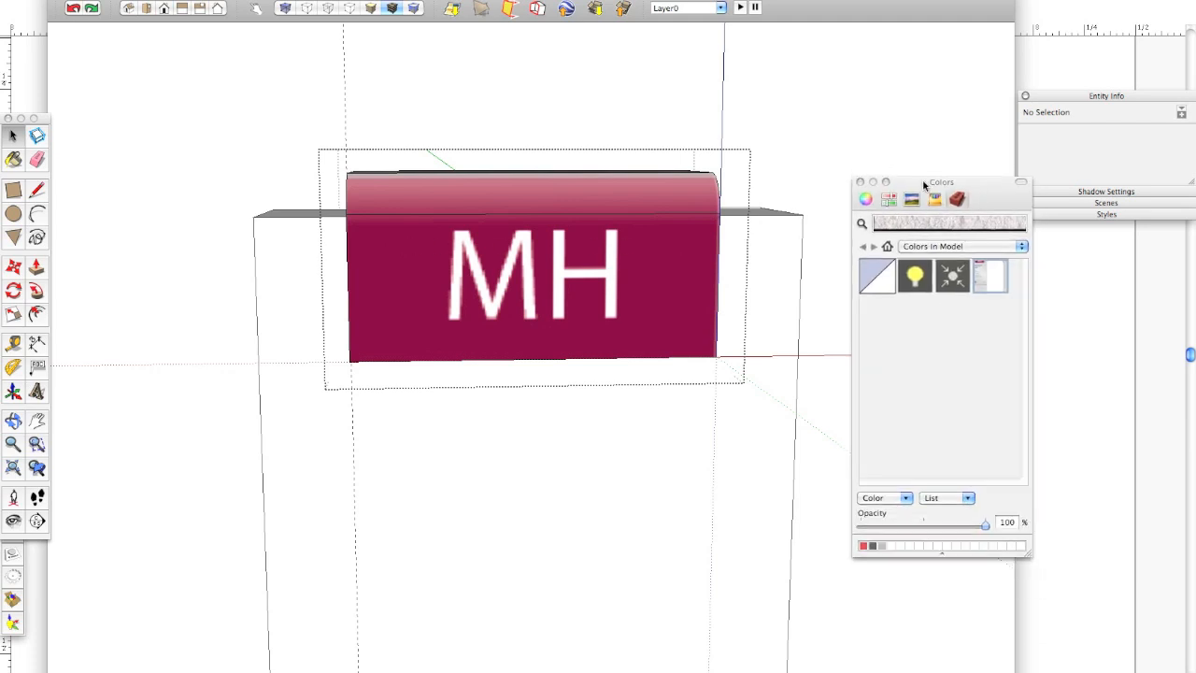
pyautogui.click(862, 224)
pyautogui.click(376, 259)
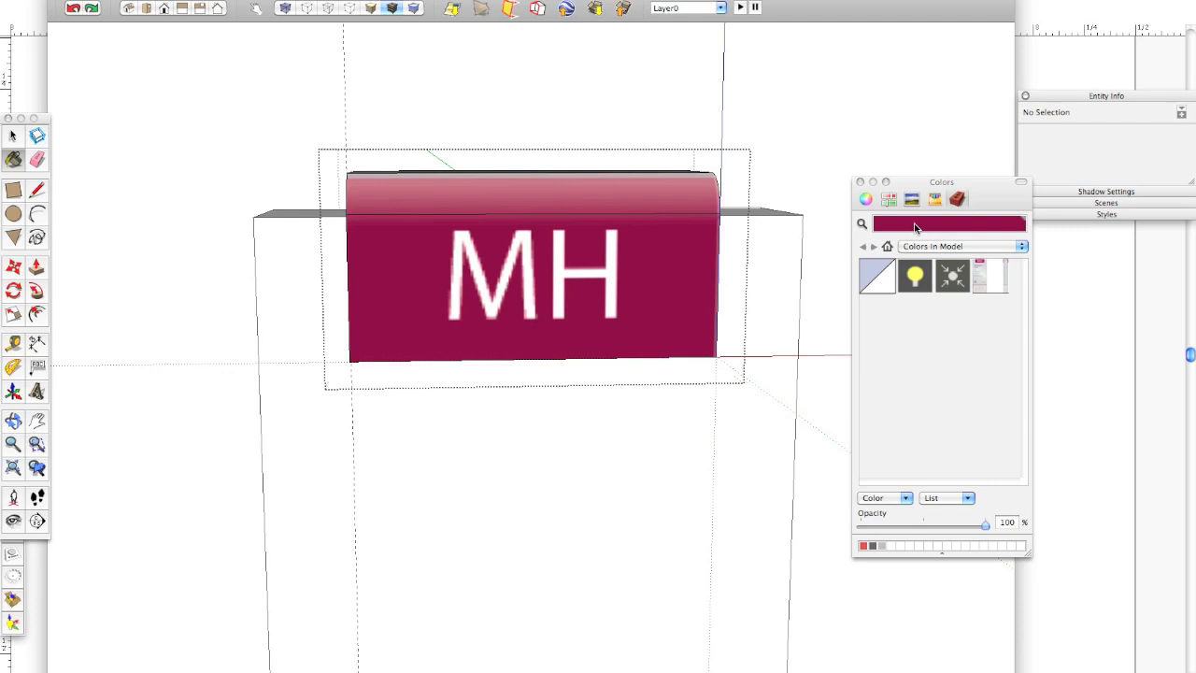
# Paint the cap's front curve, top, back curve and back face with the sampled maroon, leaving the lettered front face textured.
pyautogui.scroll(-1, 290, 210)
pyautogui.moveTo(355, 248)
pyautogui.mouseDown(button='middle')
pyautogui.moveTo(459, 315)
pyautogui.moveTo(504, 294)
pyautogui.mouseUp(button='middle')
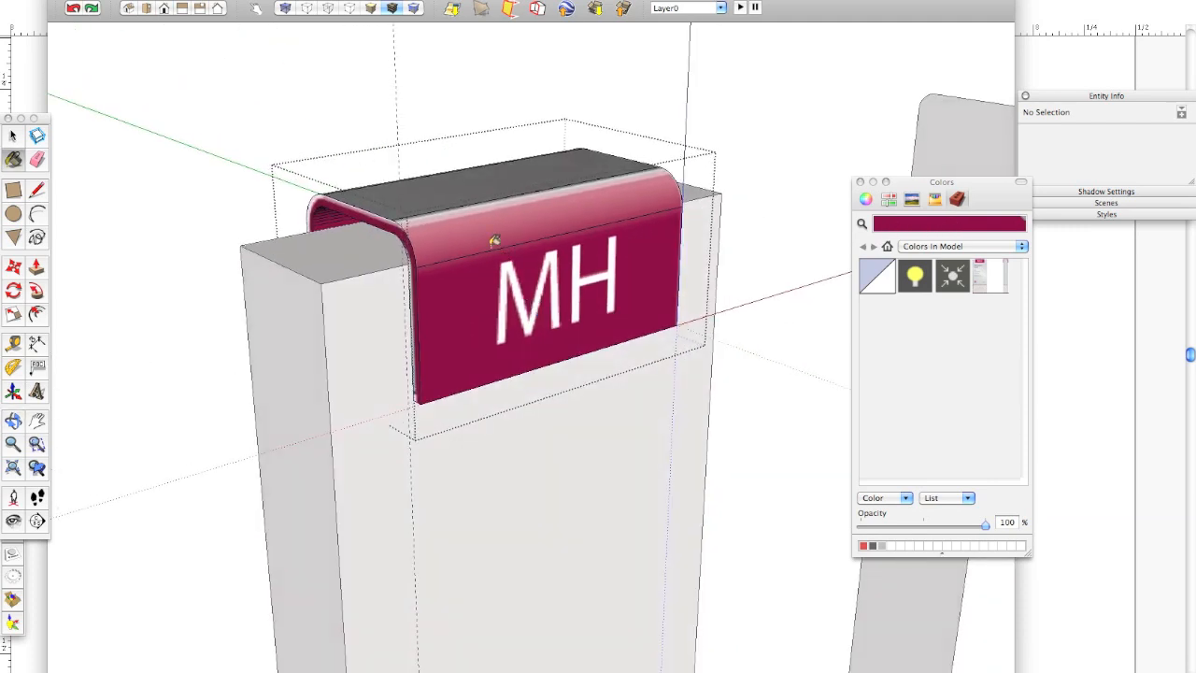
pyautogui.click(474, 239)
pyautogui.click(420, 198)
pyautogui.moveTo(389, 204)
pyautogui.mouseDown(button='middle')
pyautogui.moveTo(753, 261)
pyautogui.moveTo(777, 229)
pyautogui.mouseUp(button='middle')
pyautogui.click(723, 227)
pyautogui.click(715, 249)
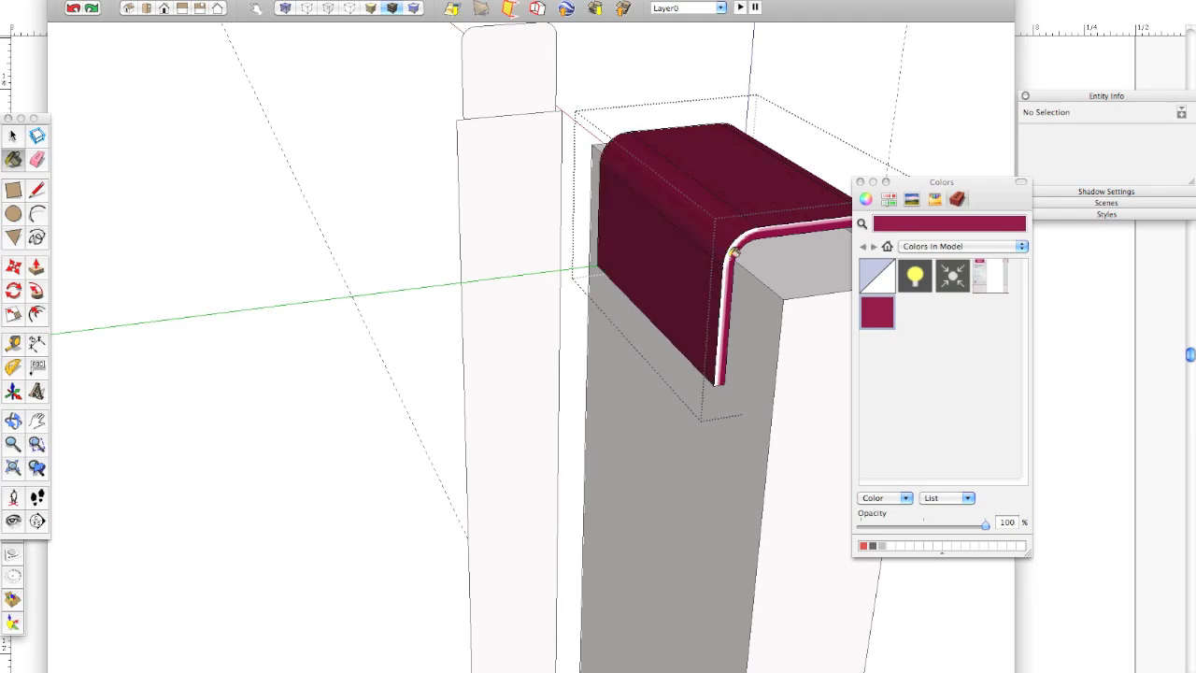
# Paint the cap's thin end band with the same maroon.
pyautogui.click(748, 231)
pyautogui.moveTo(785, 229)
pyautogui.mouseDown(button='middle')
pyautogui.moveTo(272, 231)
pyautogui.moveTo(238, 175)
pyautogui.moveTo(411, 283)
pyautogui.moveTo(178, 257)
pyautogui.mouseUp(button='middle')
pyautogui.scroll(5, 486, 232)
pyautogui.moveTo(462, 293); pyautogui.dragTo(253, 243, button='middle')
pyautogui.click(427, 208)
pyautogui.moveTo(338, 309)
pyautogui.keyDown('shift'); pyautogui.mouseDown(button='middle')
pyautogui.moveTo(354, 359)
pyautogui.moveTo(769, 265)
pyautogui.moveTo(197, 307)
pyautogui.moveTo(475, 336)
pyautogui.moveTo(387, 386)
pyautogui.moveTo(360, 312)
pyautogui.moveTo(374, 408)
pyautogui.moveTo(353, 242)
pyautogui.mouseUp(button='middle'); pyautogui.keyUp('shift')
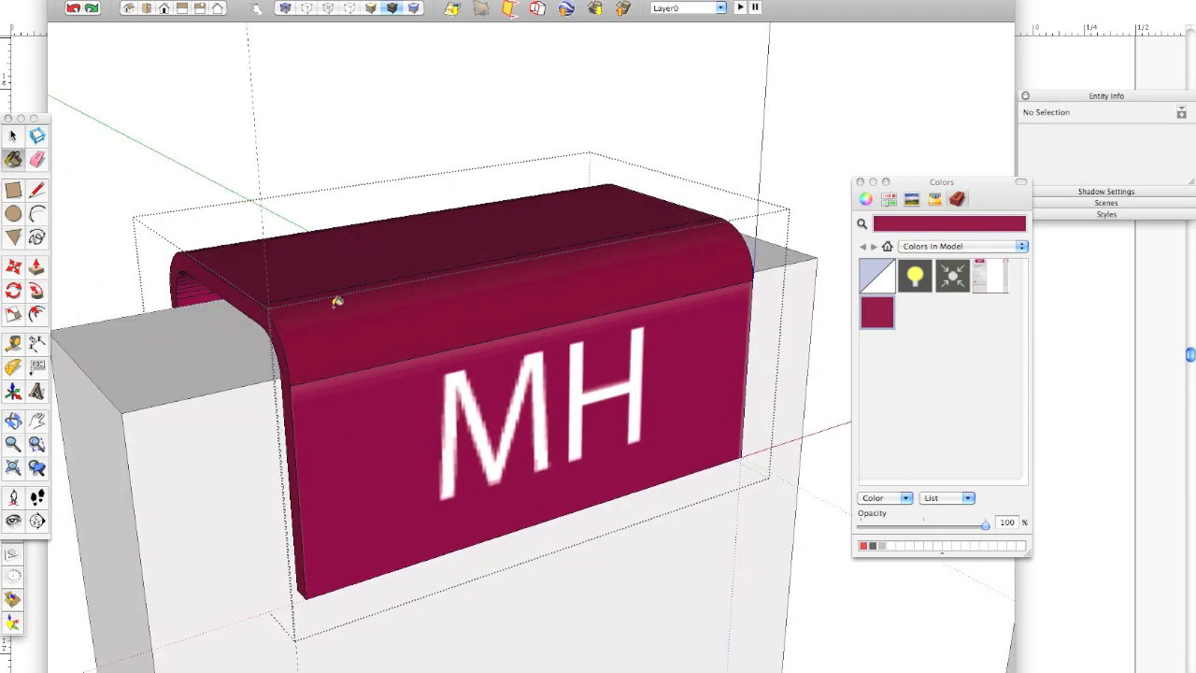
pyautogui.press('e')
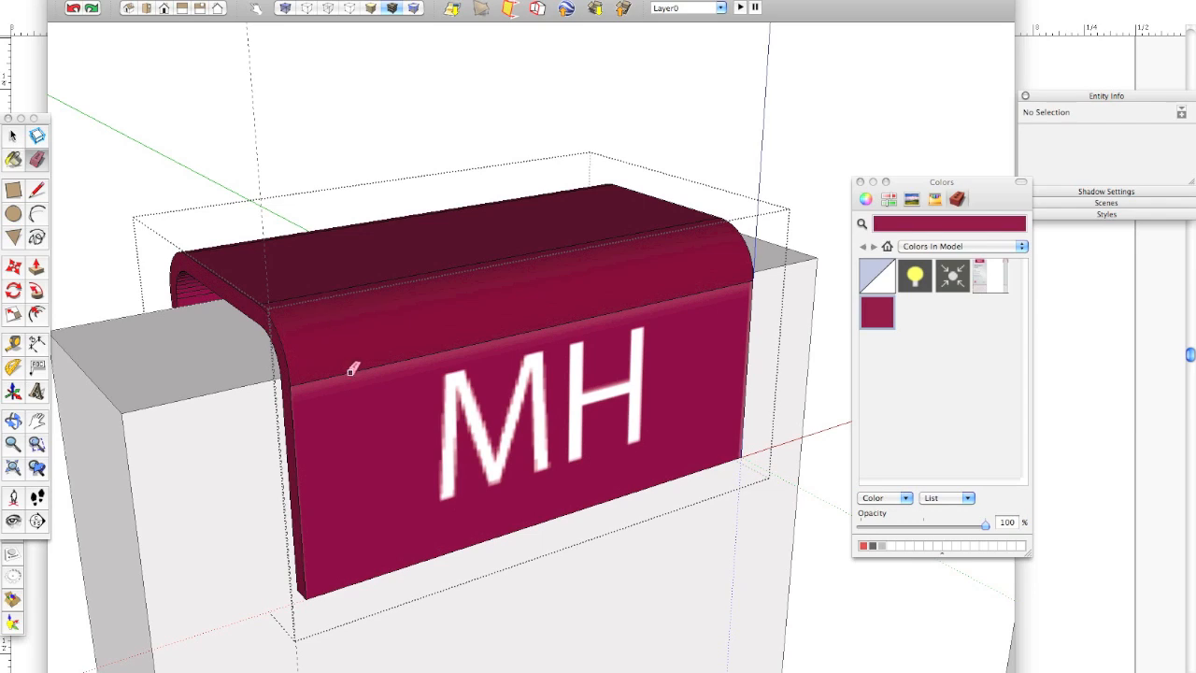
pyautogui.click(354, 369)
pyautogui.moveTo(353, 369)
pyautogui.mouseDown(button='middle')
pyautogui.moveTo(429, 256)
pyautogui.moveTo(449, 272)
pyautogui.moveTo(438, 310)
pyautogui.mouseUp(button='middle')
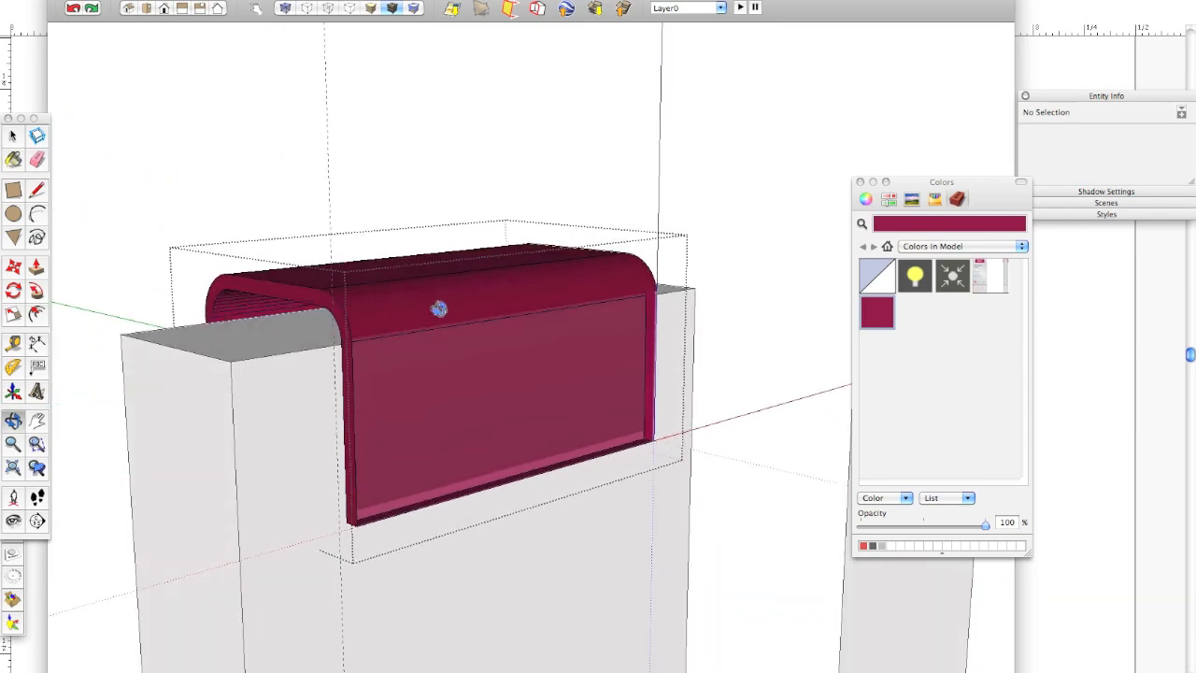
pyautogui.press('super+z')
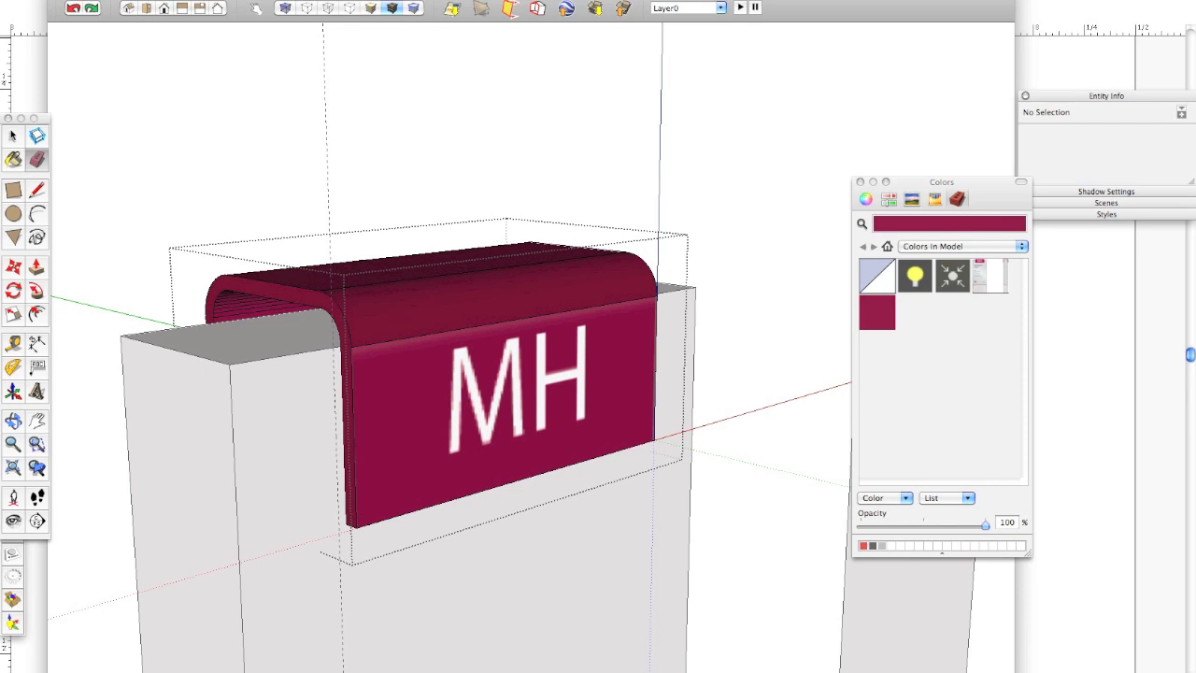
# Soften and smooth the edges joining the cap's curved and flat faces on its front, inside and back.
pyautogui.keyDown('alt'); pyautogui.click(371, 345); pyautogui.keyUp('alt')
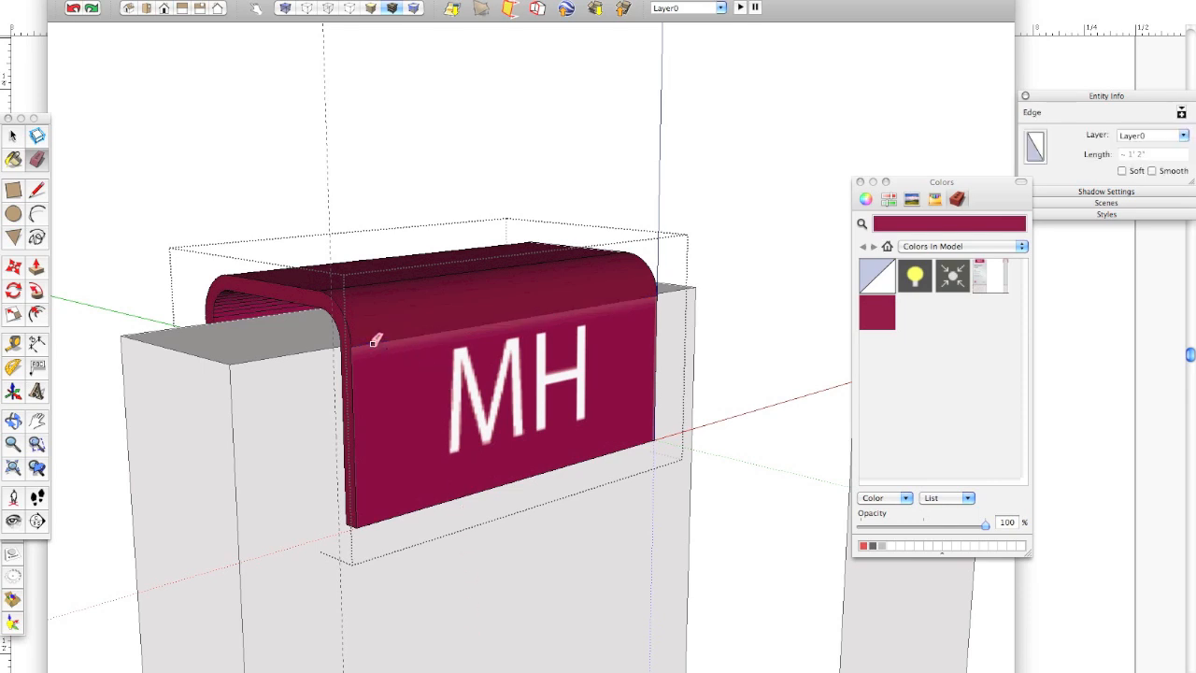
pyautogui.keyDown('alt'); pyautogui.click(367, 285); pyautogui.keyUp('alt')
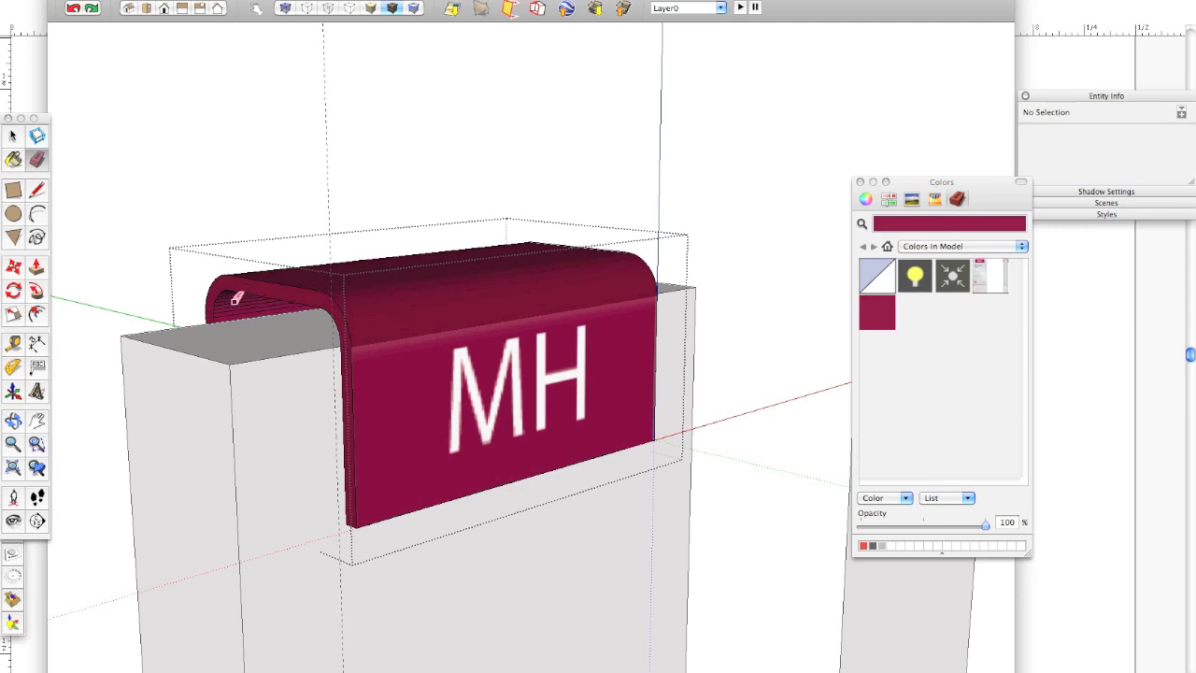
pyautogui.scroll(3, 236, 297)
pyautogui.keyDown('alt'); pyautogui.moveTo(218, 320); pyautogui.dragTo(234, 292); pyautogui.keyUp('alt')
pyautogui.moveTo(234, 291)
pyautogui.mouseDown(button='middle')
pyautogui.moveTo(227, 305)
pyautogui.moveTo(261, 238)
pyautogui.moveTo(263, 251)
pyautogui.mouseUp(button='middle')
pyautogui.keyDown('alt'); pyautogui.moveTo(350, 202); pyautogui.dragTo(386, 195); pyautogui.keyUp('alt')
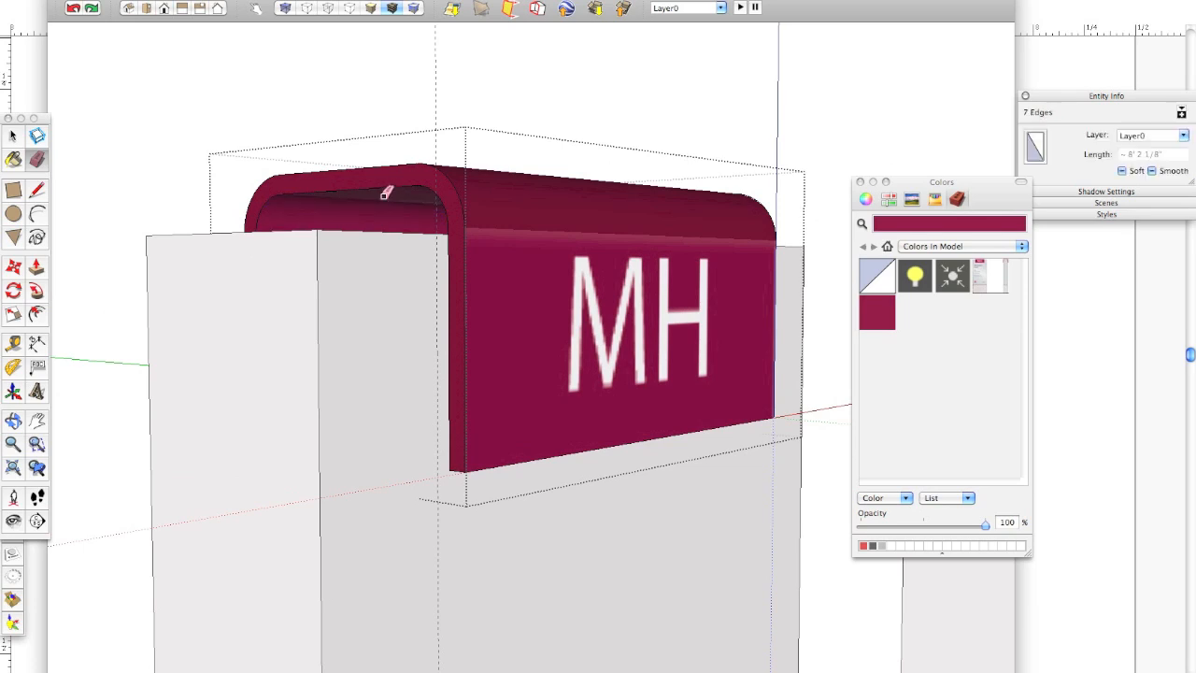
pyautogui.moveTo(386, 207)
pyautogui.mouseDown(button='middle')
pyautogui.moveTo(315, 323)
pyautogui.moveTo(745, 392)
pyautogui.mouseUp(button='middle')
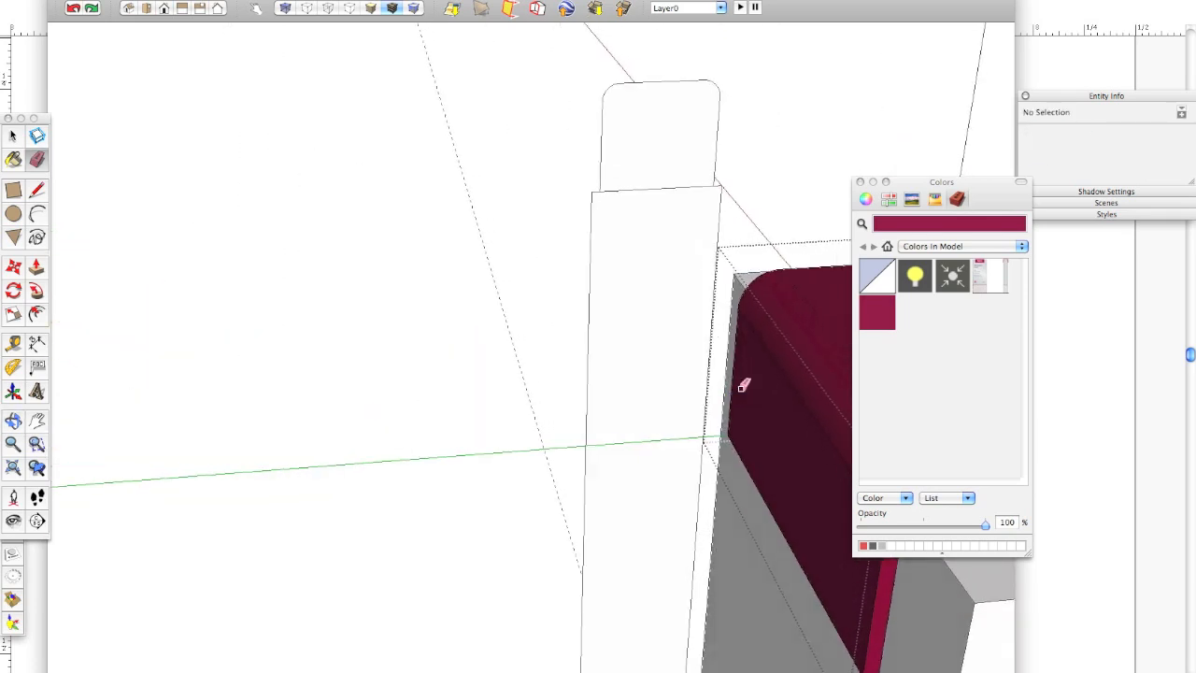
pyautogui.moveTo(785, 364)
pyautogui.keyDown('alt'); pyautogui.mouseDown()
pyautogui.moveTo(784, 379)
pyautogui.moveTo(793, 362)
pyautogui.mouseUp(); pyautogui.keyUp('alt')
pyautogui.moveTo(793, 363)
pyautogui.mouseDown(button='middle')
pyautogui.moveTo(392, 350)
pyautogui.moveTo(611, 420)
pyautogui.moveTo(475, 315)
pyautogui.moveTo(365, 308)
pyautogui.mouseUp(button='middle')
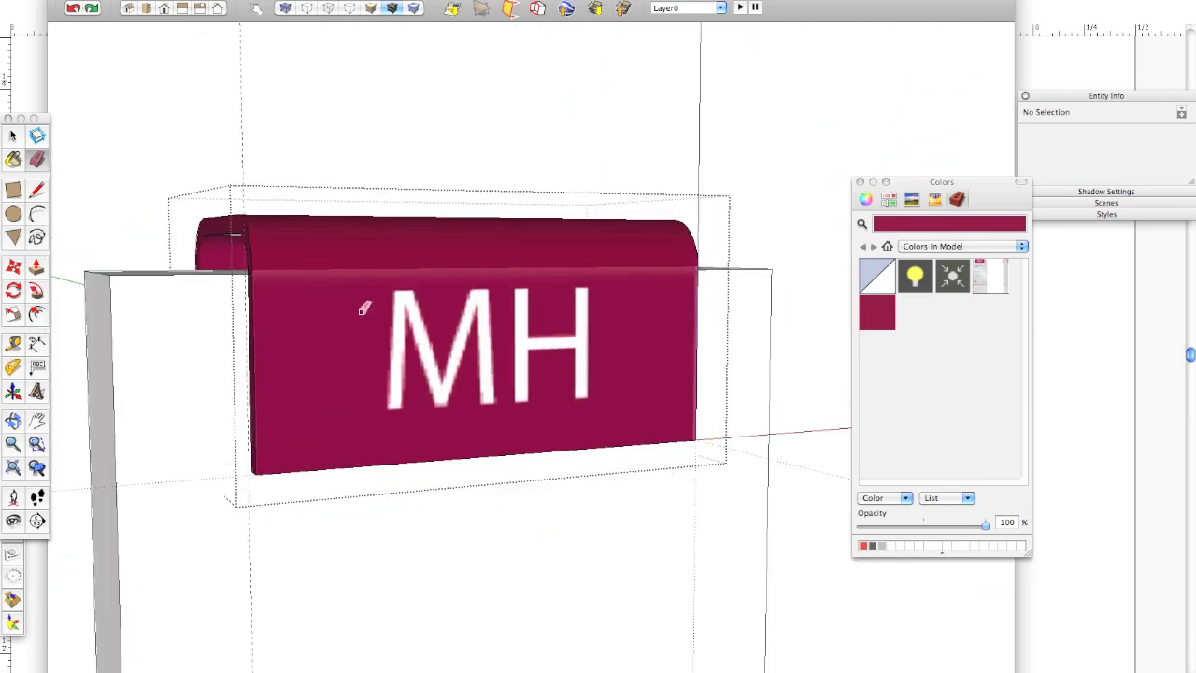
# Open the maroon cap material for editing and sample the lettered front face's maroon as its color.
pyautogui.doubleClick(876, 311)
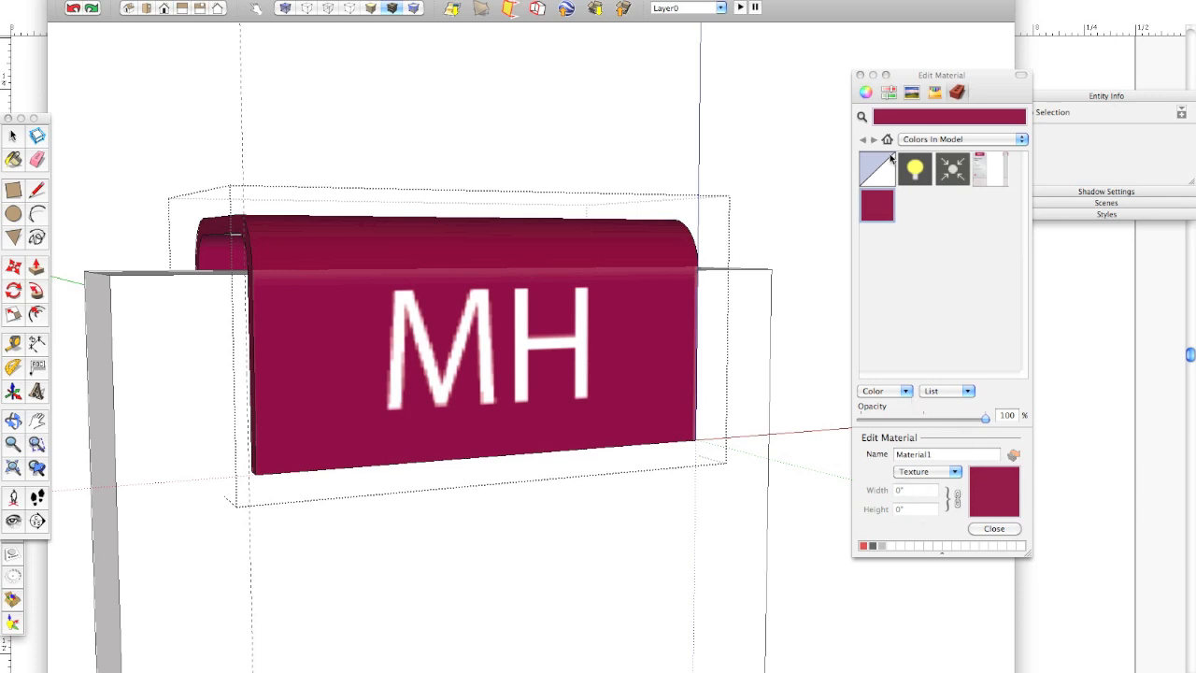
pyautogui.click(862, 116)
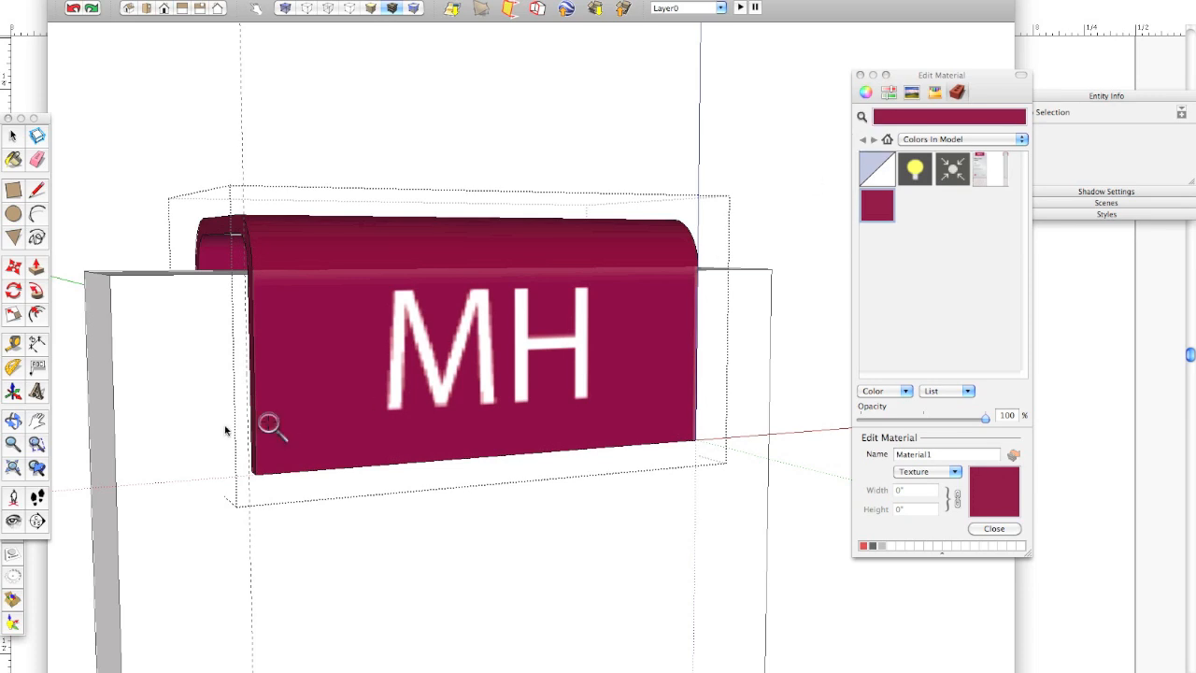
pyautogui.click(449, 311)
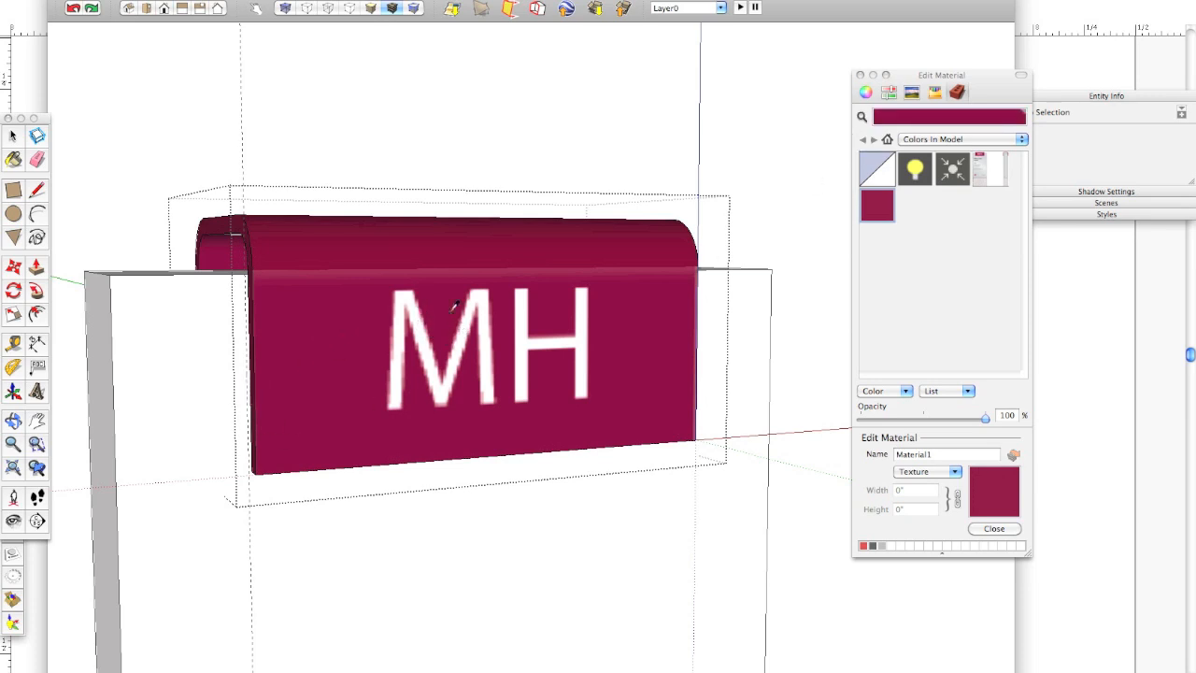
# Resample the cap material's color from the maroon just below the lettering on the front face.
pyautogui.click(862, 116)
pyautogui.click(554, 410)
# Turn the use of sun for shading on and back off to compare the cap's shading.
pyautogui.click(1082, 191)
pyautogui.moveTo(1094, 240); pyautogui.dragTo(1107, 240)
pyautogui.click(1179, 209)
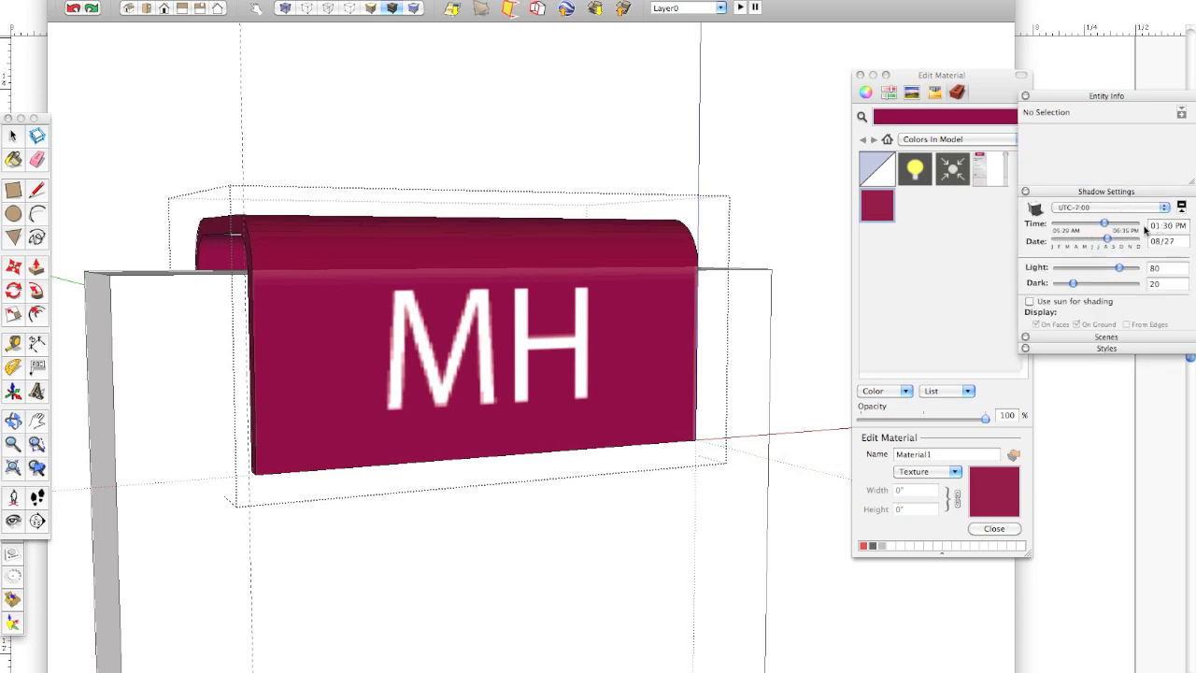
pyautogui.click(1029, 301)
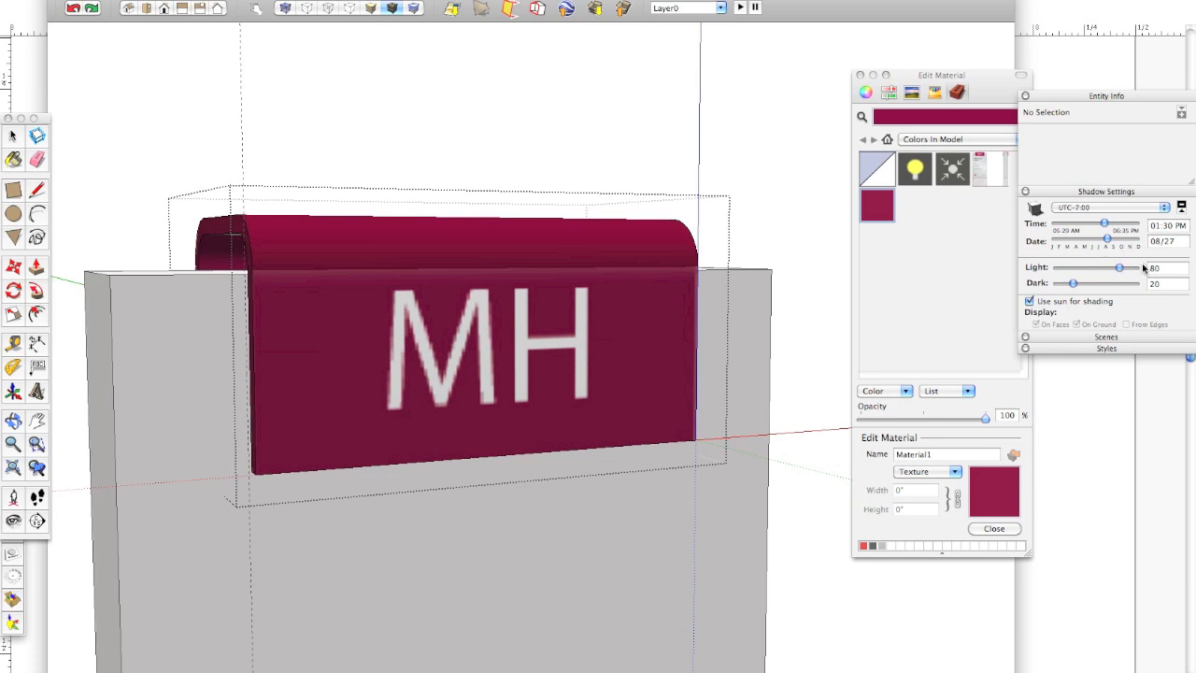
pyautogui.click(1030, 301)
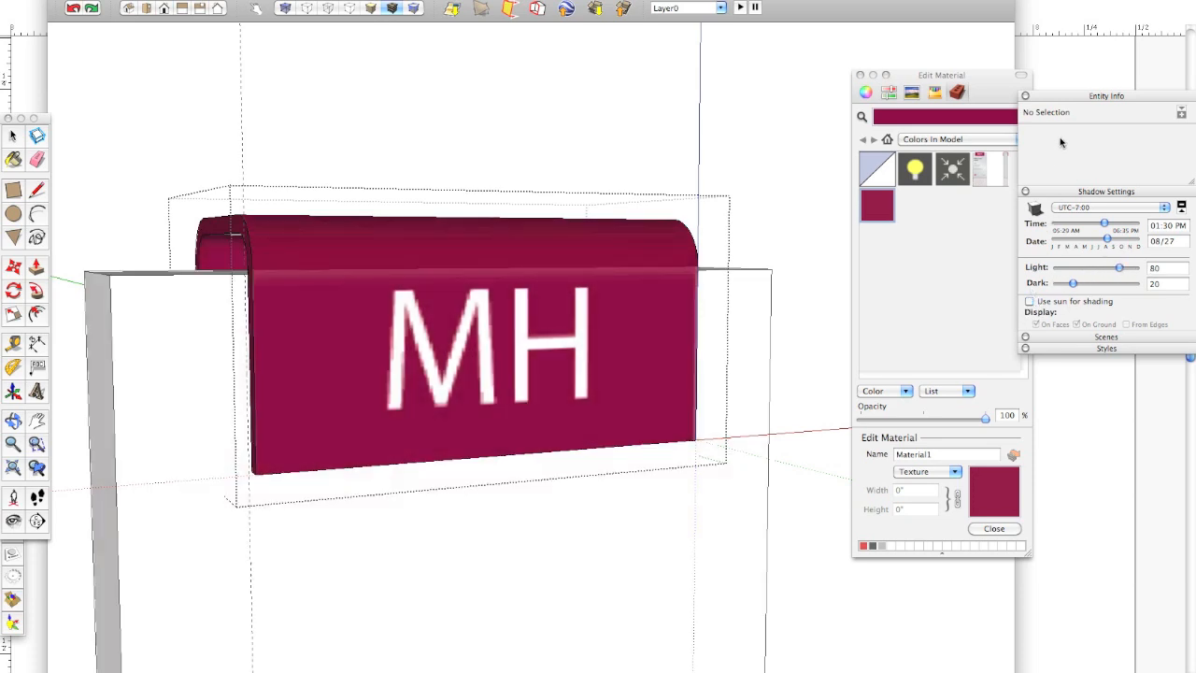
pyautogui.click(1072, 193)
pyautogui.click(1079, 97)
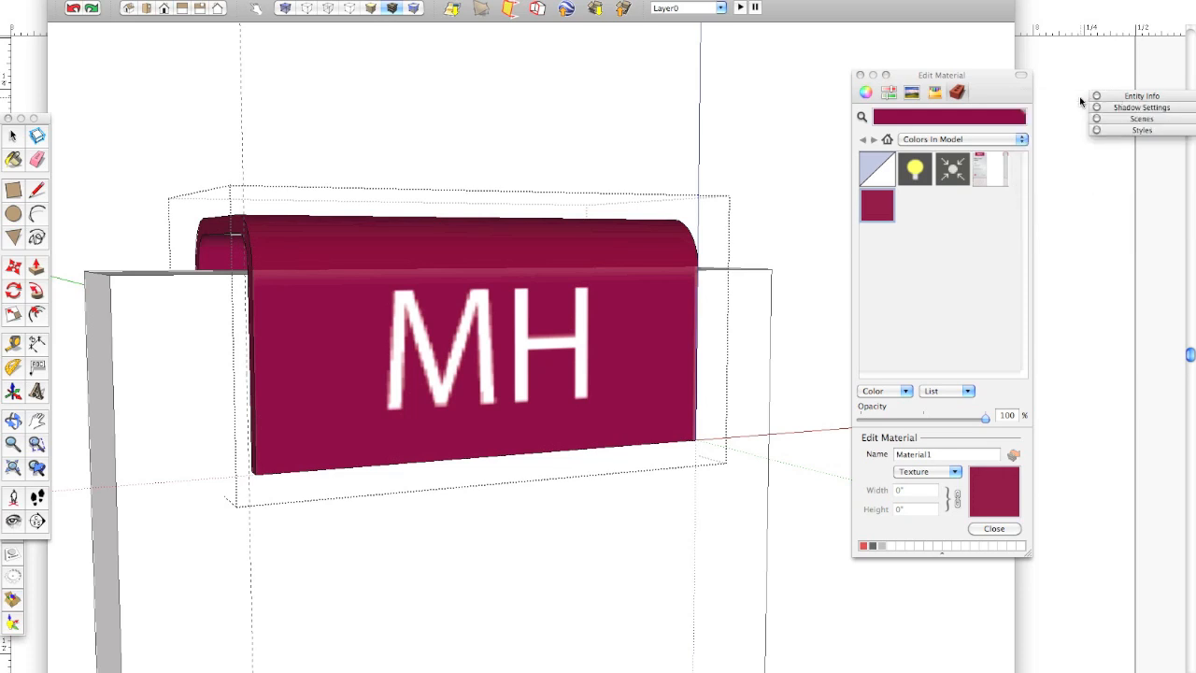
# Finish editing the cap material and exit the cap's group to return to the whole sign.
pyautogui.click(994, 529)
pyautogui.click(13, 136)
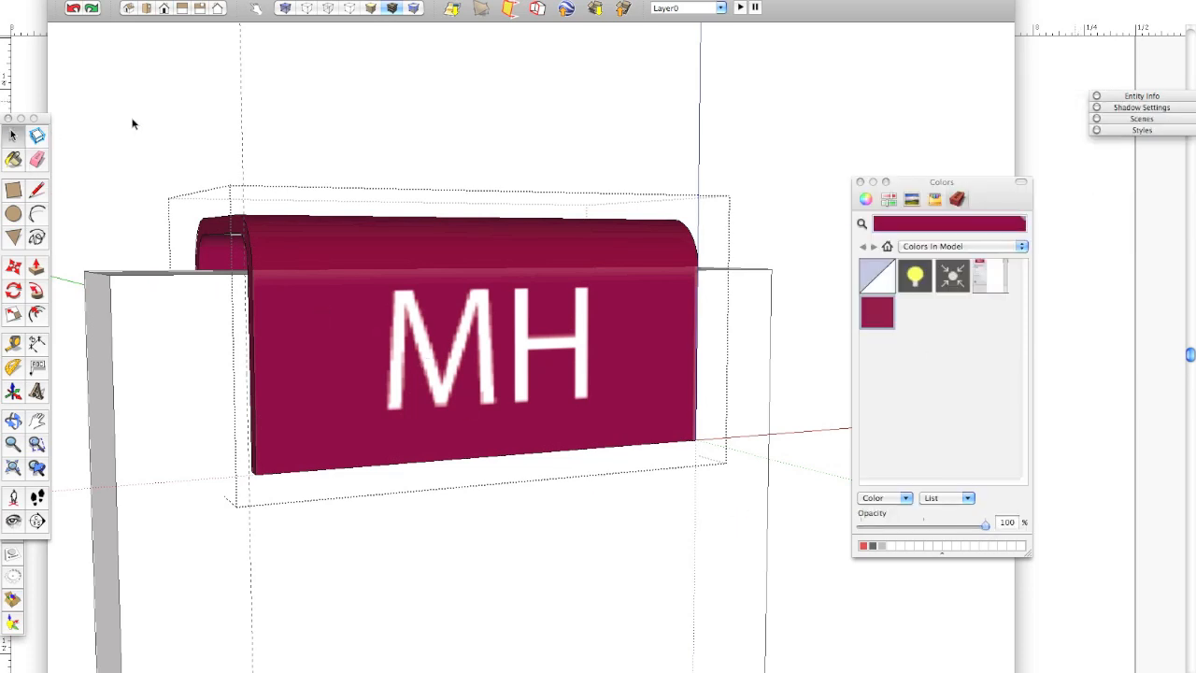
pyautogui.click(155, 140)
pyautogui.scroll(-6, 593, 159)
pyautogui.moveTo(592, 178); pyautogui.dragTo(613, 283, button='middle')
pyautogui.keyDown('shift'); pyautogui.moveTo(341, 284); pyautogui.dragTo(433, 291, button='middle'); pyautogui.keyUp('shift')
pyautogui.moveTo(607, 299); pyautogui.dragTo(688, 311, button='middle')
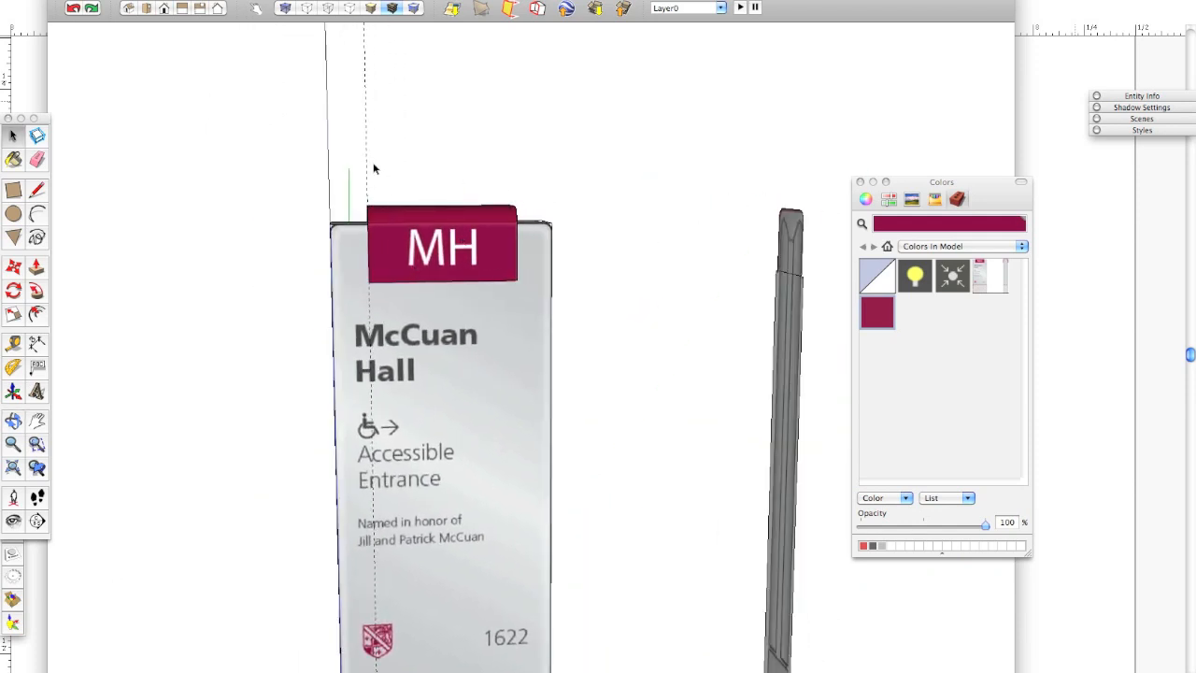
# Erase the vertical guide line running past the cap's edge on the sign.
pyautogui.press('e')
pyautogui.moveTo(373, 166); pyautogui.dragTo(552, 300, button='middle')
pyautogui.scroll(-1, 552, 300)
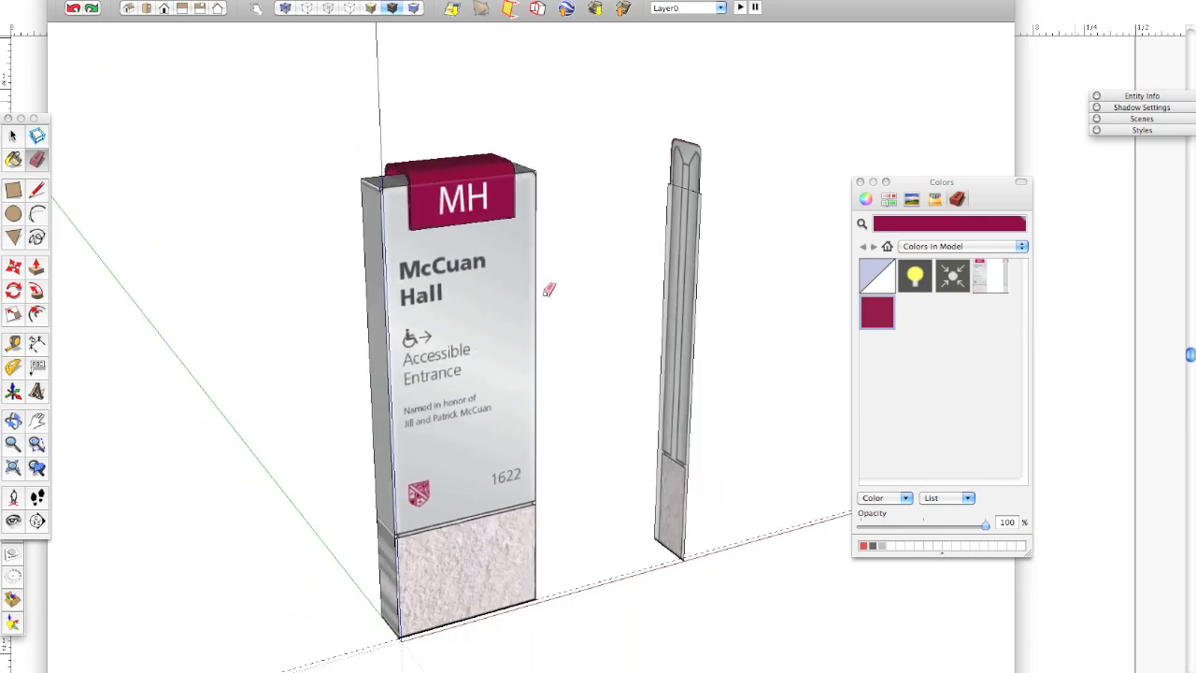
pyautogui.moveTo(519, 277)
pyautogui.mouseDown(button='middle')
pyautogui.moveTo(526, 299)
pyautogui.moveTo(72, 308)
pyautogui.moveTo(179, 289)
pyautogui.mouseUp(button='middle')
# Sample the grooved side texture from one end of the body and paint it onto the opposite end.
pyautogui.press('b')
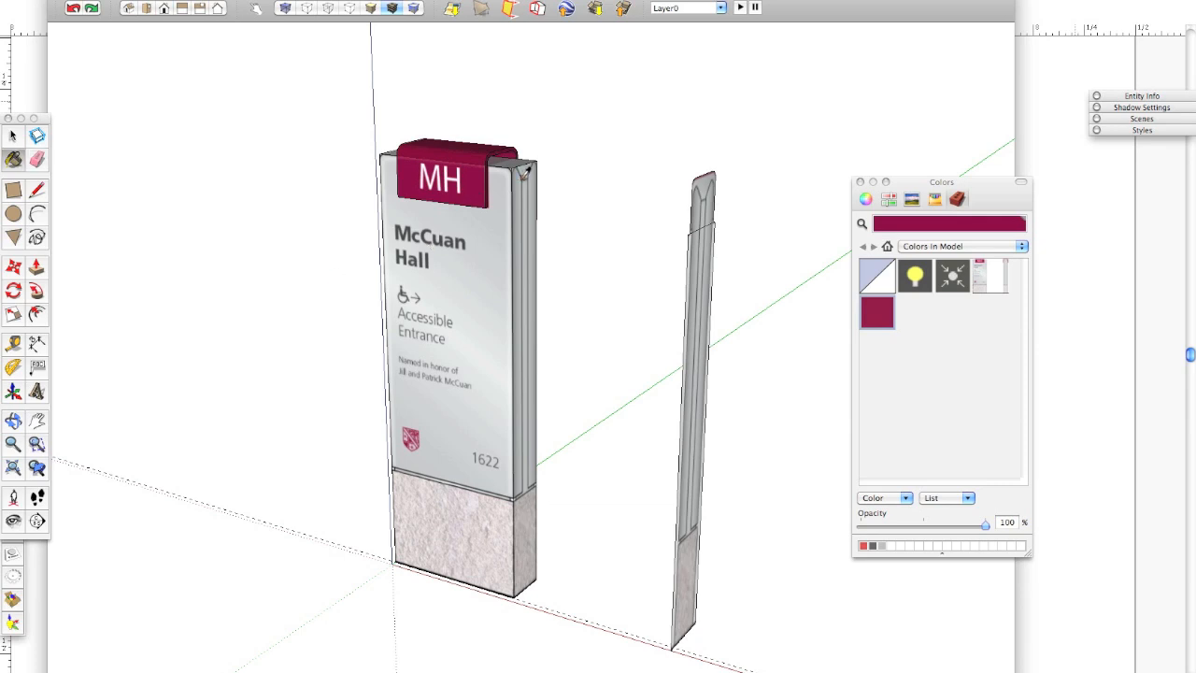
pyautogui.keyDown('super'); pyautogui.click(527, 182); pyautogui.keyUp('super')
pyautogui.moveTo(383, 338); pyautogui.dragTo(812, 334, button='middle')
pyautogui.moveTo(326, 341); pyautogui.dragTo(494, 353, button='middle')
pyautogui.moveTo(395, 387); pyautogui.dragTo(177, 373, button='middle')
pyautogui.scroll(10, 386, 149)
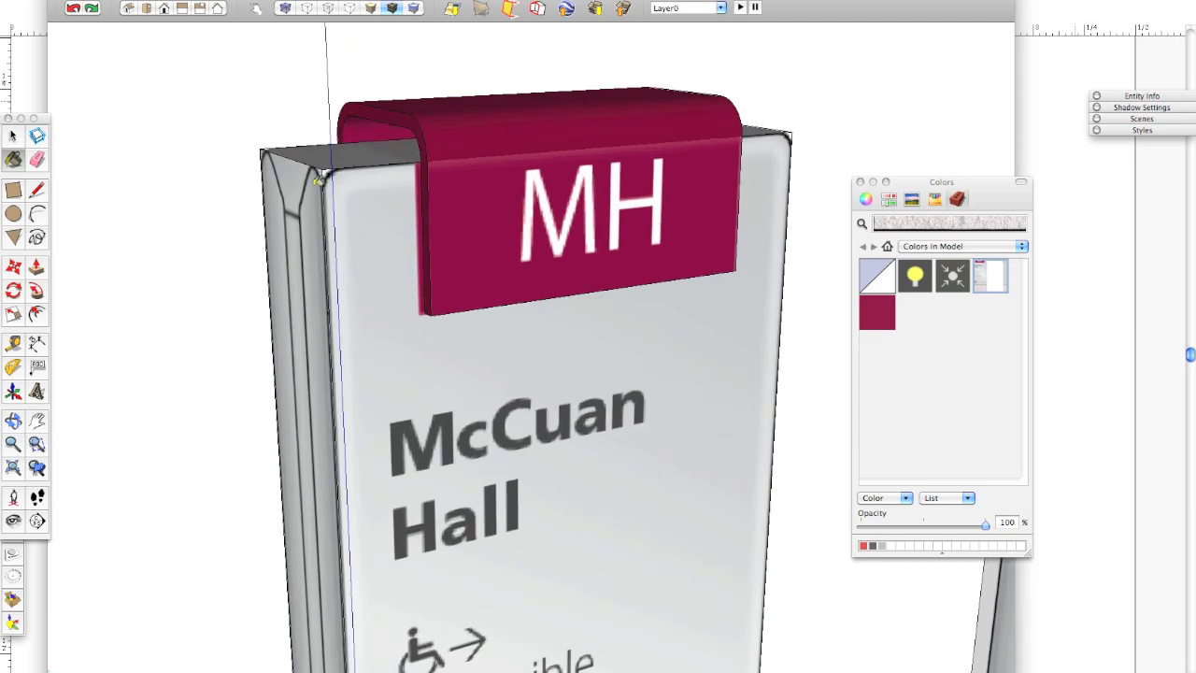
# Draw an arc across the front face's upper corner, tracing the rounded corner in the texture.
pyautogui.keyDown('shift'); pyautogui.moveTo(367, 160); pyautogui.dragTo(394, 249, button='middle'); pyautogui.keyUp('shift')
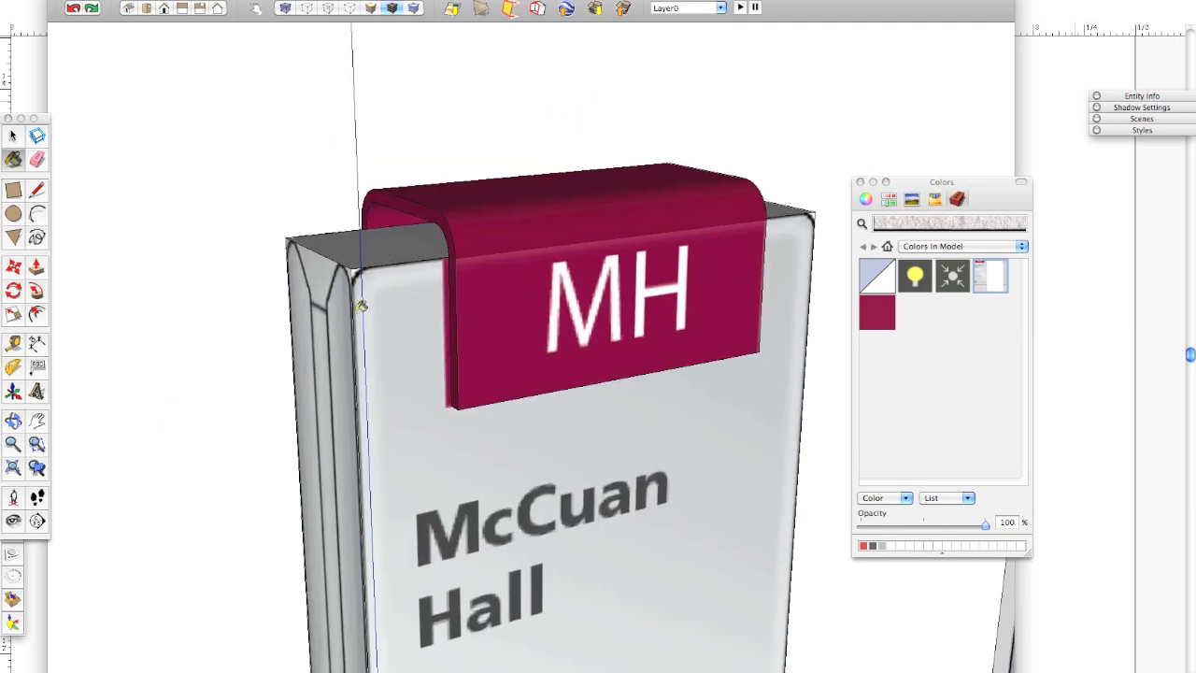
pyautogui.scroll(5, 377, 286)
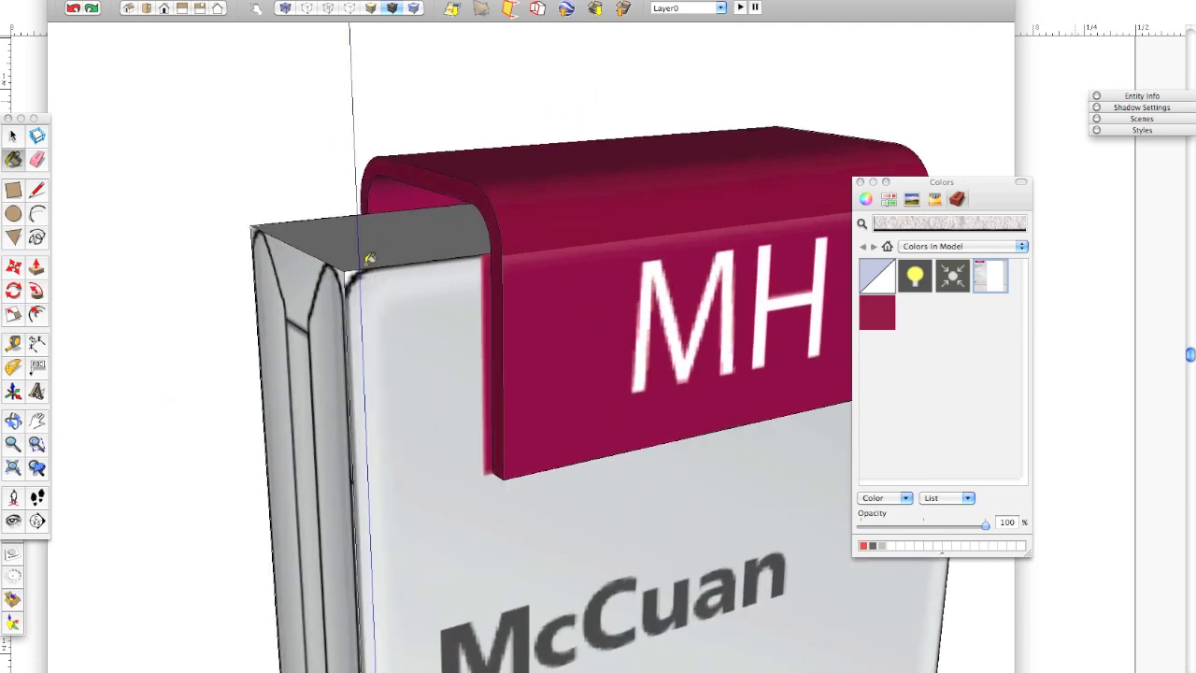
pyautogui.scroll(1, 342, 310)
pyautogui.keyDown('shift'); pyautogui.moveTo(331, 368); pyautogui.dragTo(539, 247, button='middle'); pyautogui.keyUp('shift')
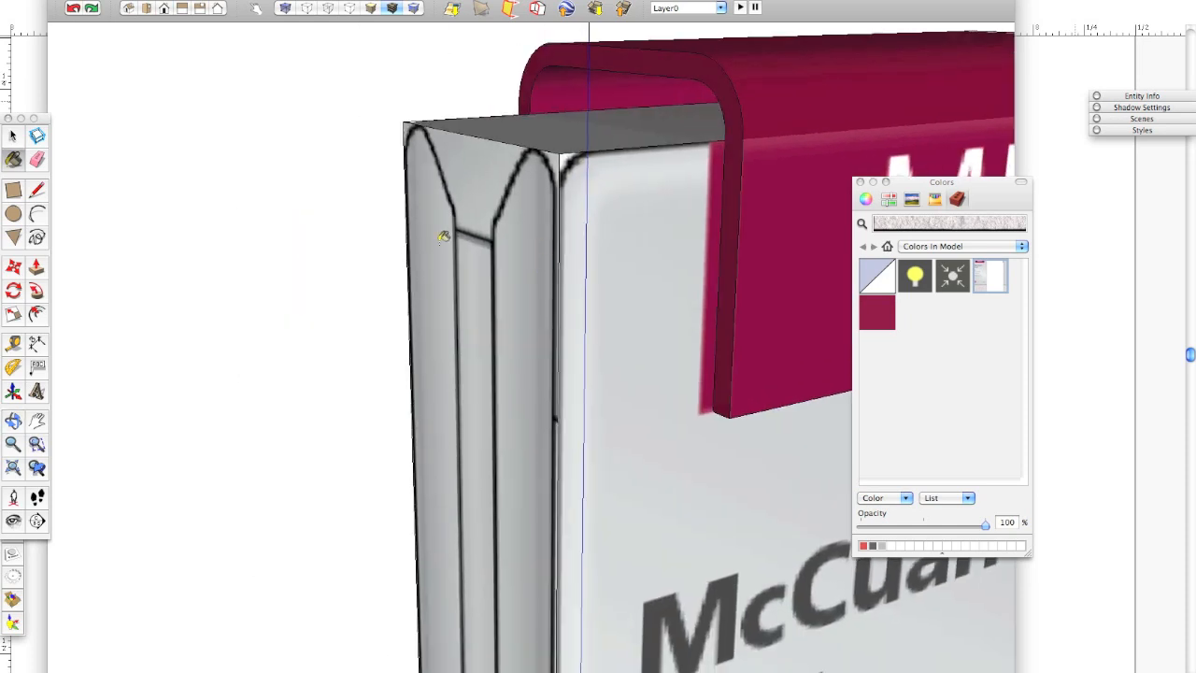
pyautogui.moveTo(525, 346); pyautogui.dragTo(390, 389, button='middle')
pyautogui.press('a')
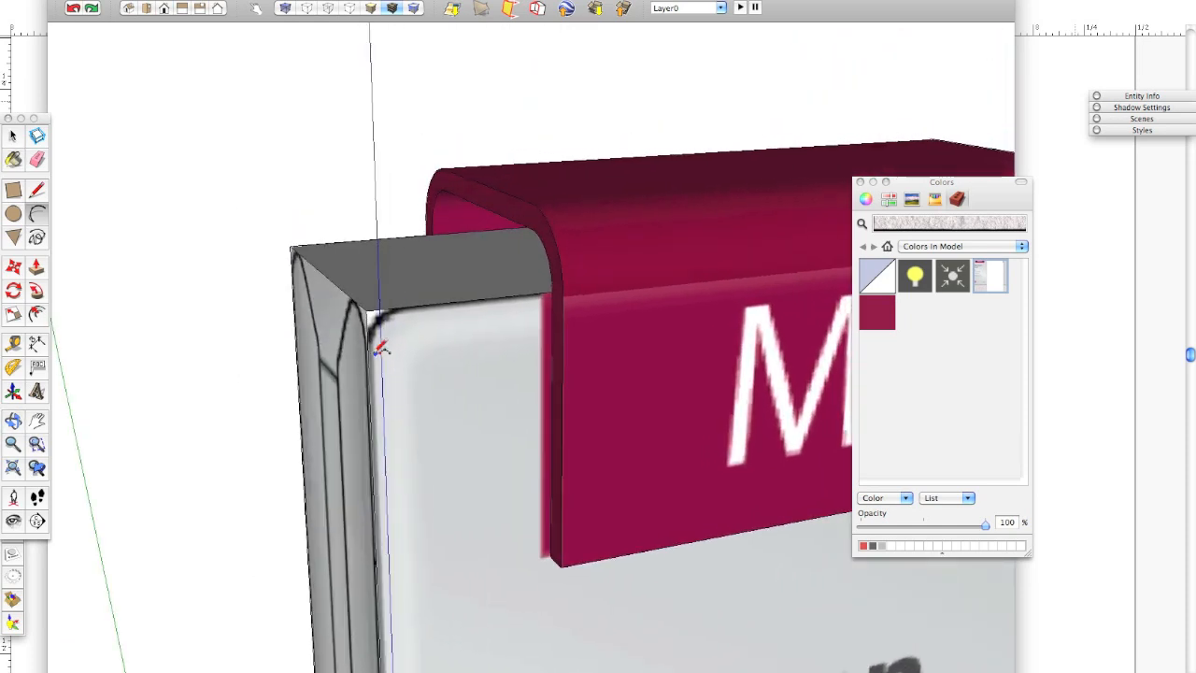
pyautogui.click(406, 306)
pyautogui.click(369, 353)
pyautogui.scroll(2, 381, 325)
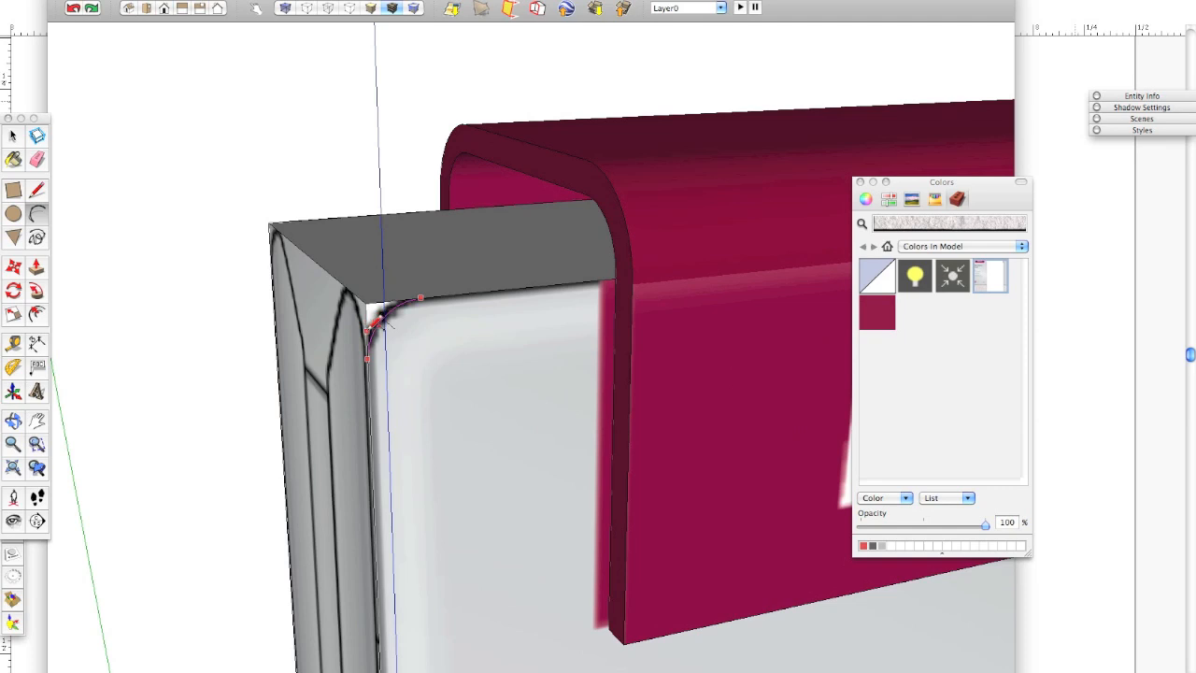
pyautogui.click(381, 320)
pyautogui.moveTo(496, 273); pyautogui.dragTo(524, 293, button='middle')
# Round the body's top edges by running the corner profile around the top face with Follow Me.
pyautogui.press('space')
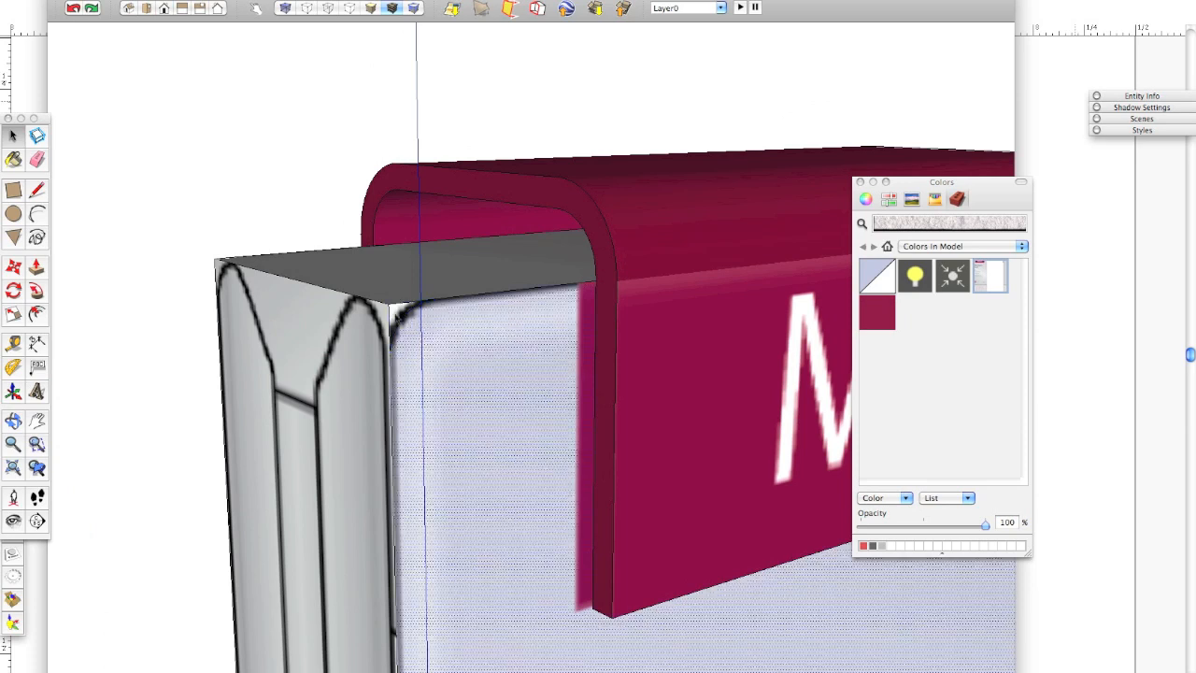
pyautogui.moveTo(426, 347); pyautogui.dragTo(475, 348, button='middle')
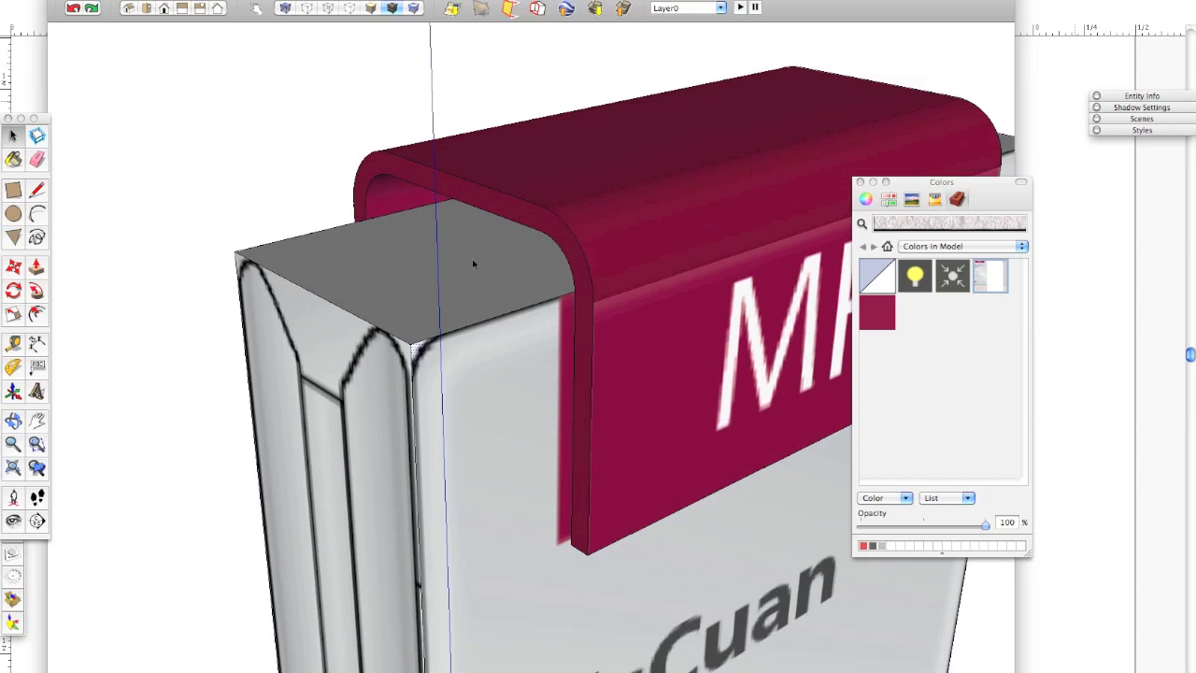
pyautogui.click(377, 246)
pyautogui.doubleClick(371, 260)
pyautogui.click(331, 244)
pyautogui.click(35, 292)
pyautogui.scroll(3, 428, 352)
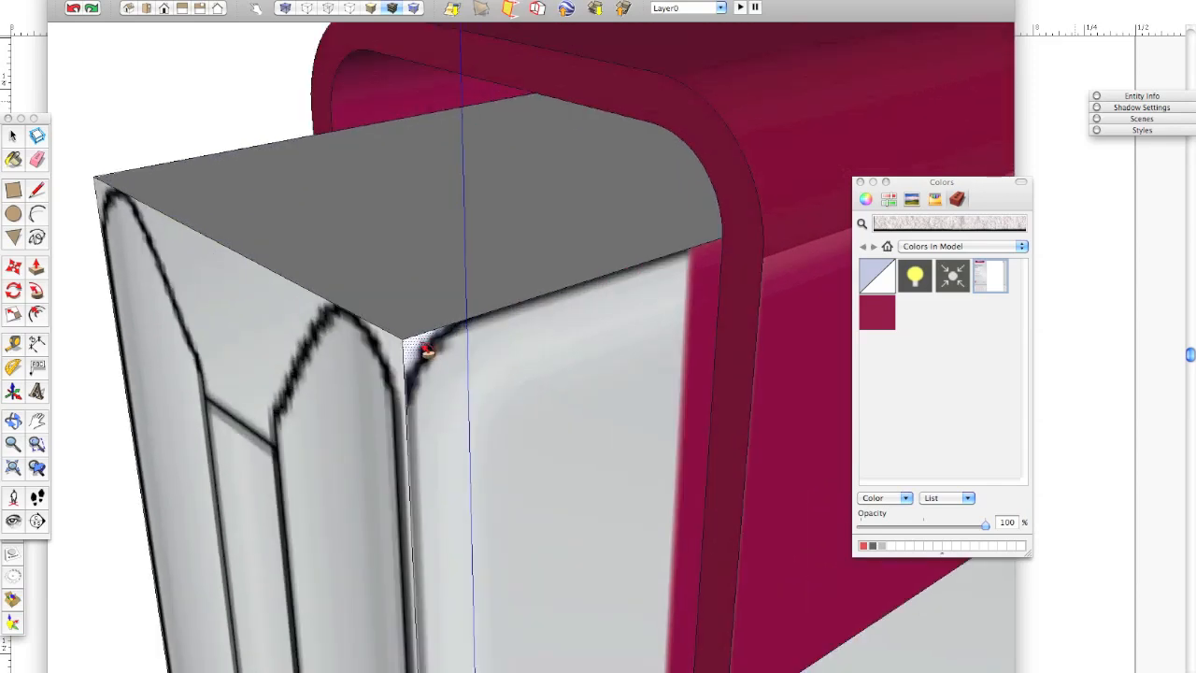
pyautogui.scroll(-6, 427, 350)
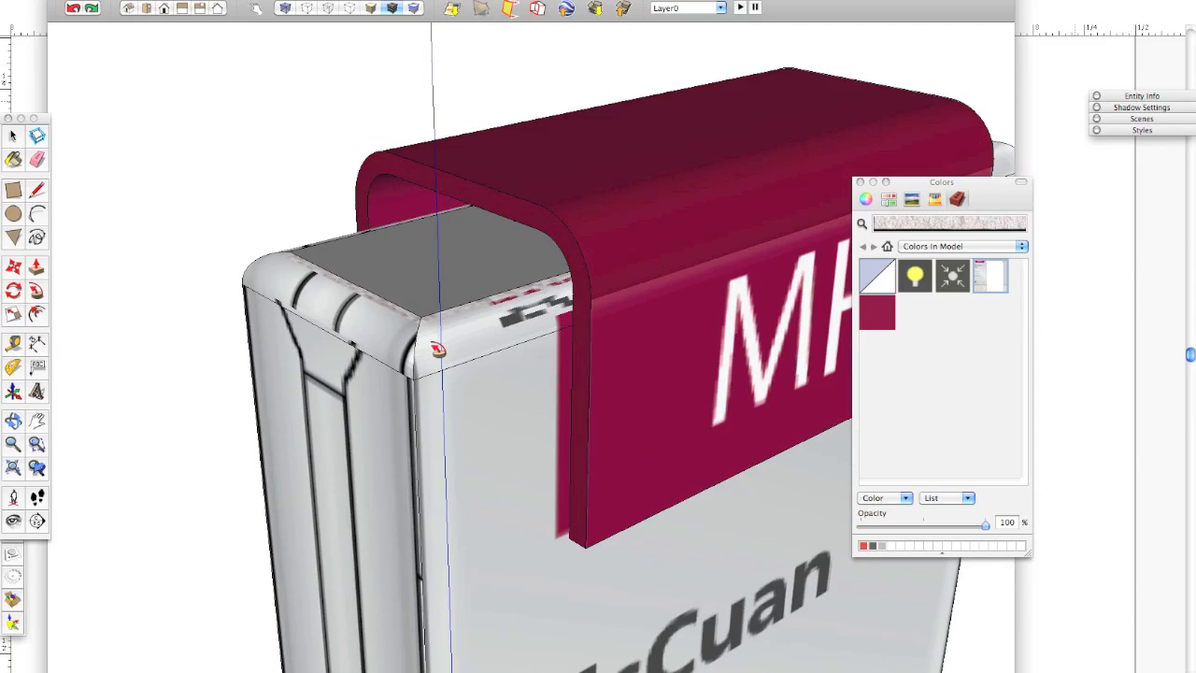
# Paint the rounded top edges above the front face and the adjacent end with the matching sign texture.
pyautogui.moveTo(551, 347); pyautogui.dragTo(572, 320, button='middle')
pyautogui.scroll(4, 537, 347)
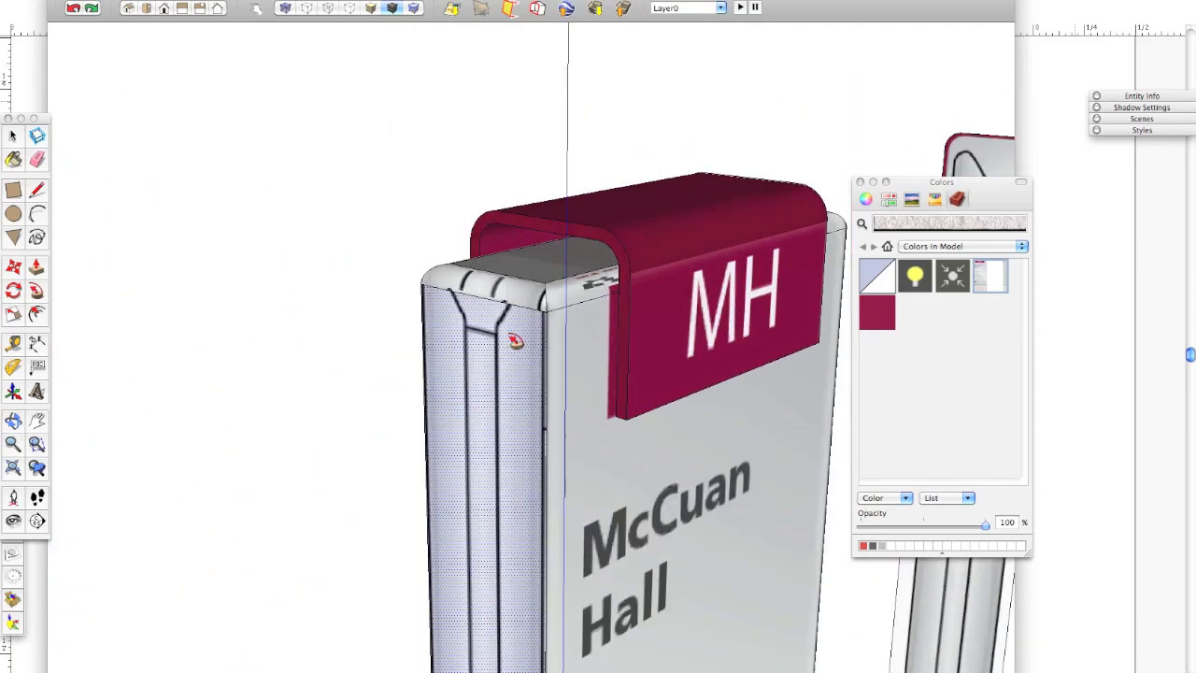
pyautogui.scroll(3, 598, 289)
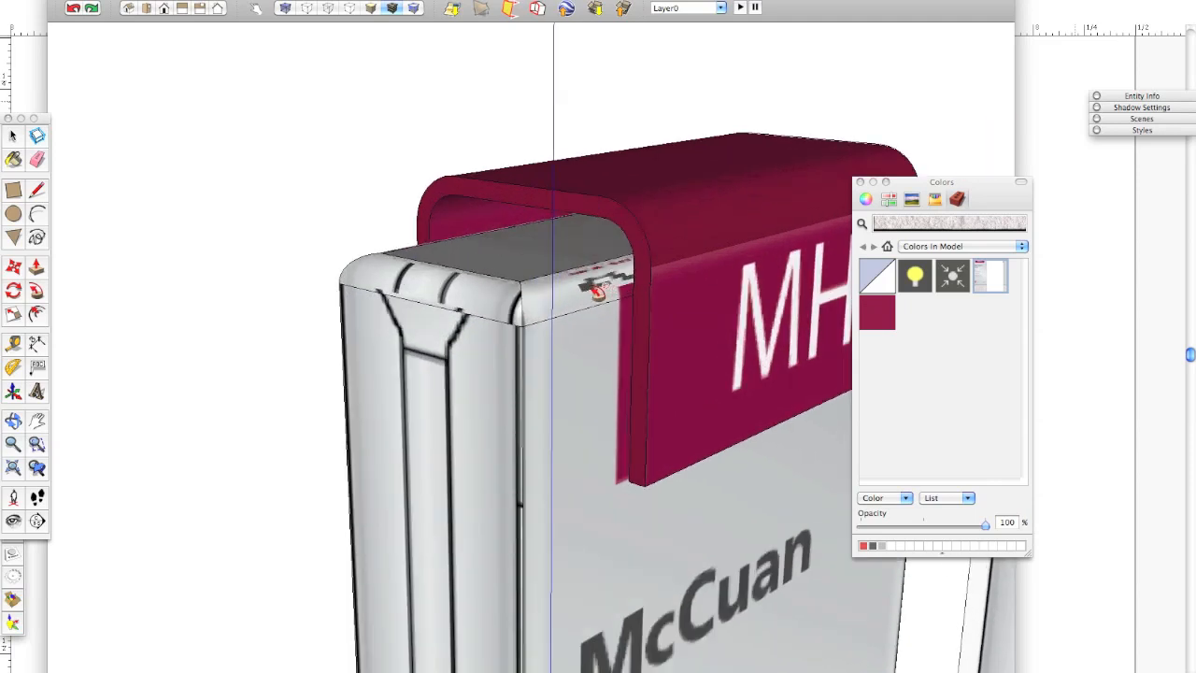
pyautogui.press('b')
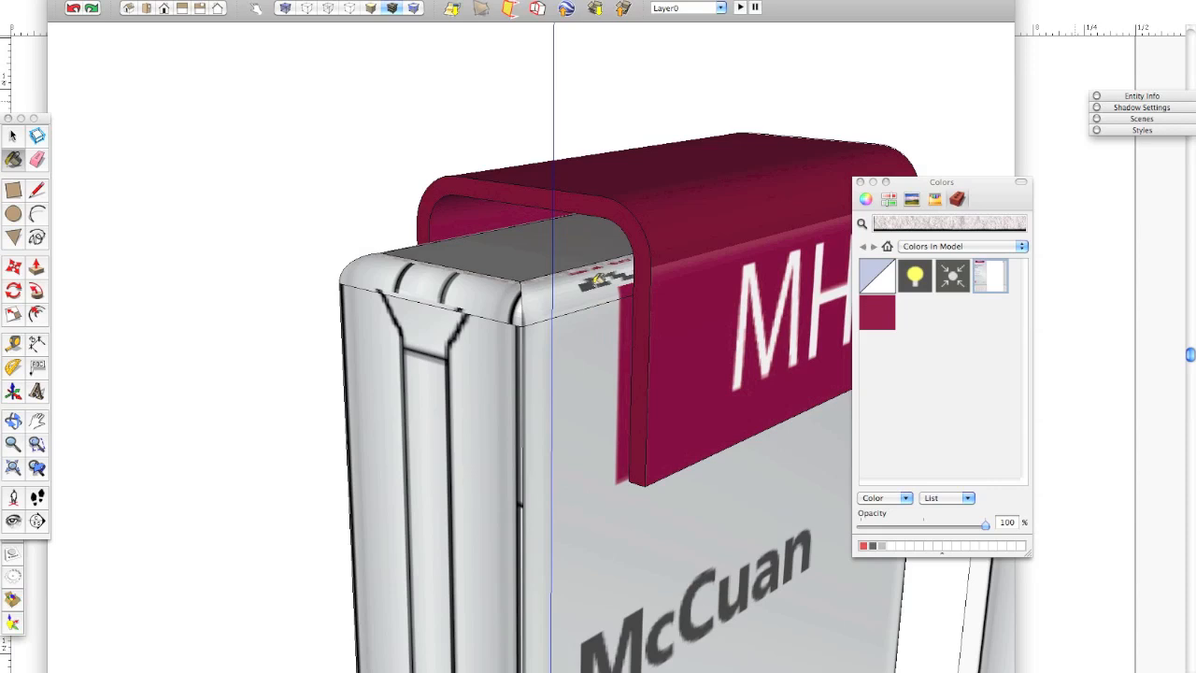
pyautogui.click(597, 278)
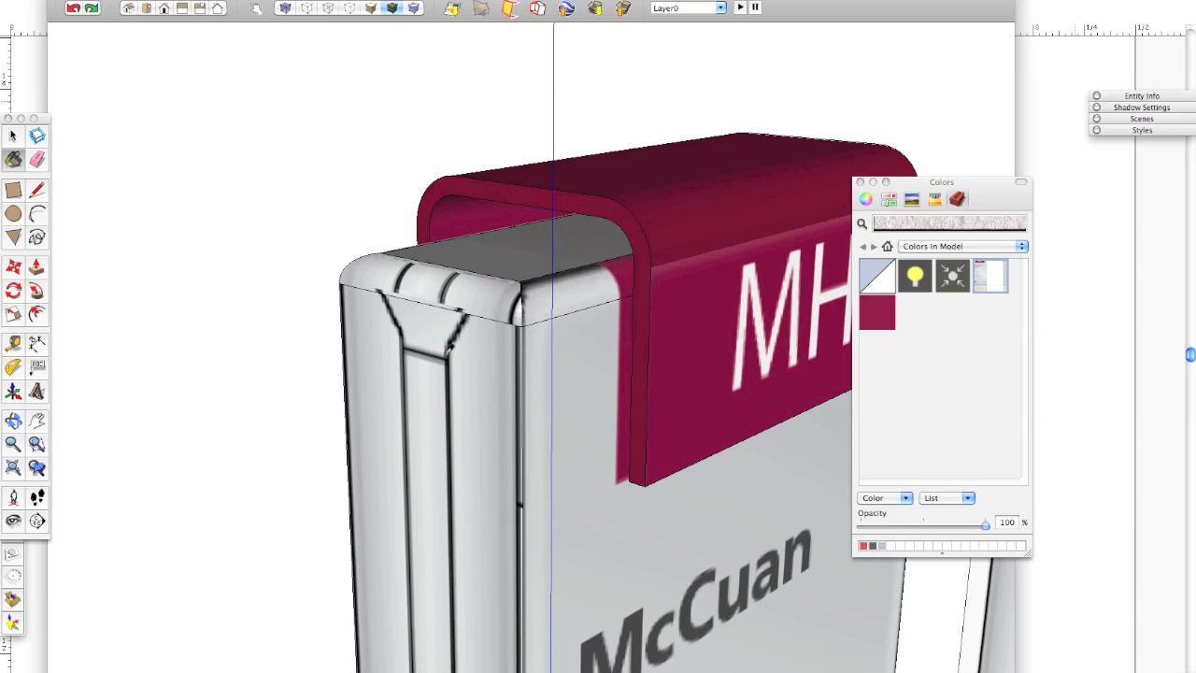
pyautogui.click(458, 284)
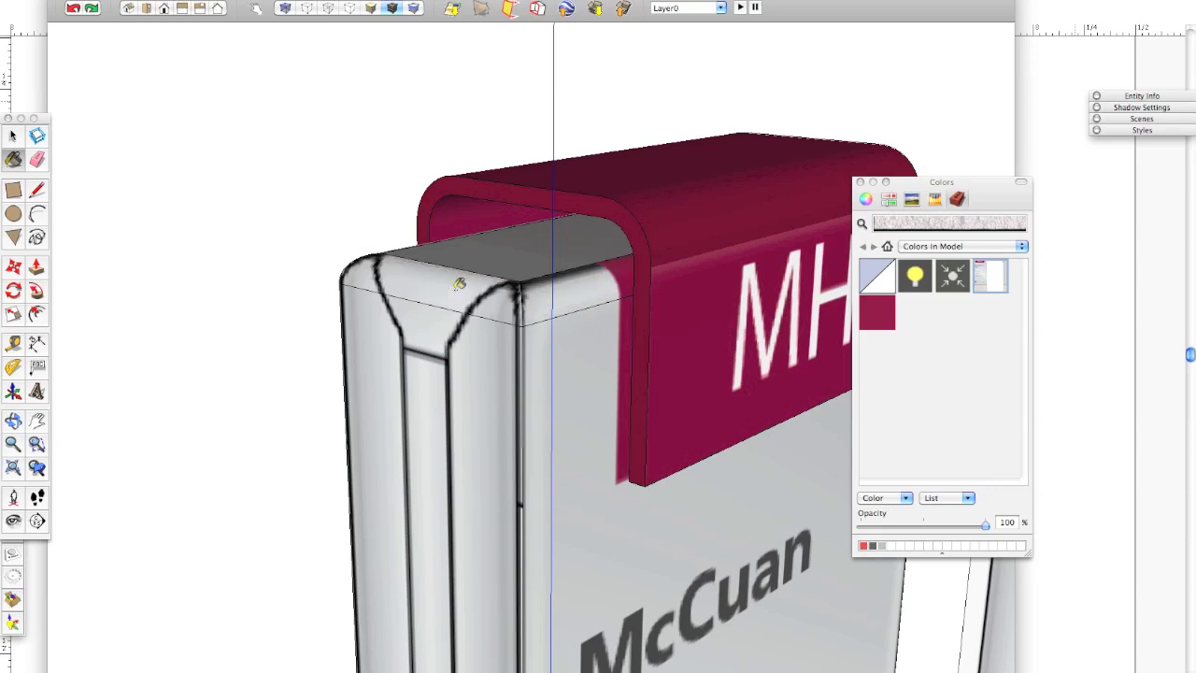
# Paint the rounded top edges at the opposite end and along the back with the matching sign texture.
pyautogui.scroll(-1, 639, 291)
pyautogui.moveTo(656, 289); pyautogui.dragTo(164, 299, button='middle')
pyautogui.keyDown('shift'); pyautogui.moveTo(437, 278); pyautogui.dragTo(18, 245, button='middle'); pyautogui.keyUp('shift')
pyautogui.moveTo(598, 296); pyautogui.dragTo(379, 288, button='middle')
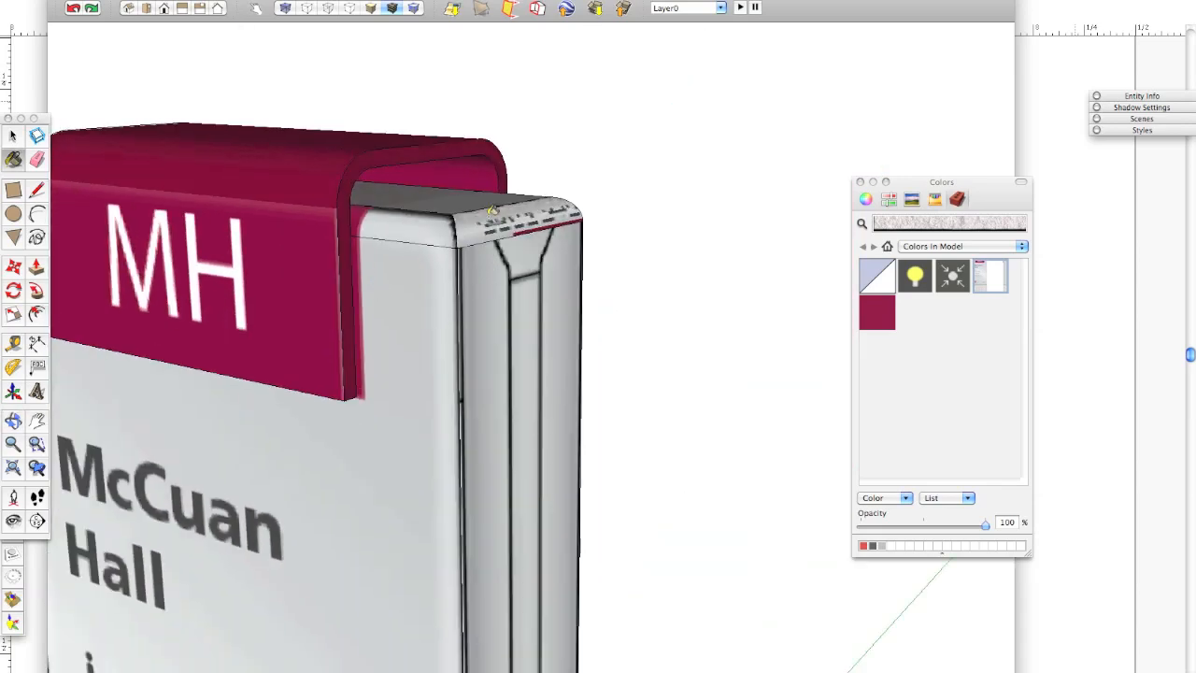
pyautogui.moveTo(582, 205); pyautogui.dragTo(485, 224, button='middle')
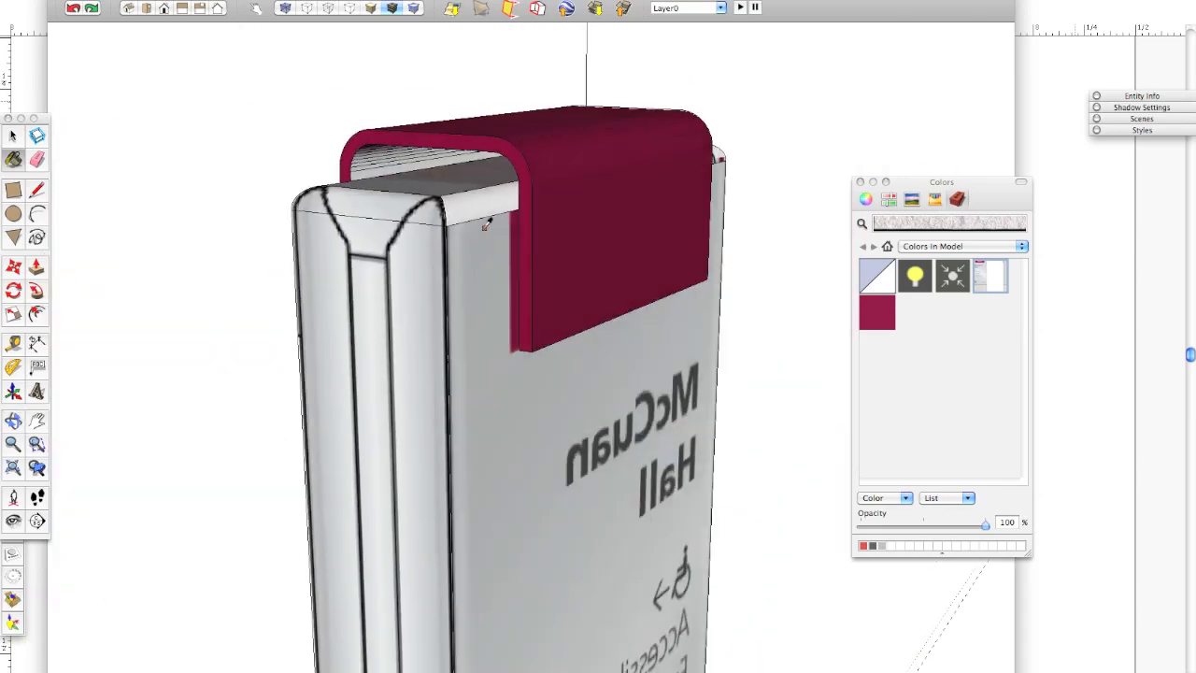
pyautogui.moveTo(398, 208); pyautogui.dragTo(689, 267, button='middle')
pyautogui.scroll(3, 508, 271)
# Delete the separate side elevation standing beside the finished sign.
pyautogui.scroll(-5, 503, 233)
pyautogui.moveTo(510, 494); pyautogui.dragTo(822, 376, button='middle')
pyautogui.keyDown('shift'); pyautogui.moveTo(436, 457); pyautogui.dragTo(464, 445, button='middle'); pyautogui.keyUp('shift')
pyautogui.scroll(1, 528, 427)
pyautogui.press('space')
pyautogui.click(592, 283)
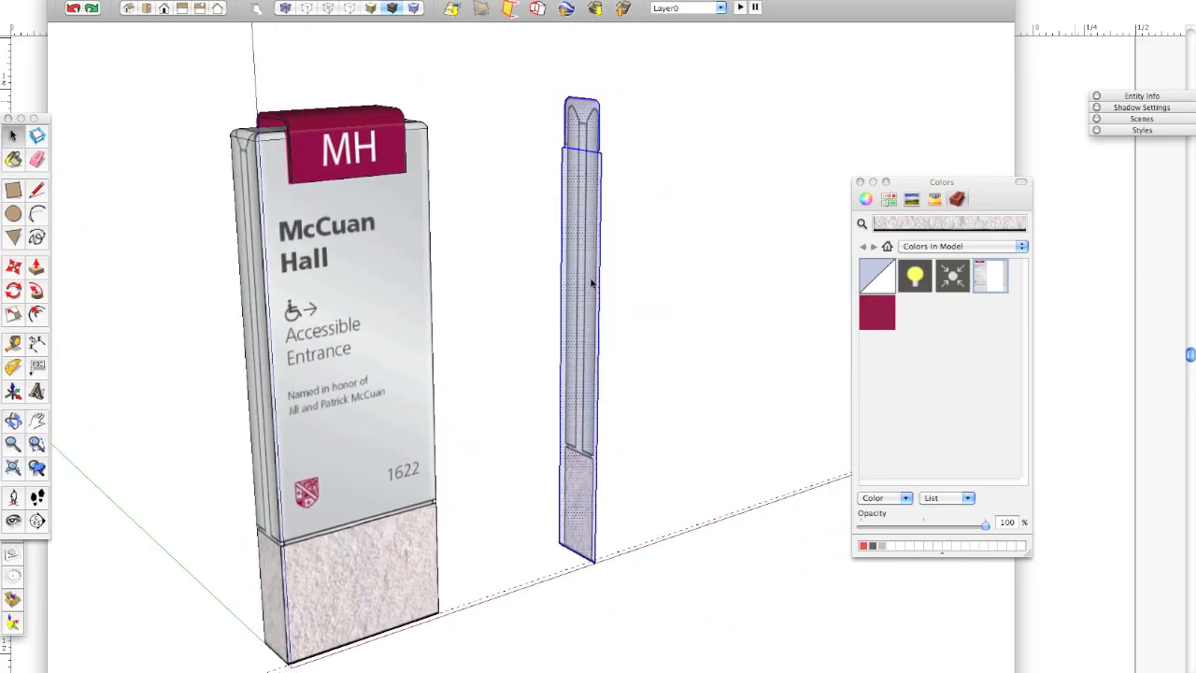
pyautogui.press('Delete')
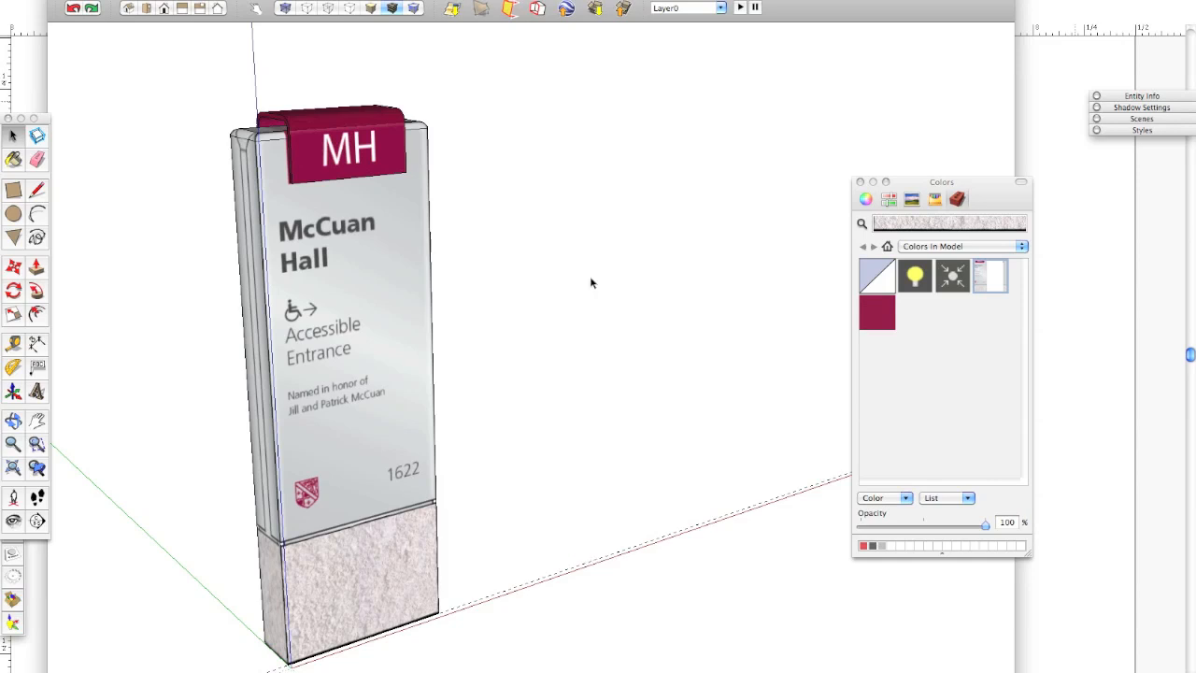
# Soften the edges joining the body's rounded top to its front, both ends and back.
pyautogui.scroll(6, 332, 227)
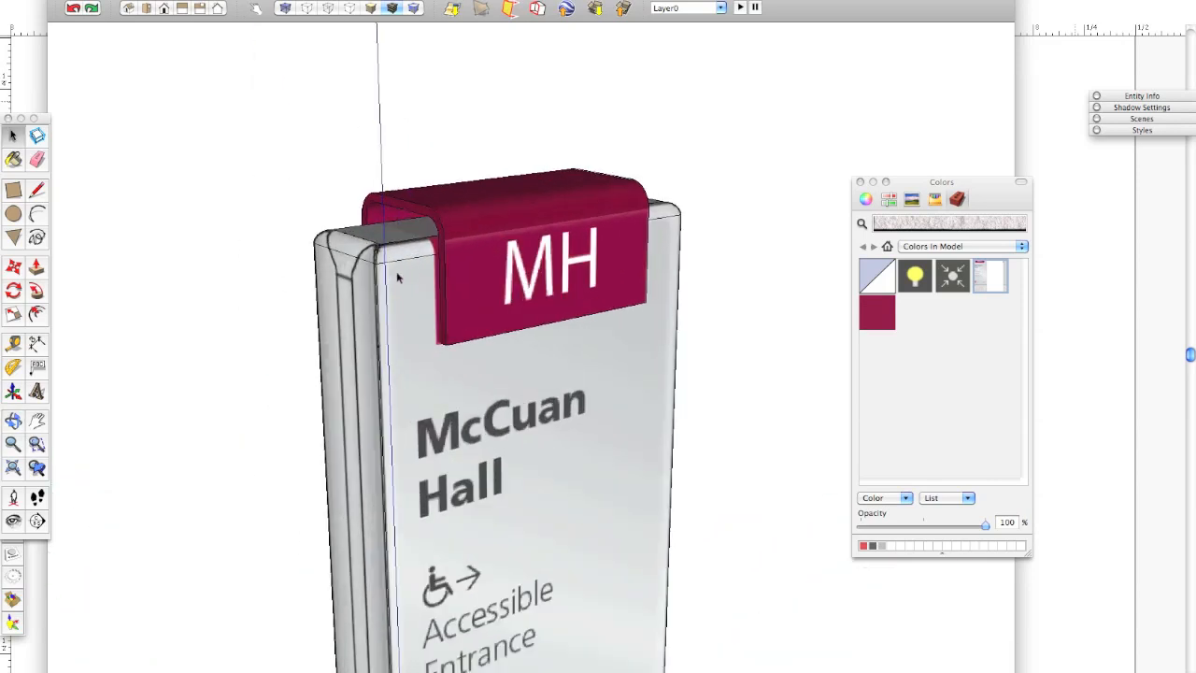
pyautogui.press('e')
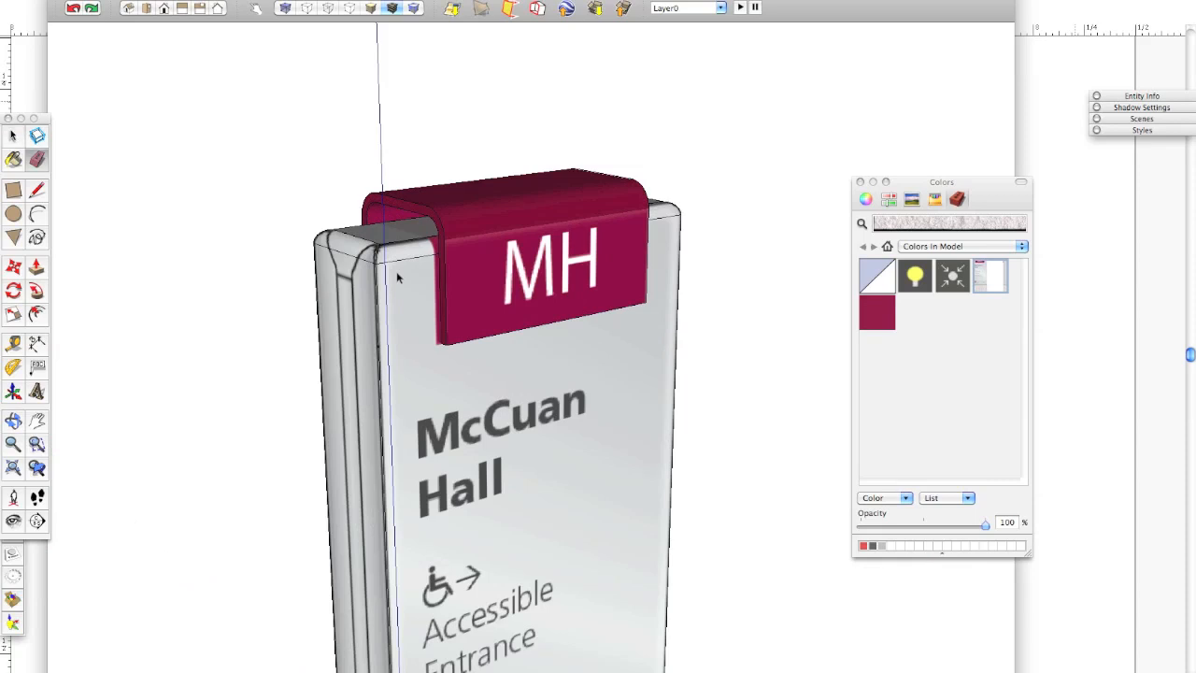
pyautogui.click(403, 257)
pyautogui.click(389, 260)
pyautogui.click(362, 260)
pyautogui.click(373, 240)
pyautogui.moveTo(376, 232)
pyautogui.mouseDown(button='middle')
pyautogui.moveTo(278, 254)
pyautogui.moveTo(355, 281)
pyautogui.moveTo(426, 326)
pyautogui.moveTo(597, 277)
pyautogui.mouseUp(button='middle')
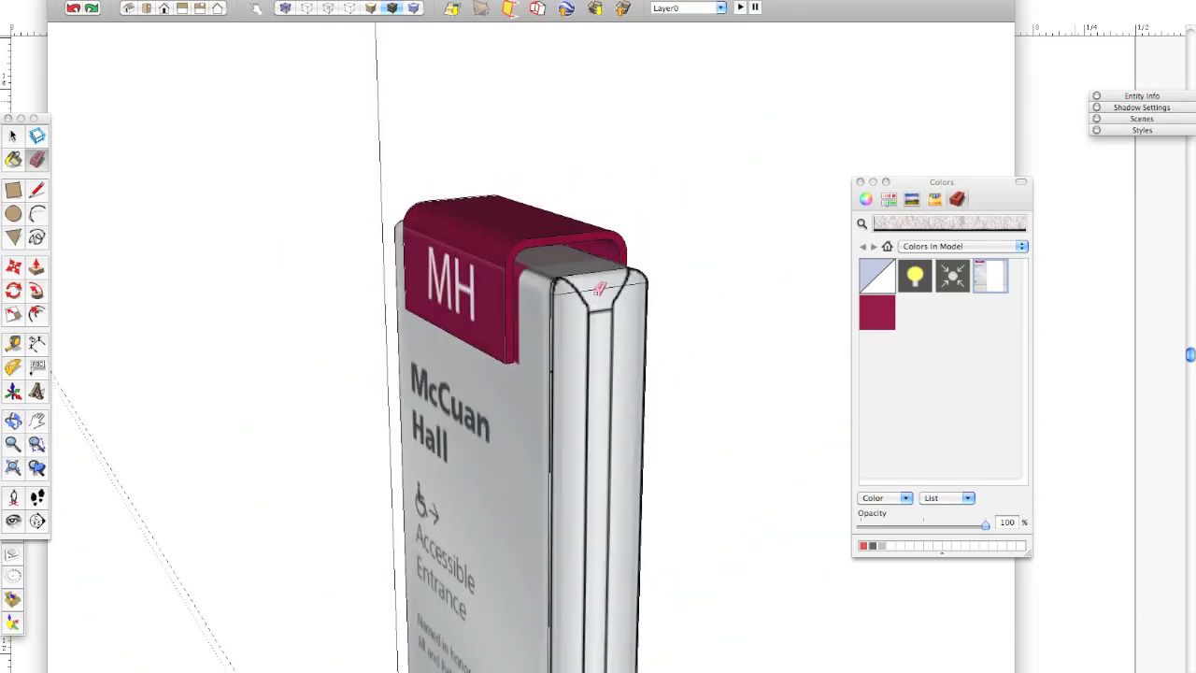
pyautogui.moveTo(595, 277); pyautogui.dragTo(597, 268)
pyautogui.moveTo(652, 327); pyautogui.dragTo(309, 321, button='middle')
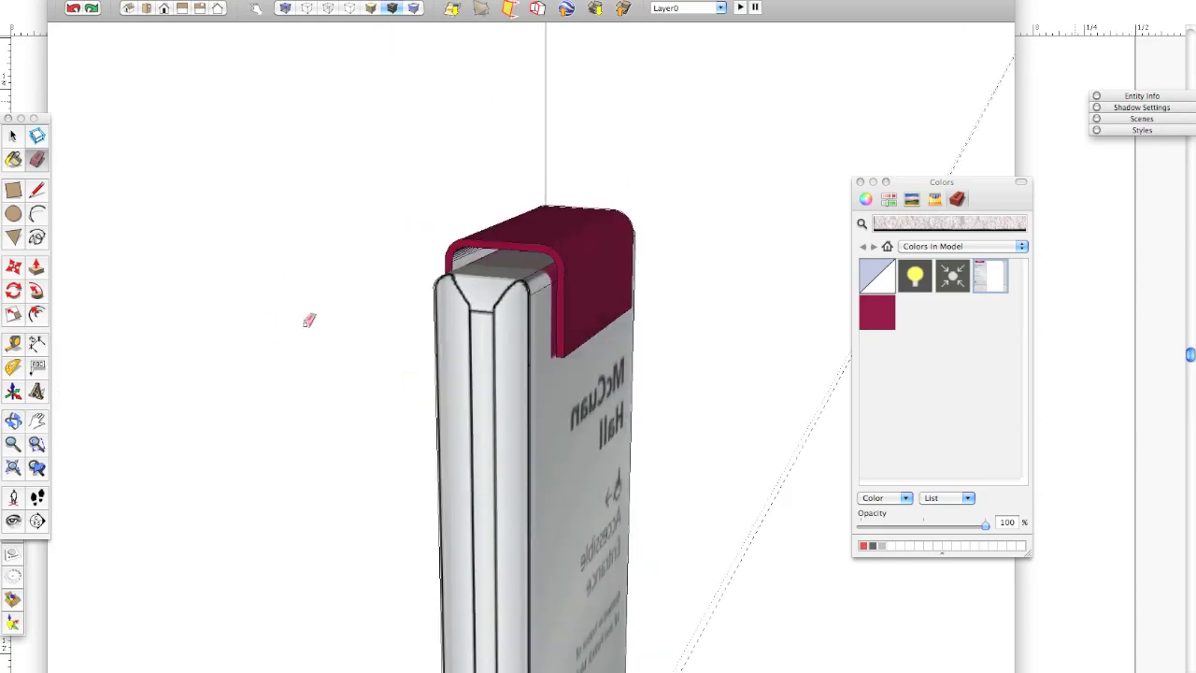
pyautogui.moveTo(555, 298); pyautogui.dragTo(535, 269)
pyautogui.moveTo(420, 337); pyautogui.dragTo(547, 289, button='middle')
pyautogui.scroll(-5, 523, 417)
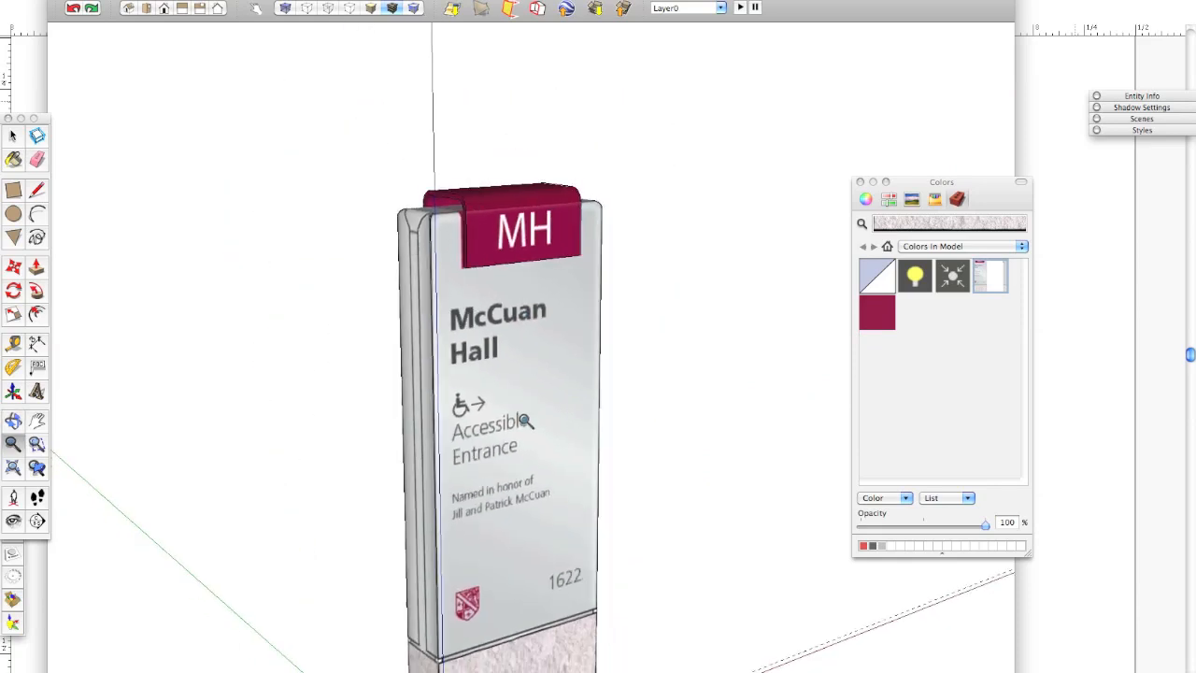
# Erase the remaining guide line running along the base of the sign.
pyautogui.scroll(-1, 528, 488)
pyautogui.moveTo(527, 486)
pyautogui.keyDown('shift'); pyautogui.mouseDown(button='middle')
pyautogui.moveTo(520, 468)
pyautogui.moveTo(443, 439)
pyautogui.mouseUp(button='middle'); pyautogui.keyUp('shift')
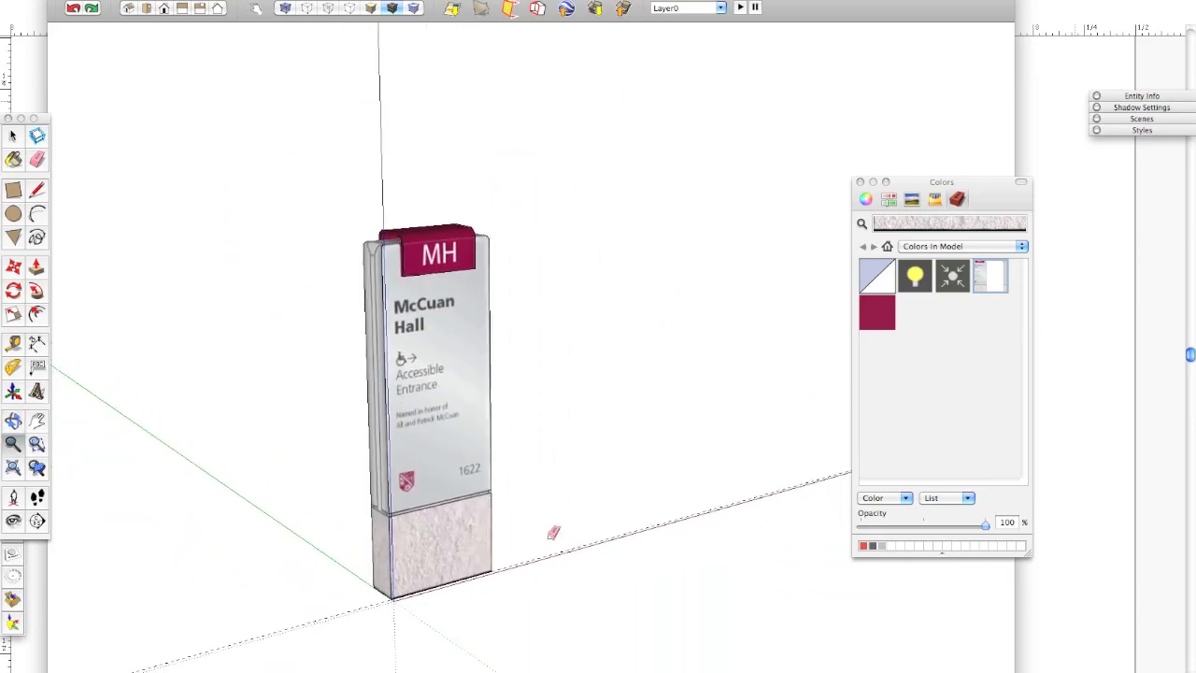
pyautogui.scroll(5, 415, 509)
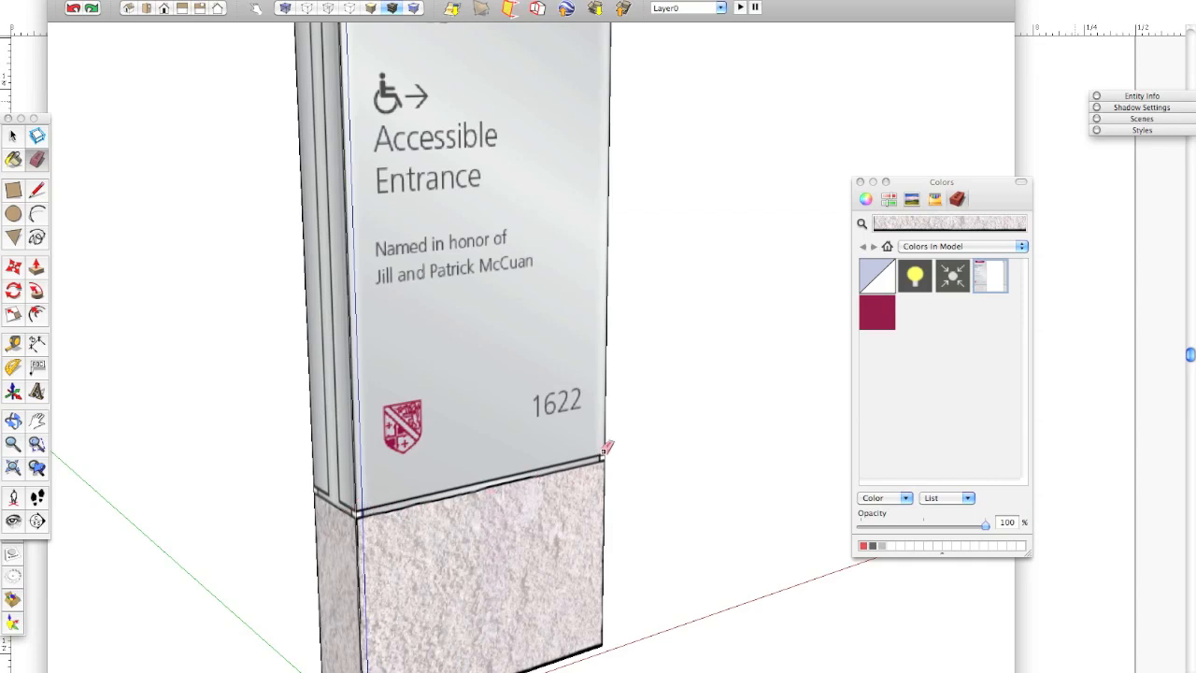
pyautogui.scroll(-6, 445, 461)
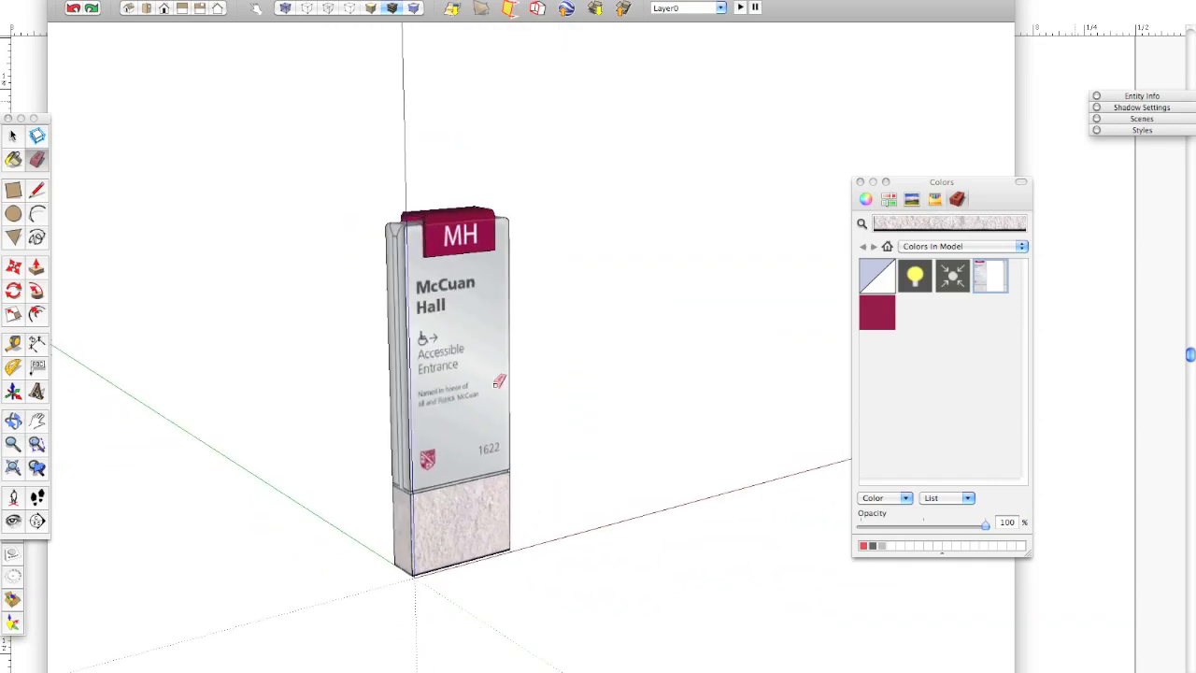
# Open the 2D People collection in the component library.
pyautogui.press('space')
pyautogui.moveTo(457, 439); pyautogui.dragTo(454, 396, button='middle')
pyautogui.press('z')
pyautogui.moveTo(555, 373); pyautogui.dragTo(552, 394)
pyautogui.keyDown('shift'); pyautogui.moveTo(551, 449); pyautogui.dragTo(545, 419, button='middle'); pyautogui.keyUp('shift')
pyautogui.press('space')
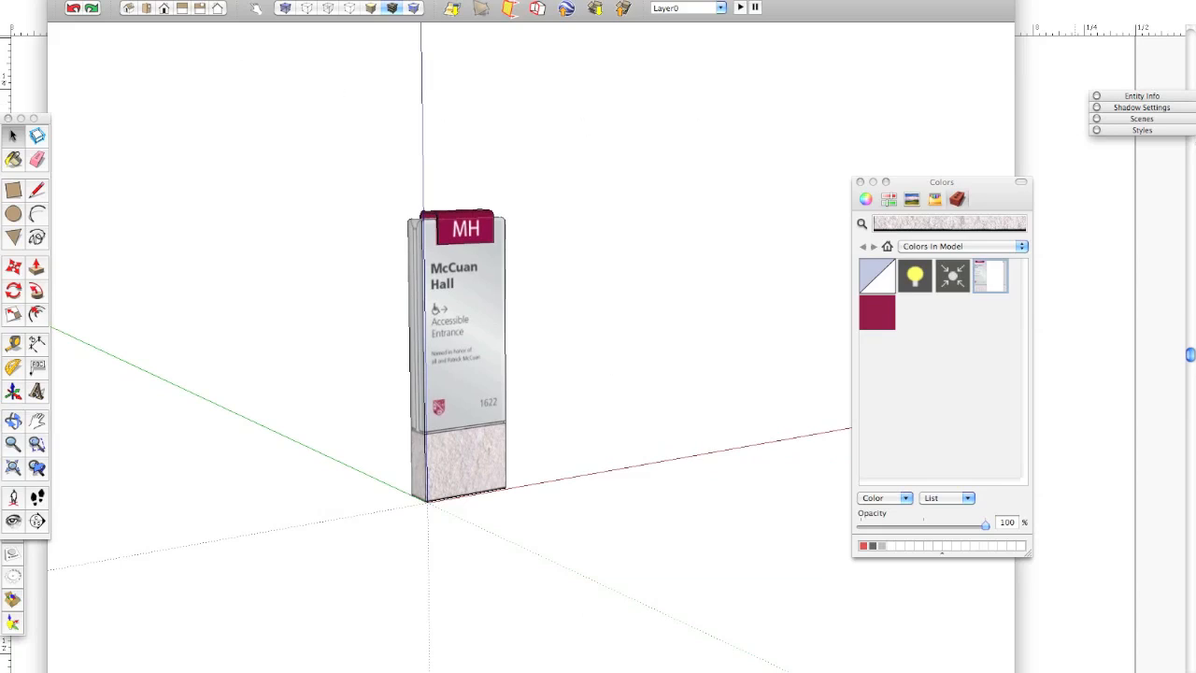
pyautogui.click(340, 1)
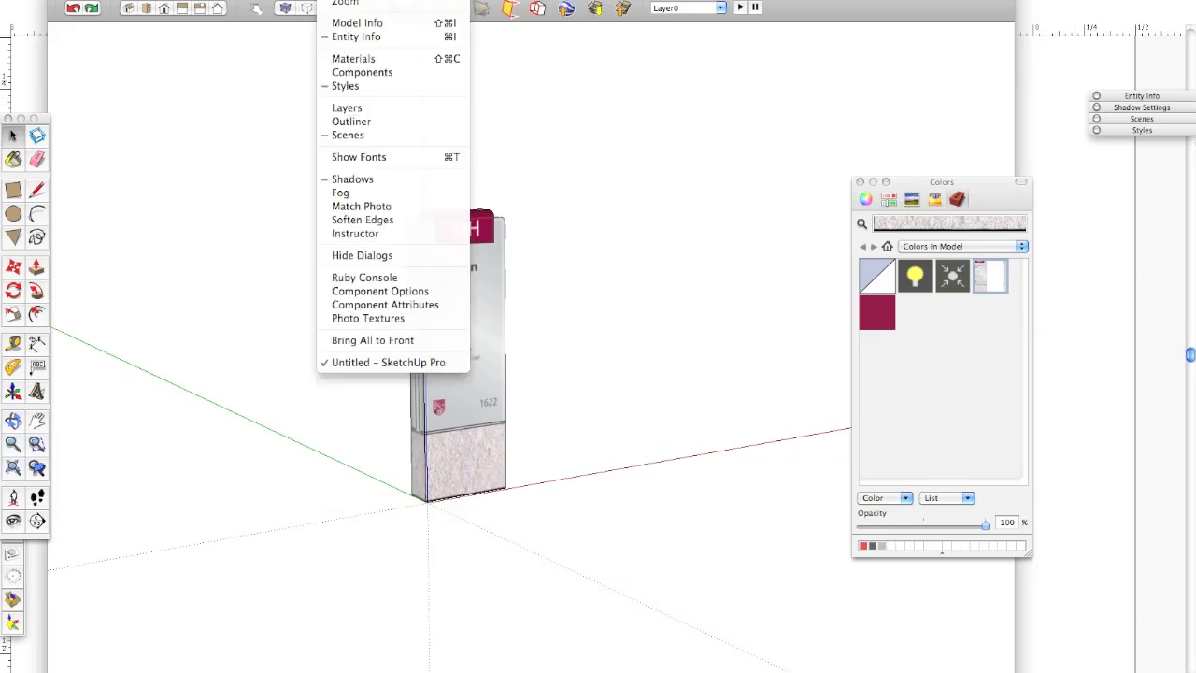
pyautogui.click(374, 74)
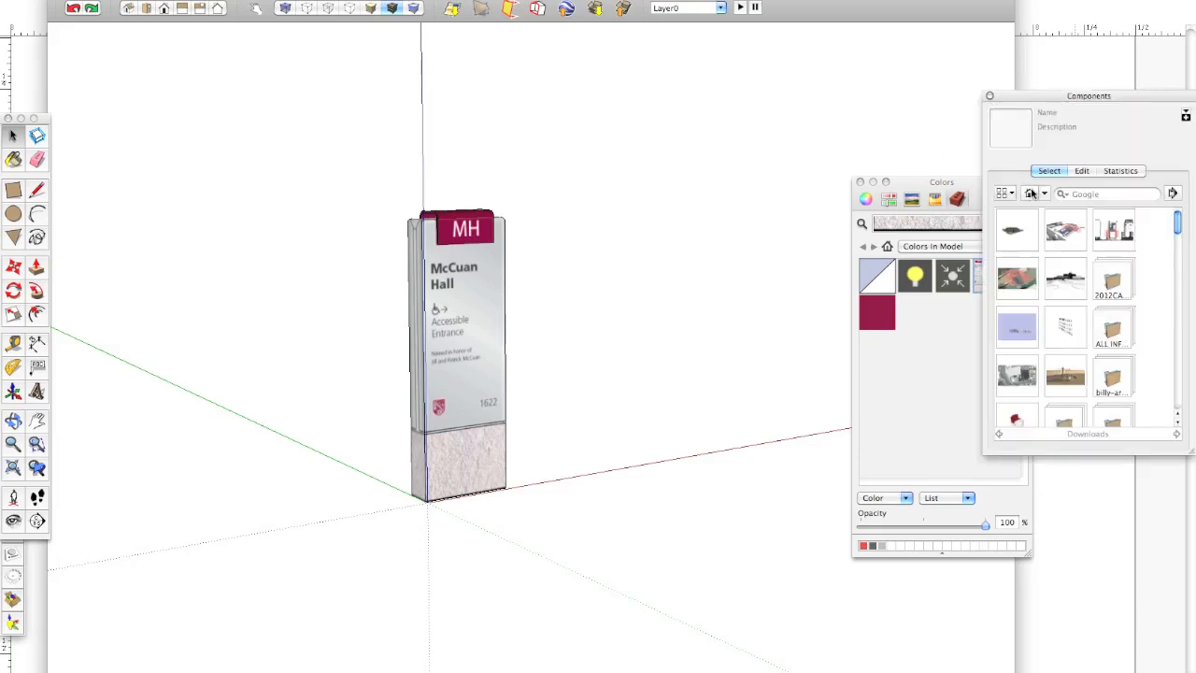
pyautogui.click(1043, 194)
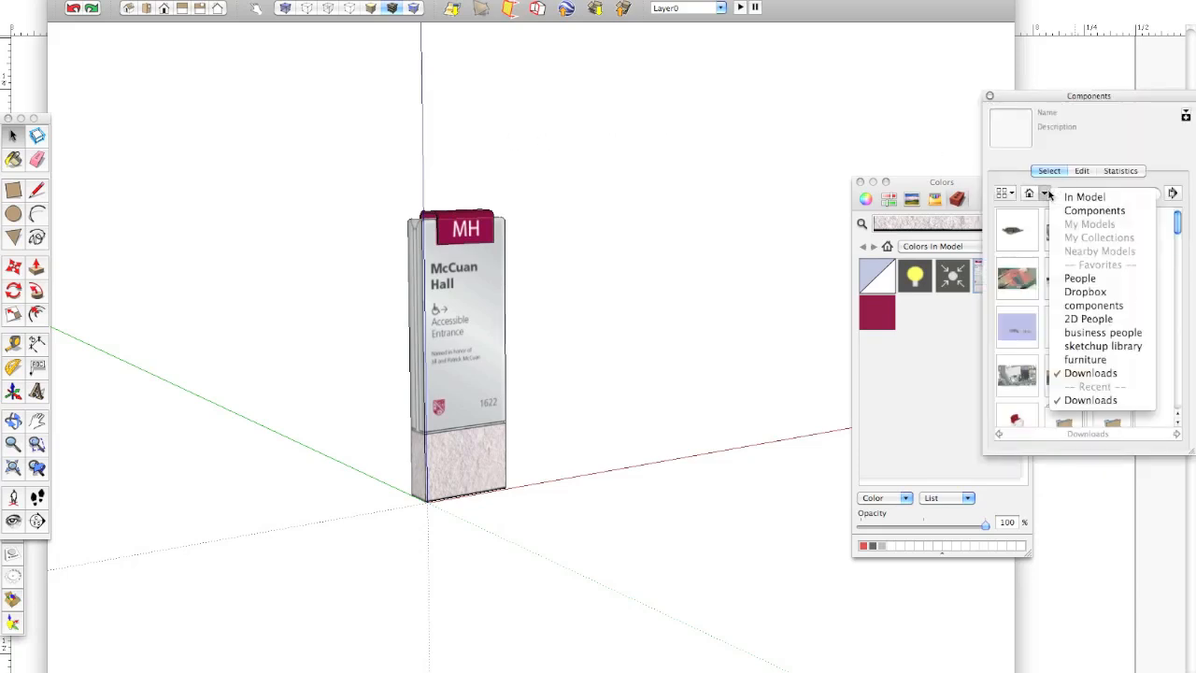
pyautogui.click(1089, 319)
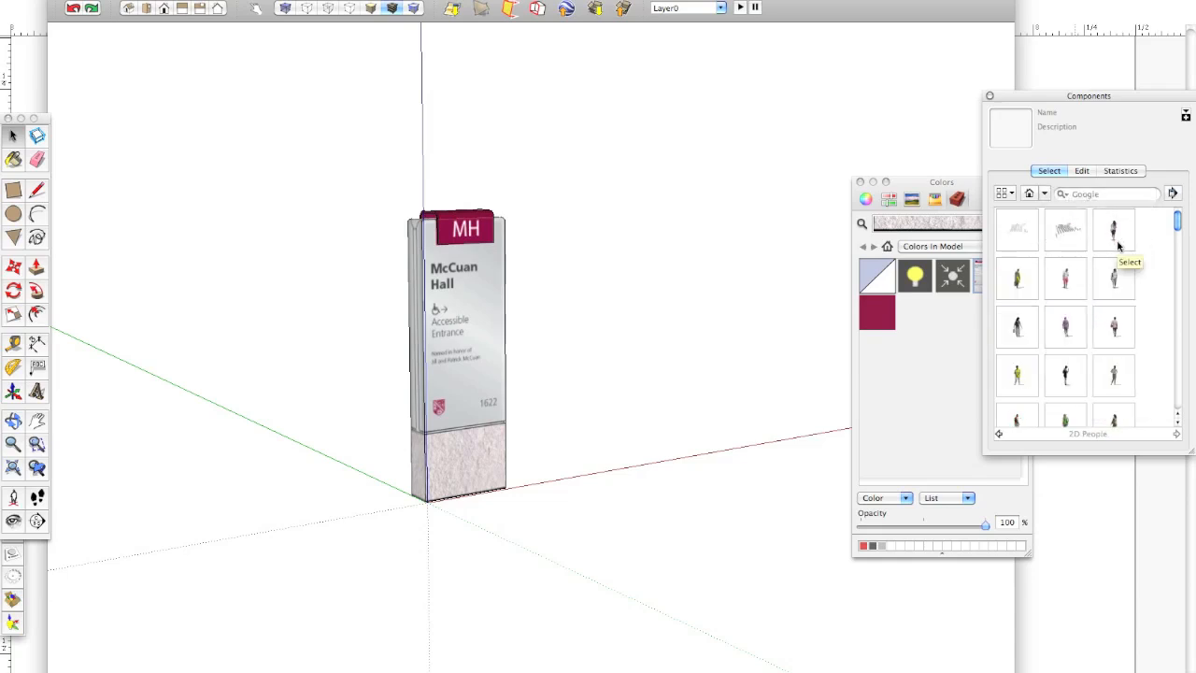
# Place the walking man in a white shirt and black shorts on the red axis beside the sign.
pyautogui.scroll(-3, 1088, 281)
pyautogui.scroll(-5, 1089, 288)
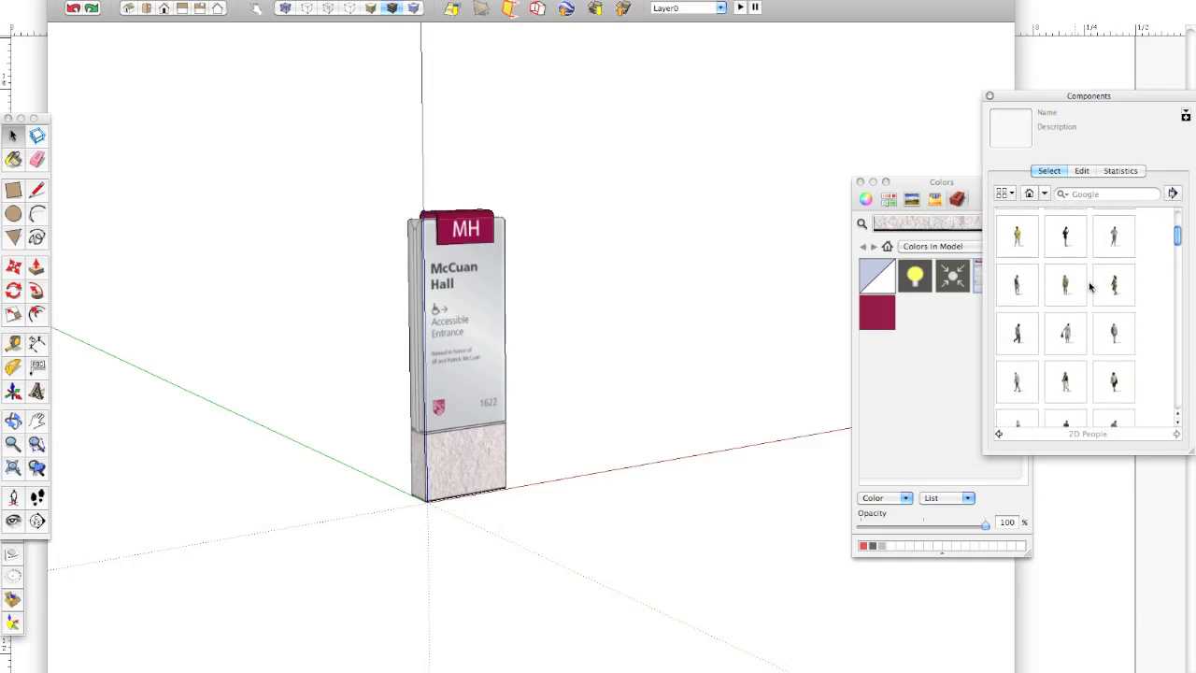
pyautogui.click(1018, 317)
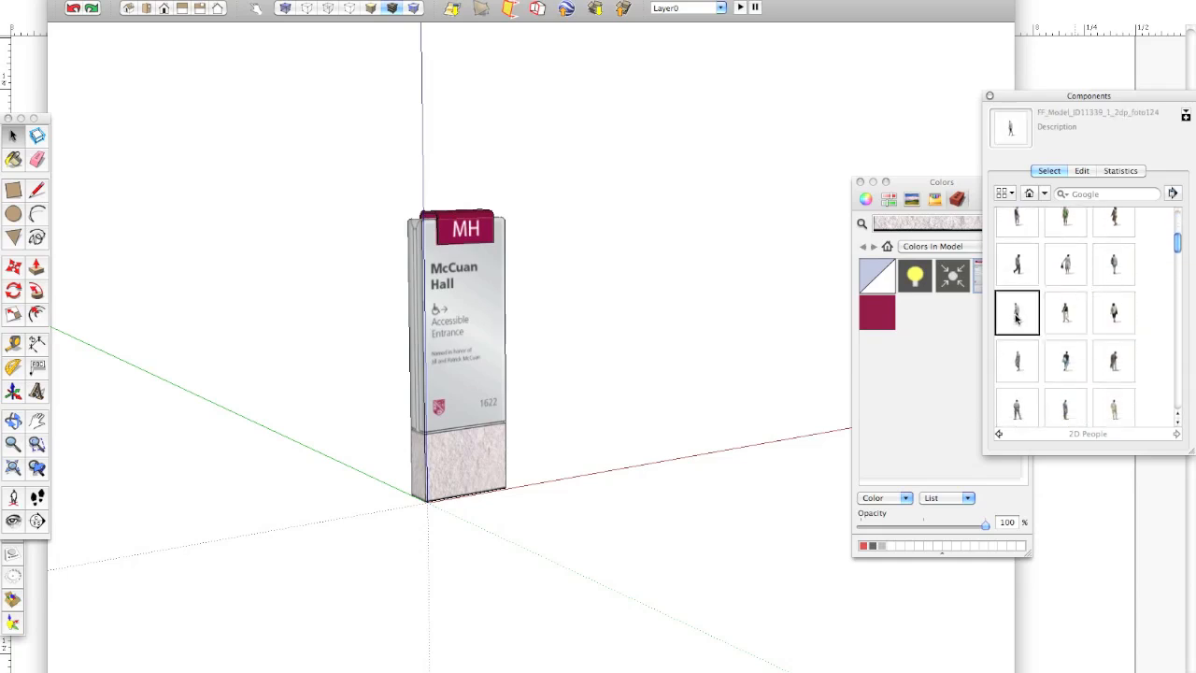
pyautogui.click(651, 472)
pyautogui.moveTo(651, 471); pyautogui.dragTo(629, 507, button='middle')
pyautogui.press('m')
pyautogui.scroll(-5, 626, 448)
pyautogui.scroll(5, 627, 442)
pyautogui.keyDown('shift'); pyautogui.moveTo(630, 426); pyautogui.dragTo(547, 433, button='middle'); pyautogui.keyUp('shift')
pyautogui.scroll(3, 547, 432)
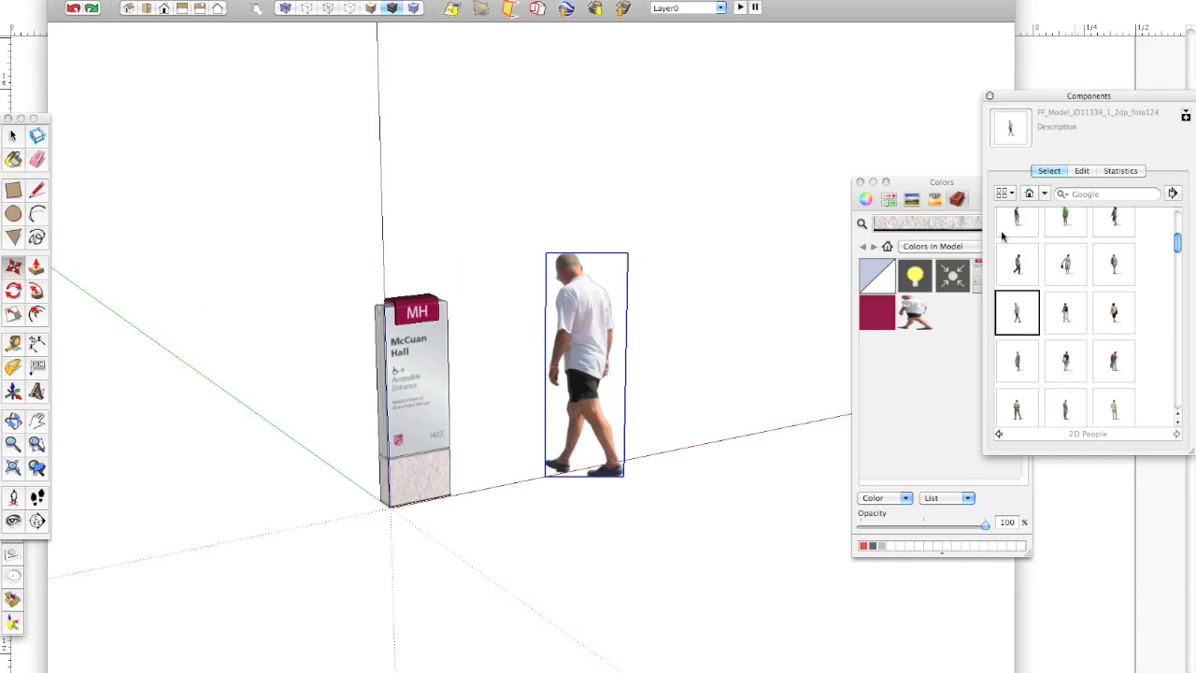
# Place the woman in a black top and white skirt just behind the man, and close the colour and component libraries.
pyautogui.click(1065, 318)
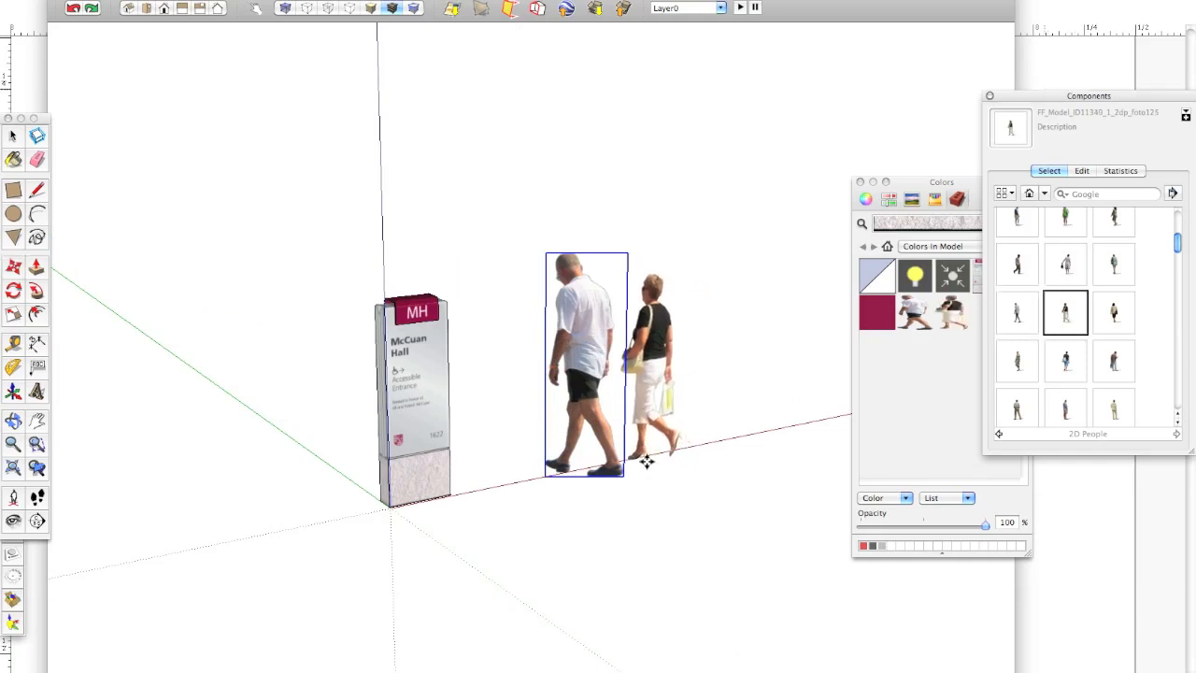
pyautogui.click(645, 456)
pyautogui.press('space')
pyautogui.click(655, 224)
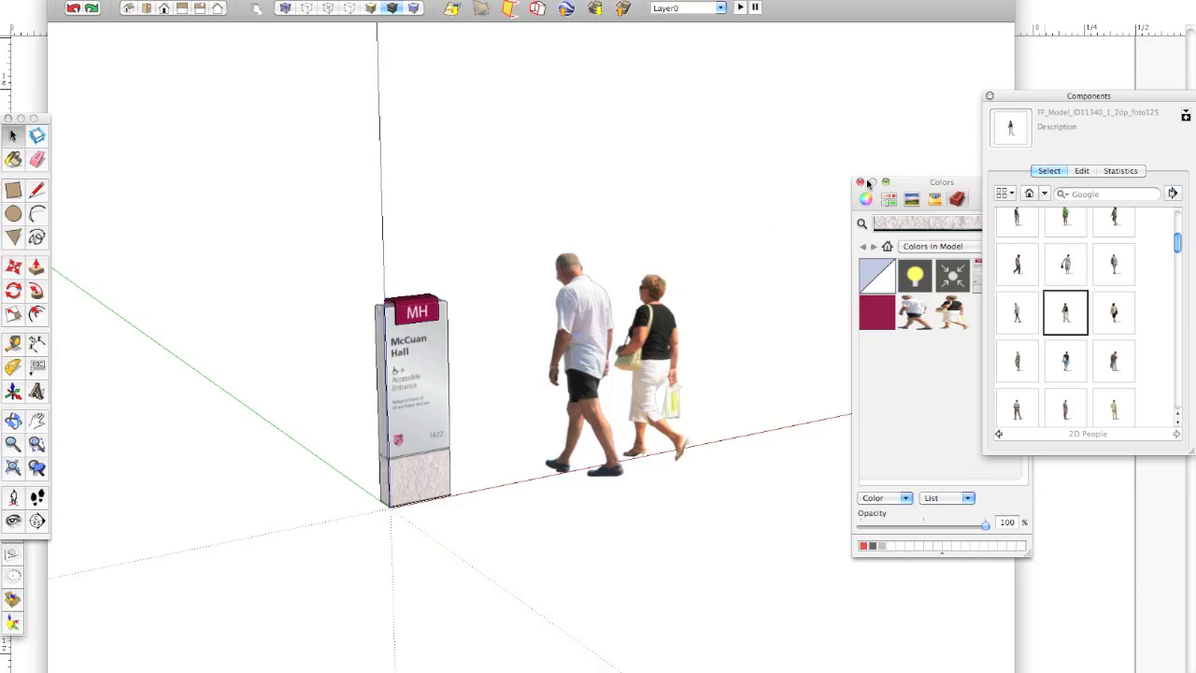
pyautogui.click(861, 182)
pyautogui.click(990, 96)
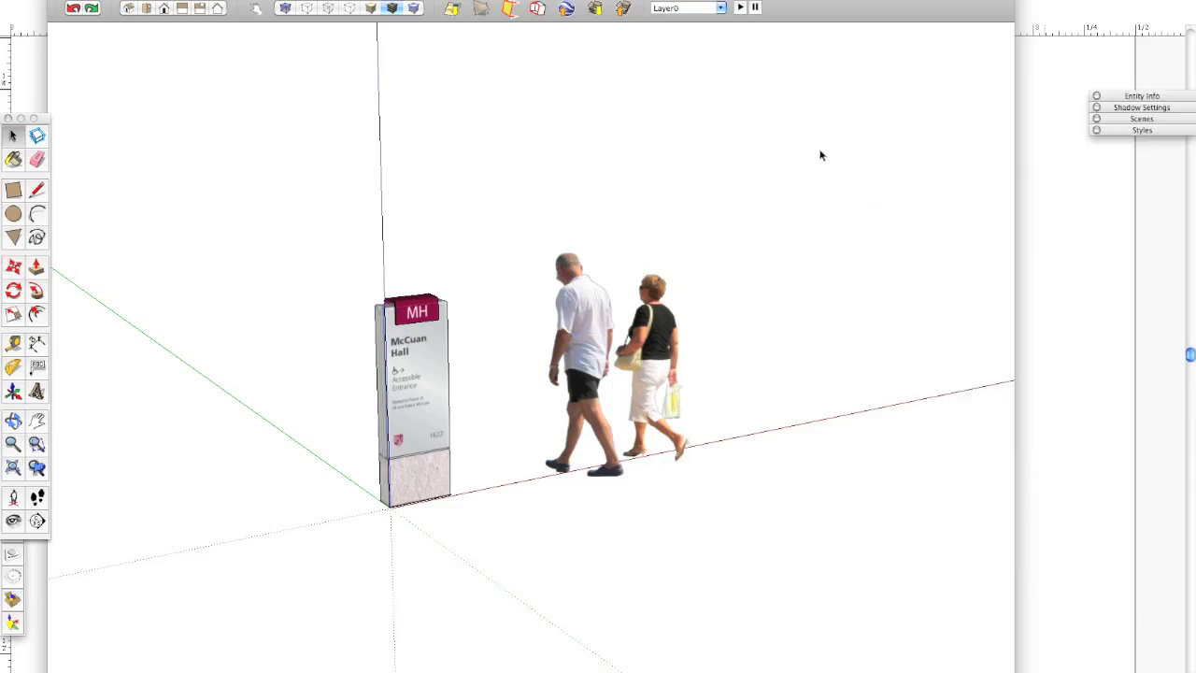
# Display shadows in the model, with the shadow time set to 01:26 PM and the date to 09/16.
pyautogui.click(1124, 107)
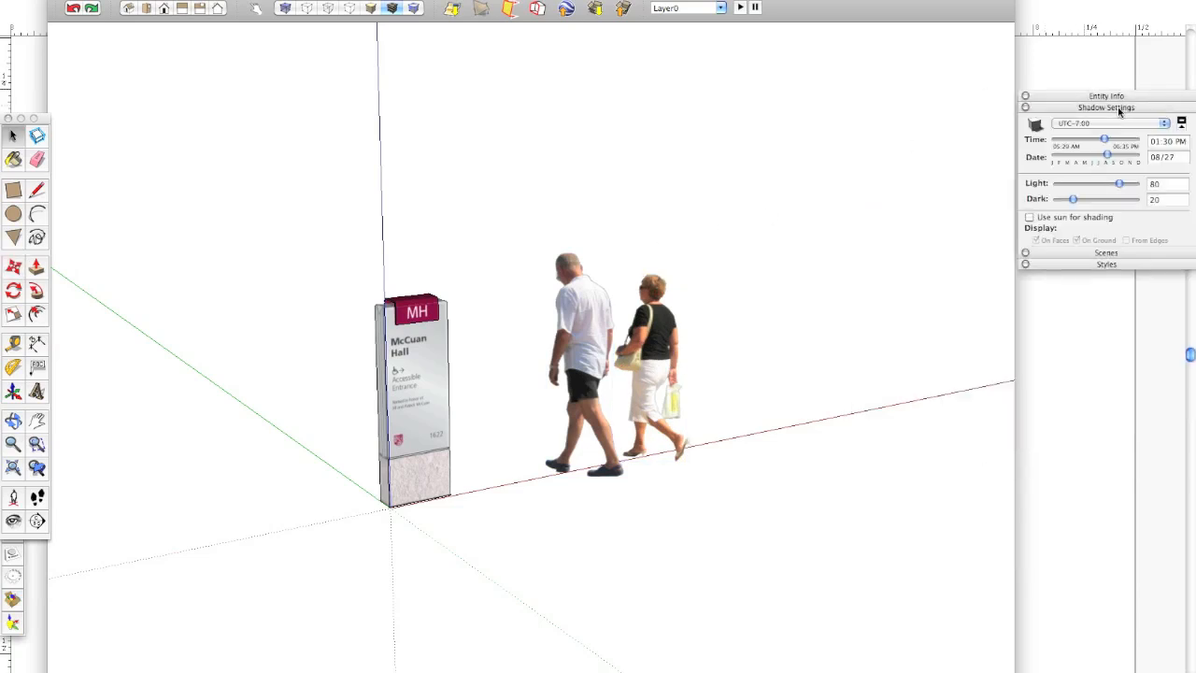
pyautogui.click(1033, 124)
pyautogui.moveTo(1103, 137)
pyautogui.mouseDown()
pyautogui.moveTo(1094, 157)
pyautogui.moveTo(1111, 157)
pyautogui.mouseUp()
pyautogui.moveTo(508, 427); pyautogui.dragTo(288, 361, button='middle')
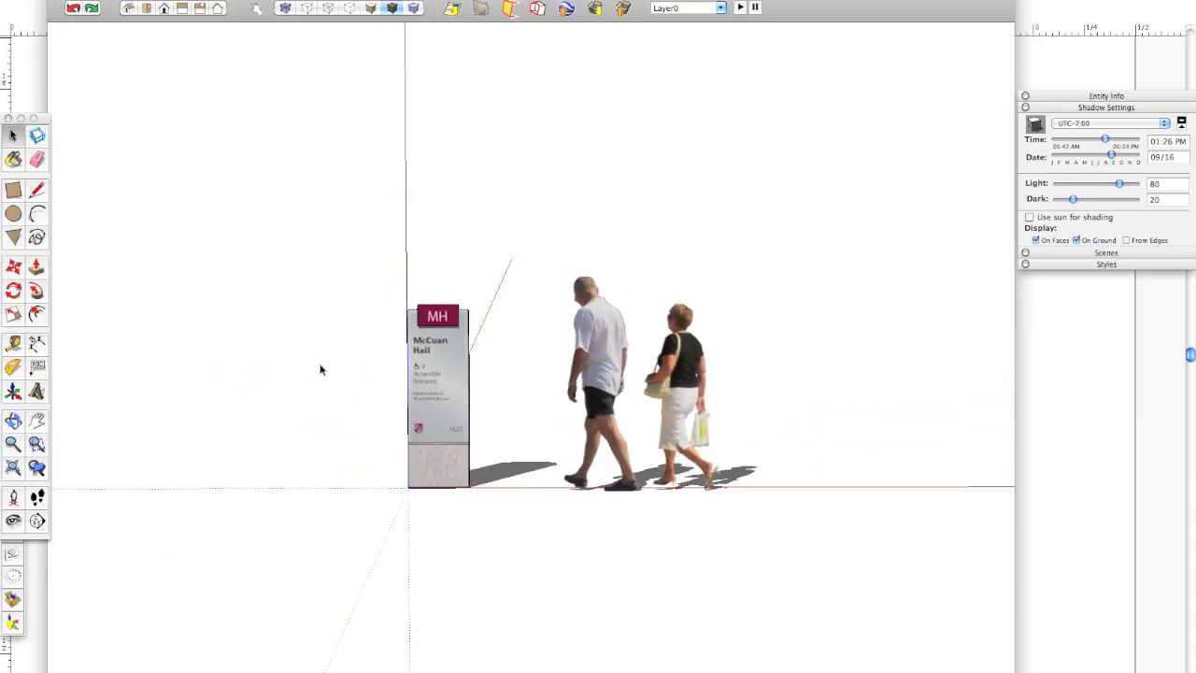
pyautogui.scroll(5, 537, 429)
pyautogui.moveTo(534, 427); pyautogui.dragTo(724, 464, button='middle')
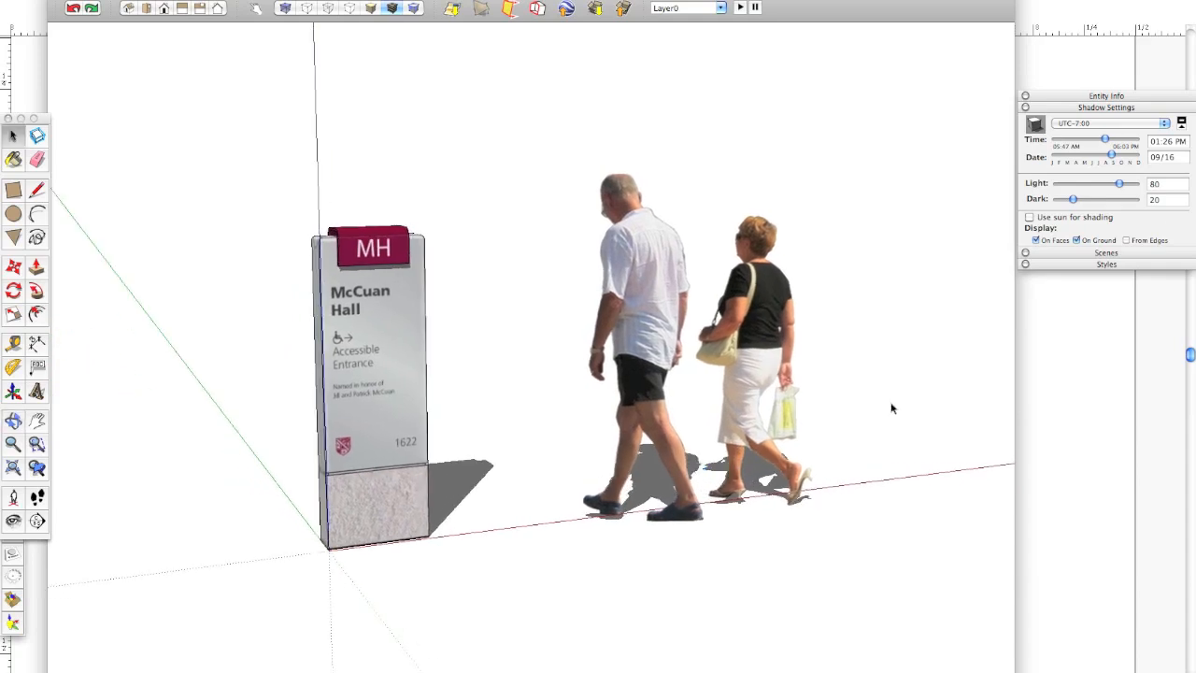
pyautogui.click(1182, 122)
pyautogui.click(1181, 122)
pyautogui.click(1182, 123)
pyautogui.click(1182, 122)
# Set the shadow Light and Dark values to 64 each and the shadow time to 01:34 PM.
pyautogui.moveTo(1121, 189)
pyautogui.mouseDown()
pyautogui.moveTo(1091, 198)
pyautogui.moveTo(1109, 203)
pyautogui.moveTo(1116, 185)
pyautogui.moveTo(1105, 186)
pyautogui.moveTo(1121, 186)
pyautogui.moveTo(1053, 189)
pyautogui.mouseUp()
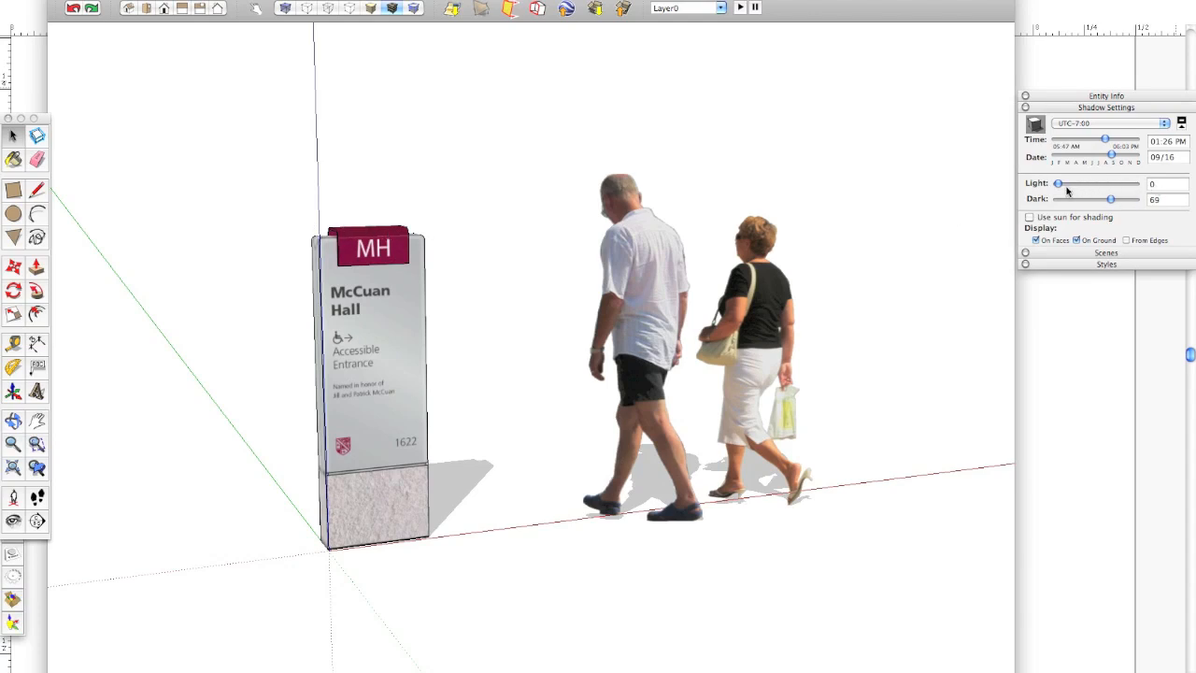
pyautogui.moveTo(1058, 187); pyautogui.dragTo(1107, 200)
pyautogui.moveTo(1106, 139); pyautogui.dragTo(1107, 139)
pyautogui.scroll(-1, 465, 358)
pyautogui.moveTo(464, 358); pyautogui.dragTo(405, 278, button='middle')
pyautogui.moveTo(486, 345)
pyautogui.mouseDown(button='middle')
pyautogui.moveTo(513, 345)
pyautogui.moveTo(475, 337)
pyautogui.moveTo(494, 341)
pyautogui.mouseUp(button='middle')
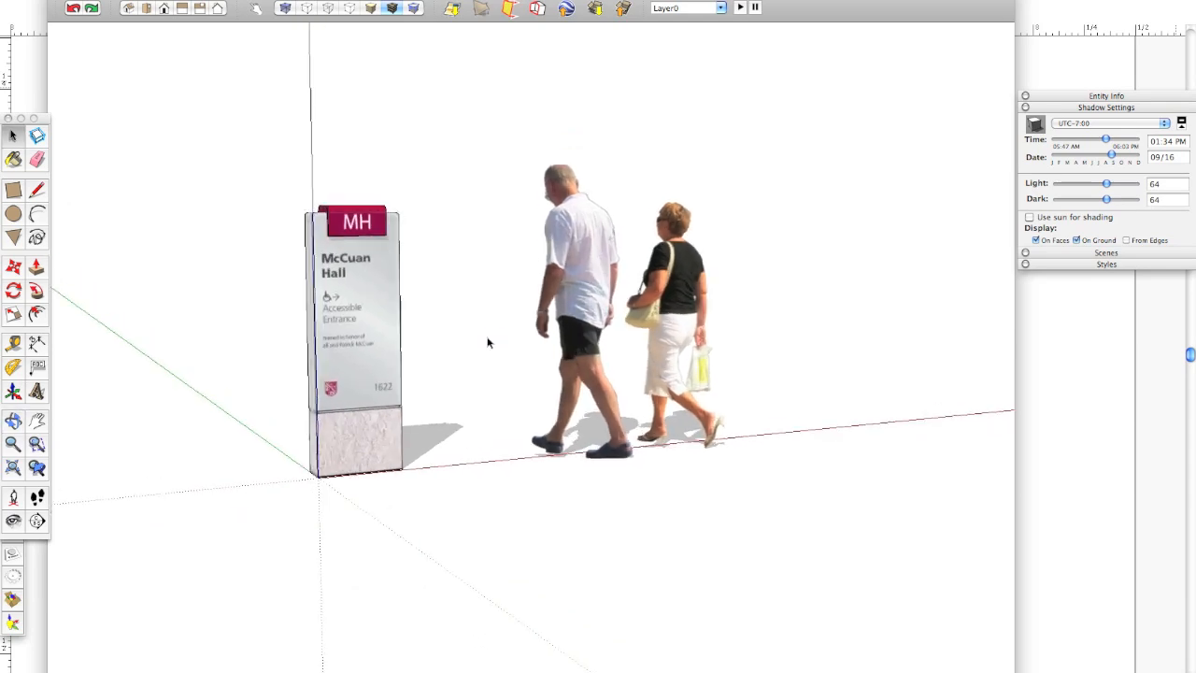
pyautogui.scroll(2, 488, 342)
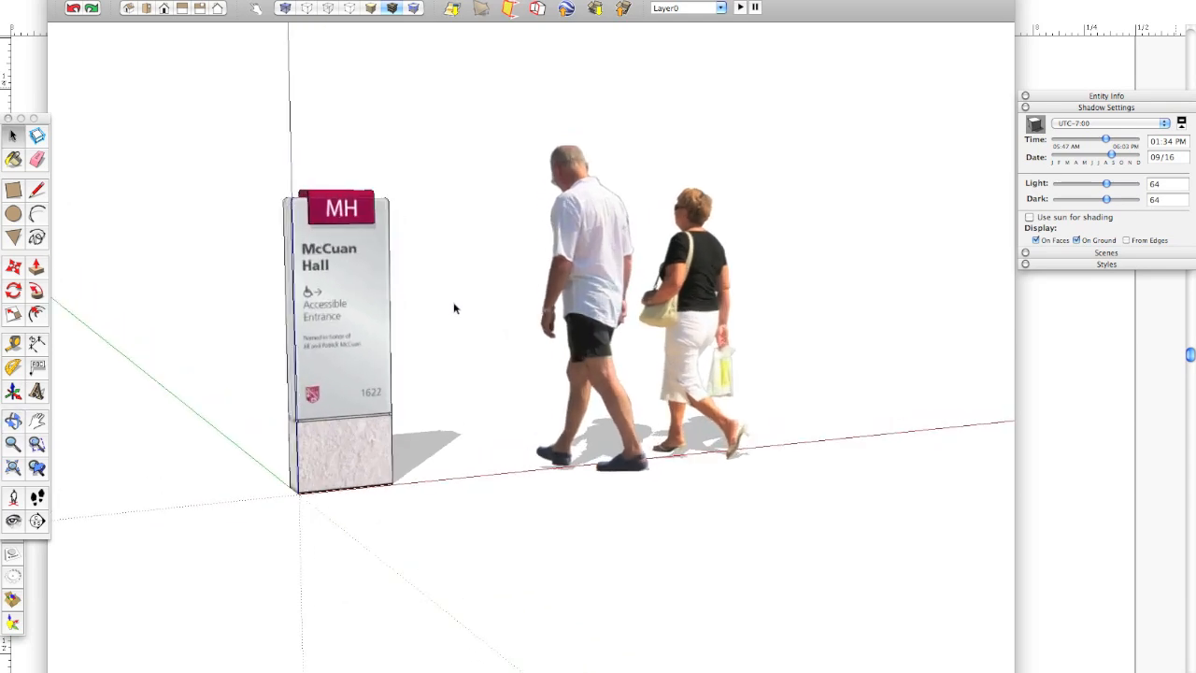
# Examine the image size, resolution and compression options for exporting the view as a JPEG 2D graphic to the Desktop.
pyautogui.click(110, 0)
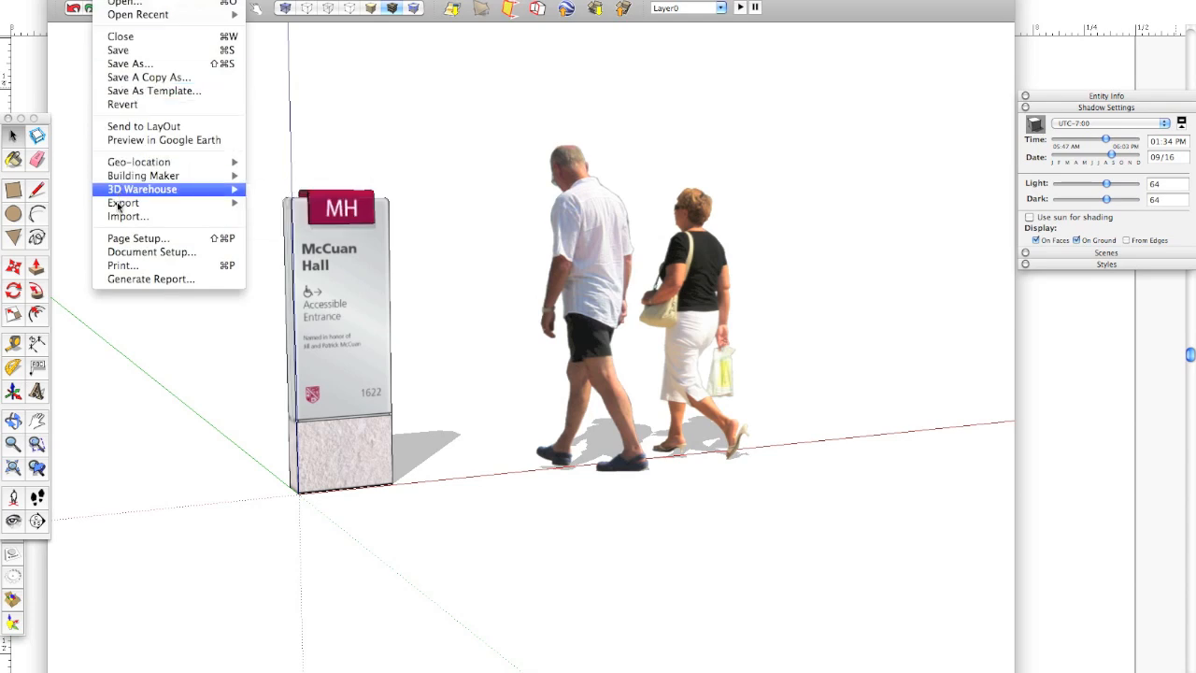
pyautogui.moveTo(120, 204)
pyautogui.click(283, 217)
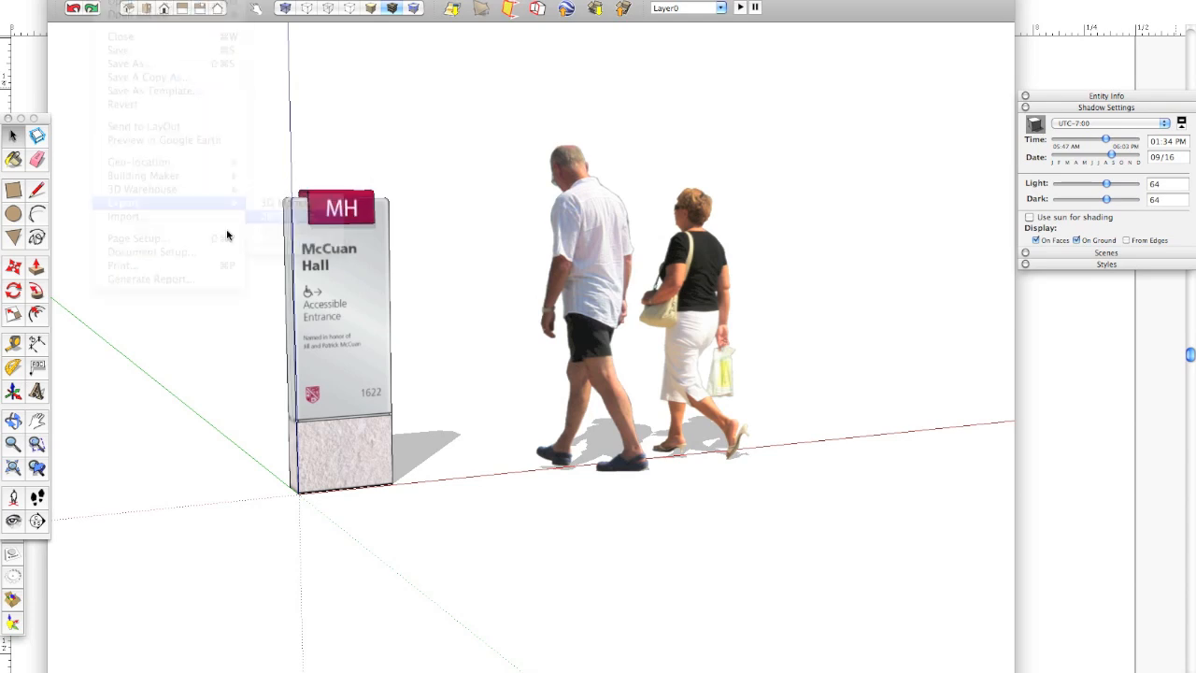
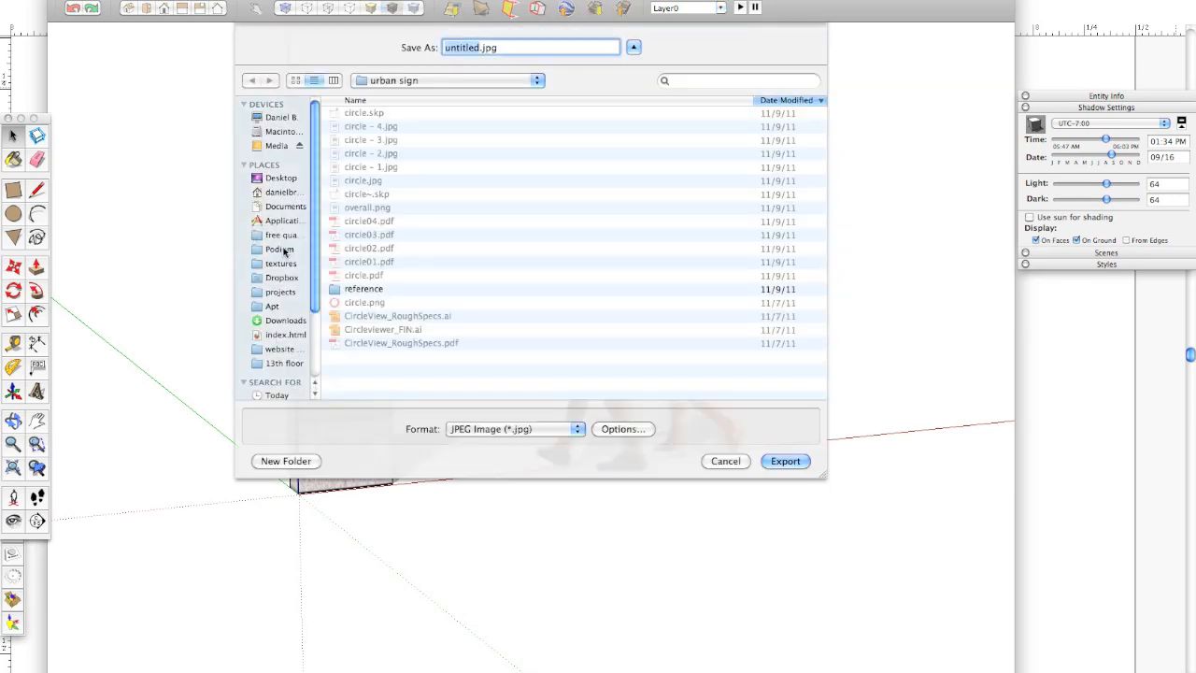
pyautogui.click(277, 178)
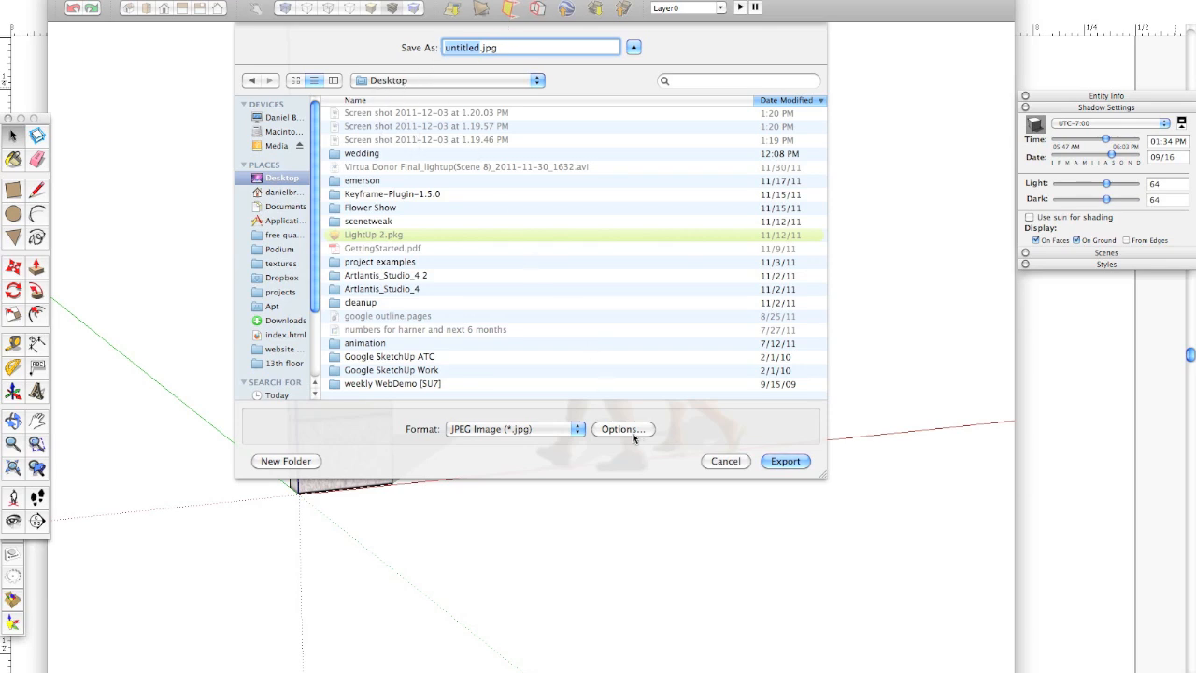
pyautogui.moveTo(819, 470); pyautogui.dragTo(807, 200)
pyautogui.click(623, 243)
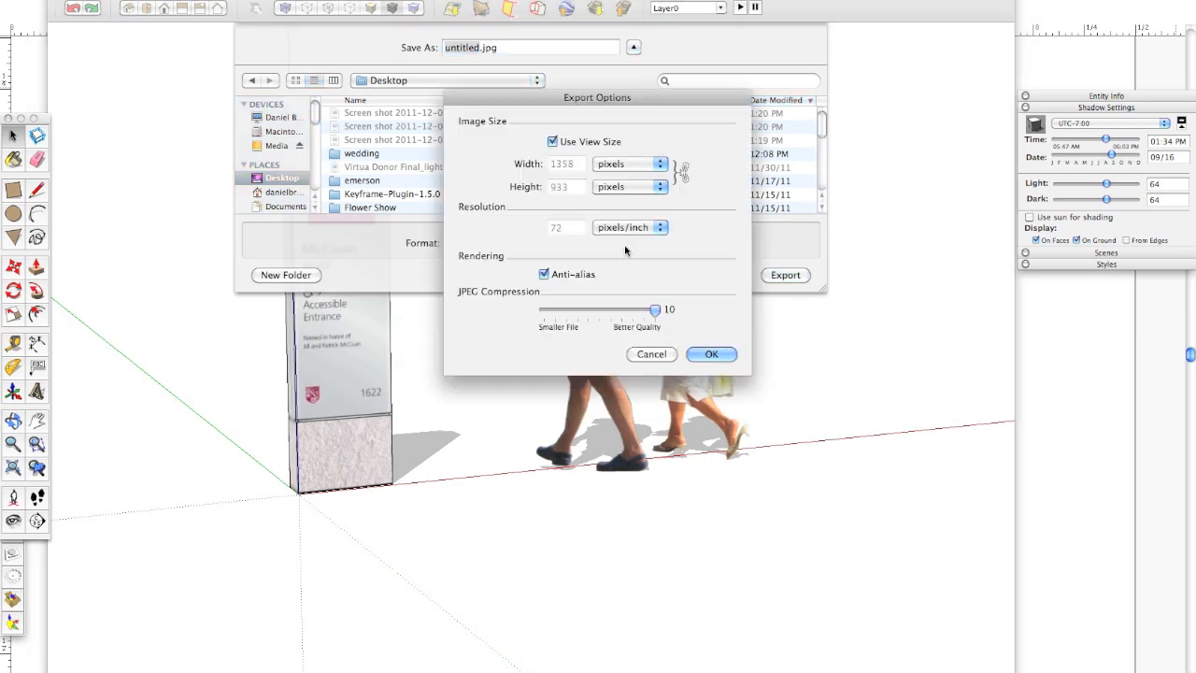
pyautogui.moveTo(564, 108); pyautogui.dragTo(403, 79)
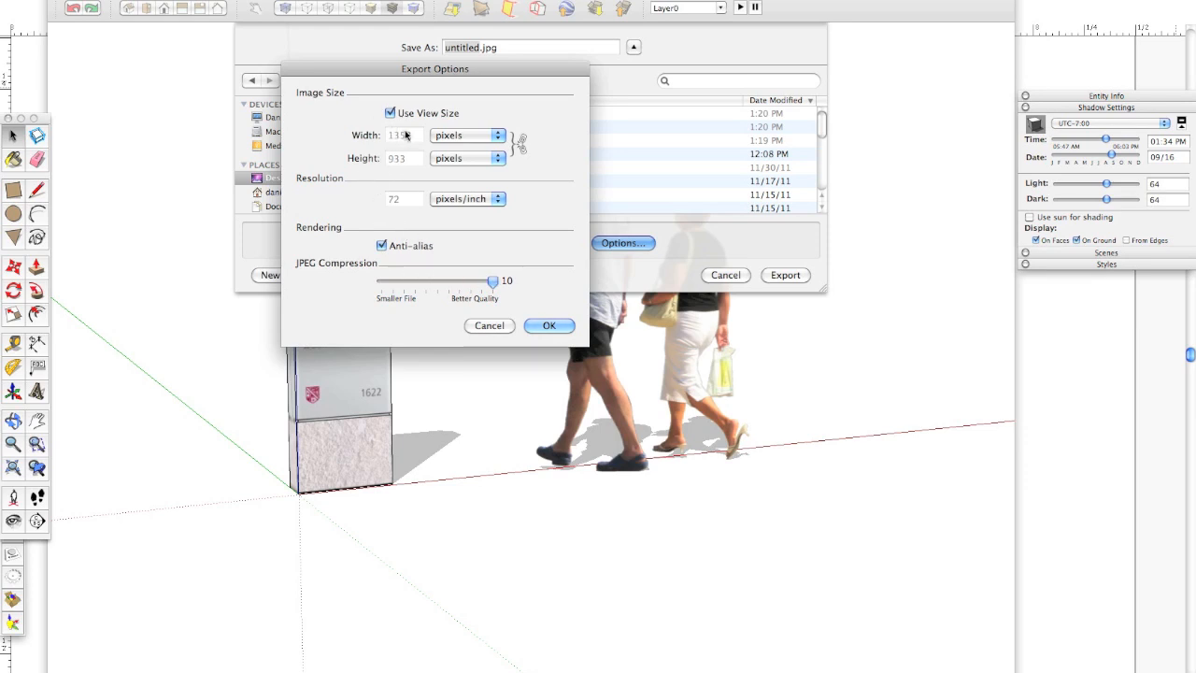
pyautogui.click(488, 326)
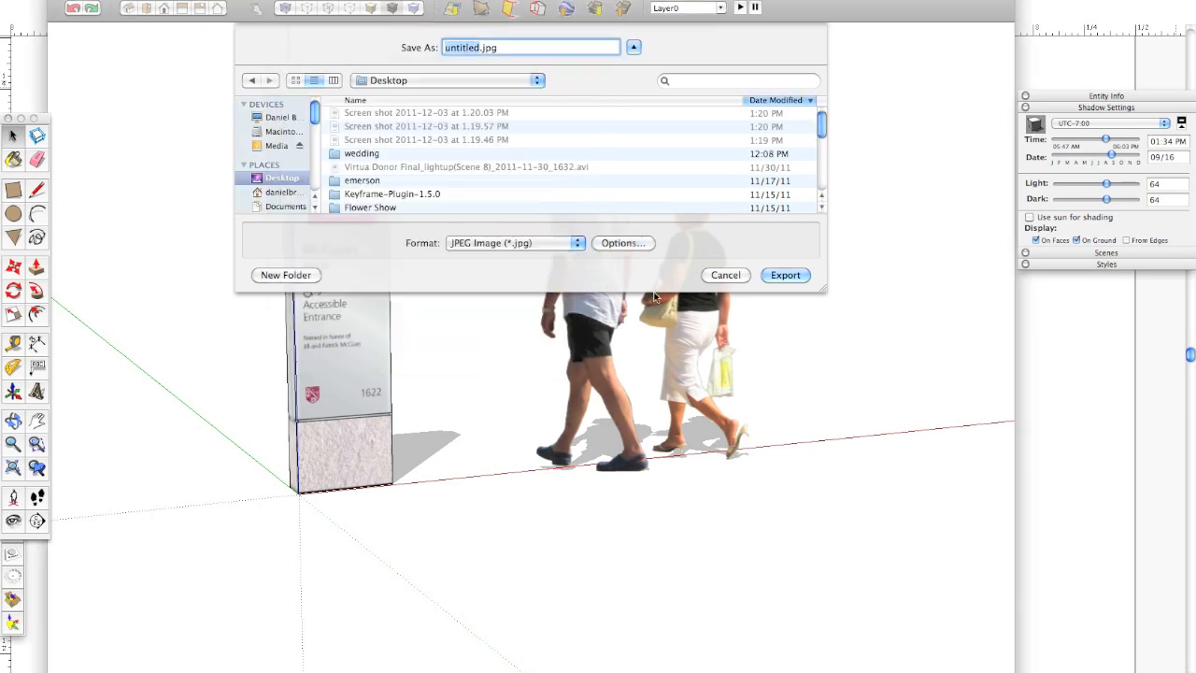
pyautogui.click(725, 275)
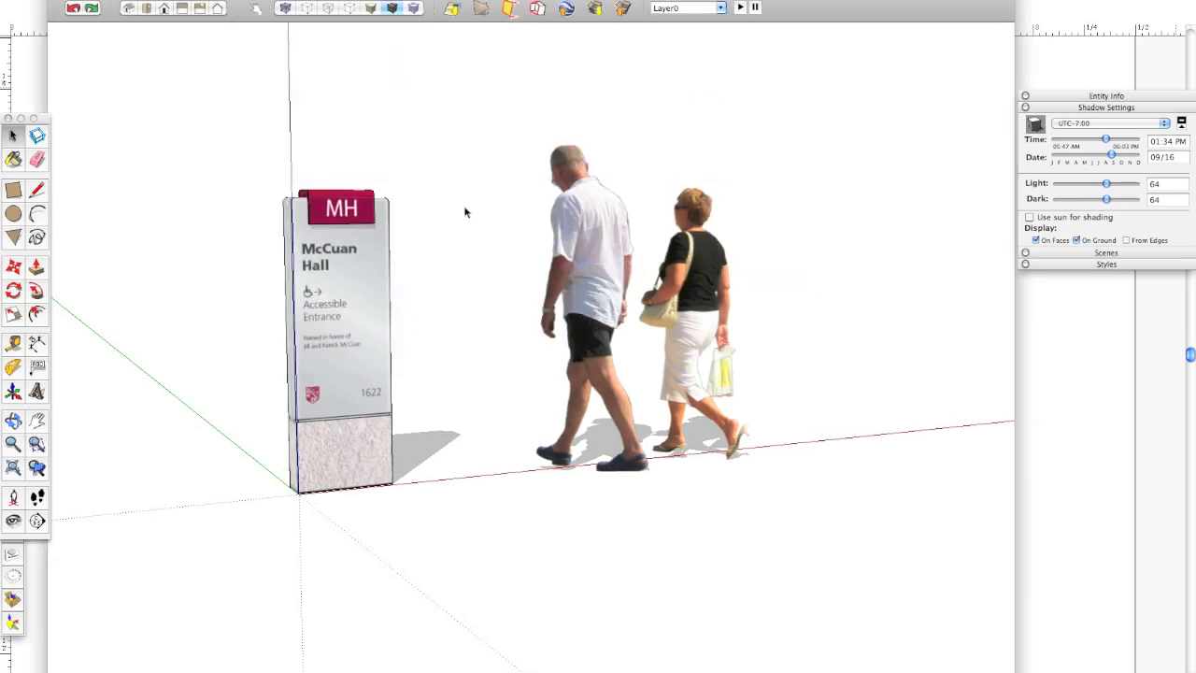
# Add a first scene from a three-quarter front view of the sign and the two people.
pyautogui.click(1073, 256)
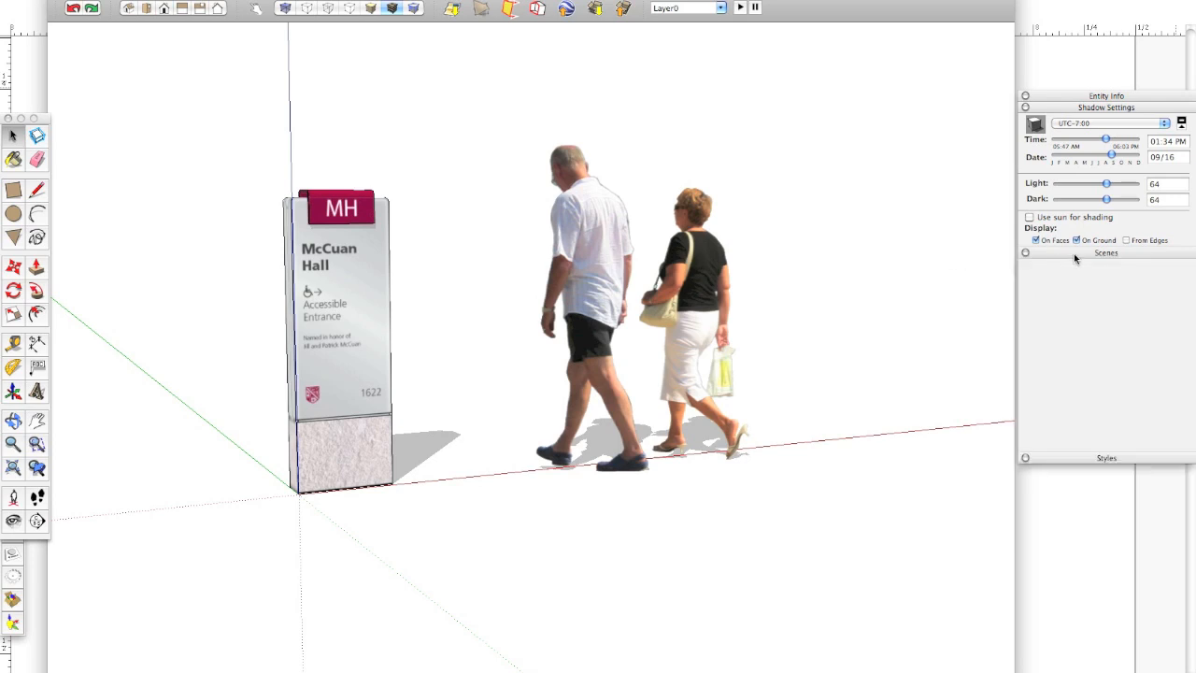
pyautogui.moveTo(381, 261); pyautogui.dragTo(437, 280, button='middle')
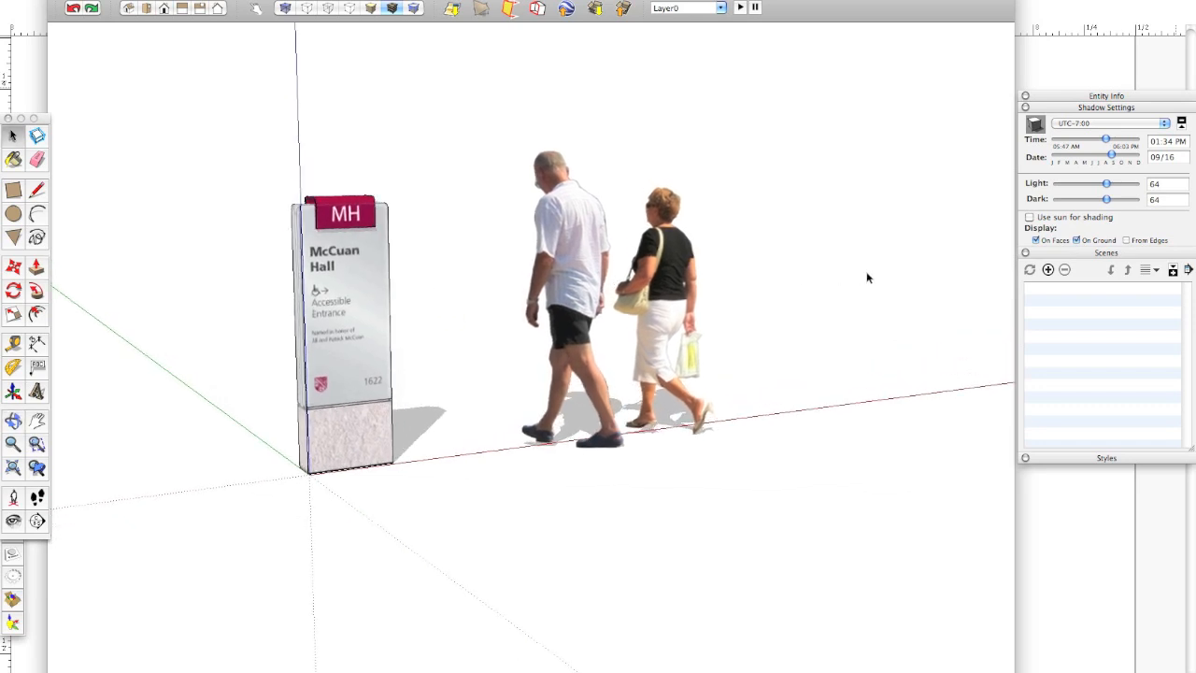
pyautogui.click(340, 1)
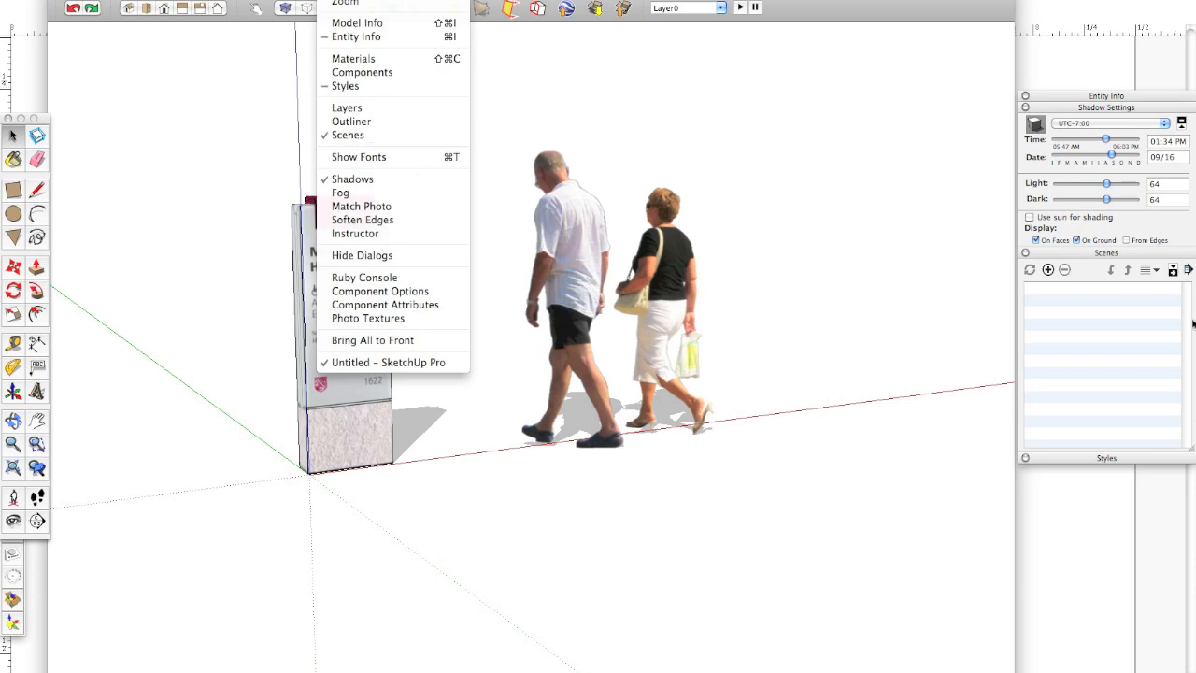
pyautogui.click(1093, 255)
pyautogui.click(1109, 252)
pyautogui.click(1107, 252)
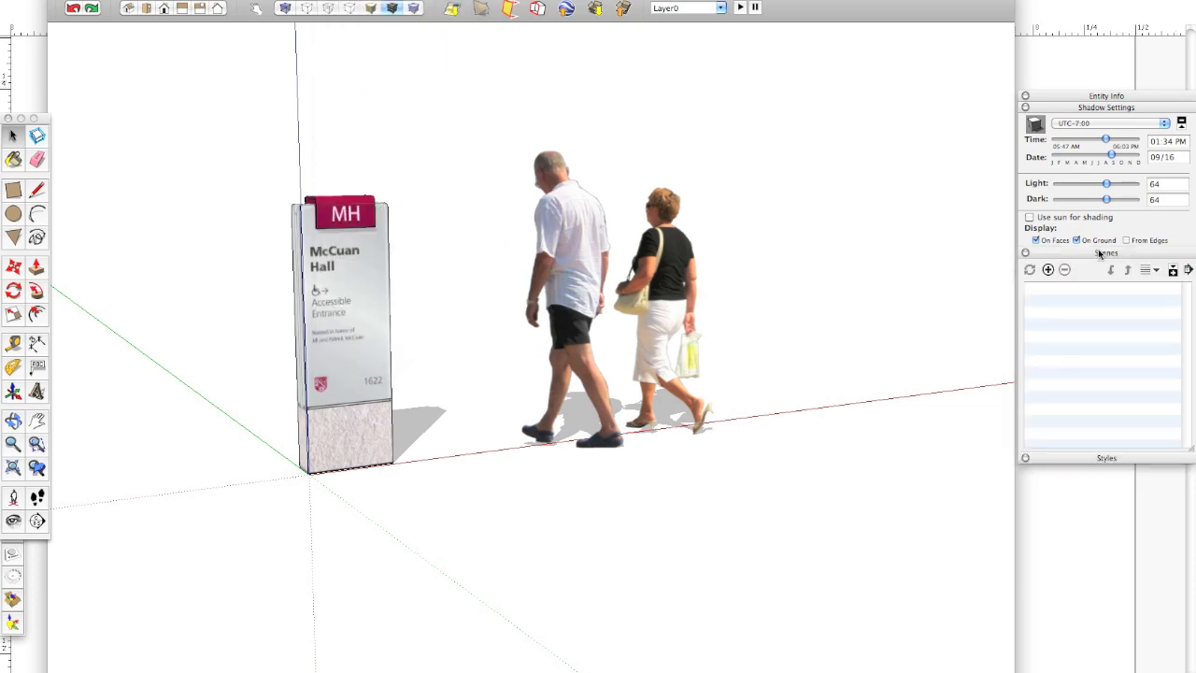
pyautogui.click(1049, 269)
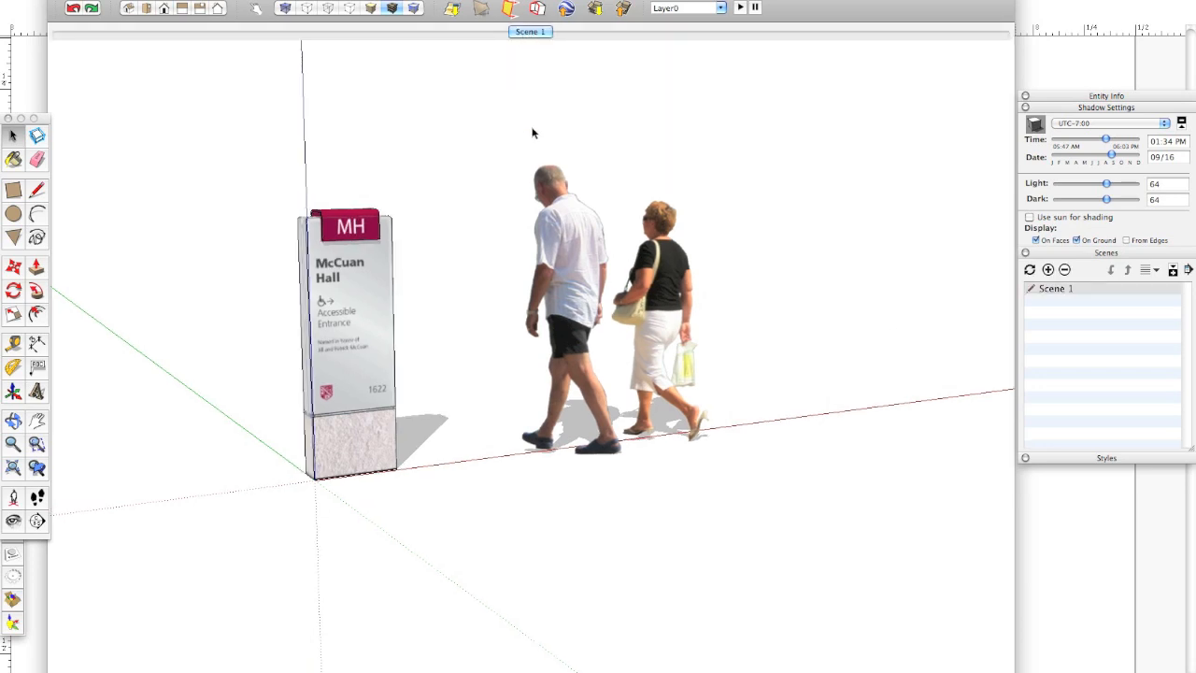
# Add a second scene looking at the sign and people from behind the walking couple's side.
pyautogui.moveTo(724, 296); pyautogui.dragTo(182, 293, button='middle')
pyautogui.scroll(1, 182, 294)
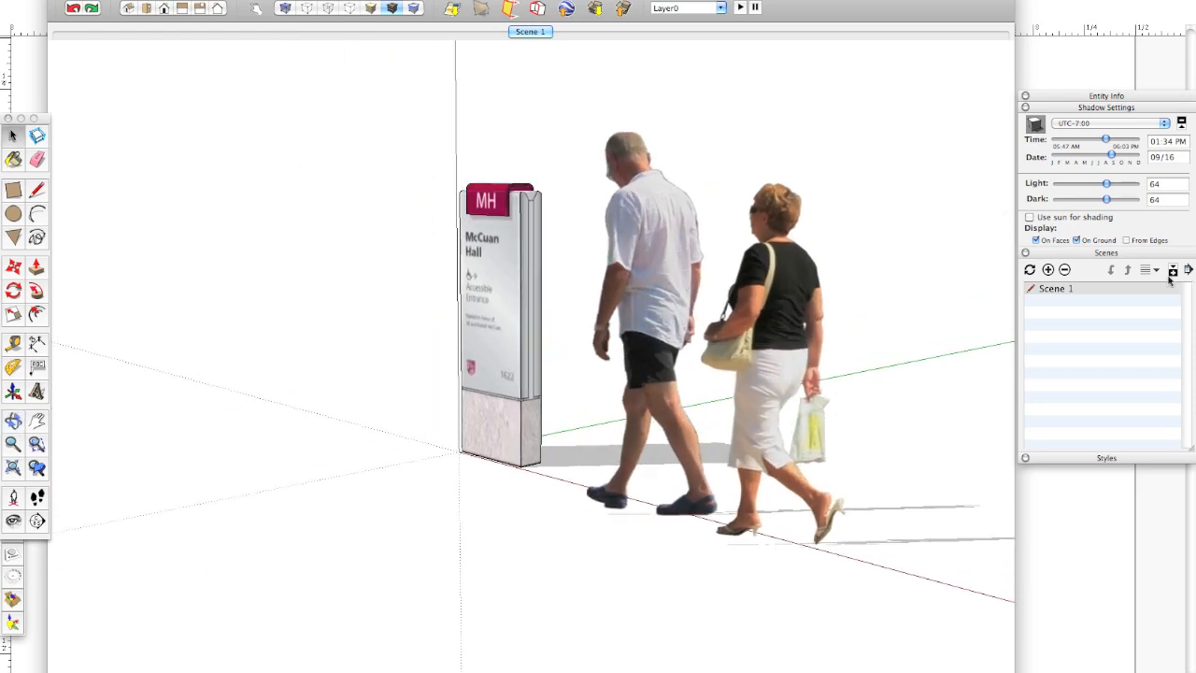
pyautogui.click(1048, 269)
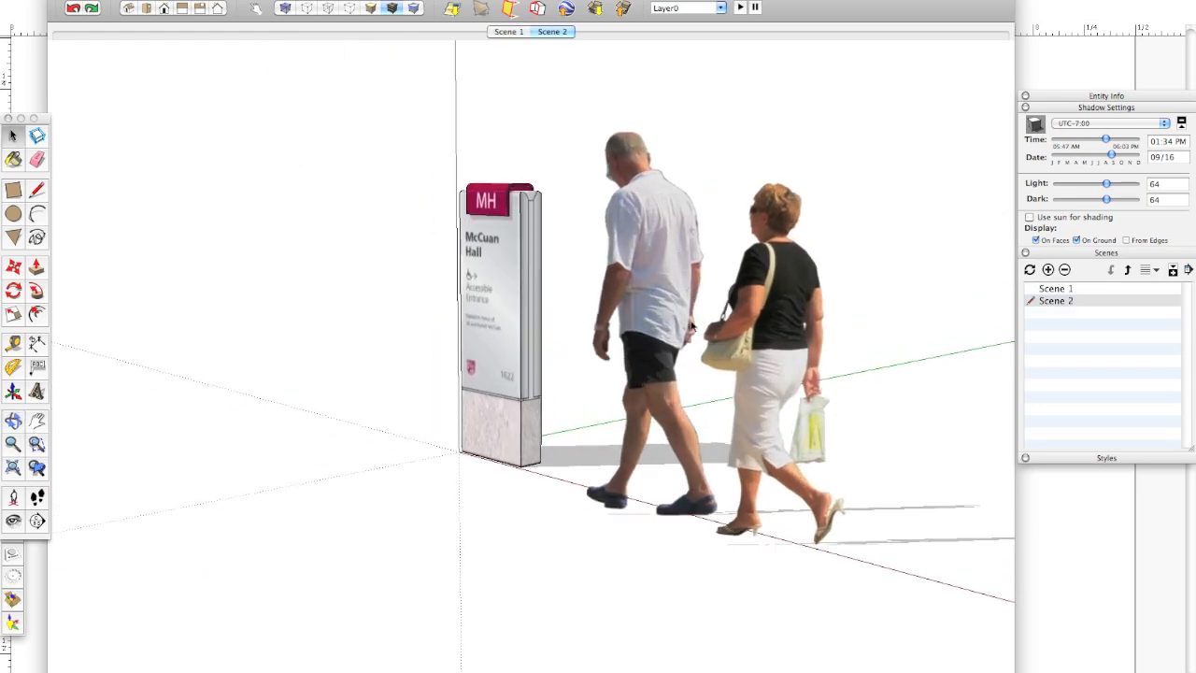
# Add a third scene with the shadow time set to 08:24 AM and switch back to the first scene.
pyautogui.moveTo(1106, 140); pyautogui.dragTo(1072, 140)
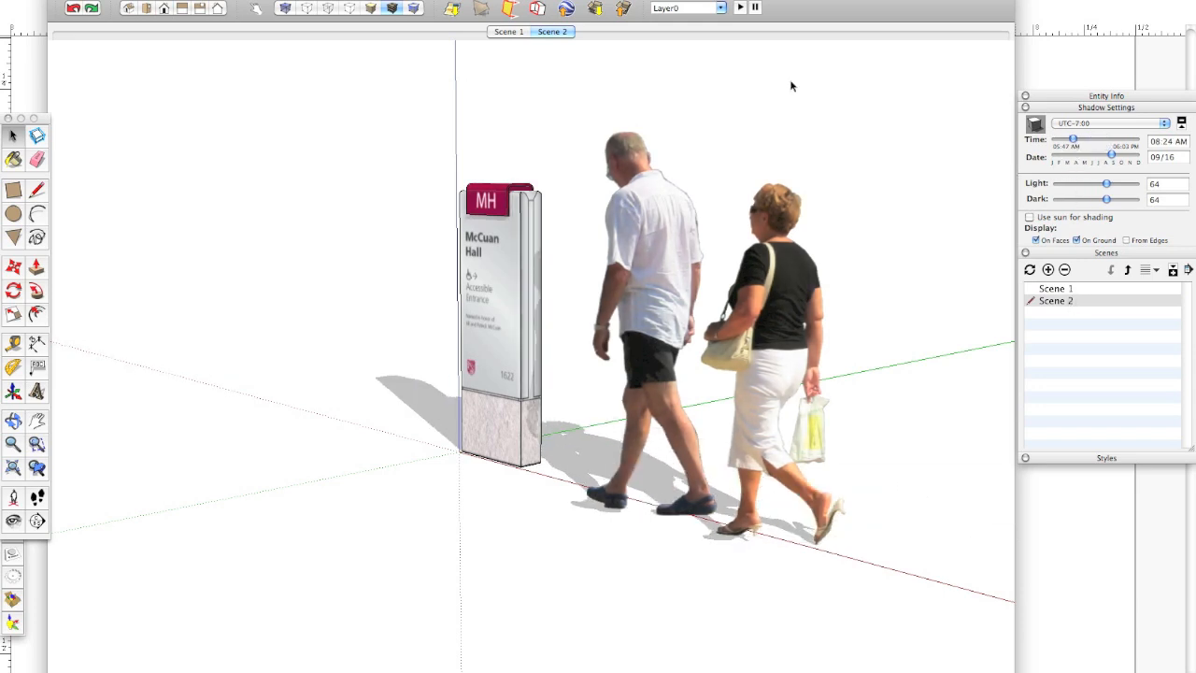
pyautogui.click(1048, 269)
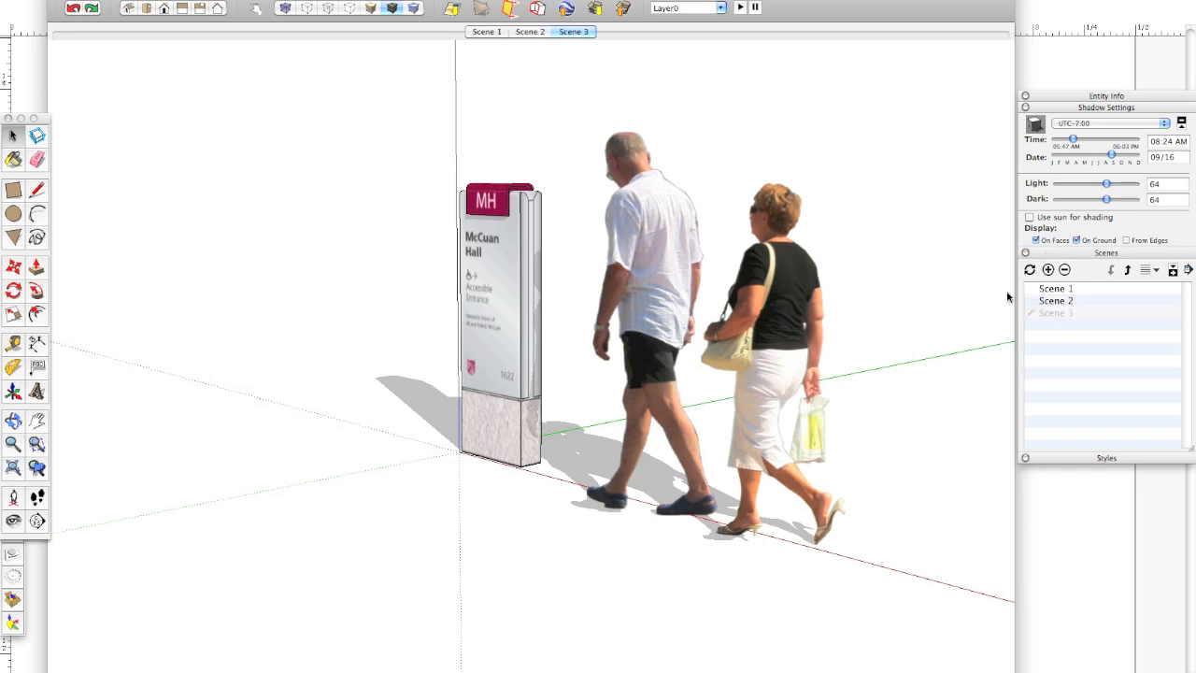
pyautogui.click(485, 32)
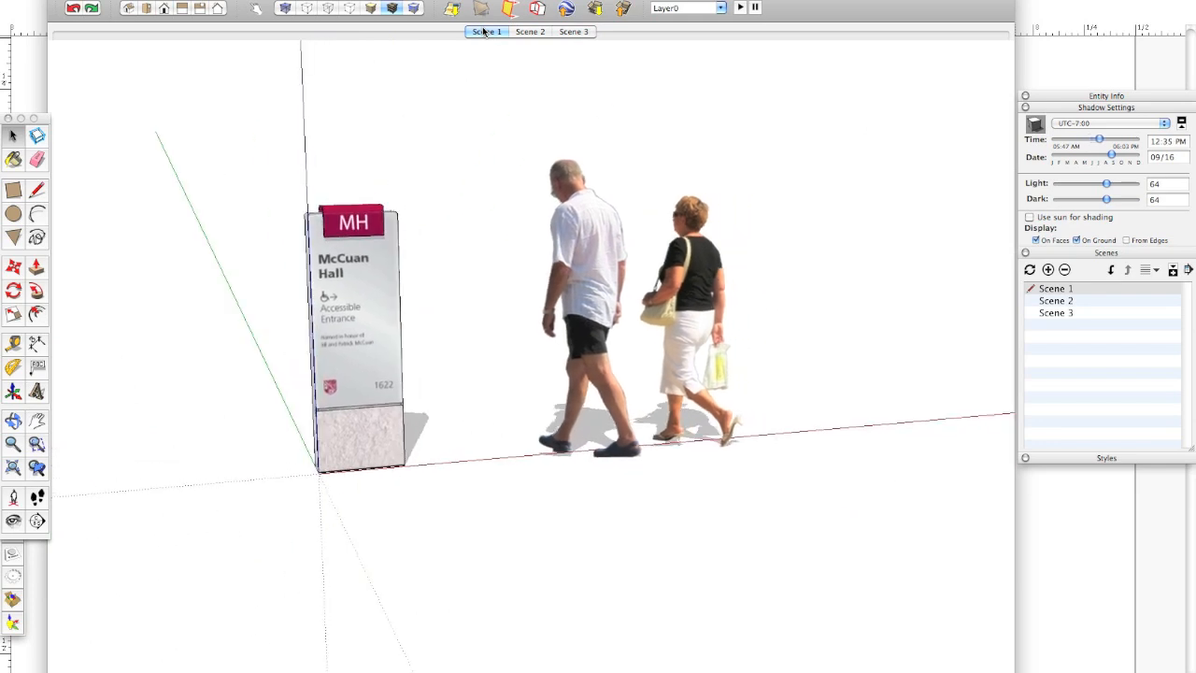
# Check the transitions between Scenes 2 and 3 and the properties saved with Scene 3.
pyautogui.click(533, 34)
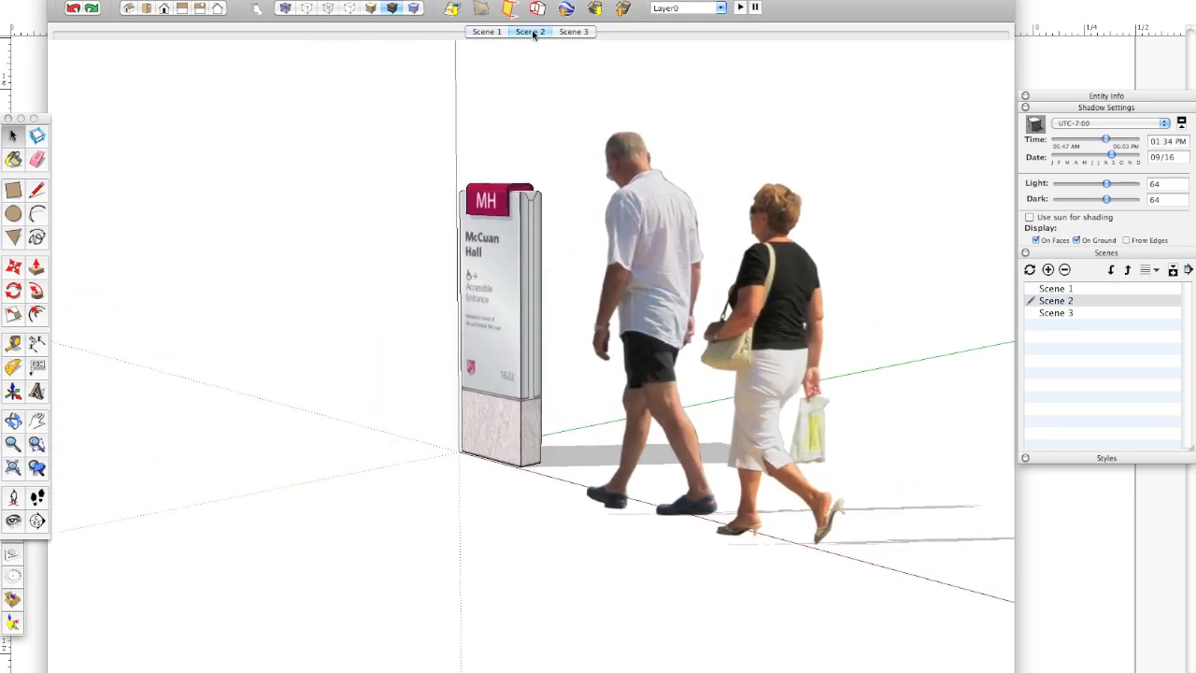
pyautogui.click(577, 32)
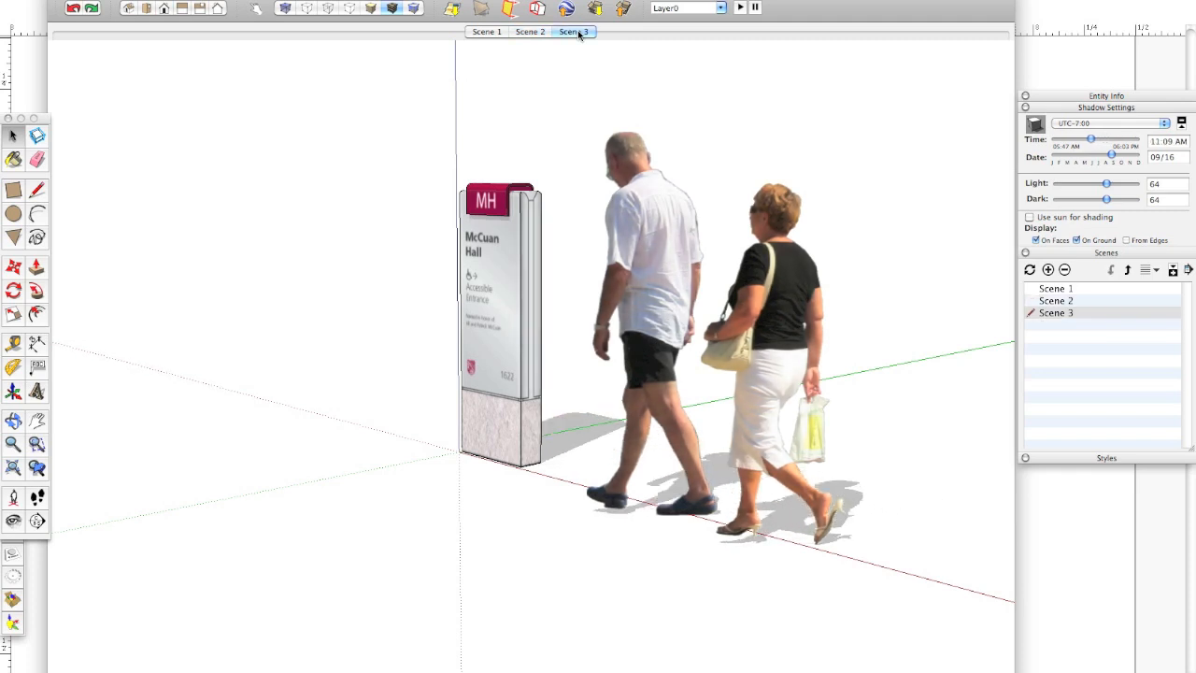
pyautogui.click(530, 32)
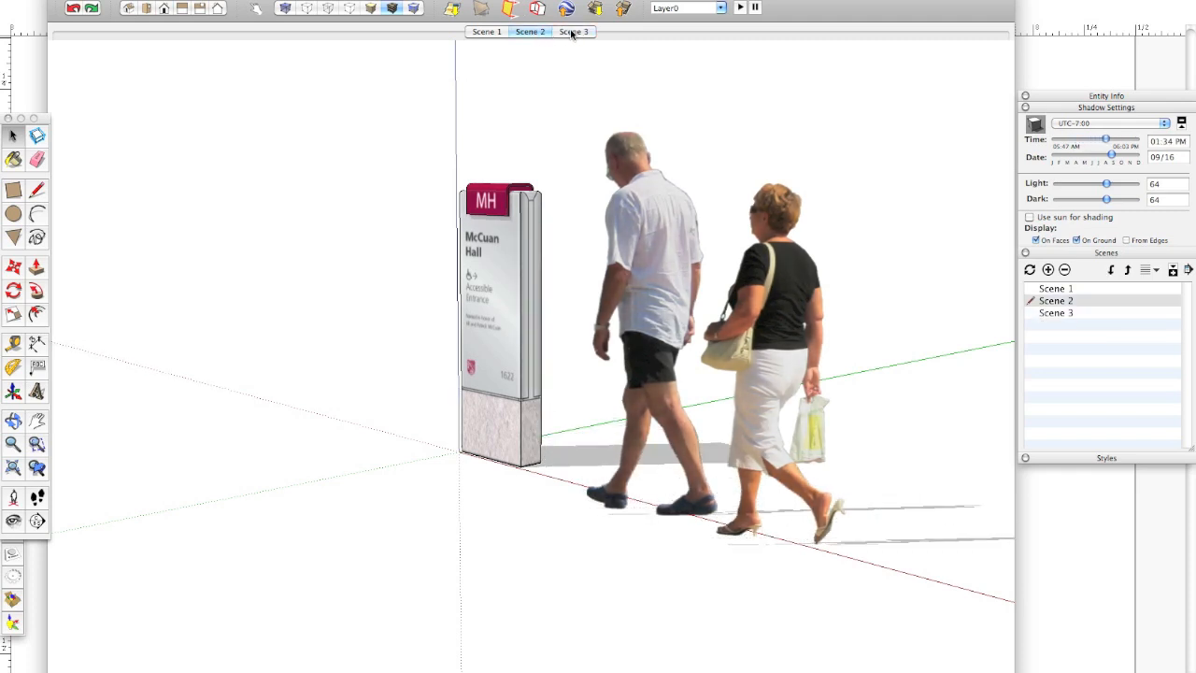
pyautogui.click(575, 31)
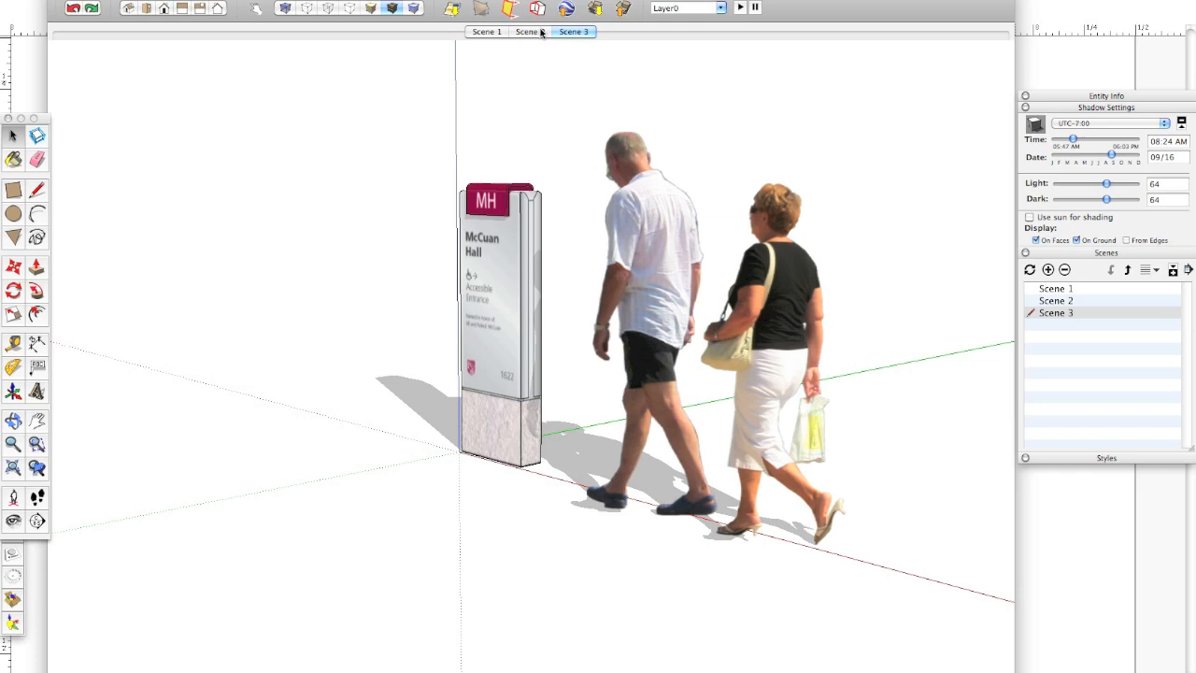
pyautogui.click(1174, 270)
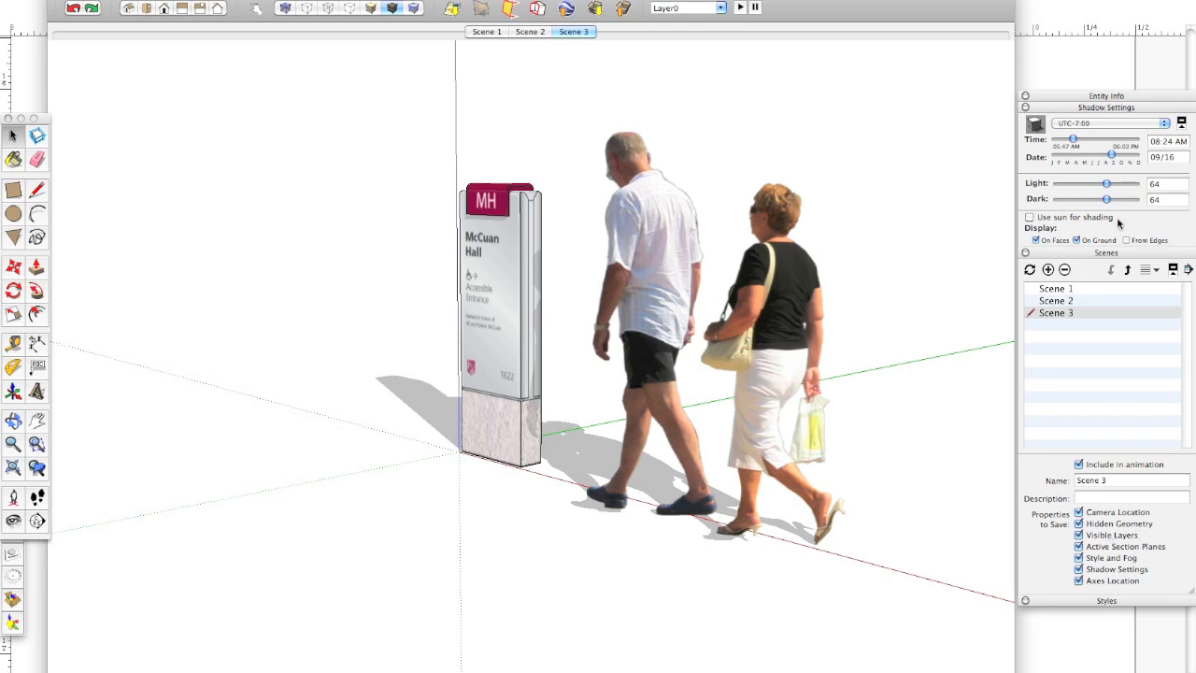
pyautogui.click(1174, 270)
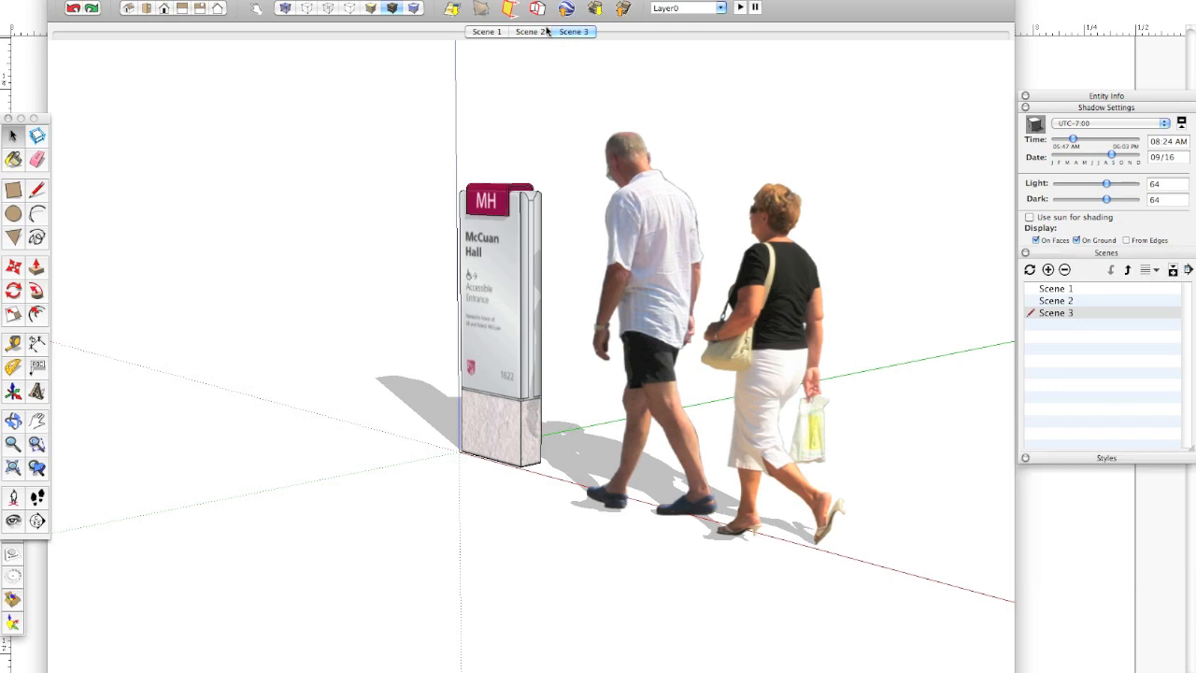
# Replay the saved scenes in sequence to review the camera moves and shadow changes, ending on Scene 3.
pyautogui.click(490, 32)
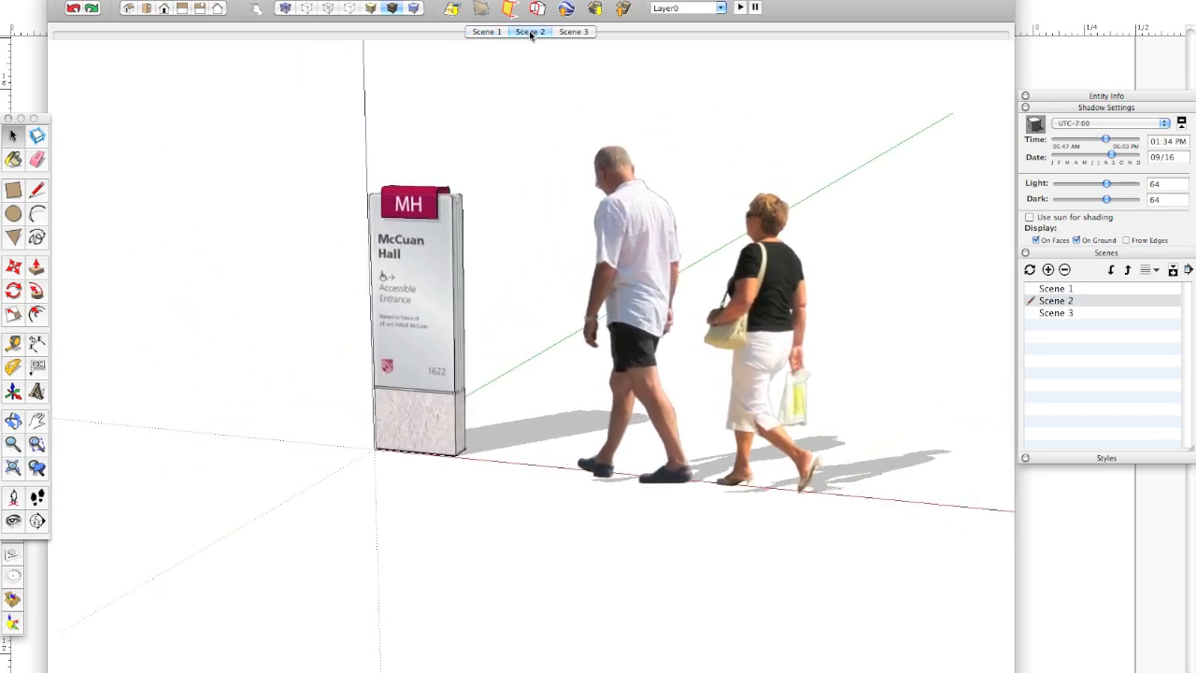
pyautogui.click(571, 32)
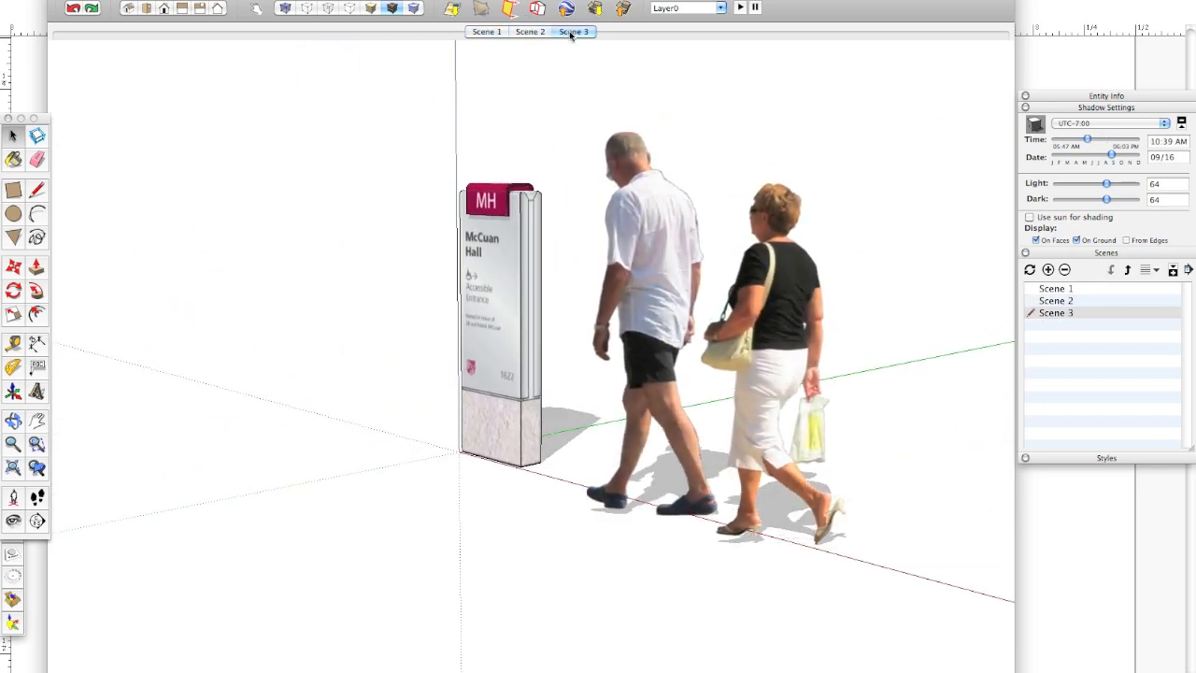
pyautogui.click(487, 32)
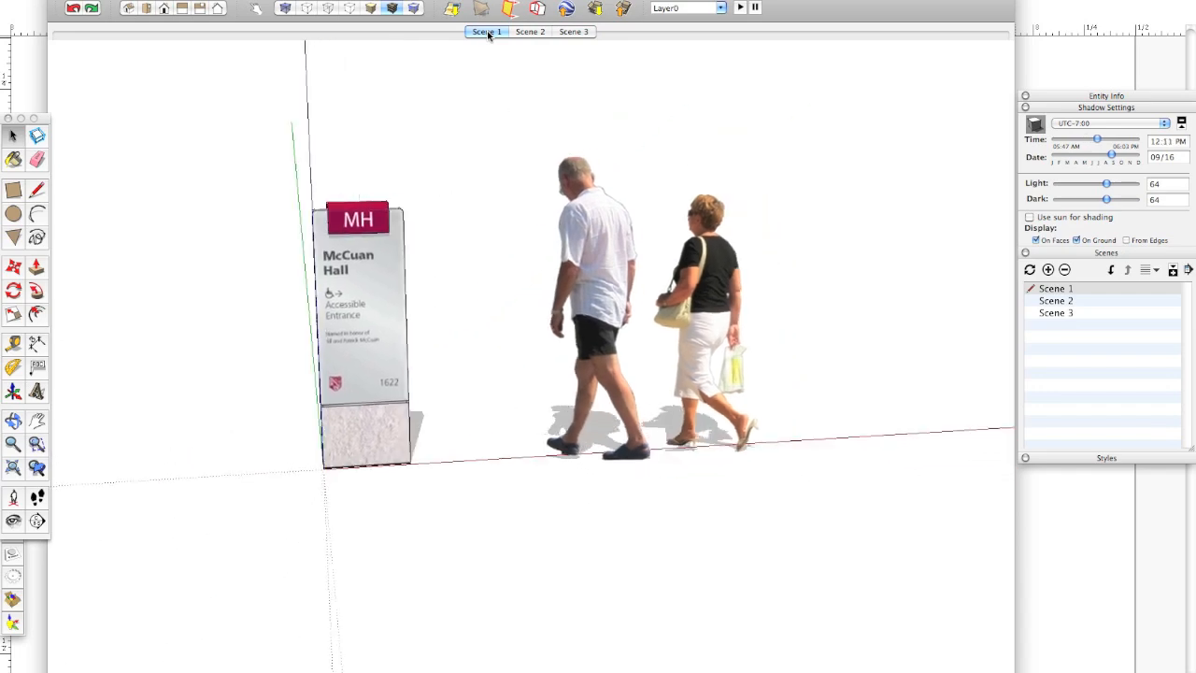
pyautogui.click(537, 32)
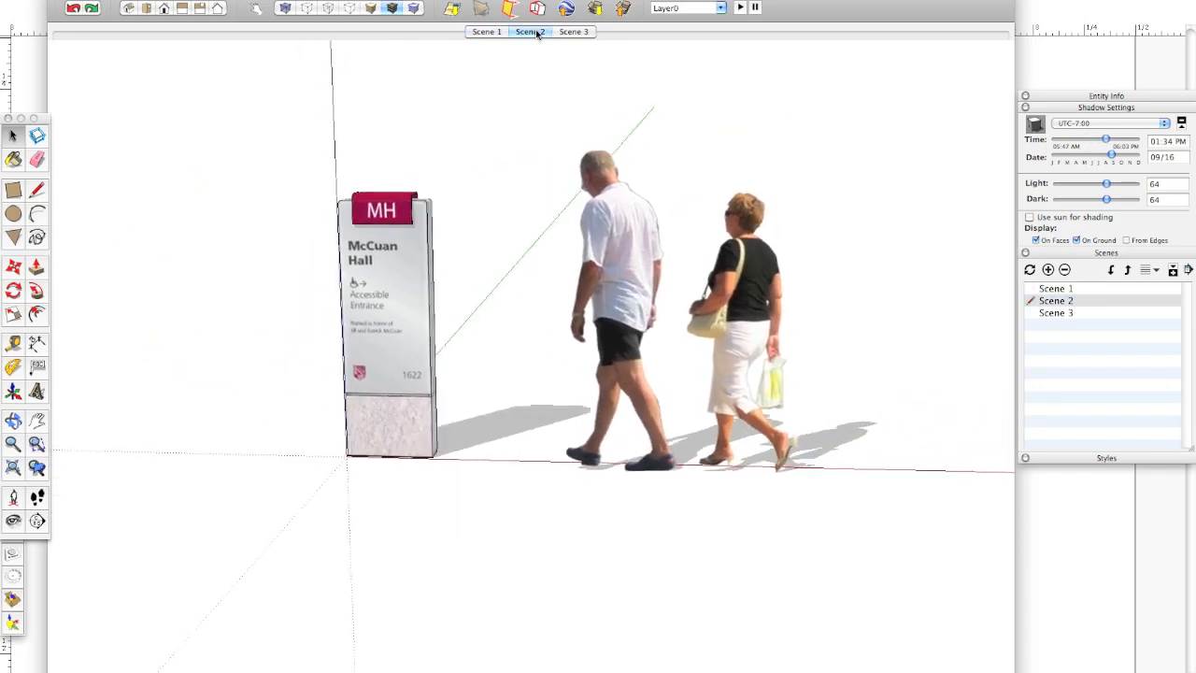
pyautogui.click(570, 32)
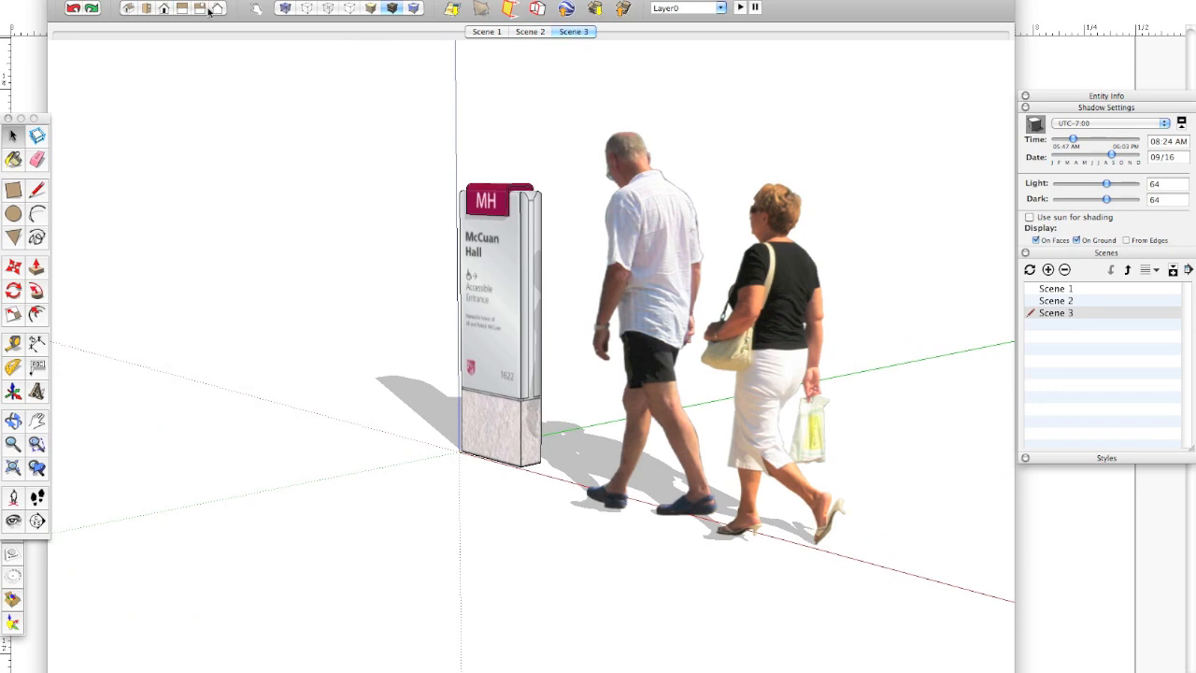
# Examine the sign and people in the isometric, top, front and left standard views, ending in isometric.
pyautogui.click(130, 9)
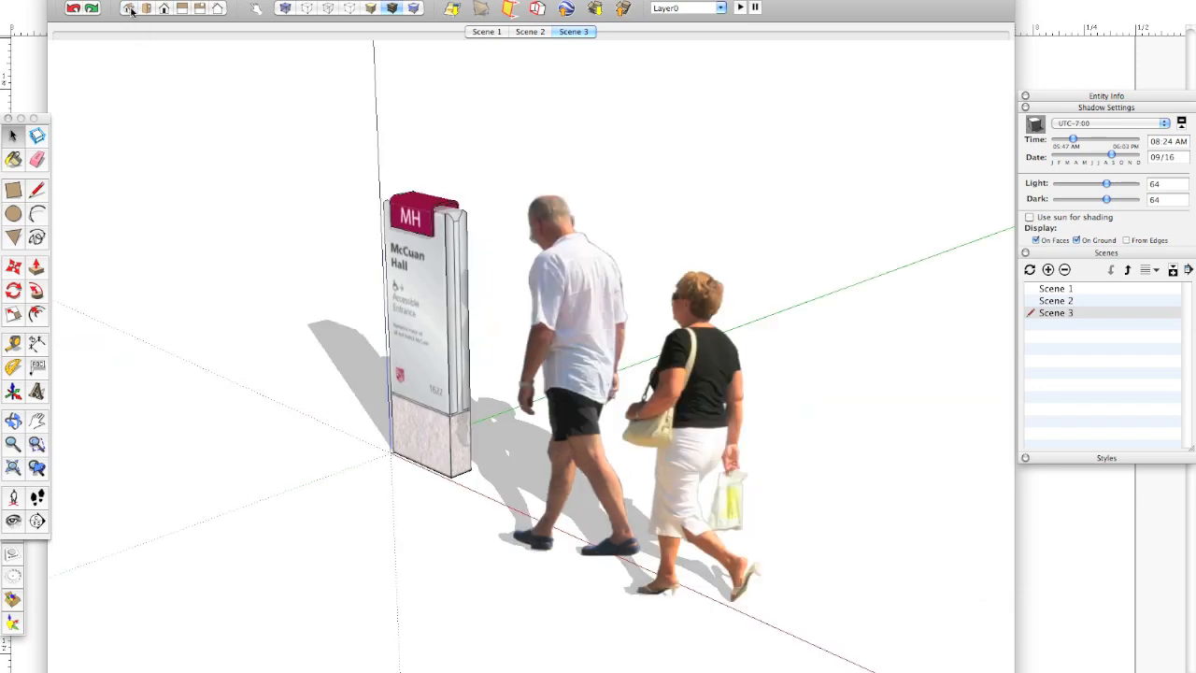
pyautogui.moveTo(323, 432); pyautogui.dragTo(1035, 476, button='middle')
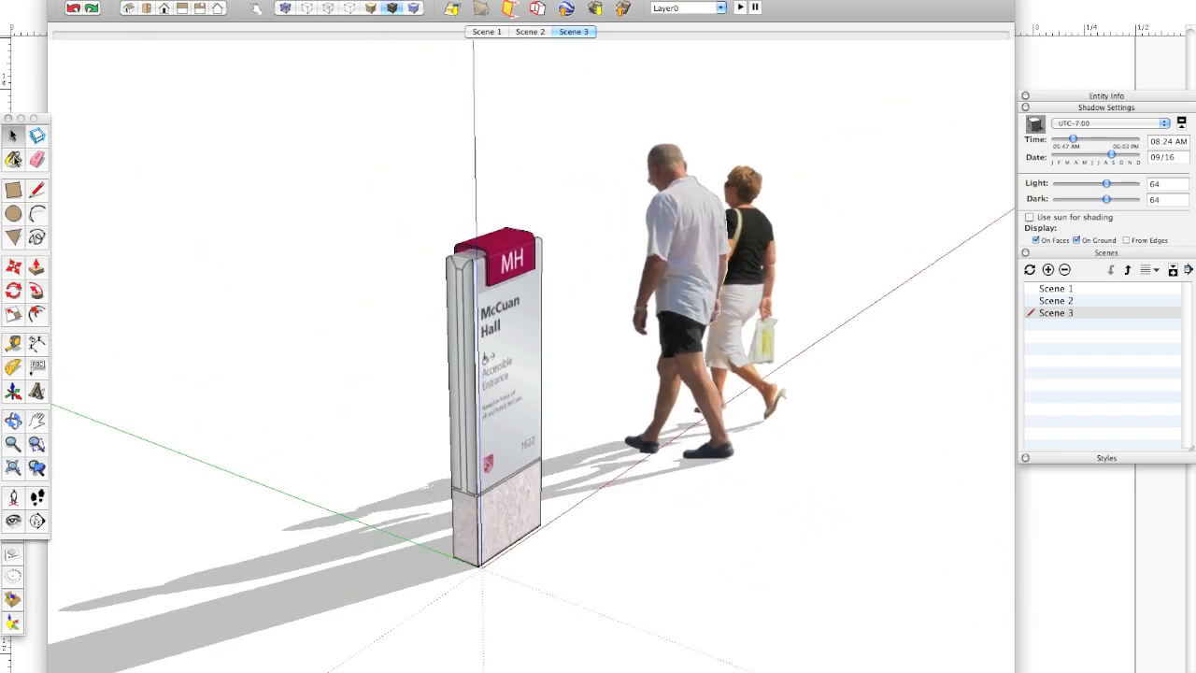
pyautogui.click(130, 10)
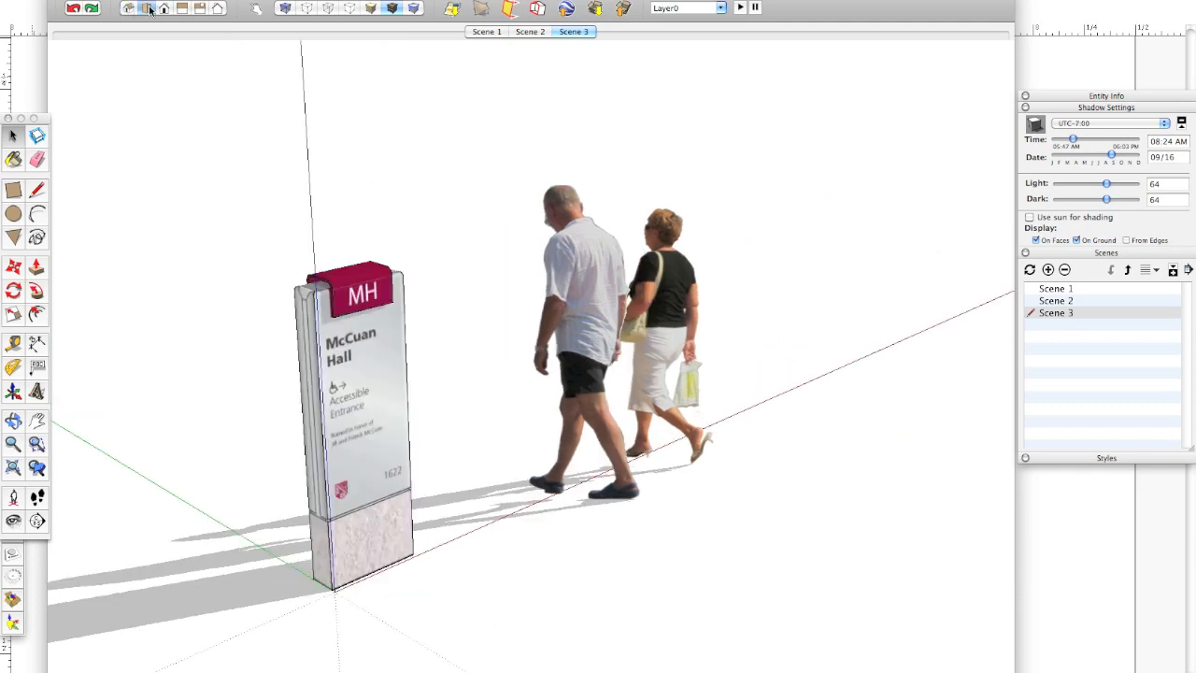
pyautogui.click(148, 9)
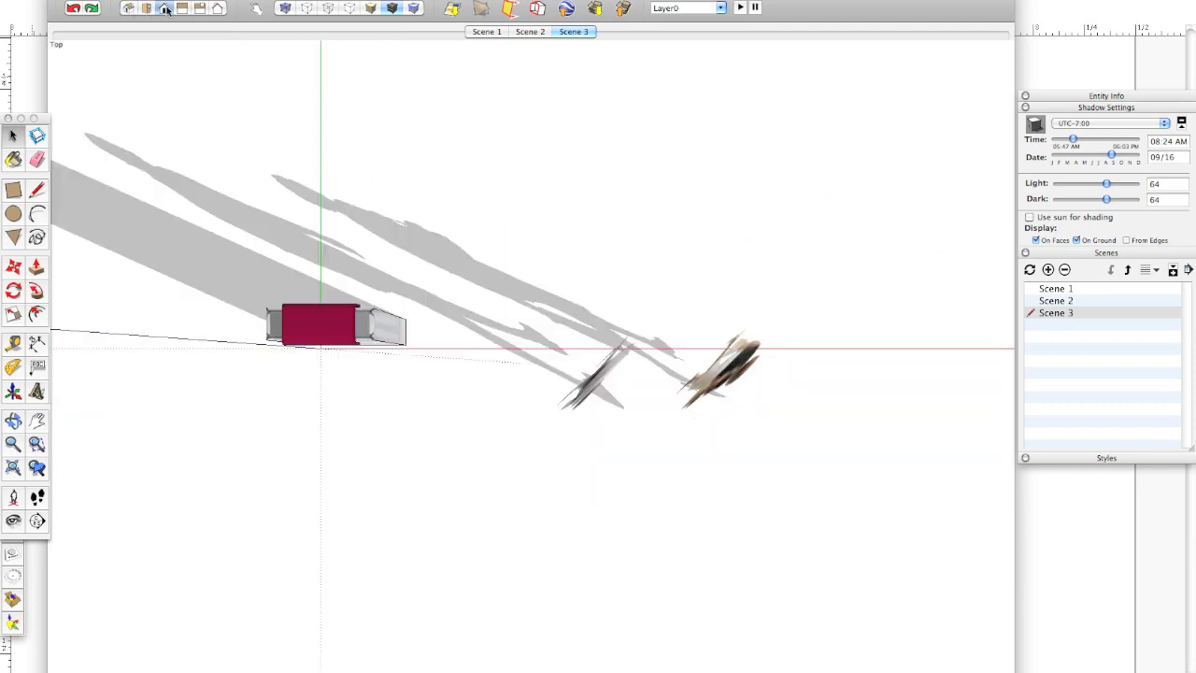
pyautogui.click(165, 8)
pyautogui.click(184, 9)
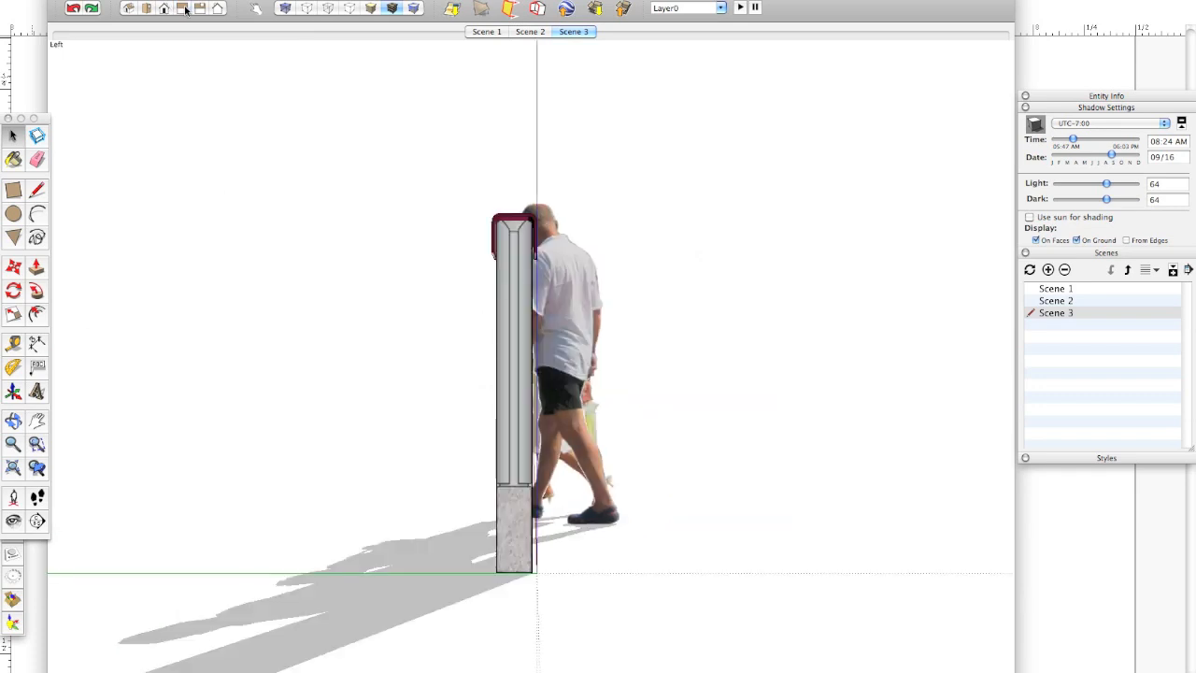
pyautogui.click(146, 9)
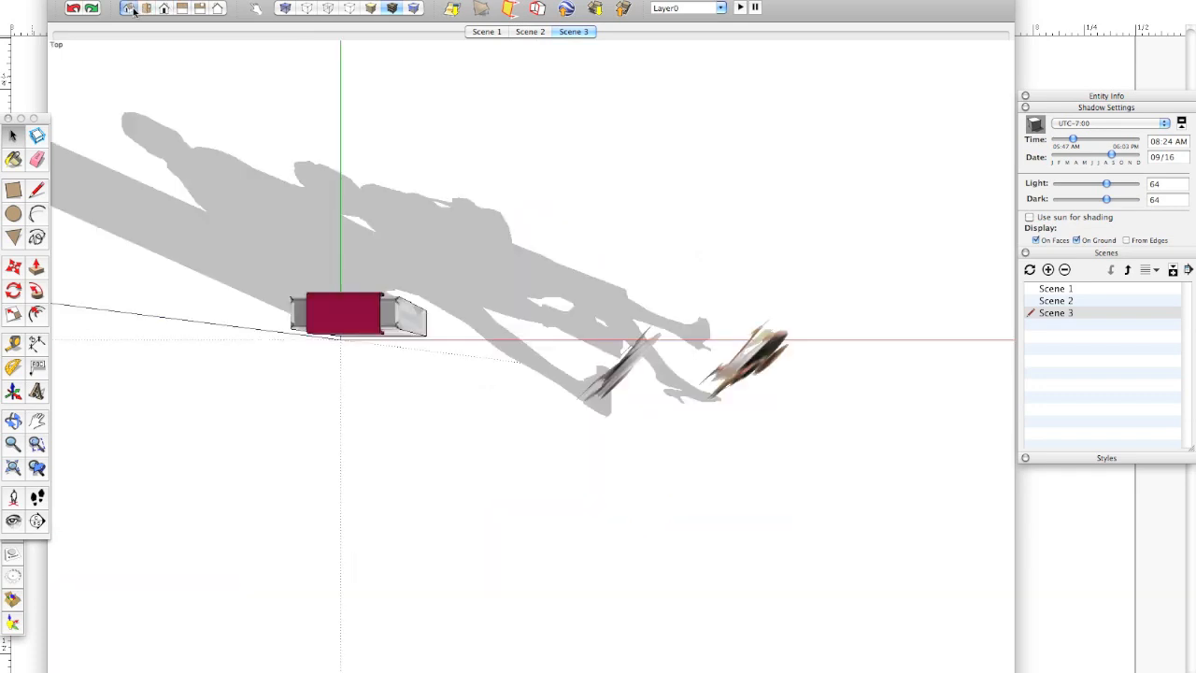
pyautogui.click(128, 9)
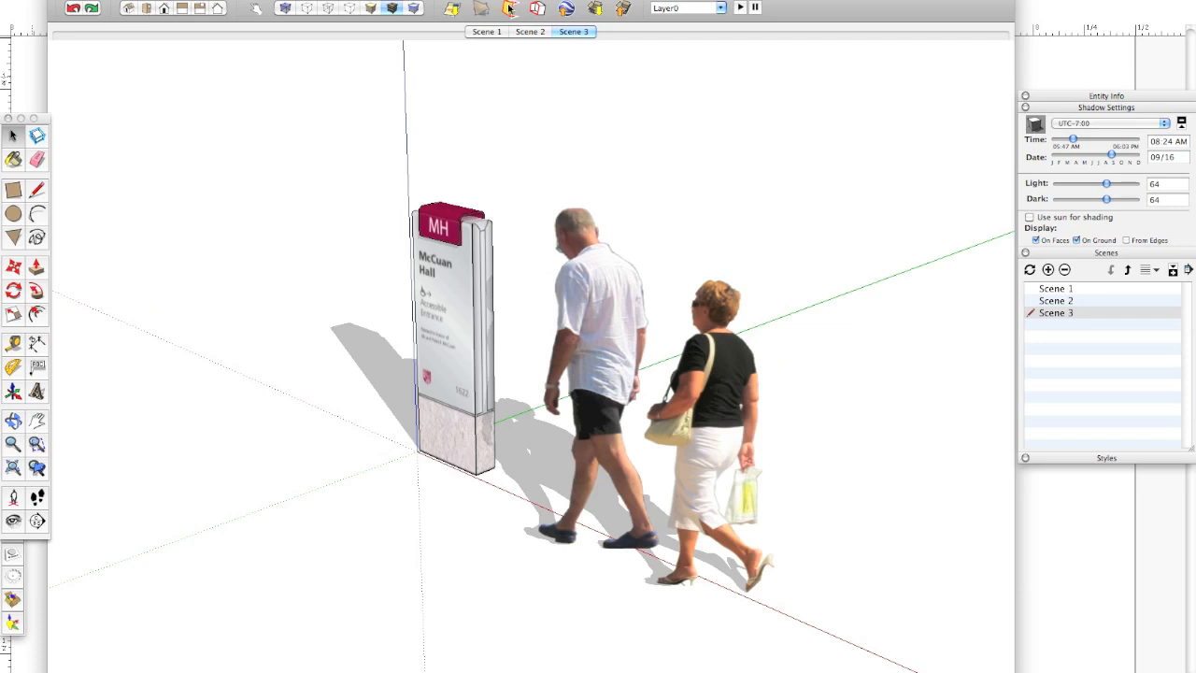
# Return to Scene 1, show it in isometric view and switch the camera to parallel projection.
pyautogui.click(494, 33)
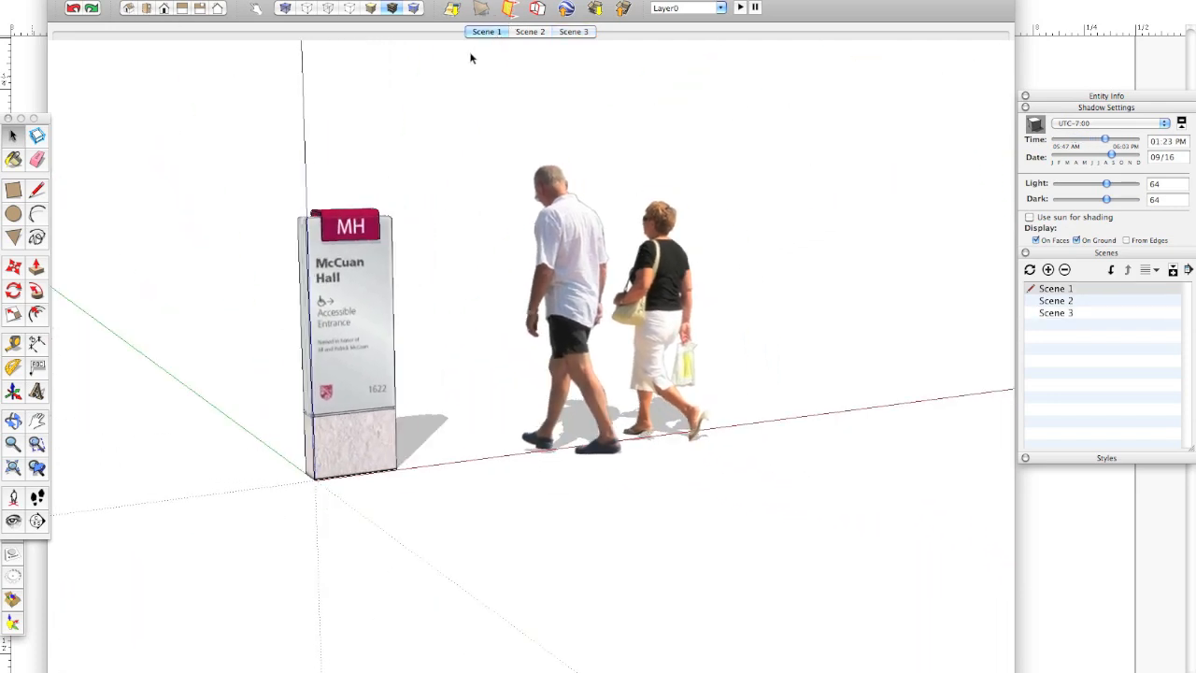
pyautogui.click(128, 9)
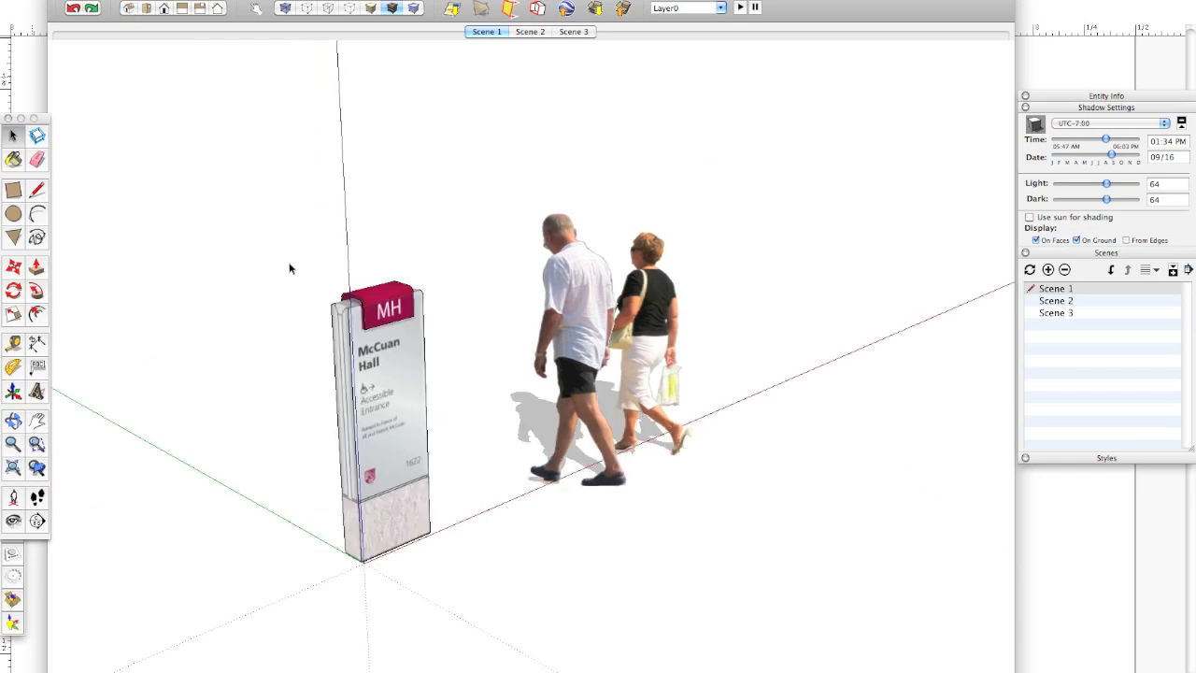
pyautogui.click(168, 0)
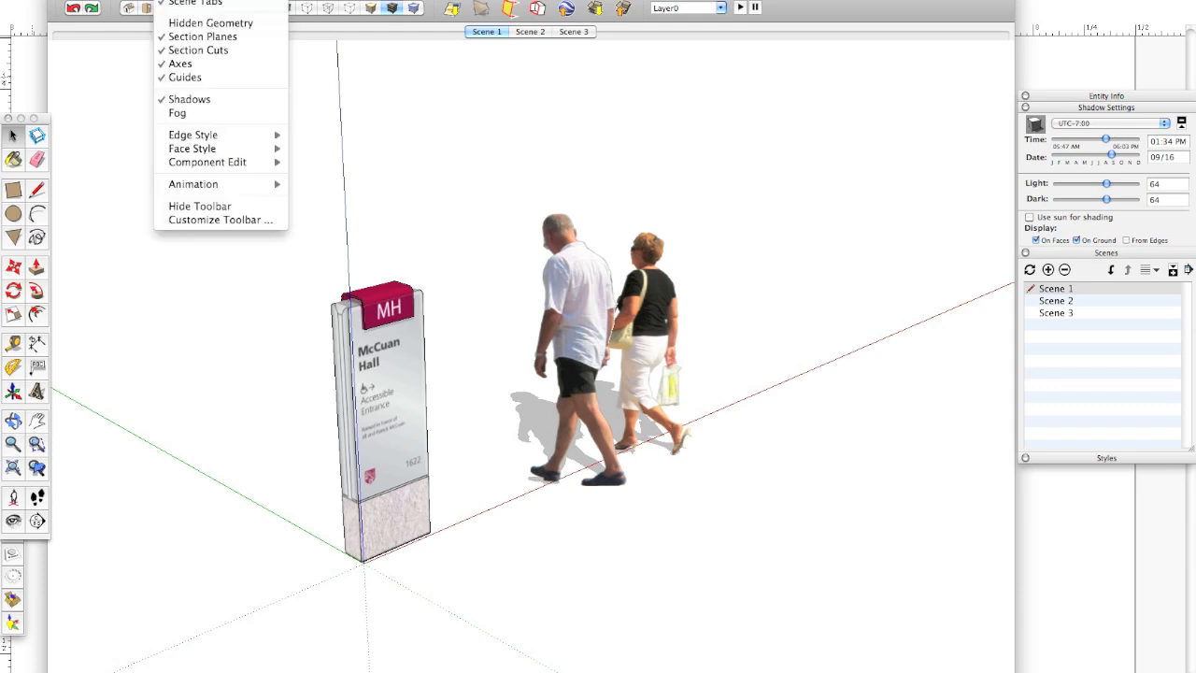
pyautogui.moveTo(248, 0)
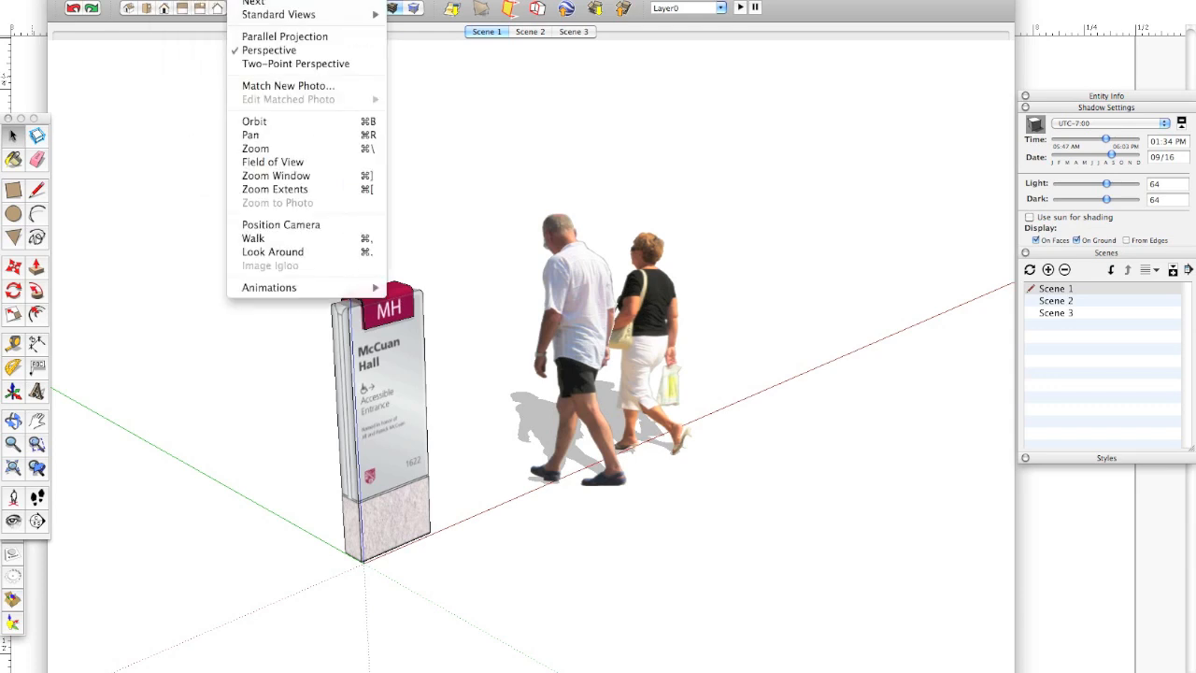
pyautogui.click(247, 38)
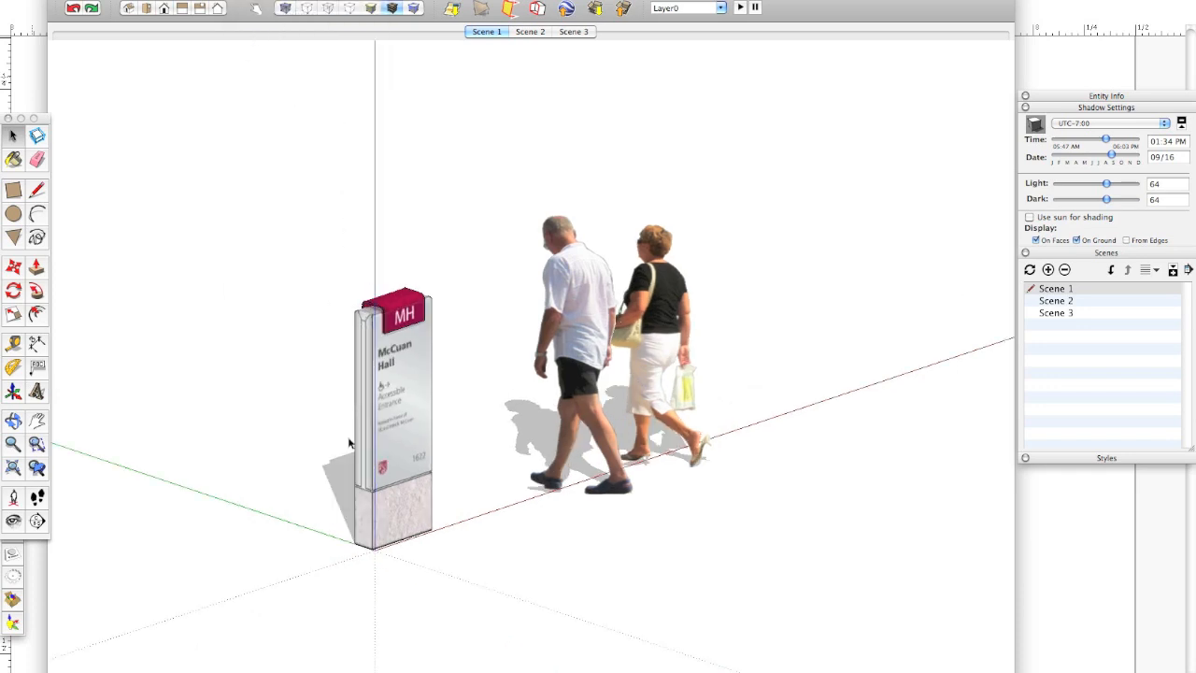
# Switch to the top view, select both 2D people and hide them.
pyautogui.click(148, 10)
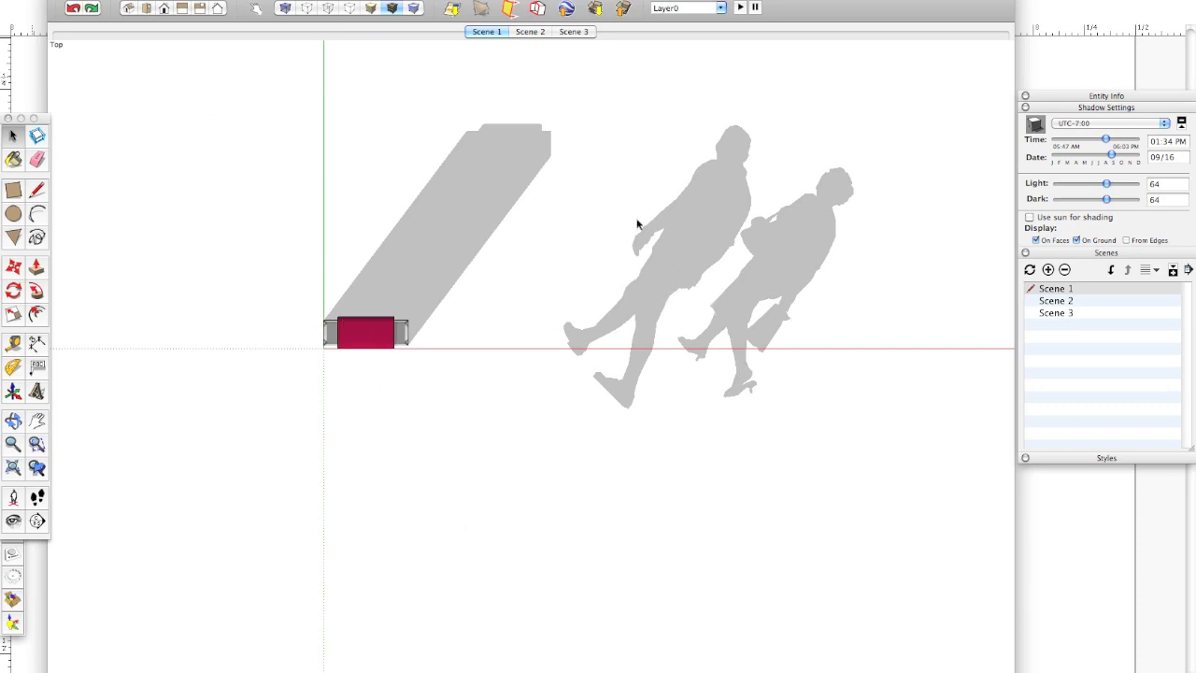
pyautogui.moveTo(508, 264); pyautogui.dragTo(950, 493)
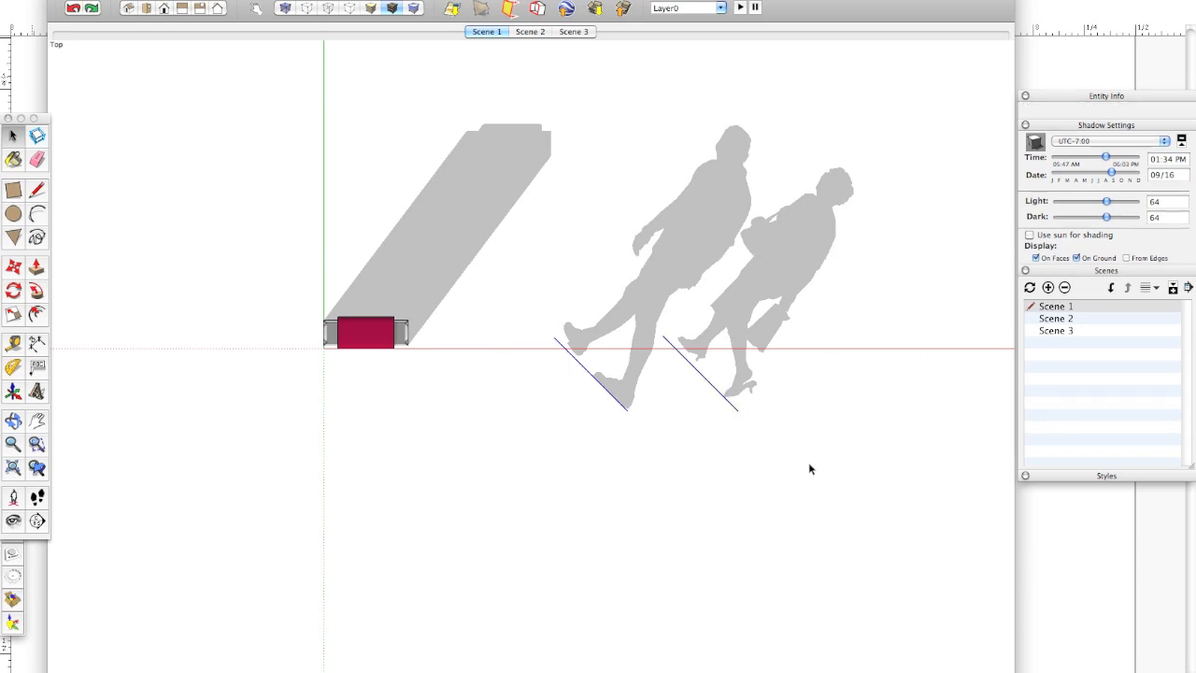
pyautogui.click(585, 369)
pyautogui.moveTo(552, 283); pyautogui.dragTo(879, 473)
pyautogui.click(136, 1)
pyautogui.click(167, 144)
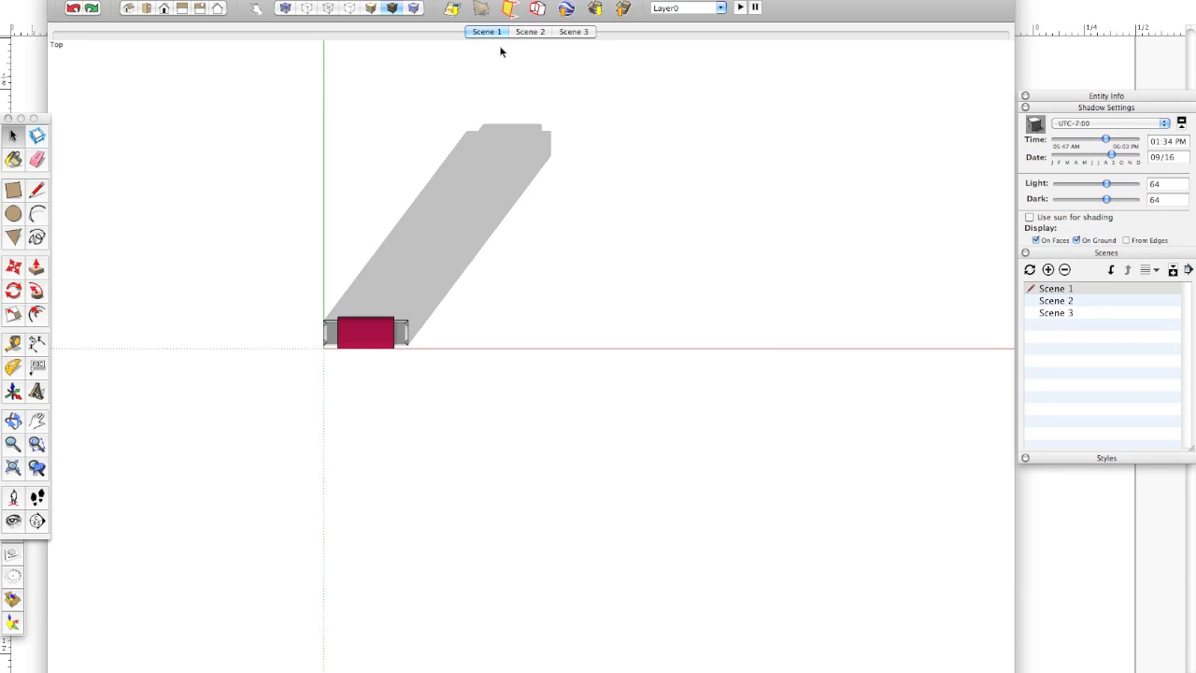
# Examine the sign alone in the front, left and isometric views, and undo the hiding of the people.
pyautogui.click(163, 9)
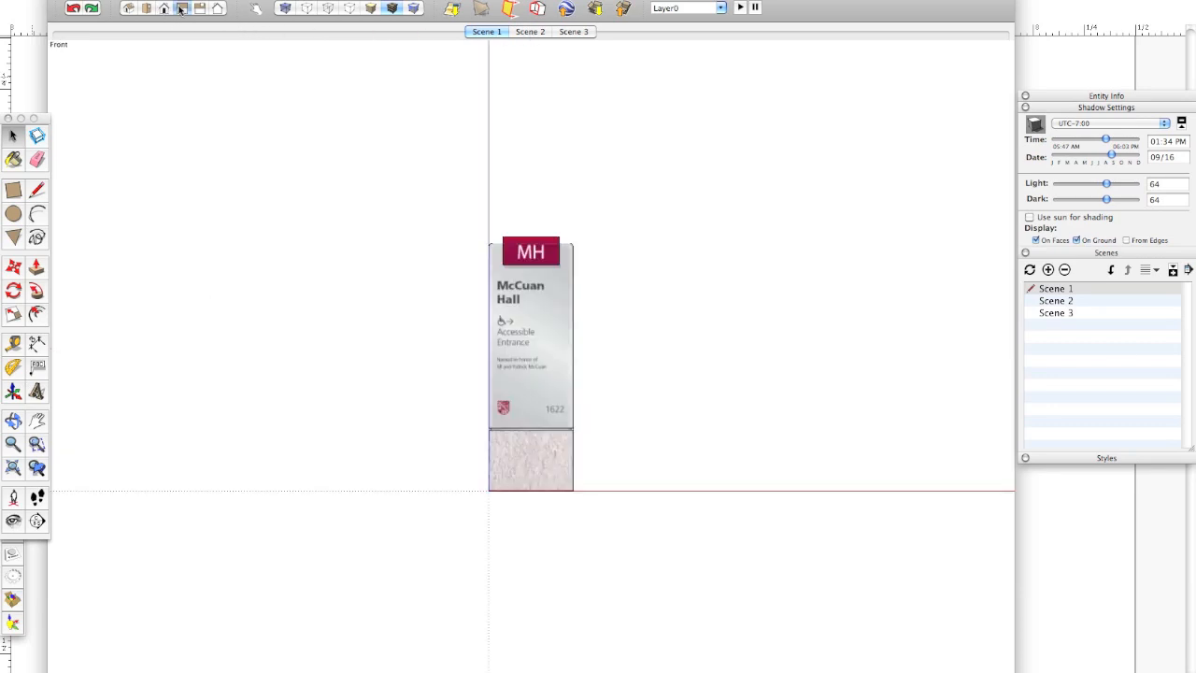
pyautogui.click(182, 8)
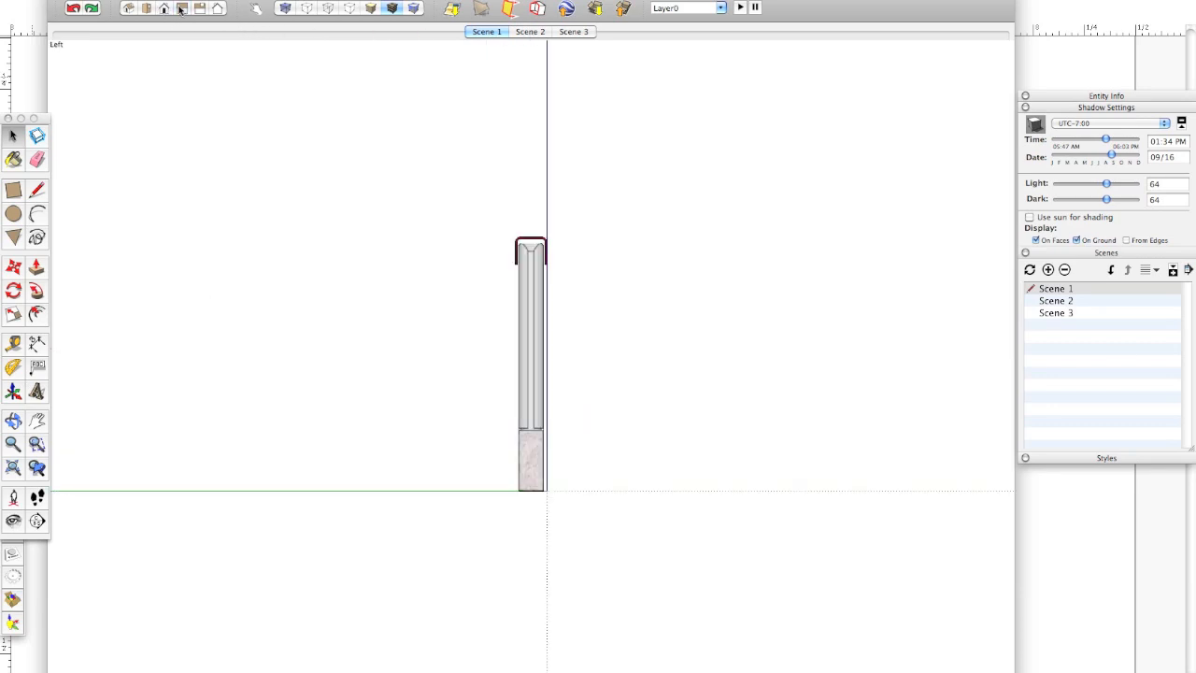
pyautogui.click(128, 9)
pyautogui.moveTo(293, 265); pyautogui.dragTo(947, 314, button='middle')
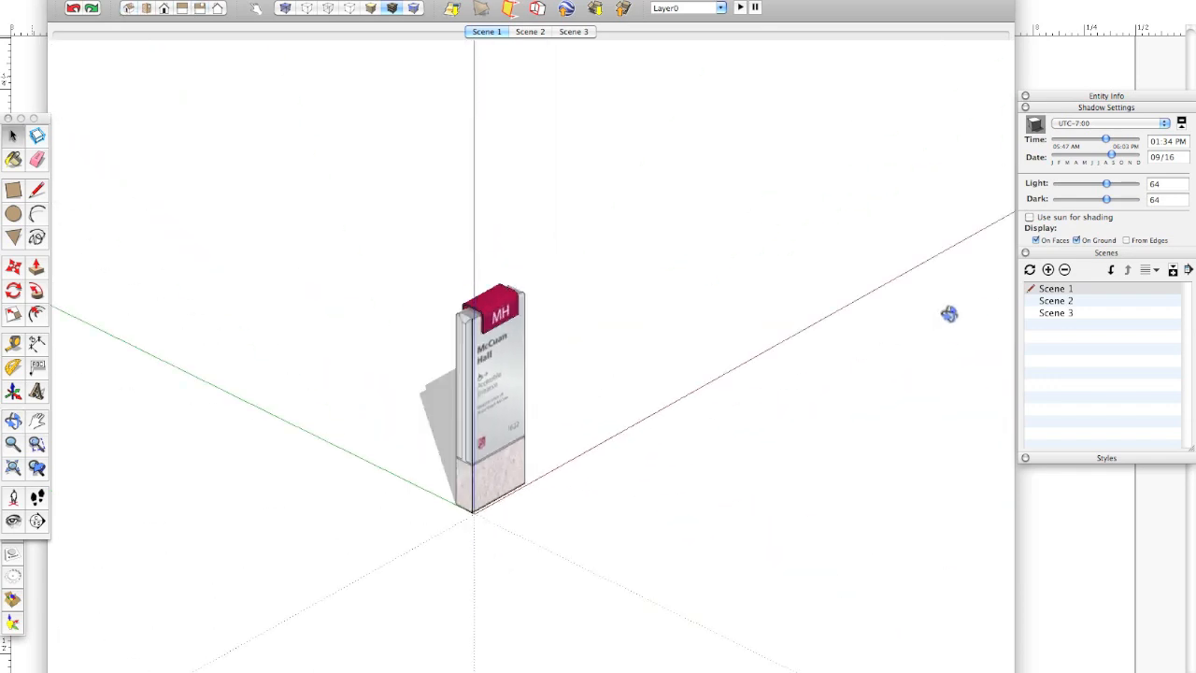
pyautogui.press('super+z')
# Switch the camera to two-point perspective from a low front view and reframe the sign with both people.
pyautogui.moveTo(613, 375); pyautogui.dragTo(411, 271, button='middle')
pyautogui.scroll(1, 644, 434)
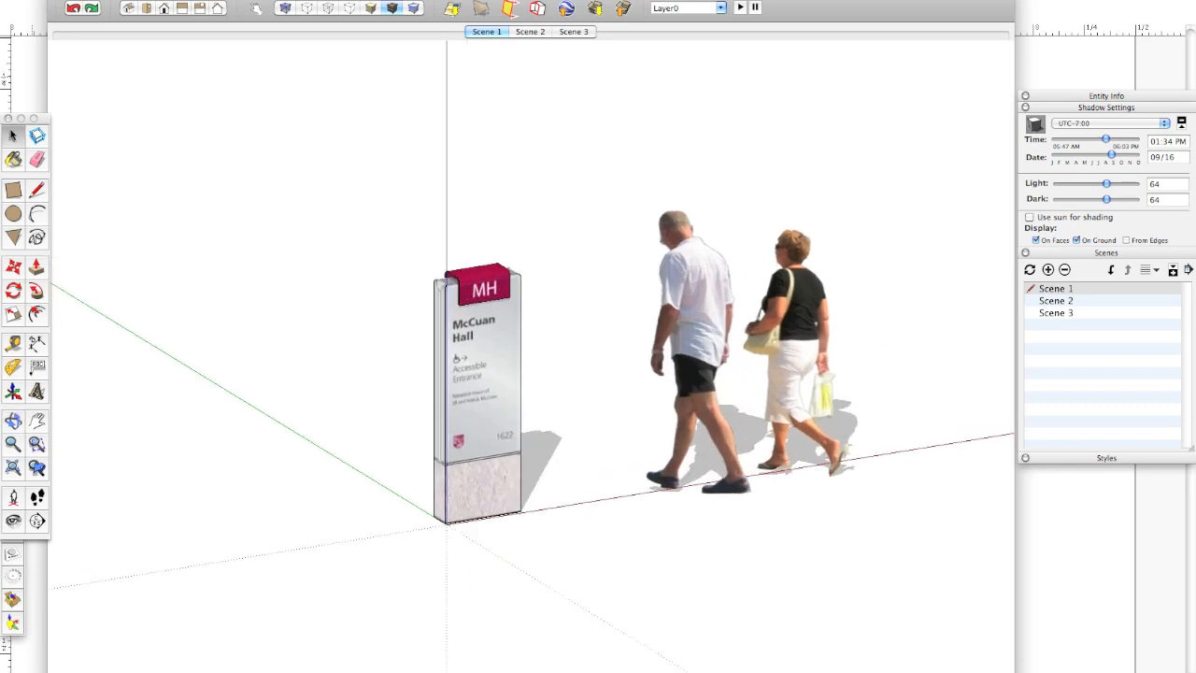
pyautogui.moveTo(579, 486); pyautogui.dragTo(410, 384, button='middle')
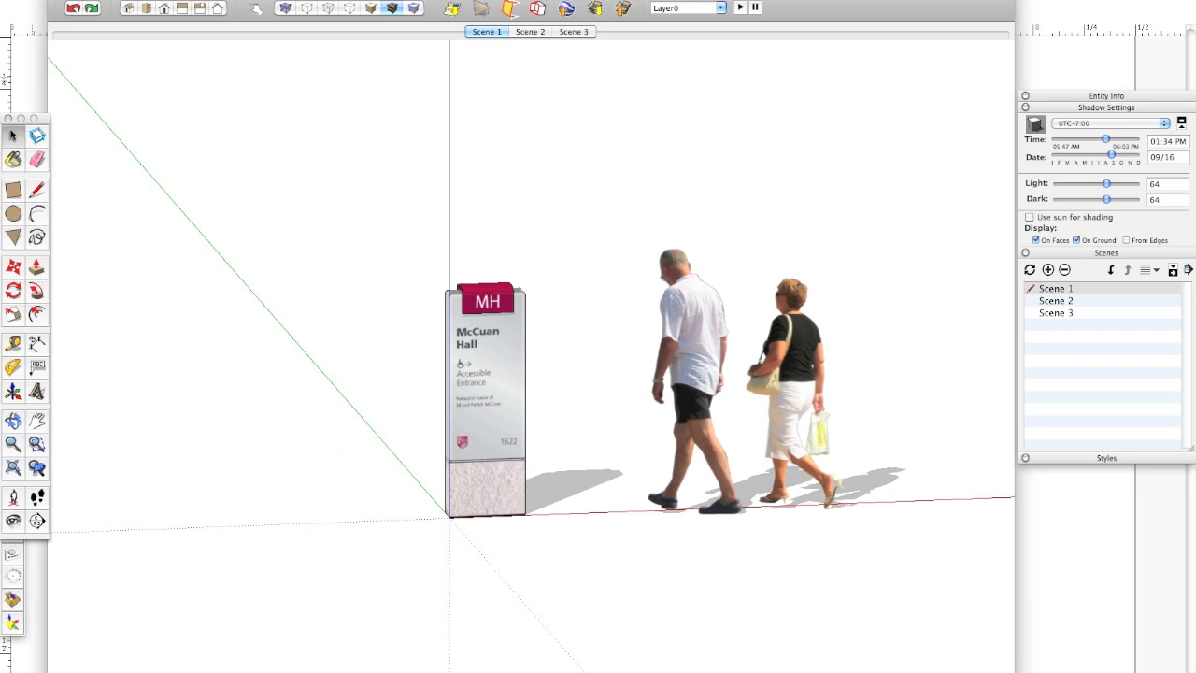
pyautogui.click(205, 0)
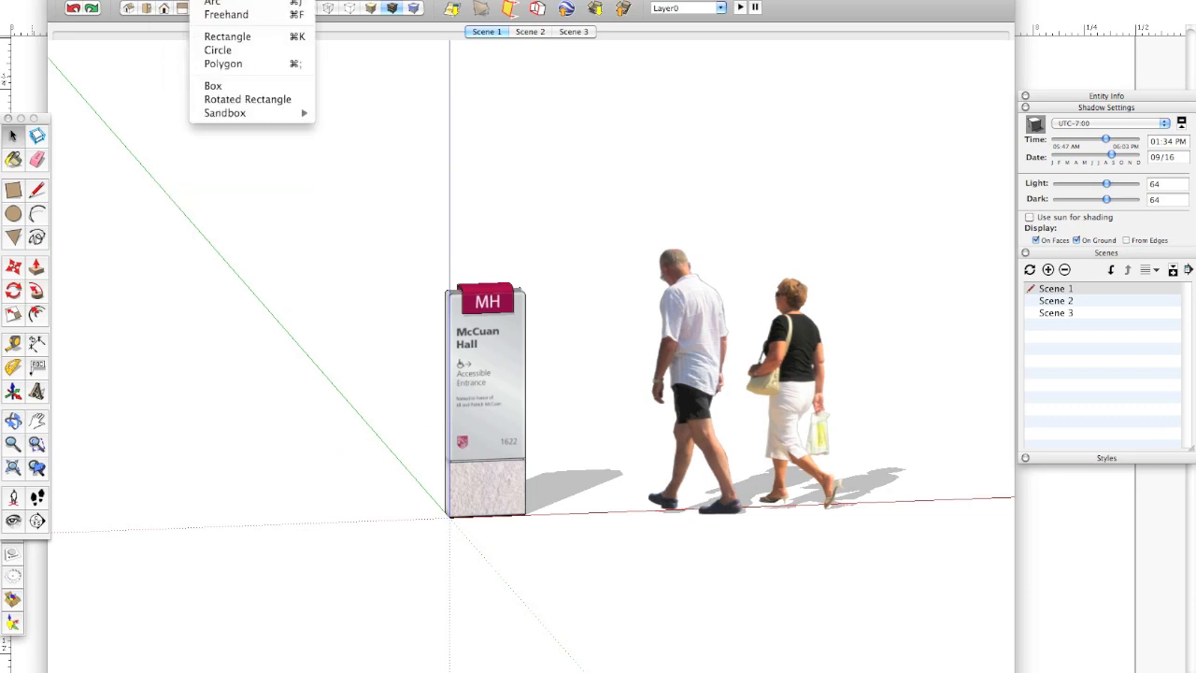
pyautogui.moveTo(252, 0)
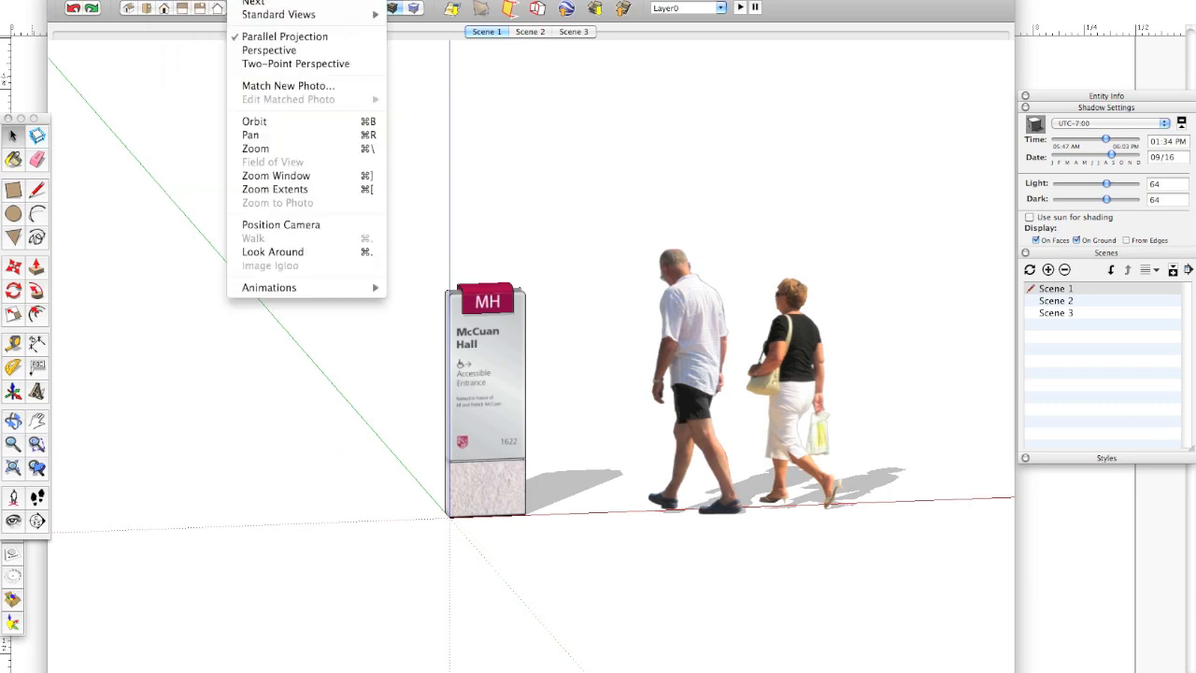
pyautogui.click(255, 63)
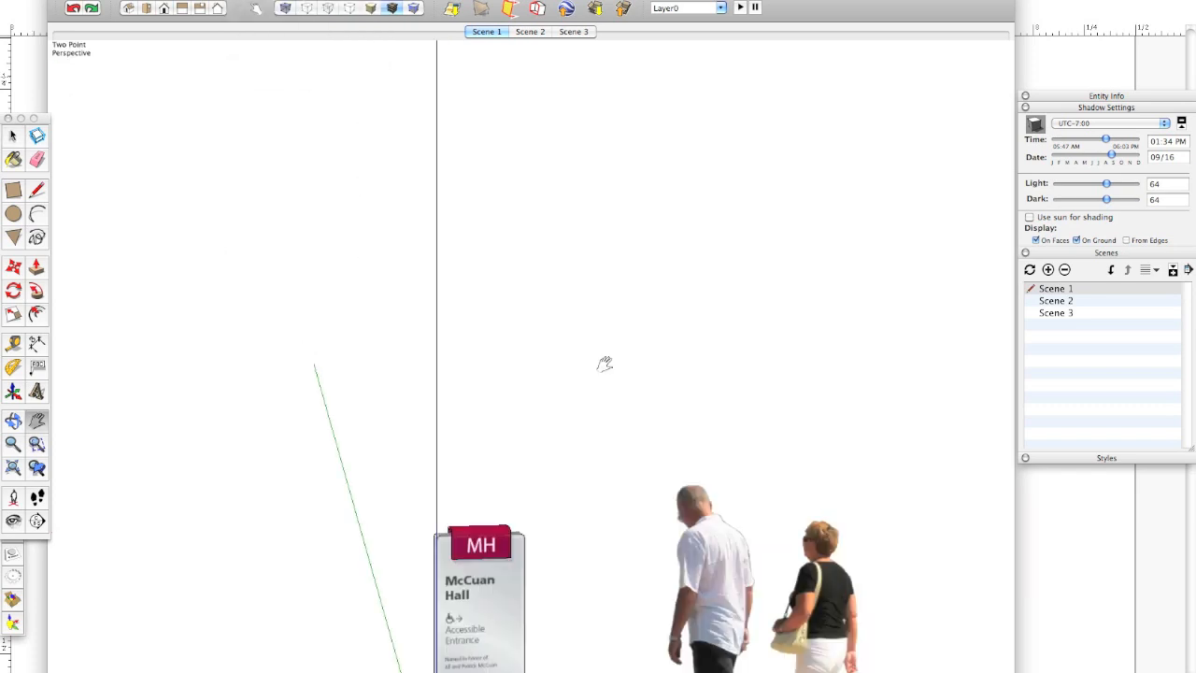
pyautogui.scroll(-2, 565, 391)
pyautogui.moveTo(567, 486); pyautogui.dragTo(538, 306)
pyautogui.moveTo(477, 437); pyautogui.dragTo(809, 453, button='middle')
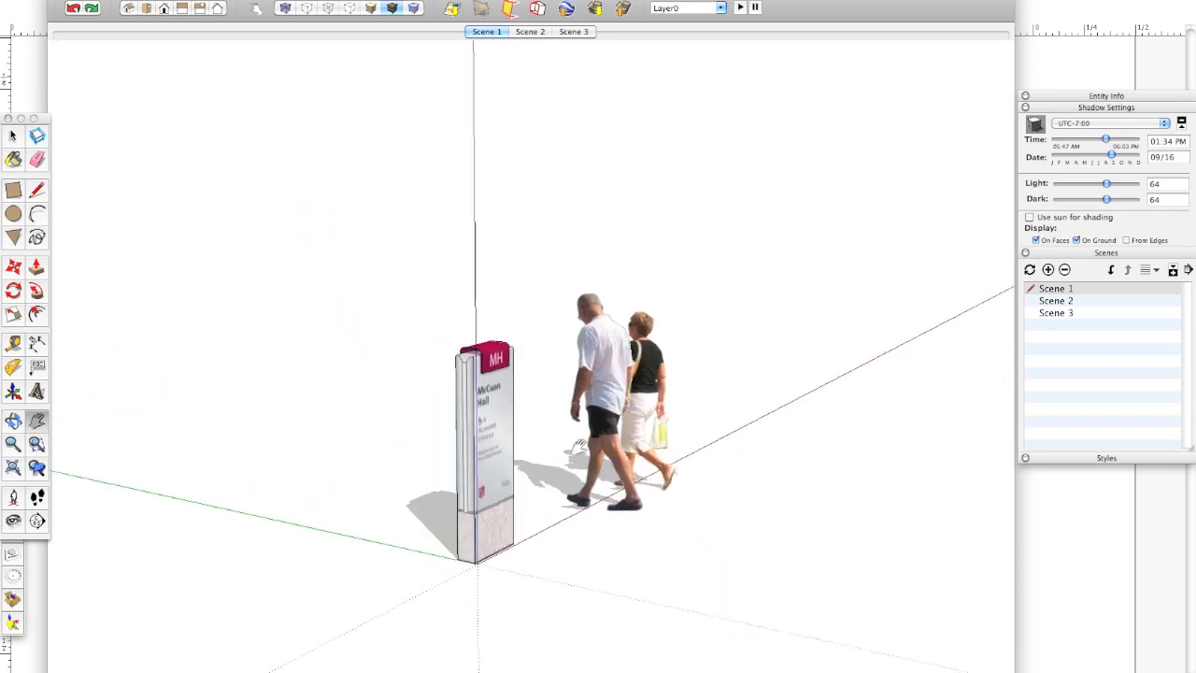
# View the sign and both people from a slightly lower angle, apply two-point perspective and recentre them in view.
pyautogui.moveTo(569, 419)
pyautogui.mouseDown(button='middle')
pyautogui.moveTo(427, 379)
pyautogui.moveTo(326, 395)
pyautogui.moveTo(550, 454)
pyautogui.moveTo(523, 471)
pyautogui.mouseUp(button='middle')
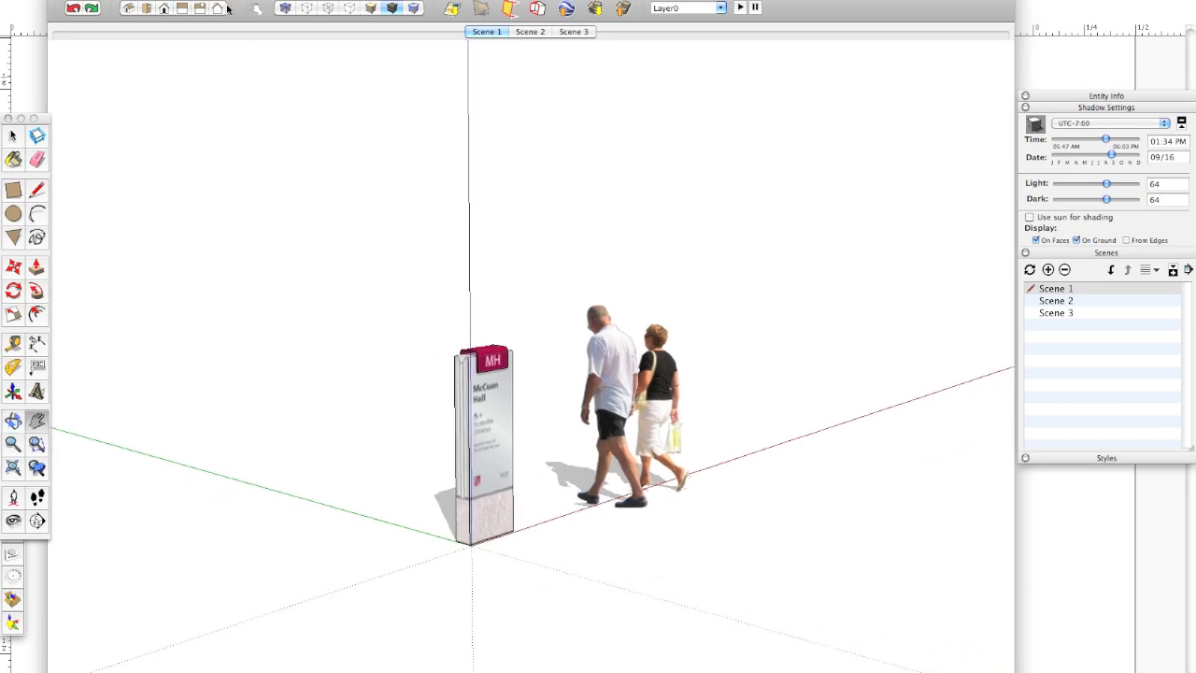
pyautogui.click(170, 0)
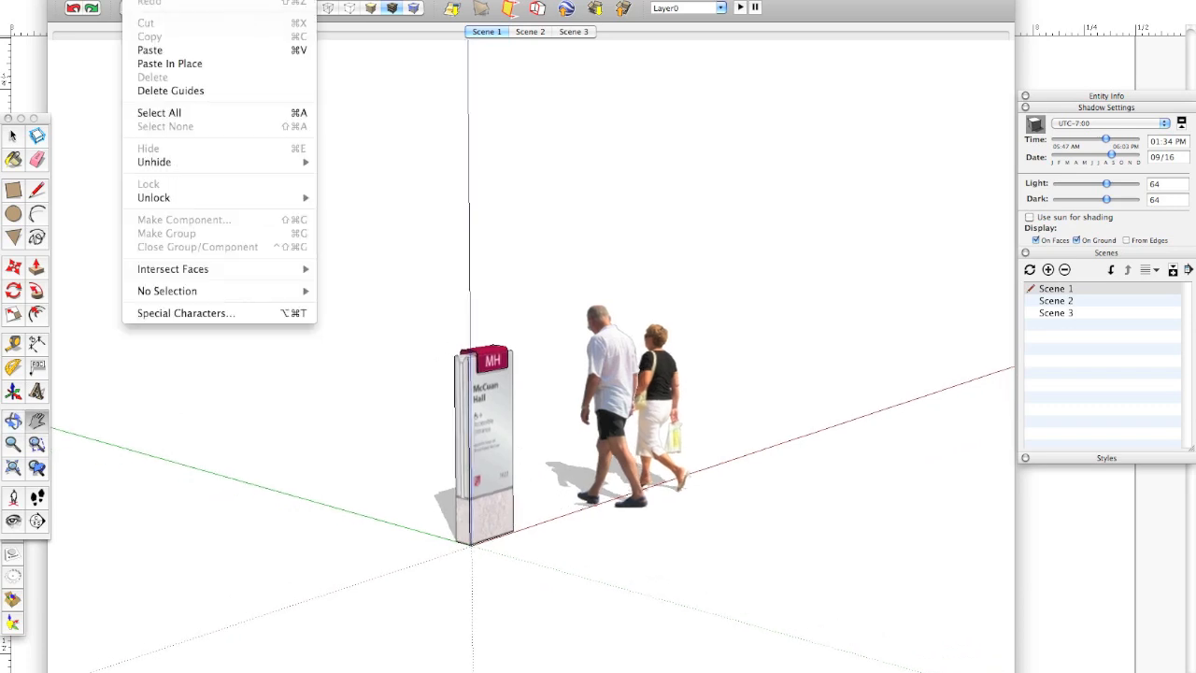
pyautogui.moveTo(251, 0)
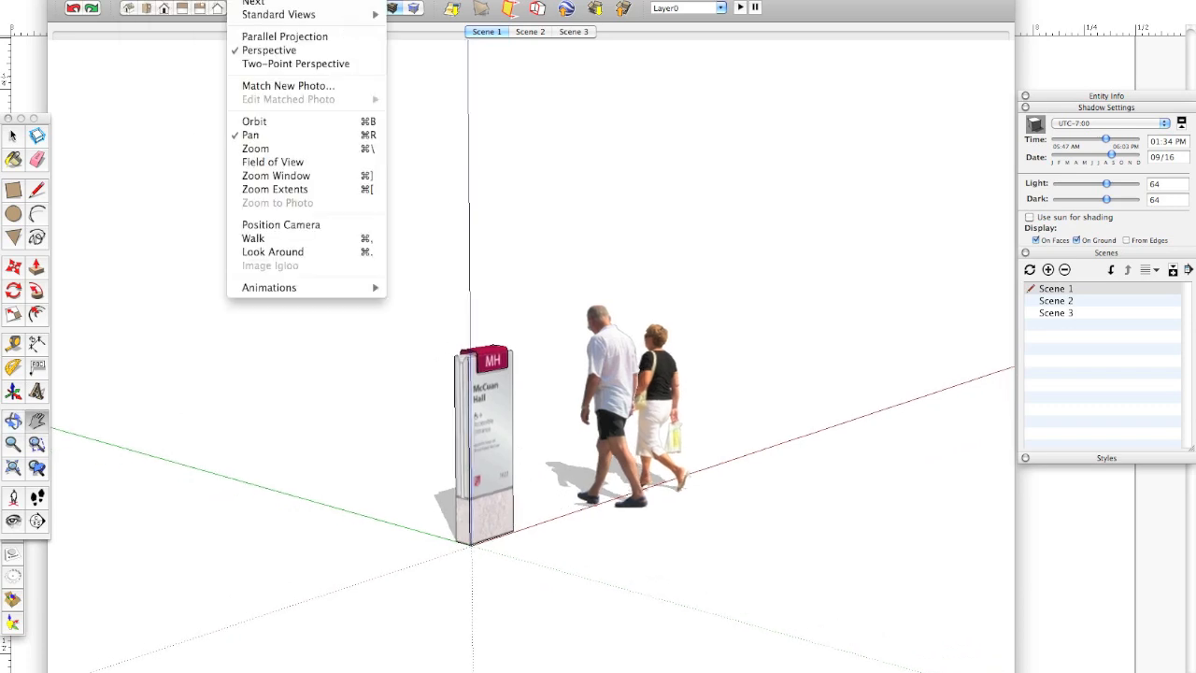
pyautogui.click(256, 67)
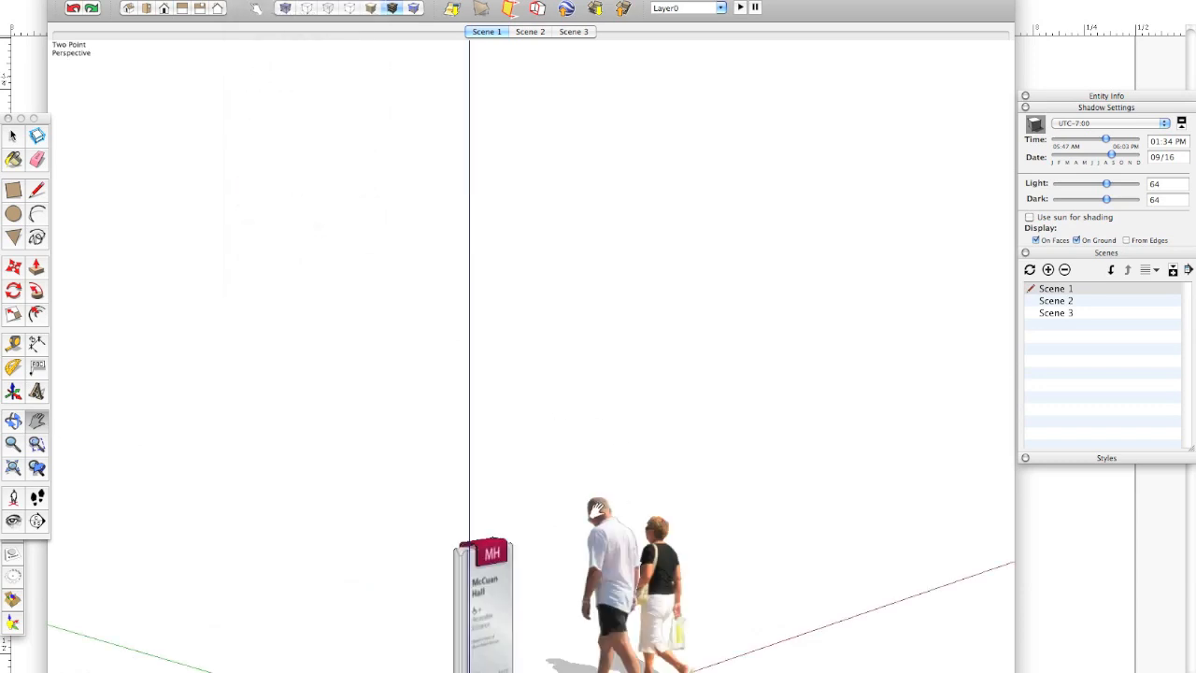
pyautogui.moveTo(571, 517); pyautogui.dragTo(571, 338)
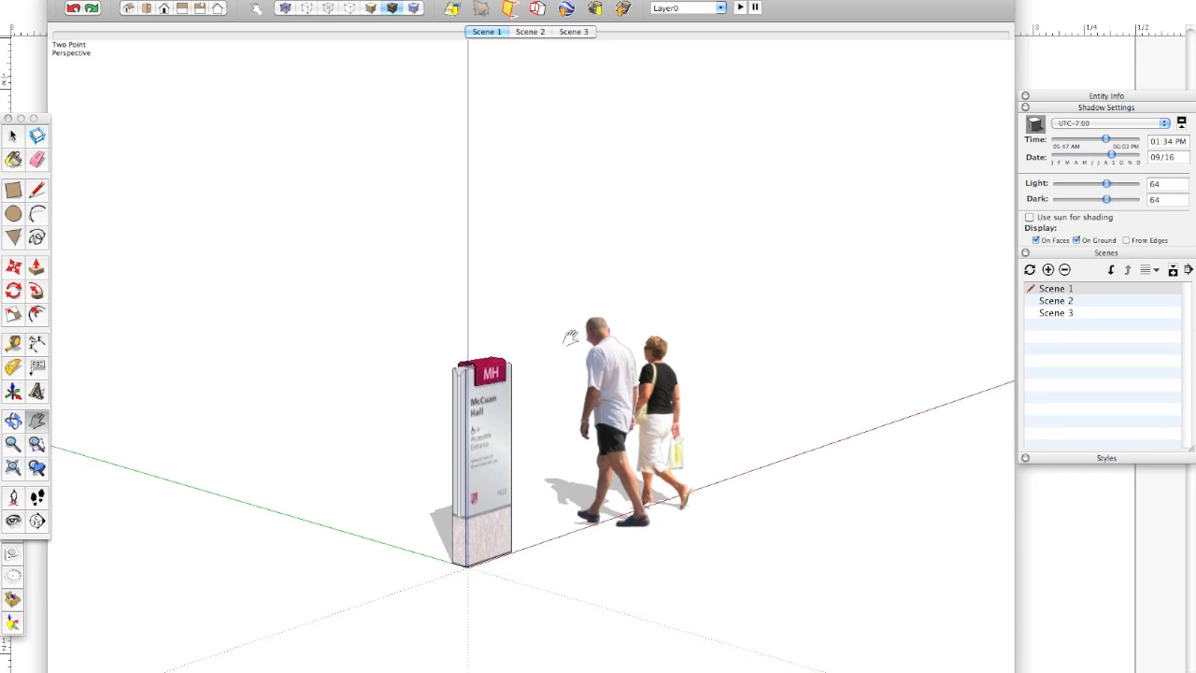
pyautogui.moveTo(572, 428); pyautogui.dragTo(570, 350)
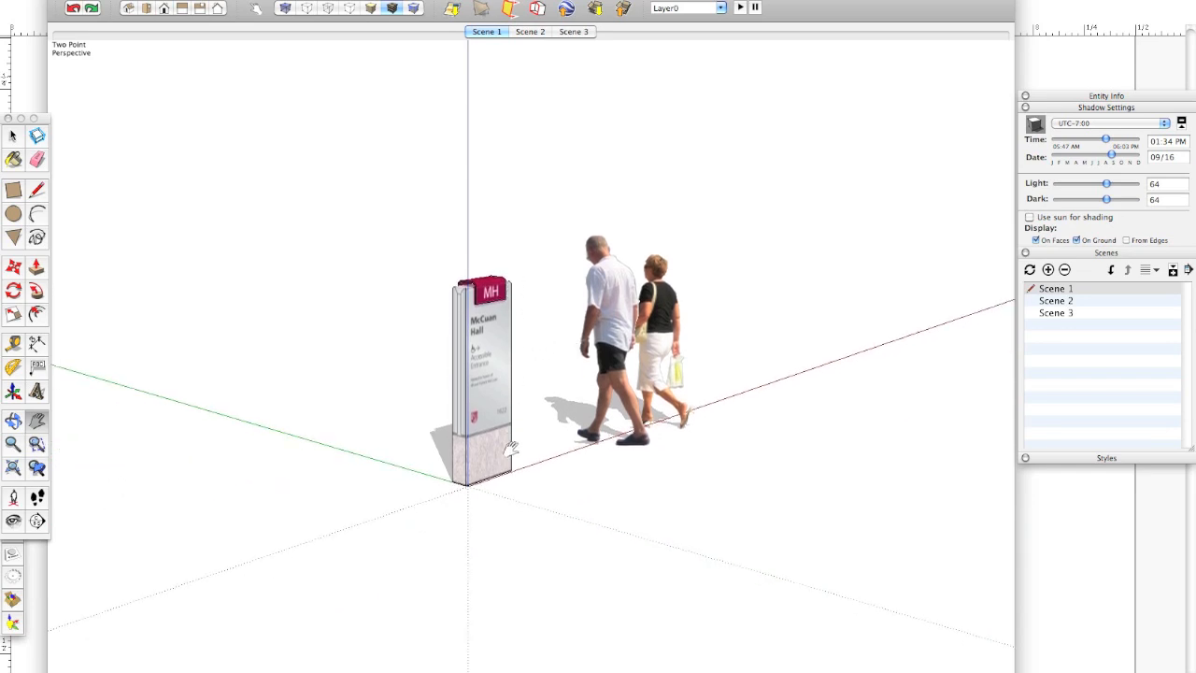